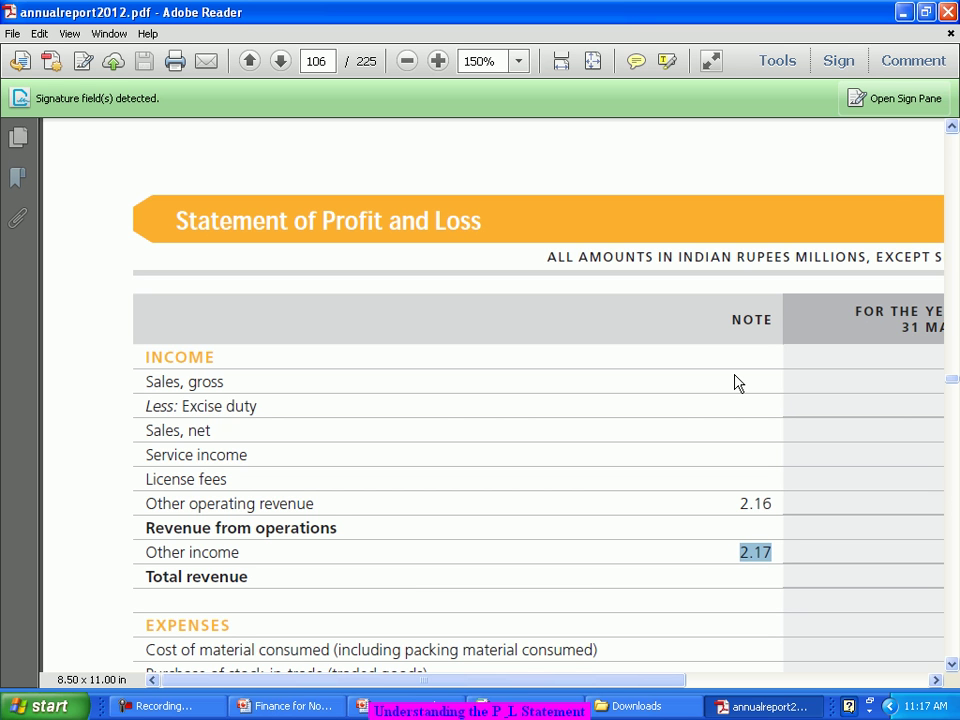
# Switch to the Finance For Non Finance workbook in Excel and compare gross sales for 2011 and 2012.
pyautogui.hotkey('alt', 'Tab')
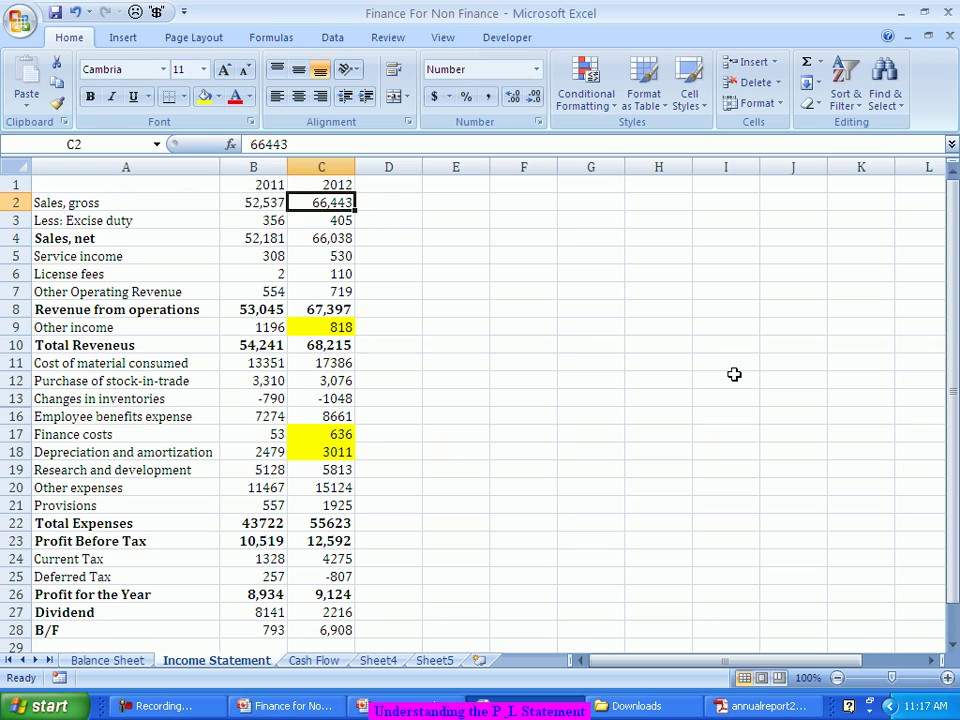
pyautogui.click(268, 198)
pyautogui.moveTo(268, 198); pyautogui.dragTo(311, 199)
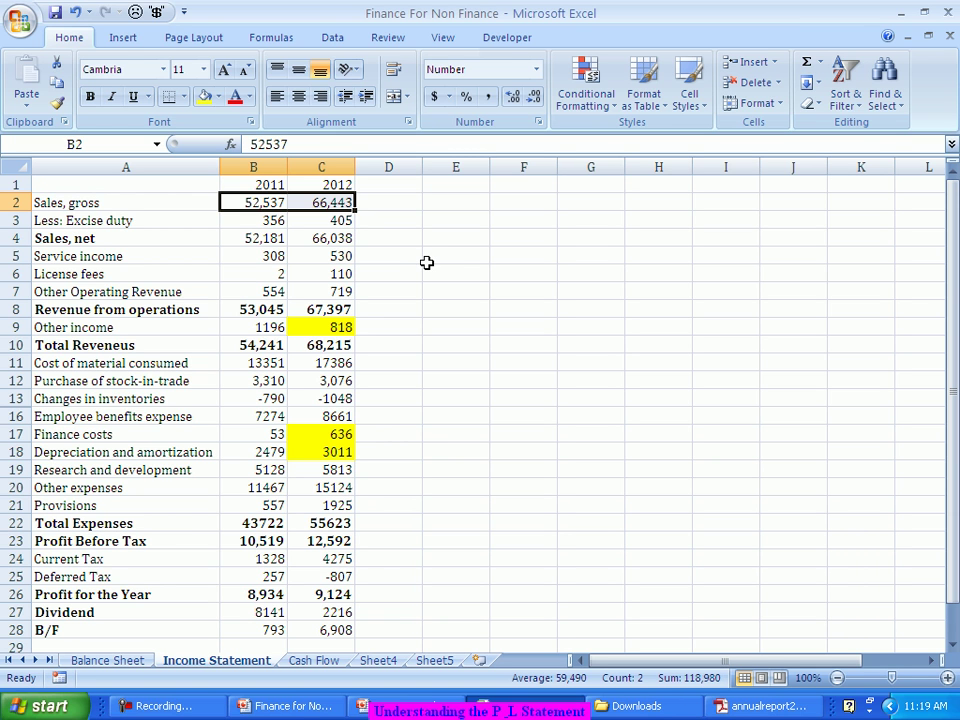
pyautogui.hotkey('alt', 'Tab')
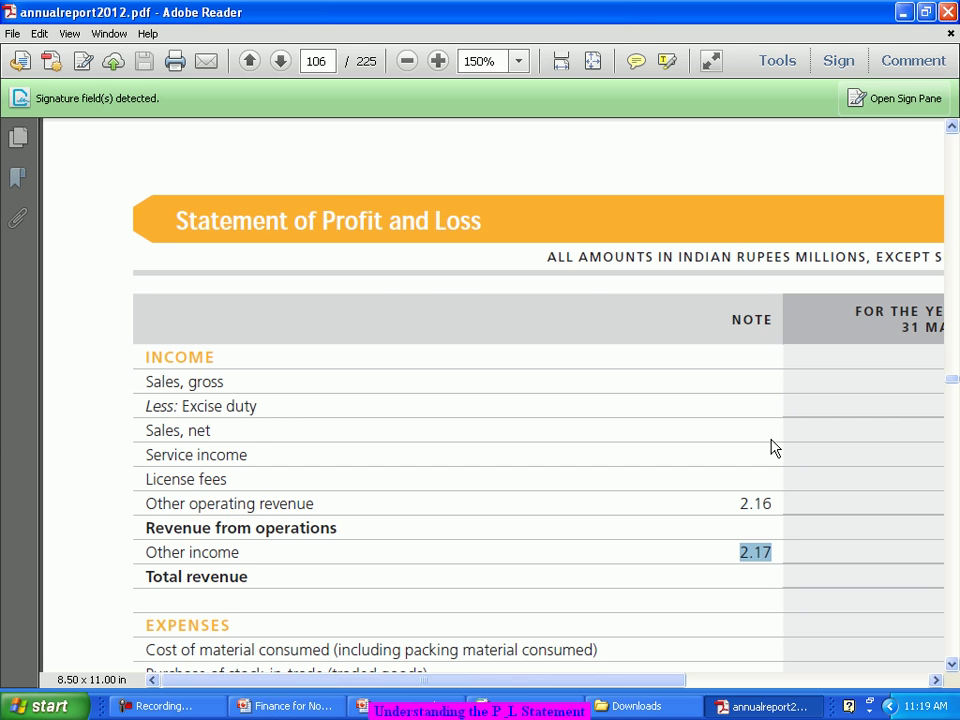
pyautogui.hotkey('alt', 'Tab')
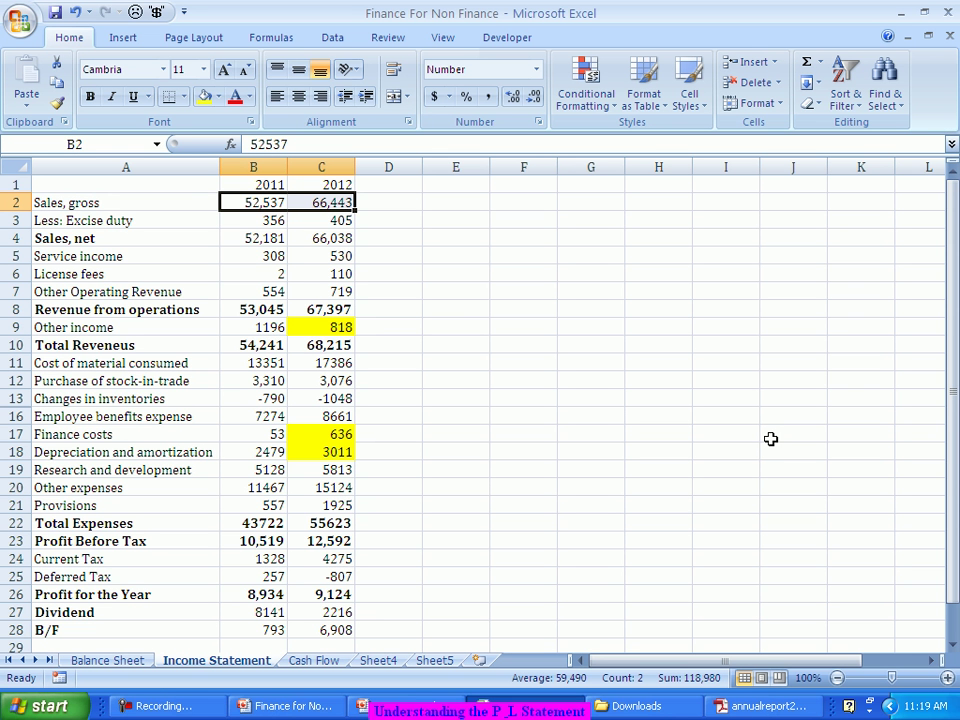
# Examine the gross sales, excise duty and net sales lines of the income statement, including the 2012 net sales formula.
pyautogui.click(344, 204)
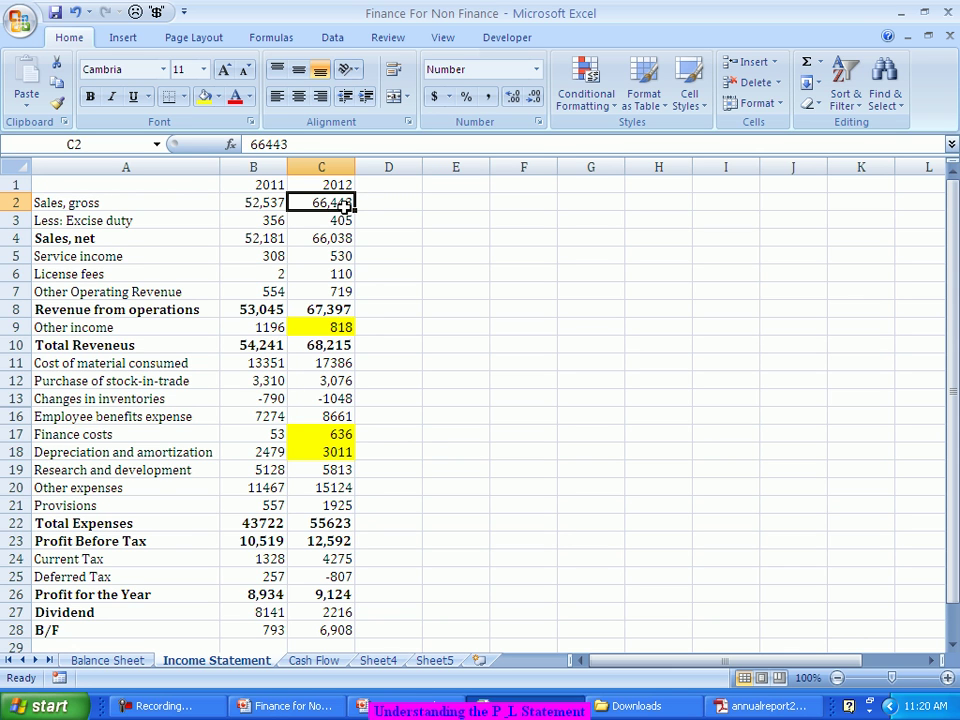
pyautogui.press('Down')
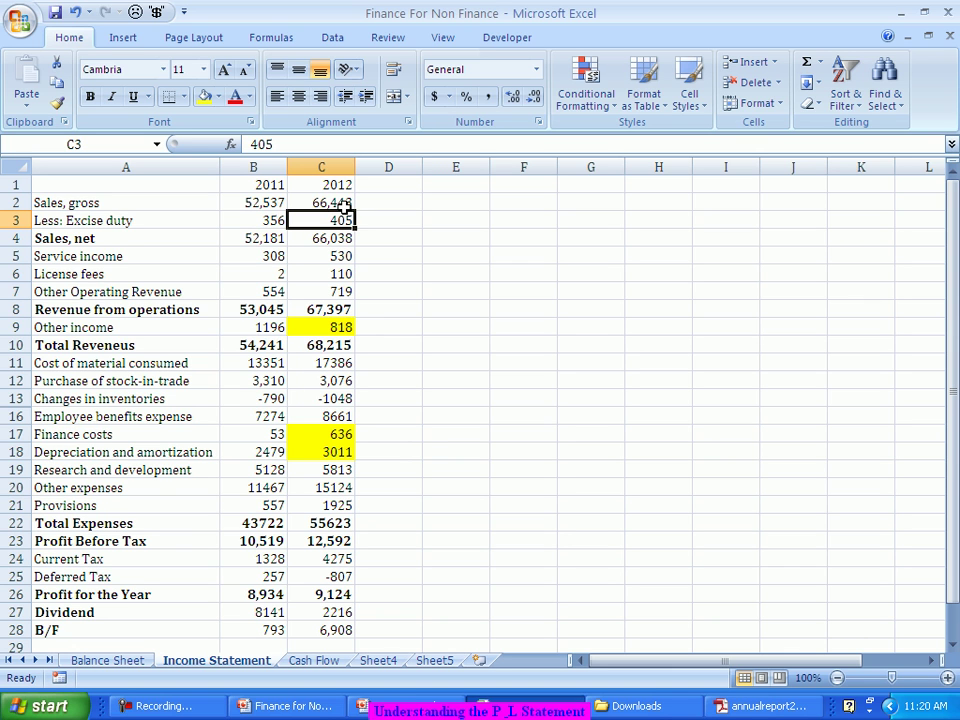
pyautogui.press('Down')
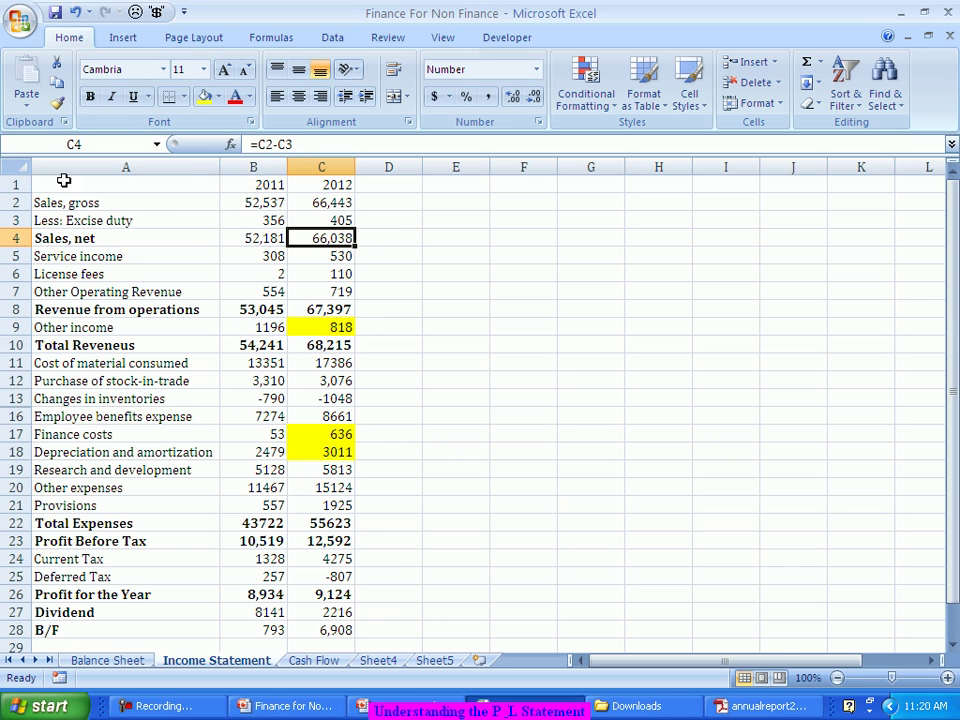
pyautogui.click(88, 203)
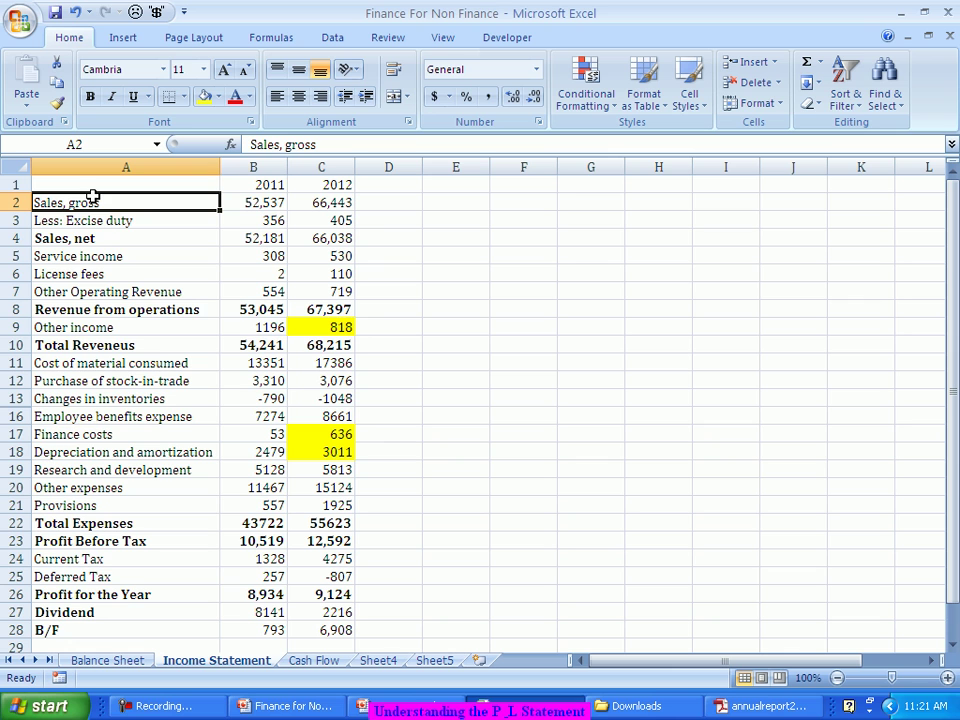
pyautogui.press('Down')
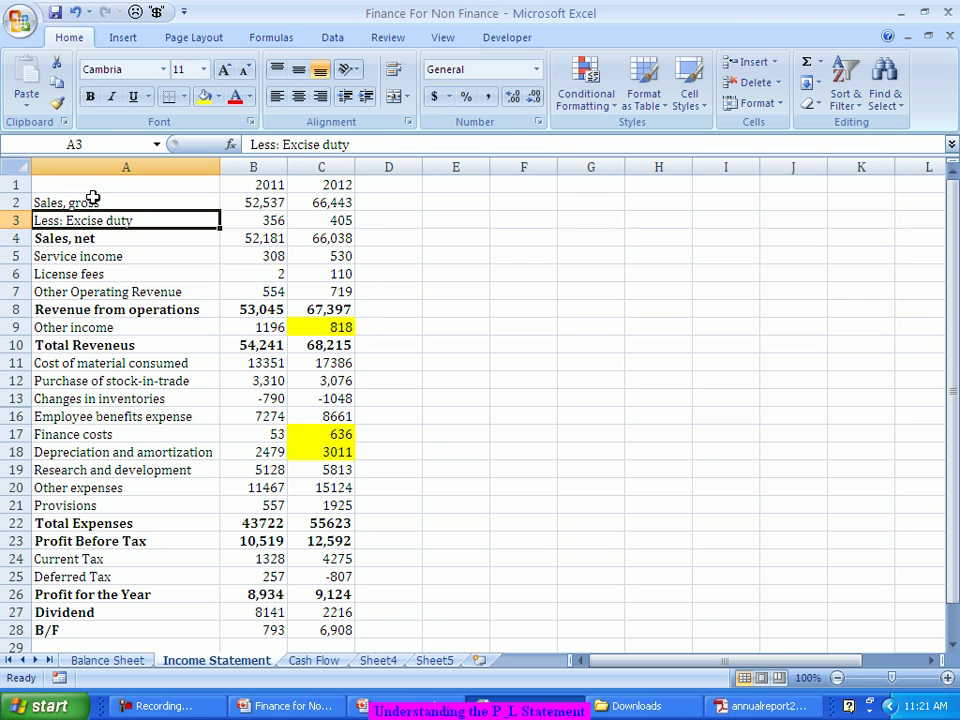
pyautogui.press('Down')
pyautogui.press('Down')
pyautogui.press('Down')
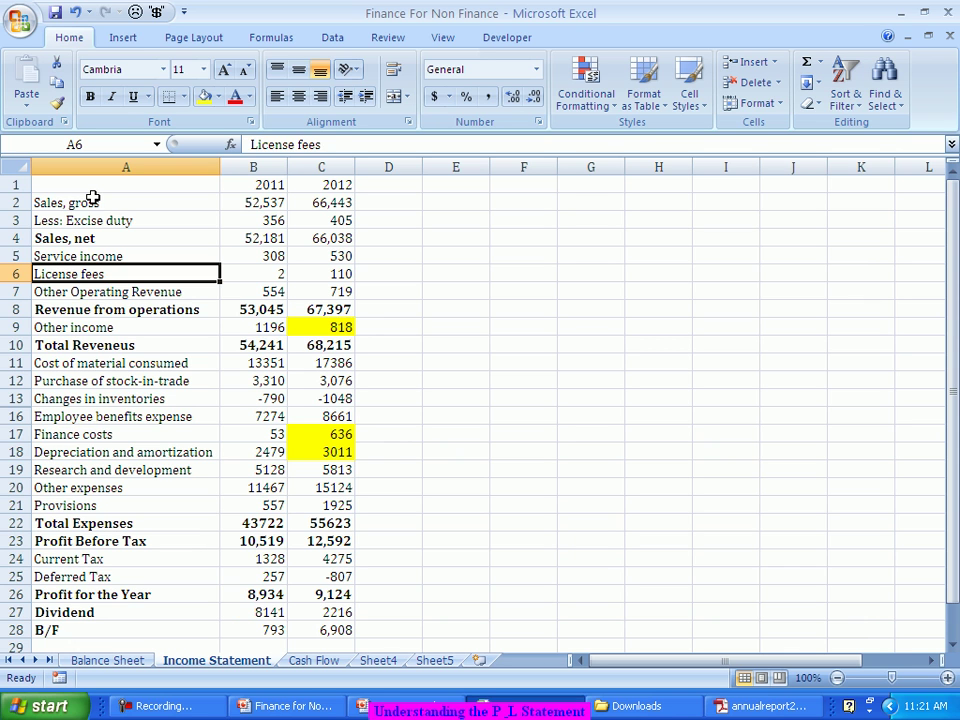
pyautogui.press('Up')
pyautogui.press('Up')
pyautogui.press('Up')
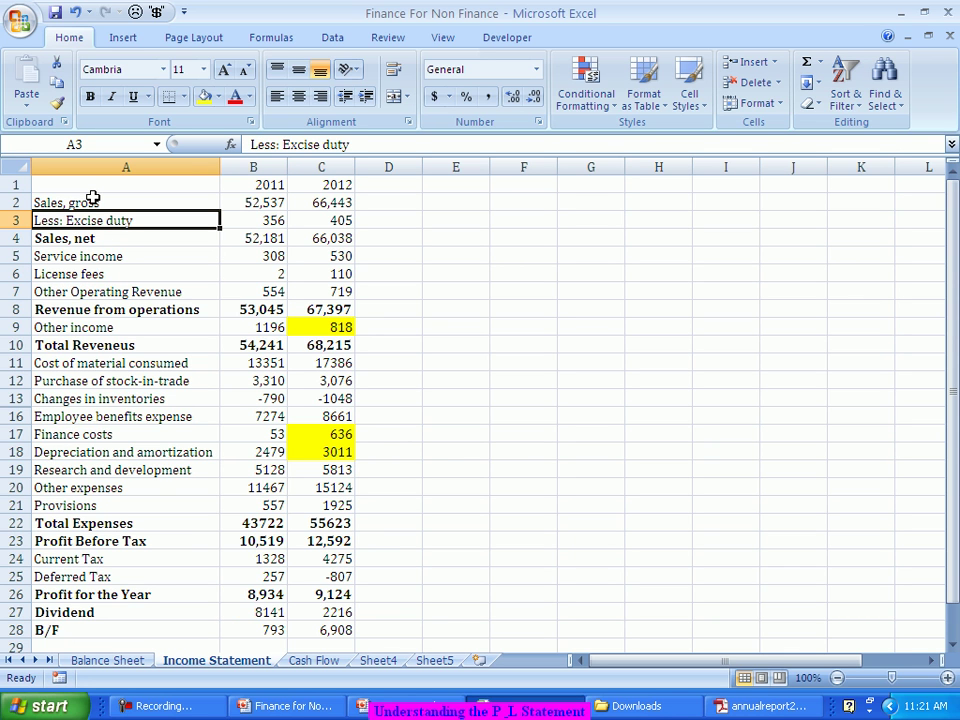
# Compare the net sales figures for 2011 and 2012 in row 4.
pyautogui.click(180, 238)
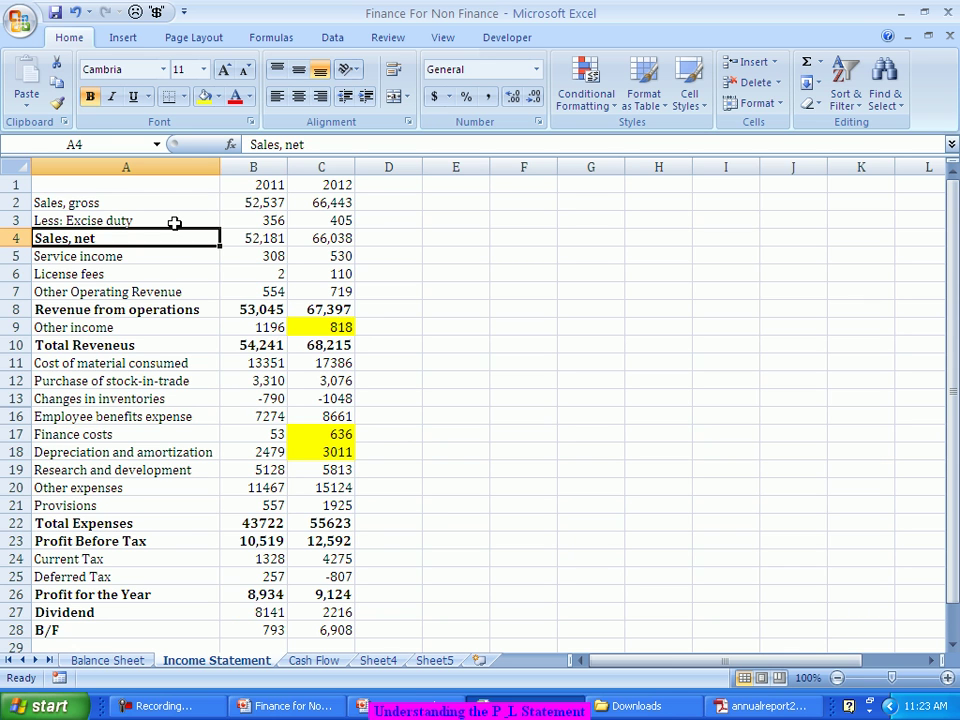
pyautogui.press('Right')
pyautogui.press('Right')
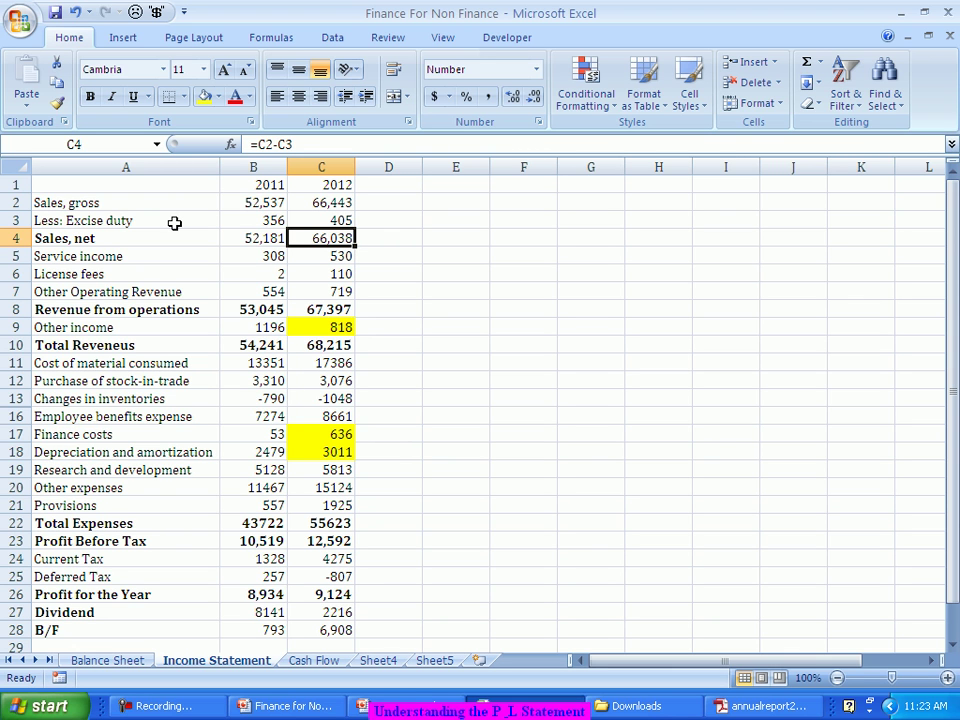
pyautogui.press('Left')
pyautogui.press('Right')
# Review the 2012 service income and license fees against the gross sales and excise duty rows.
pyautogui.click(178, 255)
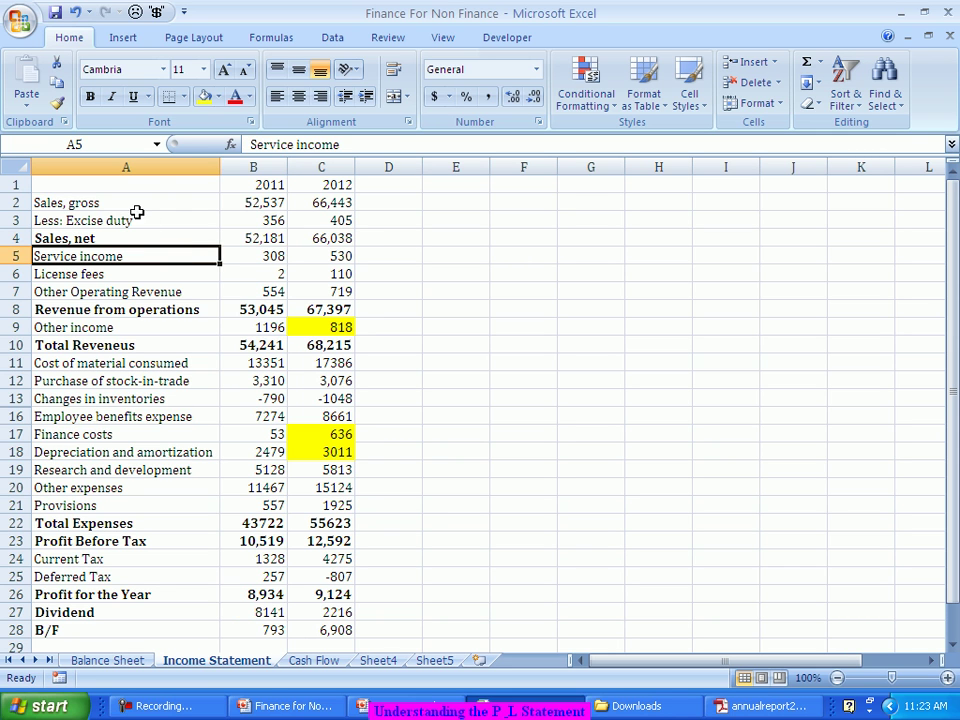
pyautogui.moveTo(131, 199); pyautogui.dragTo(342, 210)
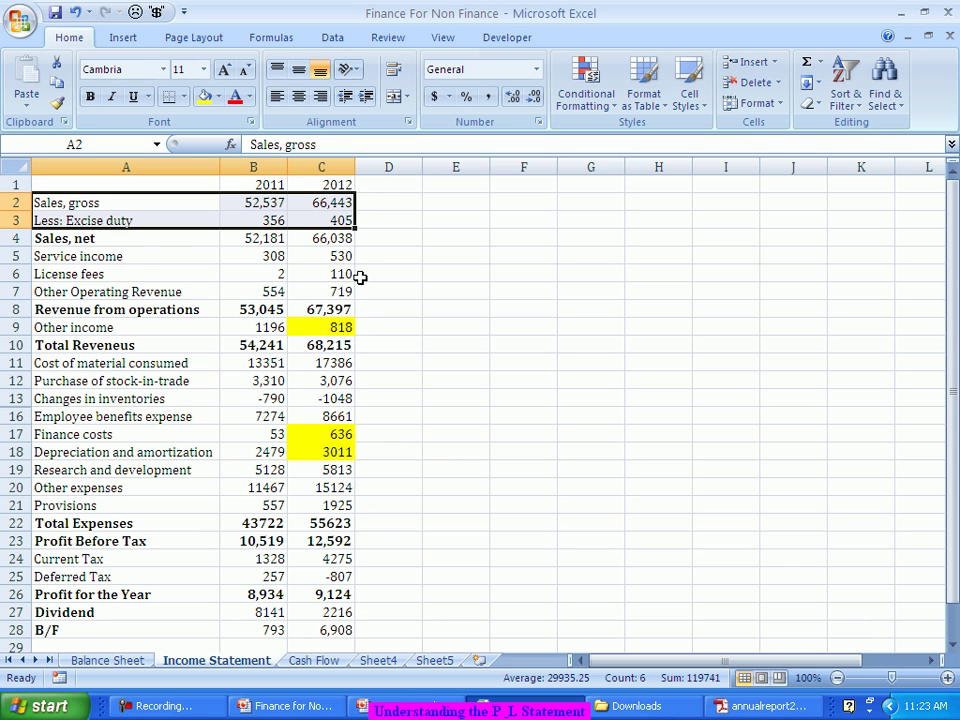
pyautogui.click(135, 255)
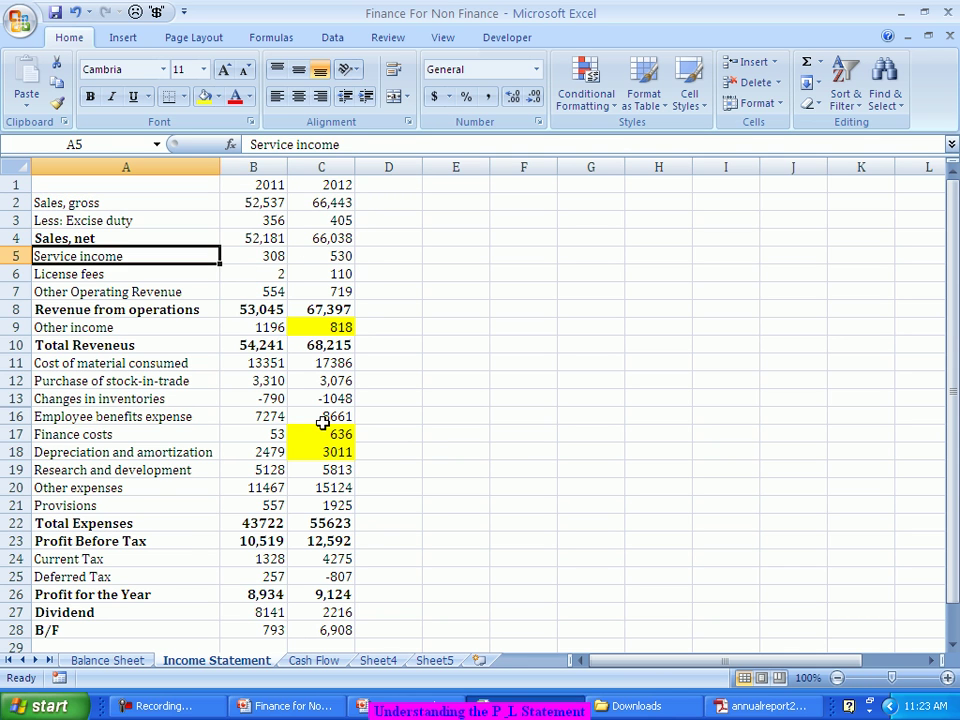
pyautogui.press('Right')
pyautogui.press('Right')
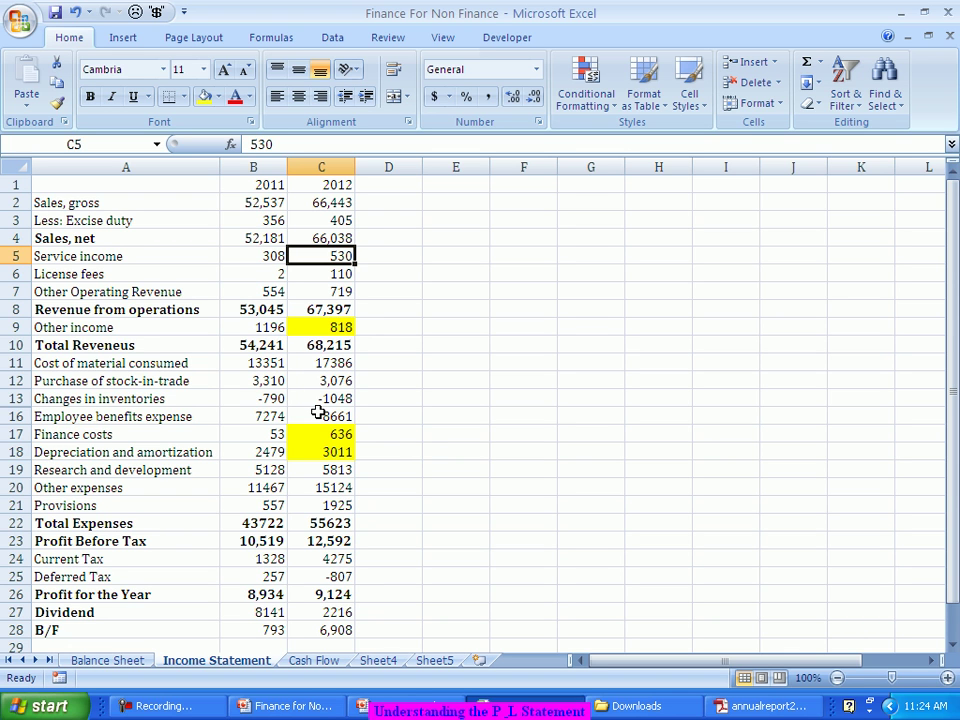
pyautogui.press('Down')
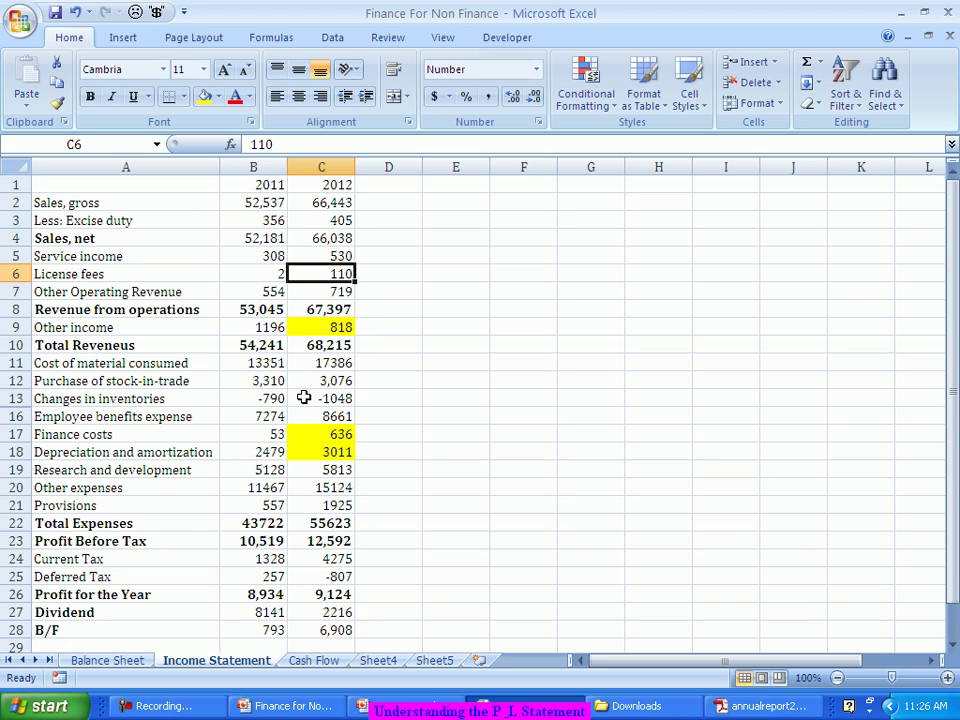
# Go back to the 2012 gross sales figure in cell C2 and review it.
pyautogui.press('Up')
pyautogui.press('Up')
pyautogui.press('Up')
pyautogui.press('Up')
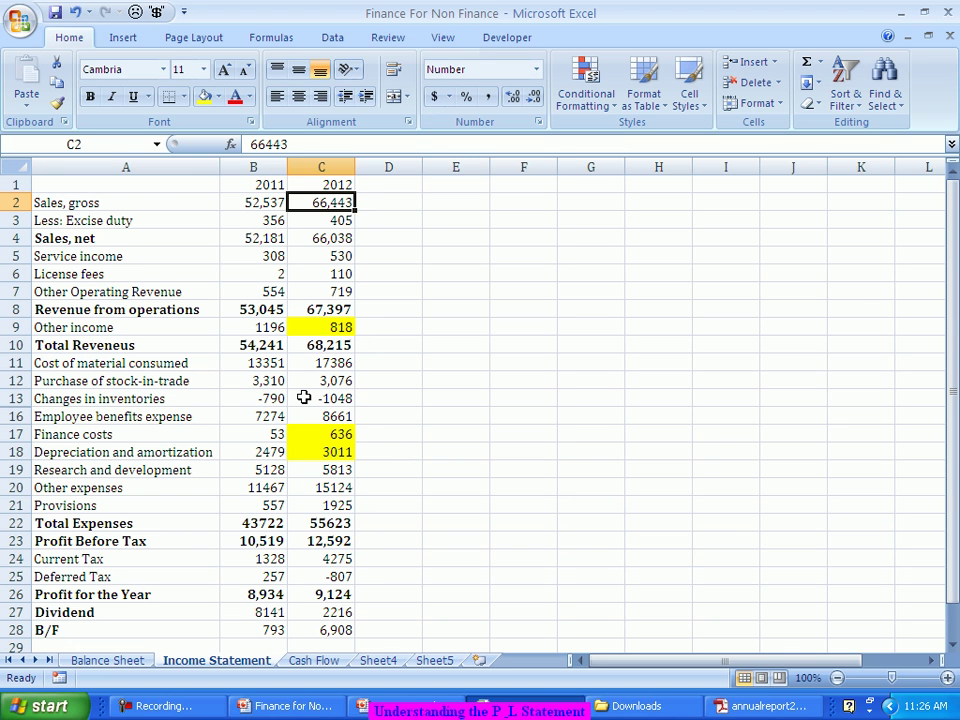
pyautogui.click(572, 276)
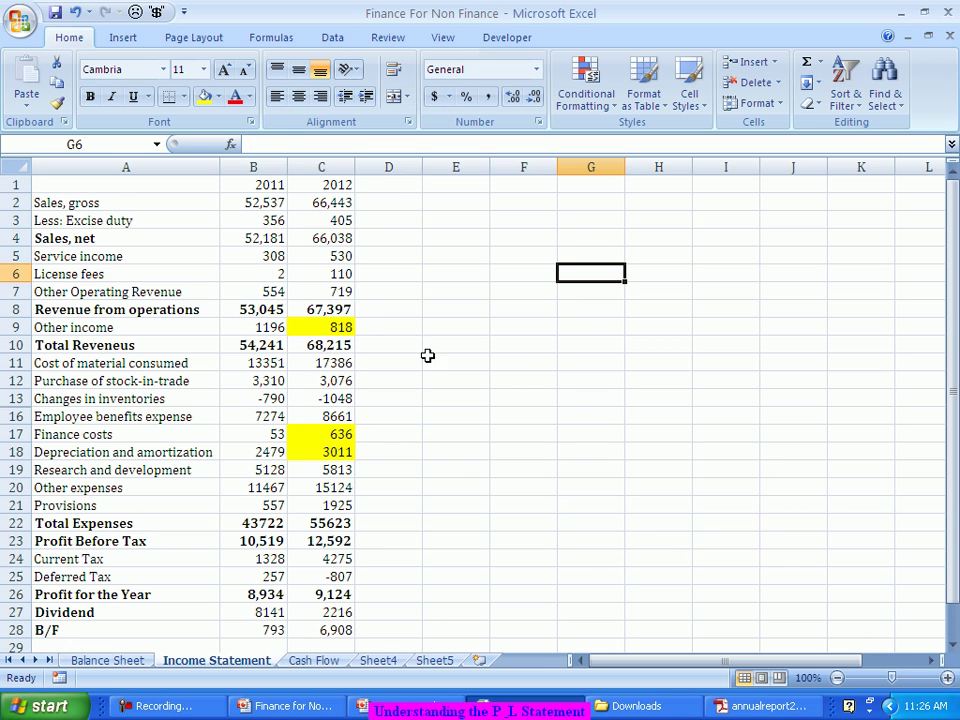
pyautogui.click(340, 204)
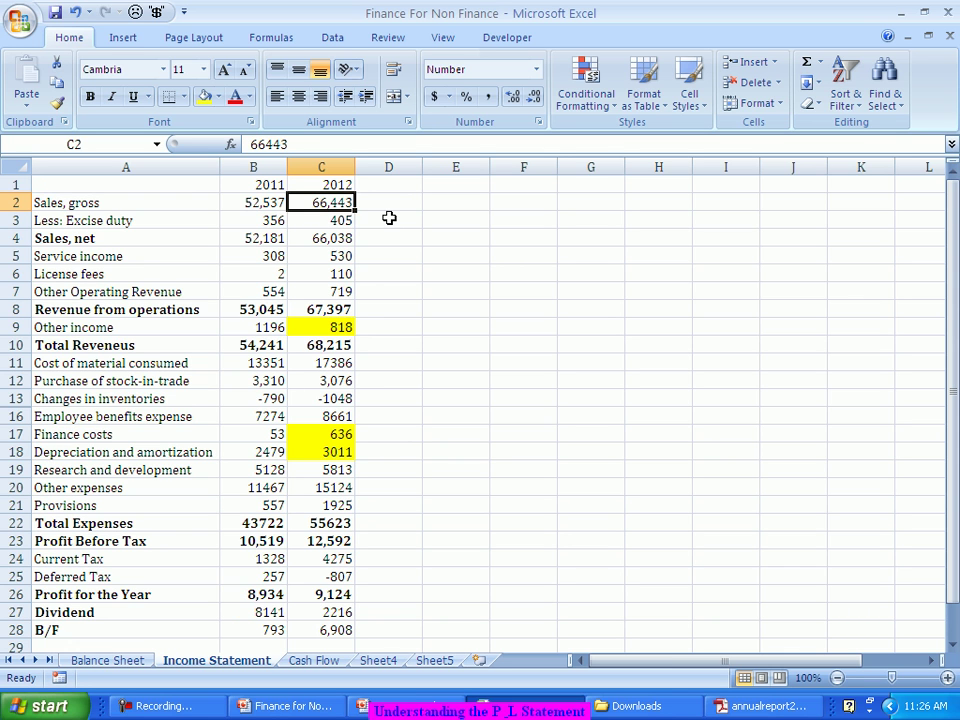
# Enter the note "Change of Ownership" in cell F4 of the Income Statement sheet.
pyautogui.click(531, 240)
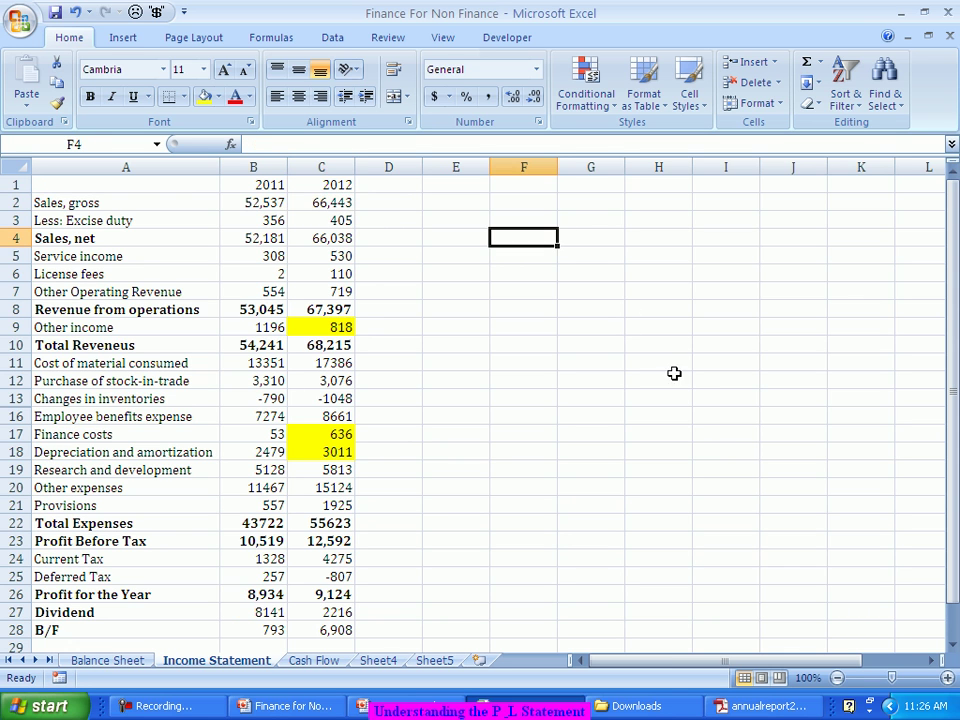
pyautogui.write('Change')
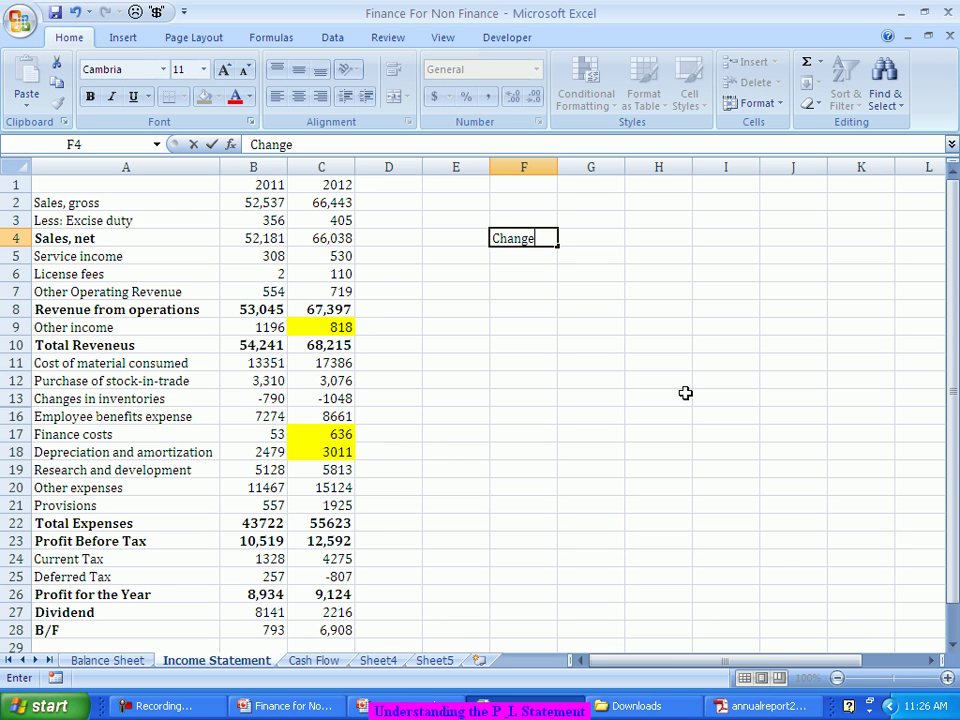
pyautogui.write(' of Own')
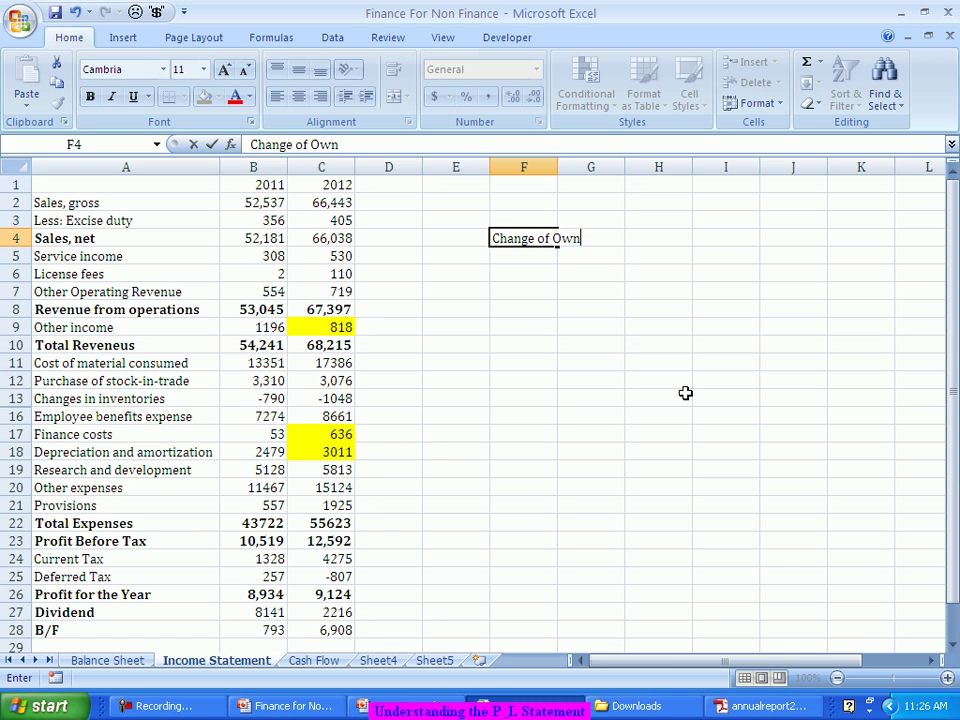
pyautogui.write('ership')
pyautogui.press('Return')
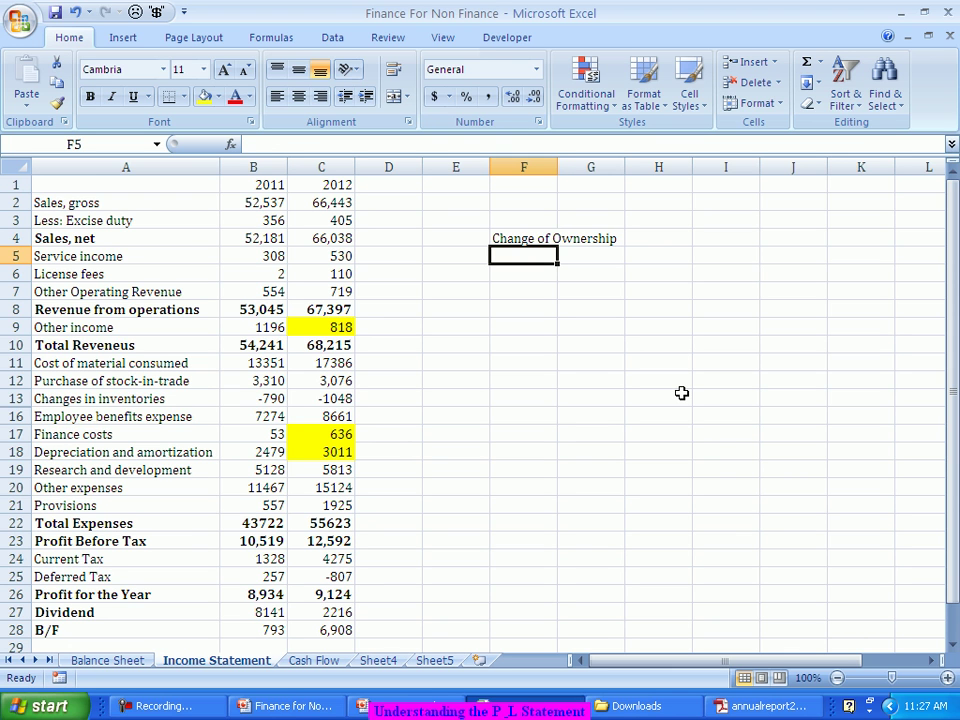
# Enter "Accrual" in cell F5 and "Cash" in cell G5 beneath the ownership note.
pyautogui.press('Up')
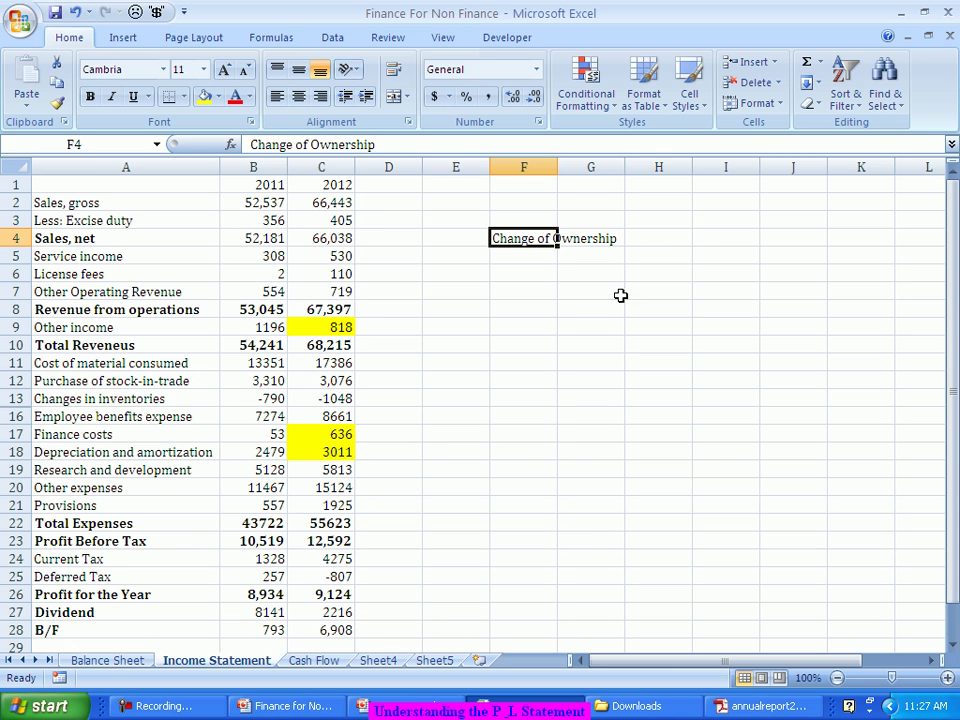
pyautogui.press('Return')
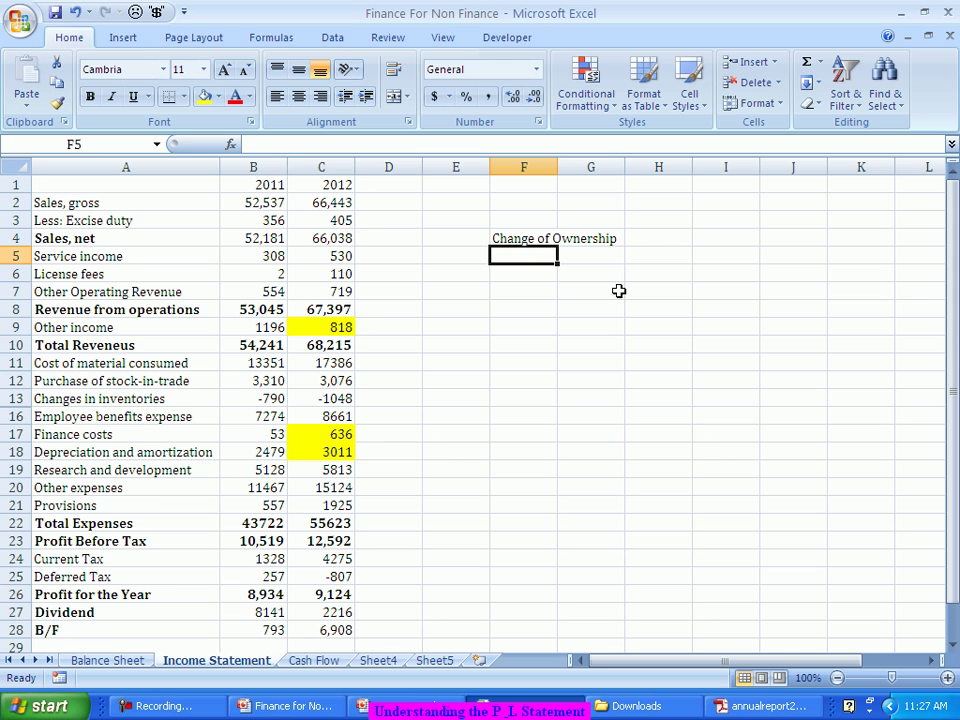
pyautogui.write('Acc')
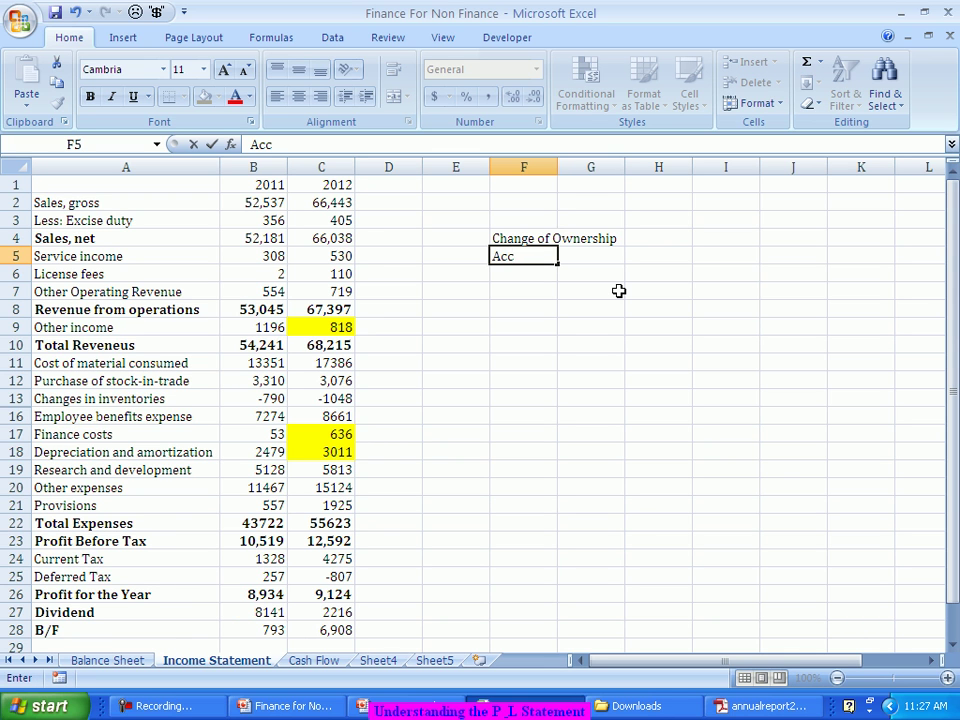
pyautogui.write('rual')
pyautogui.press('Return')
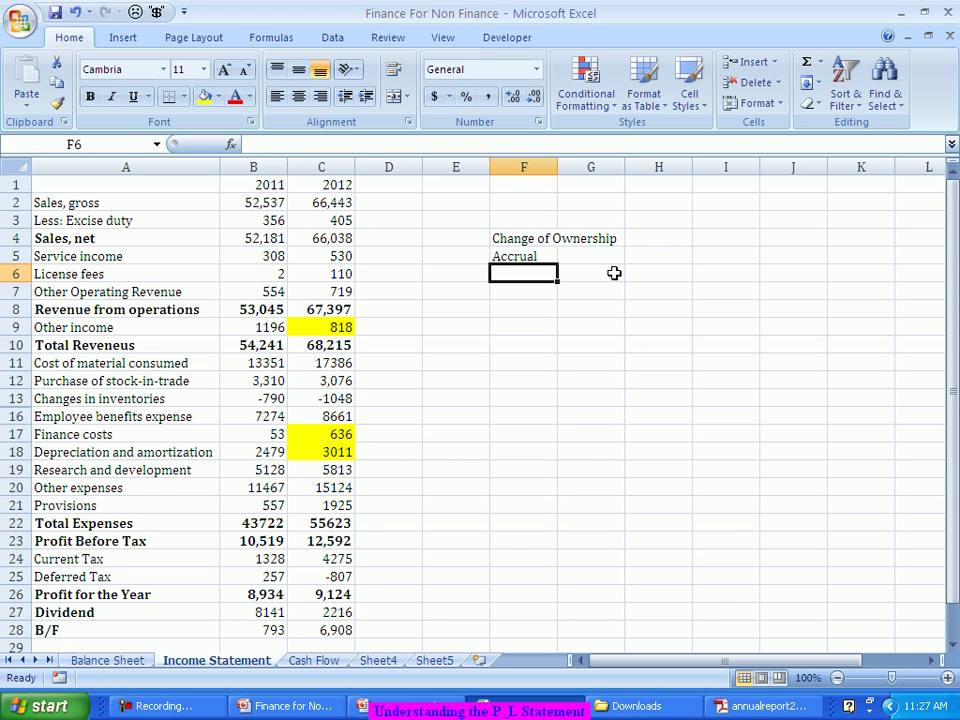
pyautogui.press('Up')
pyautogui.press('Right')
pyautogui.write('Cash')
pyautogui.press('Right')
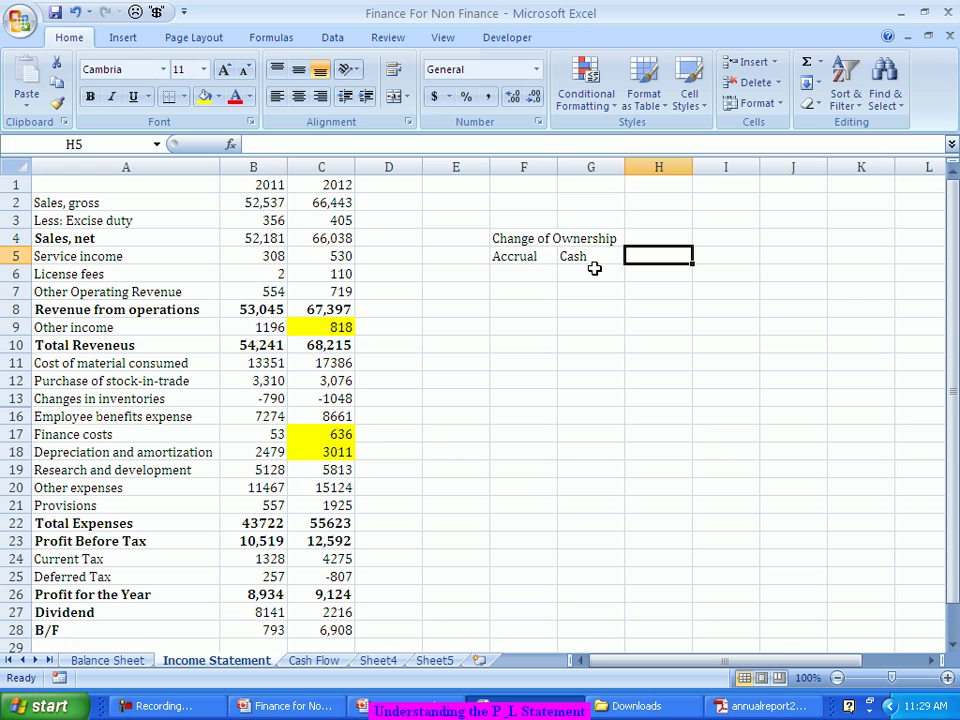
# Relate 2012 gross sales to trade receivables on the Balance Sheet, then return to the Income Statement sheet.
pyautogui.click(328, 204)
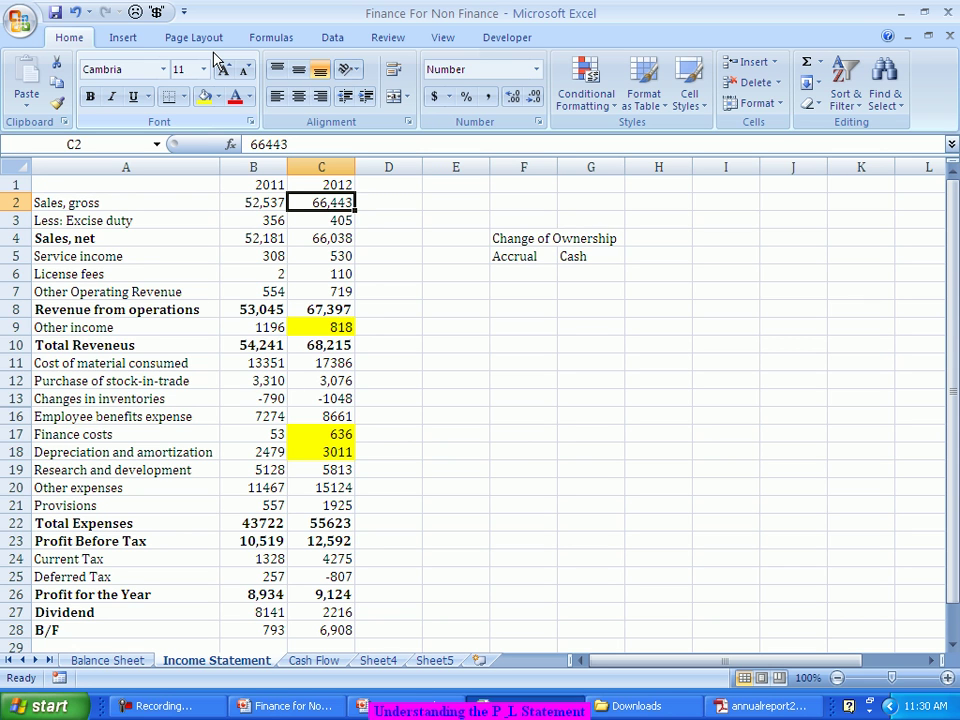
pyautogui.click(114, 662)
pyautogui.scroll(-4, 309, 440)
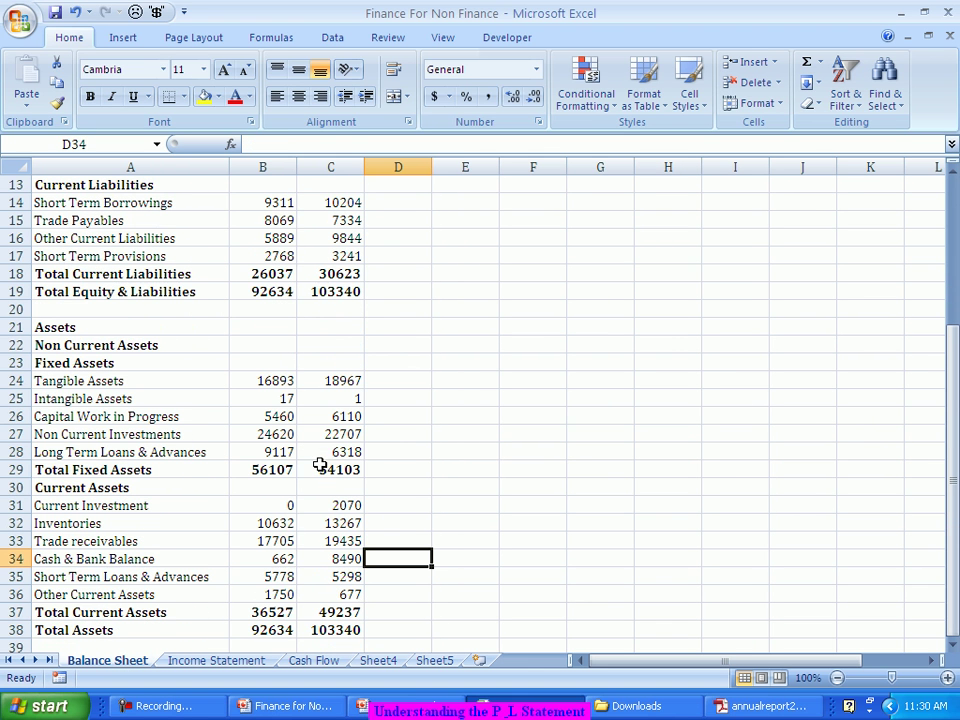
pyautogui.click(151, 539)
pyautogui.press('Right')
pyautogui.press('Right')
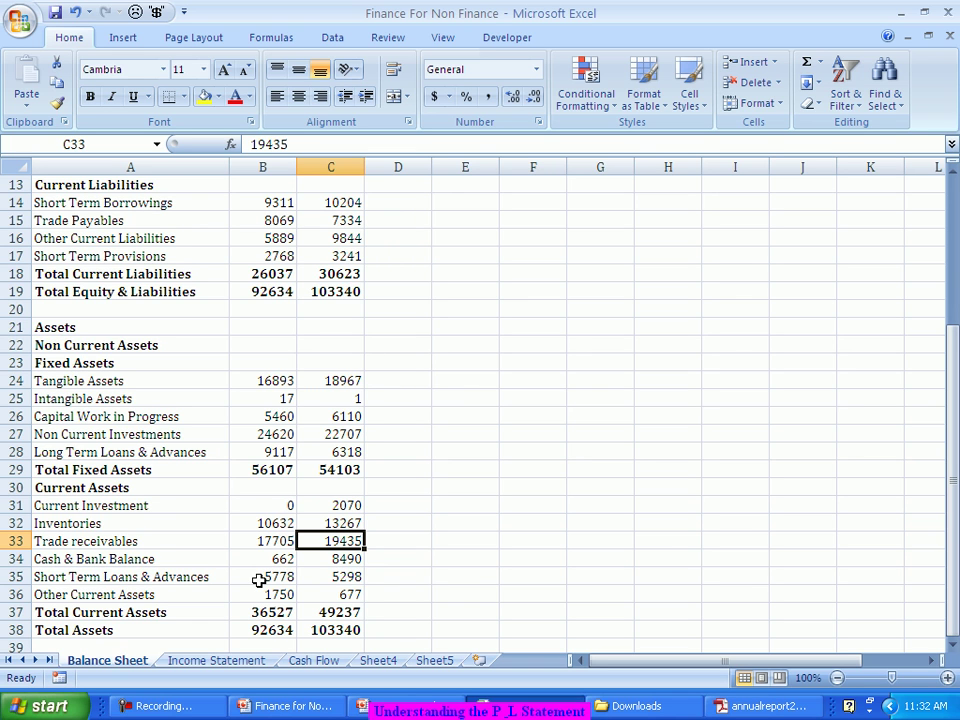
pyautogui.click(169, 544)
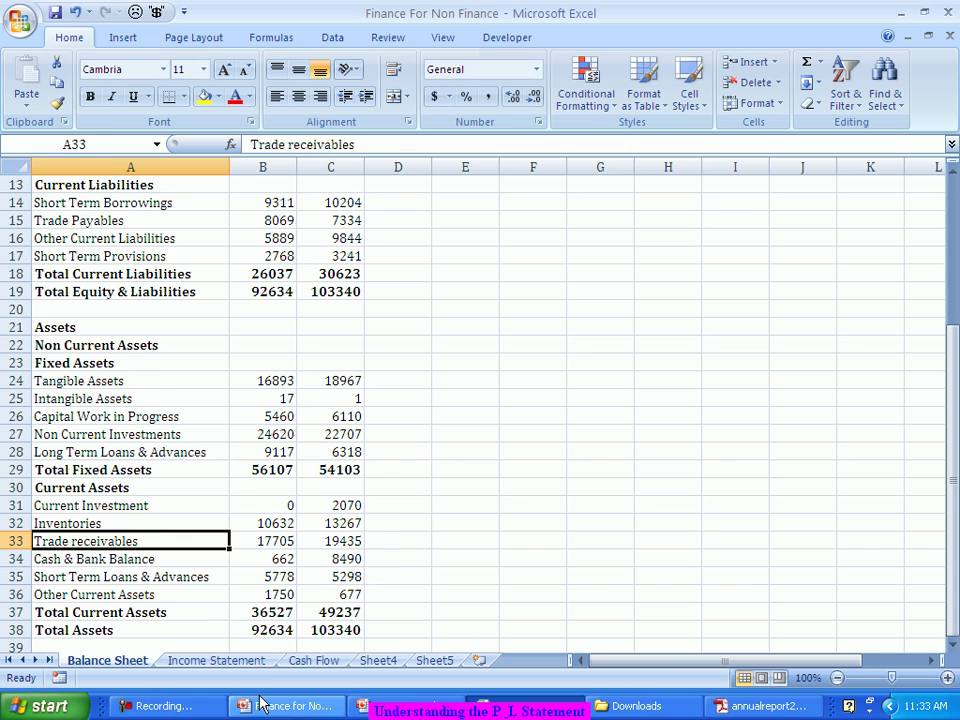
pyautogui.click(216, 661)
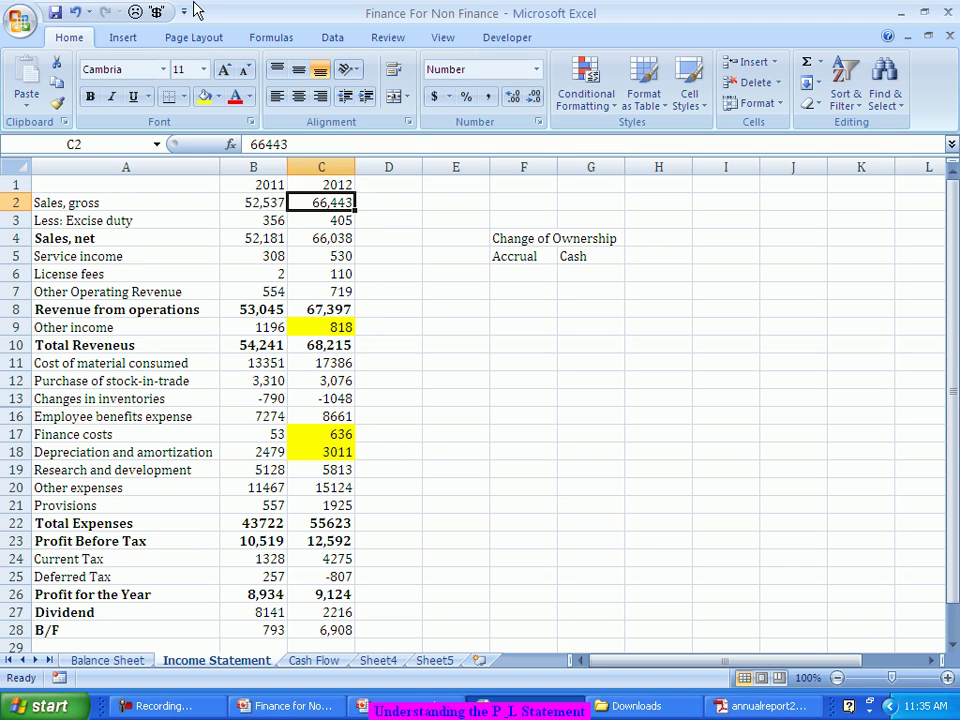
# Relate 2012 service income to the 2012 trade receivables on the Balance Sheet and return to the Income Statement sheet.
pyautogui.click(337, 252)
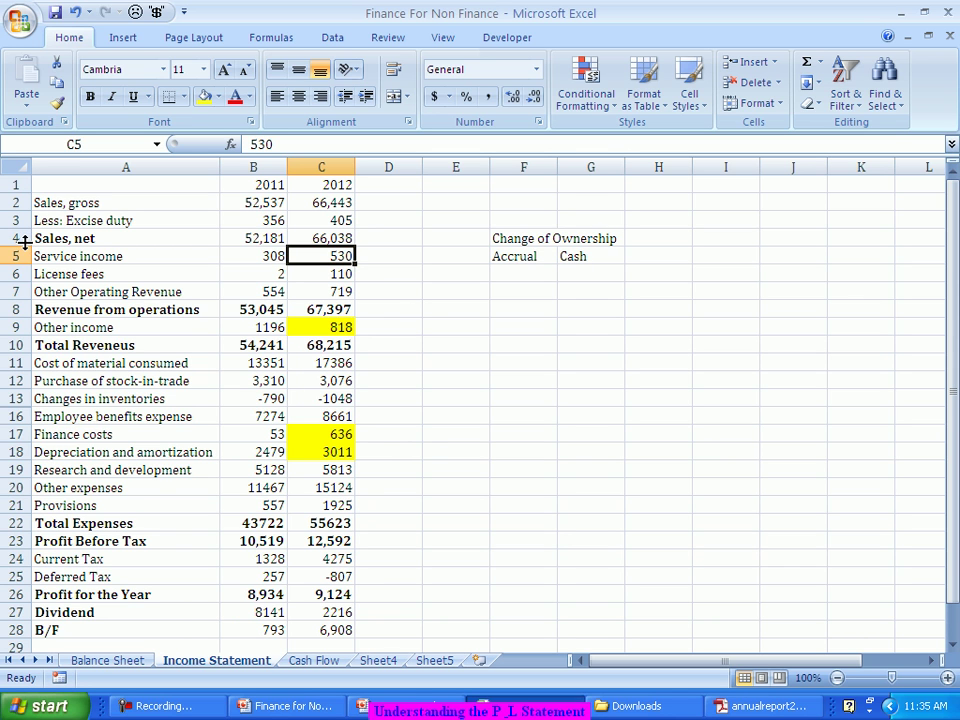
pyautogui.click(132, 664)
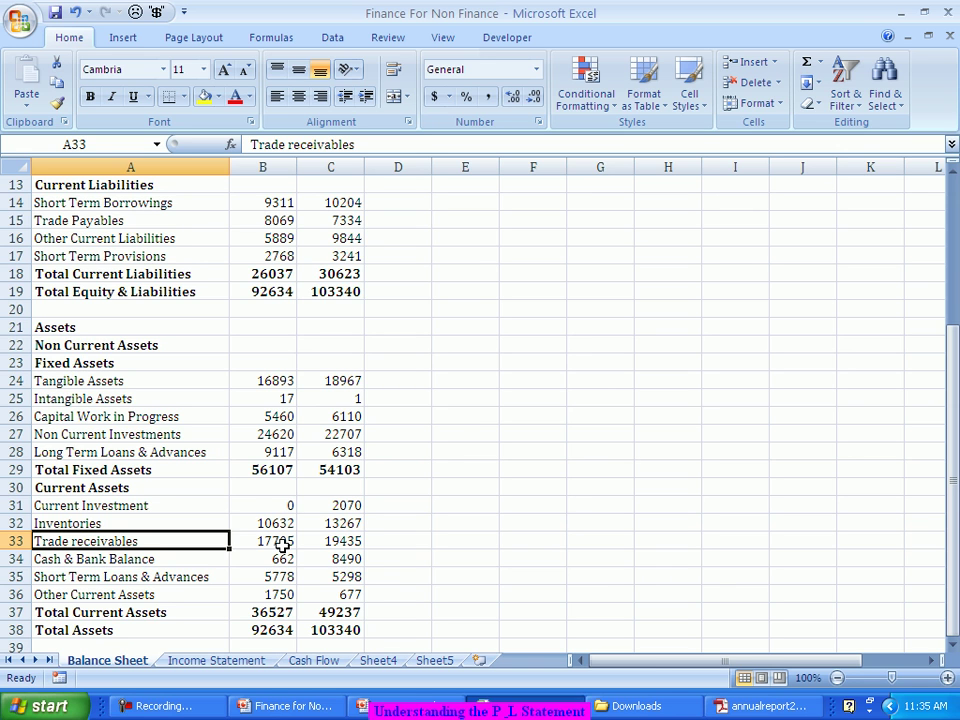
pyautogui.click(336, 541)
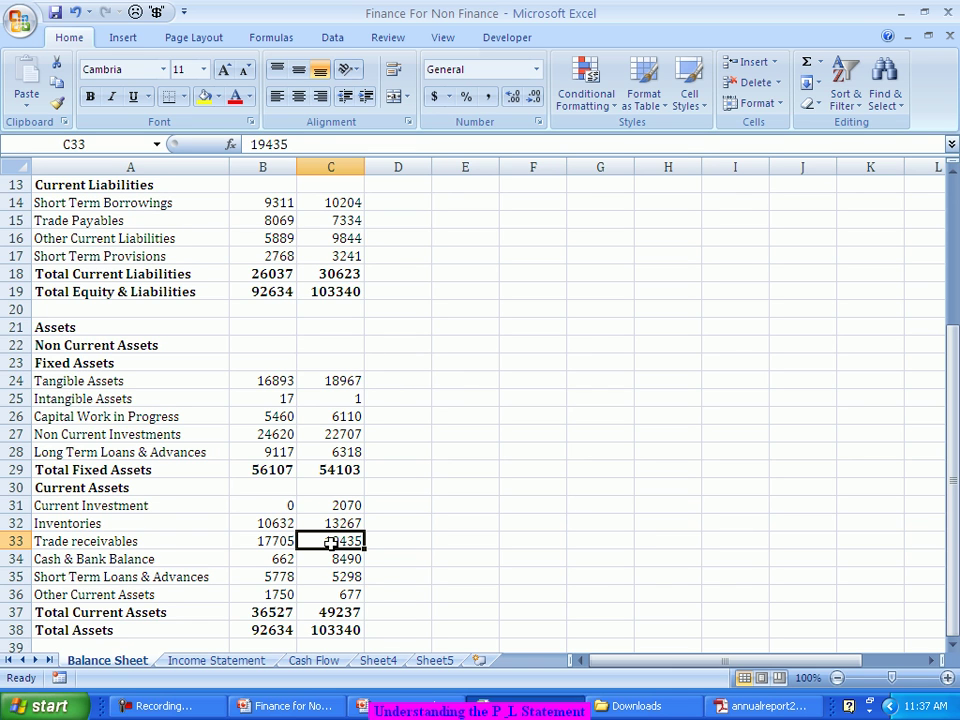
pyautogui.click(263, 662)
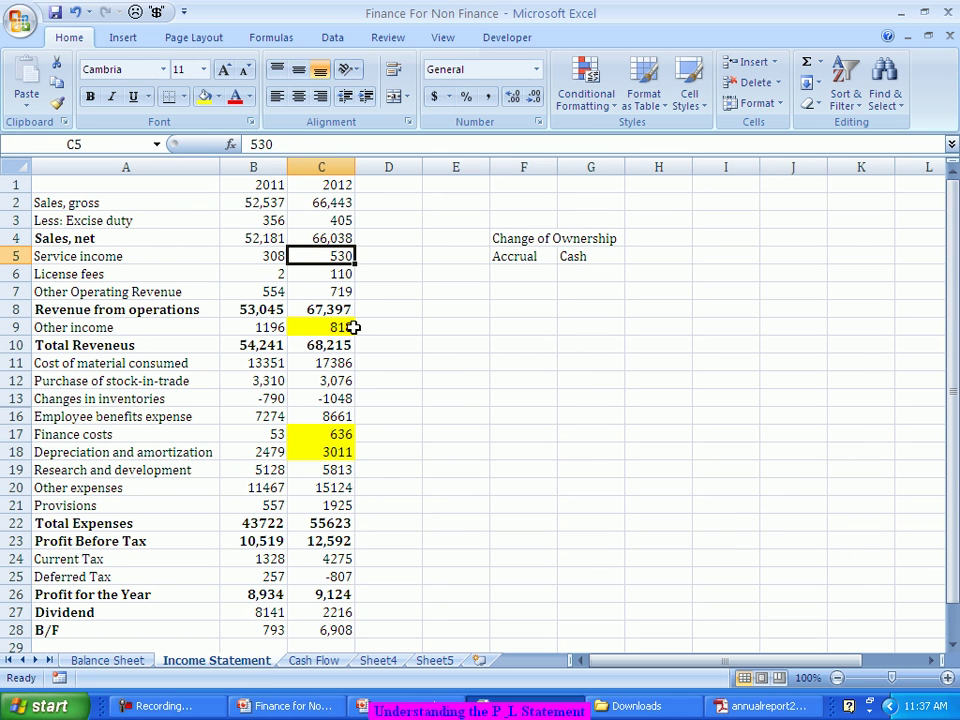
# Review the 2012 figures for service income, license fees and other operating revenue on the Income Statement.
pyautogui.press('Down')
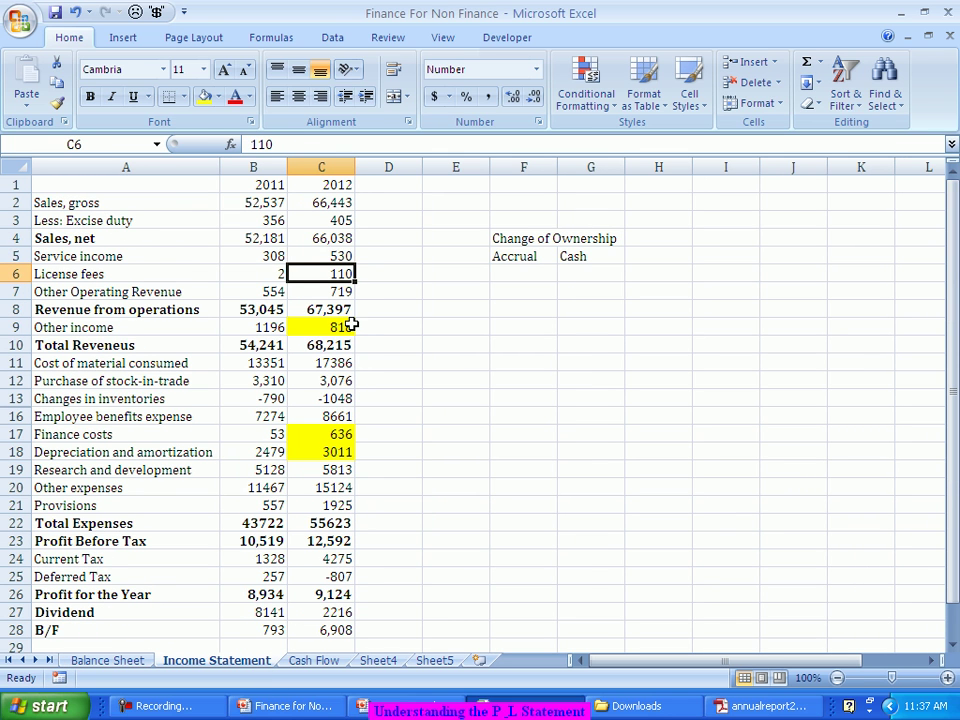
pyautogui.press('Up')
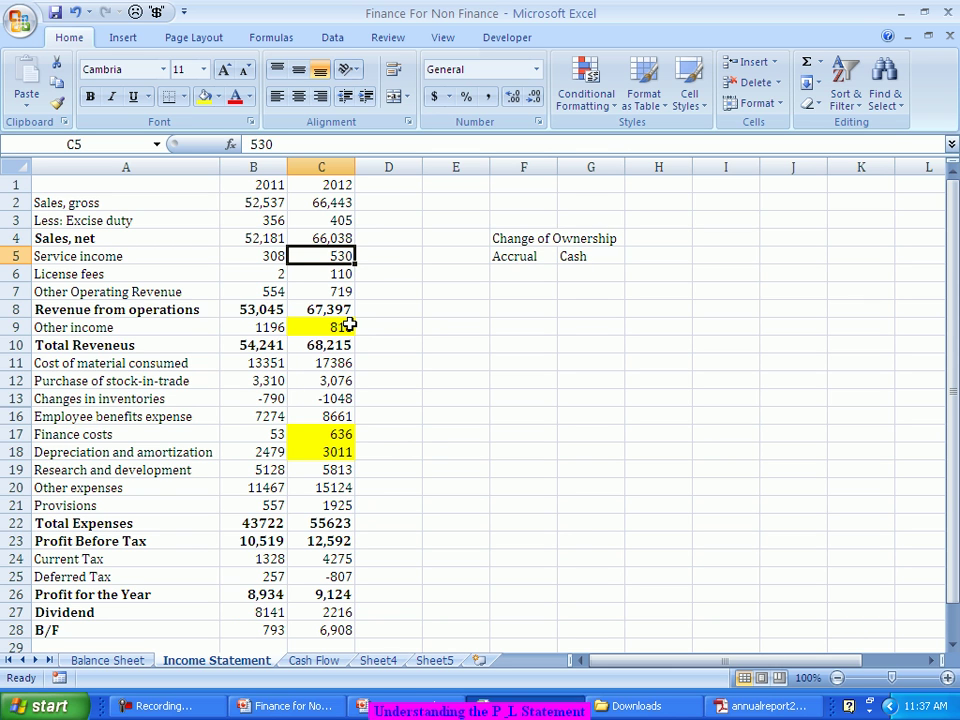
pyautogui.press('Down')
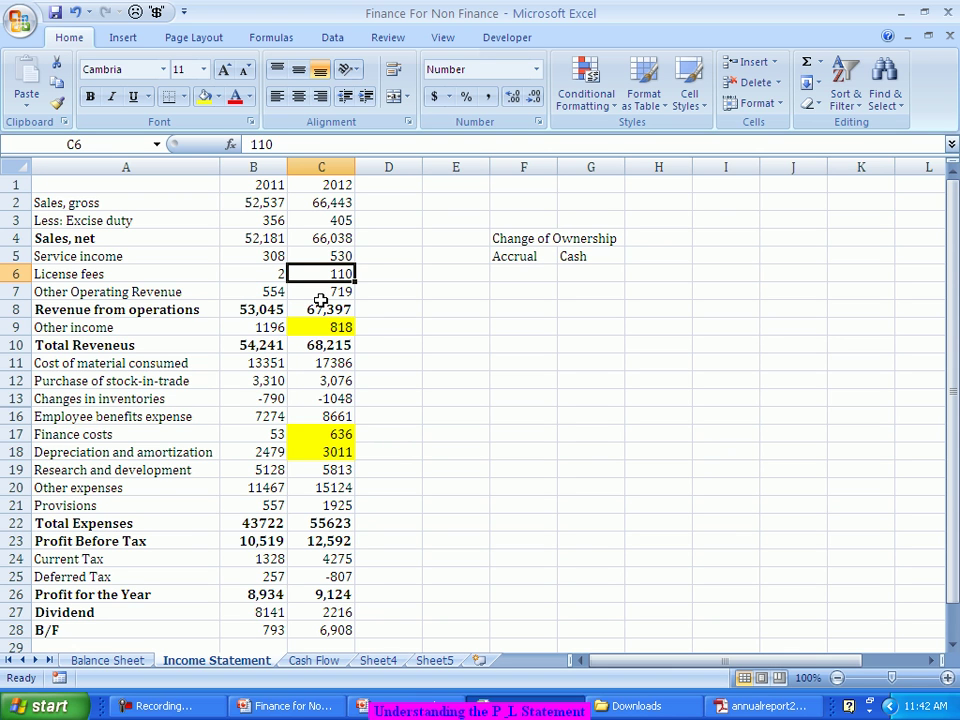
pyautogui.click(321, 297)
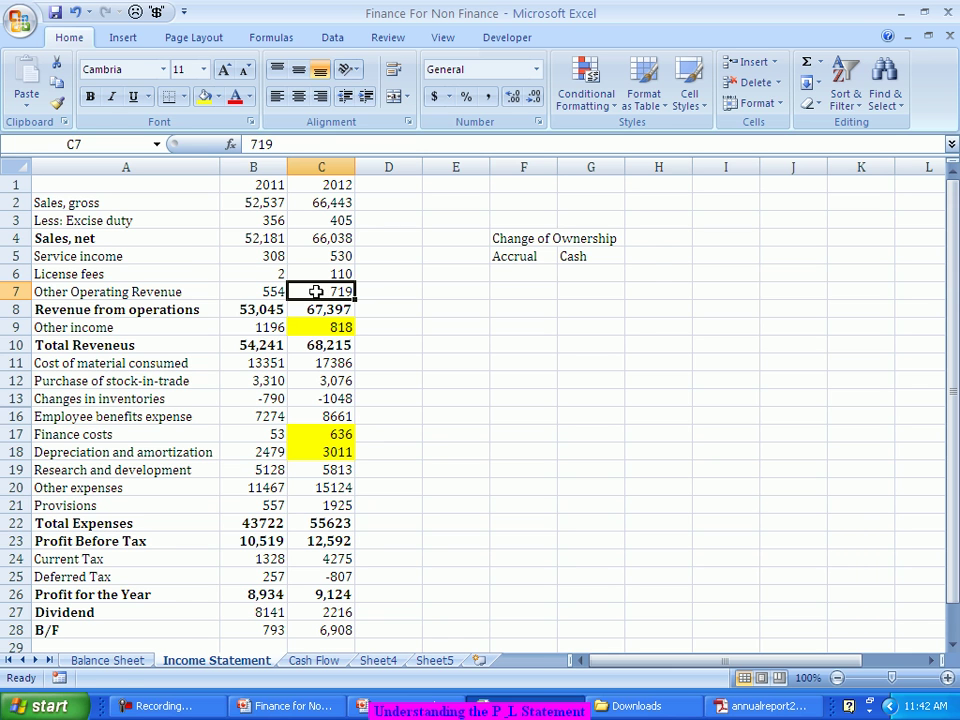
# Switch to the annual report in Adobe Reader, highlight note reference 2.16 for other operating revenue, and go to the start of Notes to Accounts.
pyautogui.hotkey('alt', 'Tab')
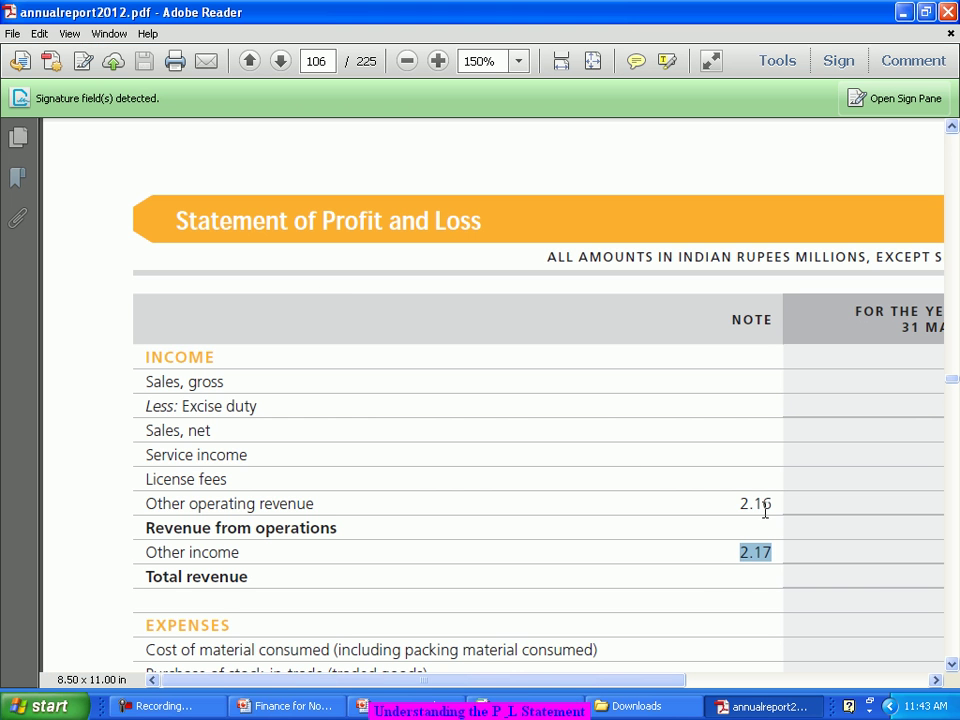
pyautogui.moveTo(731, 504); pyautogui.dragTo(768, 508)
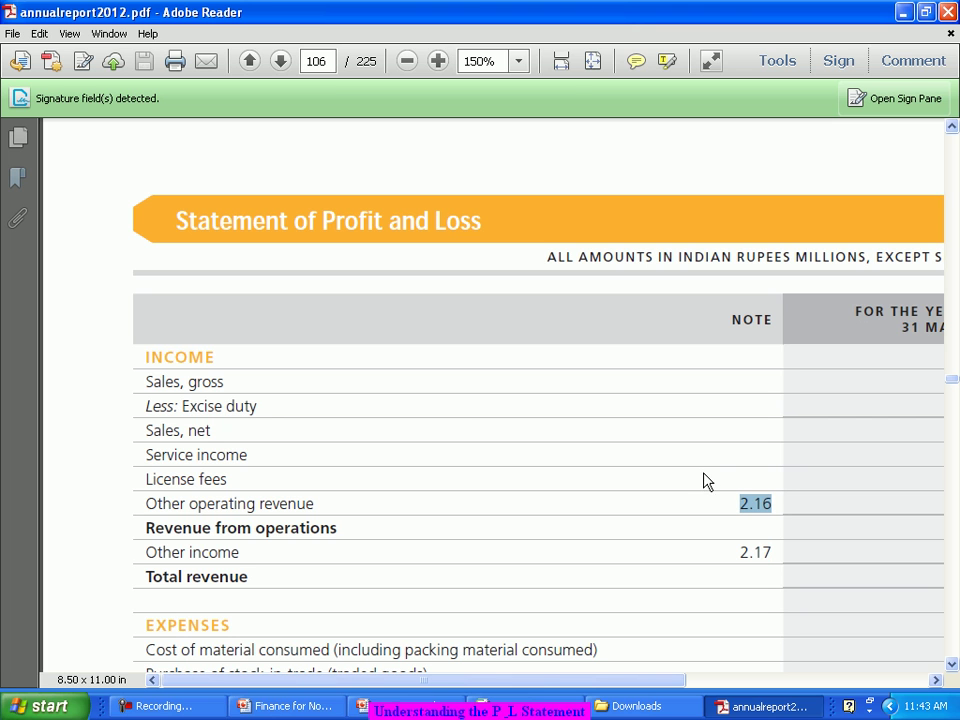
pyautogui.click(592, 61)
pyautogui.scroll(-2, 606, 300)
pyautogui.scroll(-4, 606, 307)
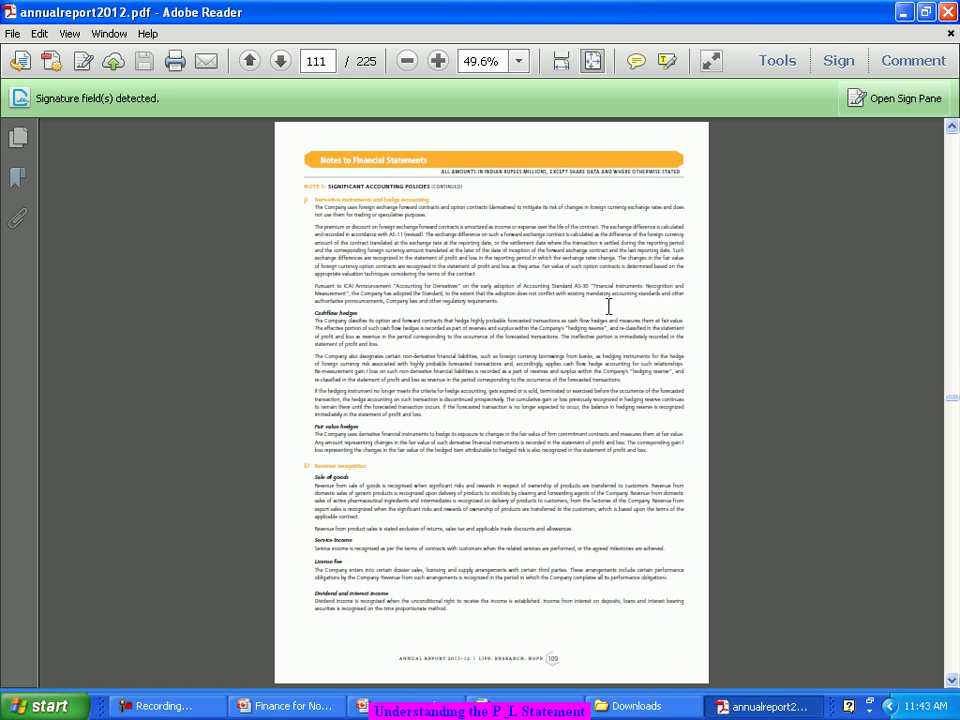
pyautogui.scroll(-1, 609, 303)
pyautogui.scroll(1, 609, 303)
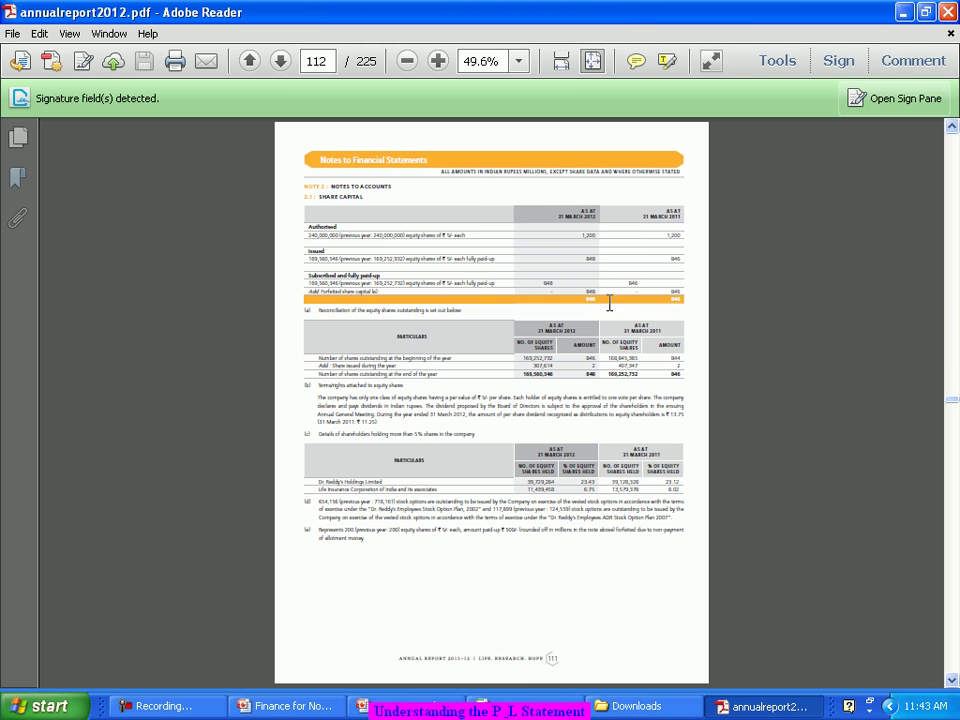
pyautogui.click(561, 61)
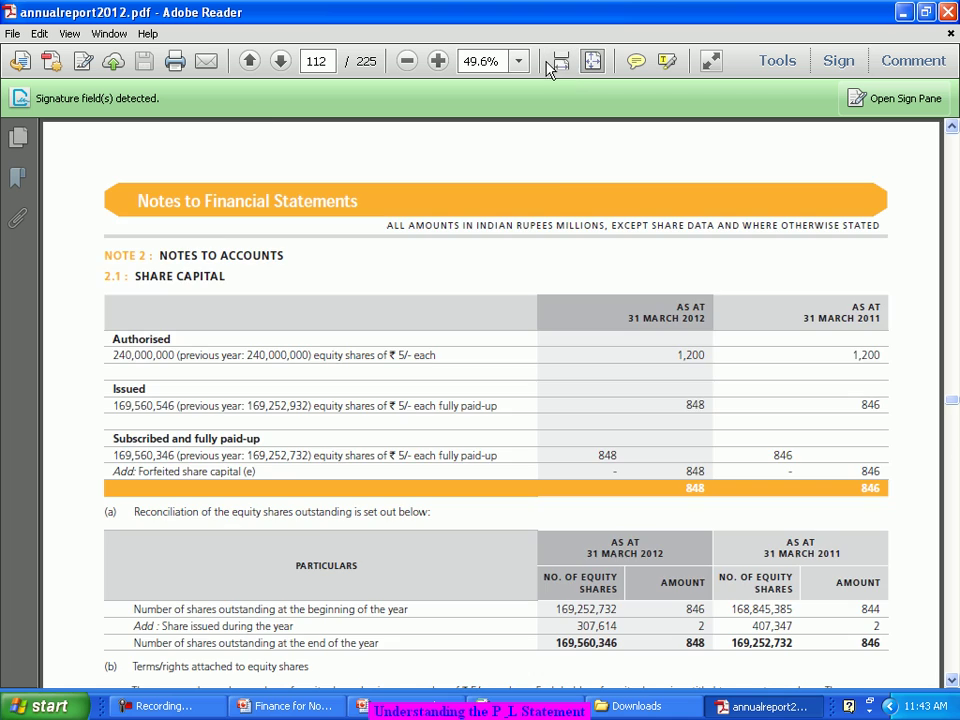
# Go through the notes to accounts to find note 2.16, Other Operating Revenue, and display it at a readable size.
pyautogui.scroll(-10, 558, 245)
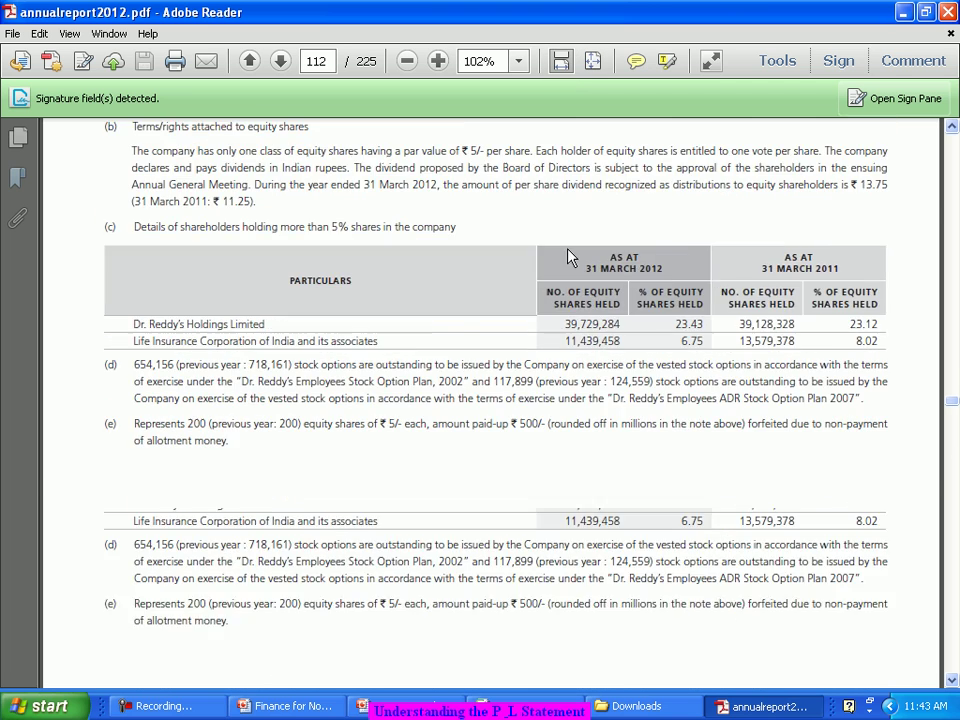
pyautogui.scroll(-5, 572, 256)
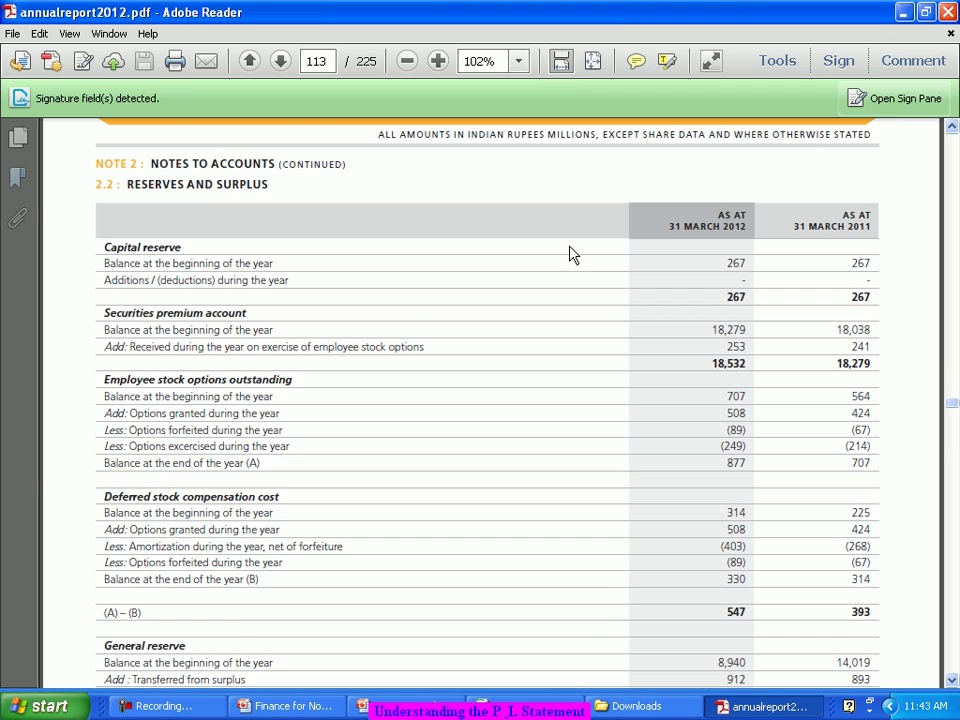
pyautogui.scroll(-15, 572, 254)
pyautogui.scroll(-15, 576, 251)
pyautogui.scroll(-15, 592, 250)
pyautogui.scroll(-8, 590, 230)
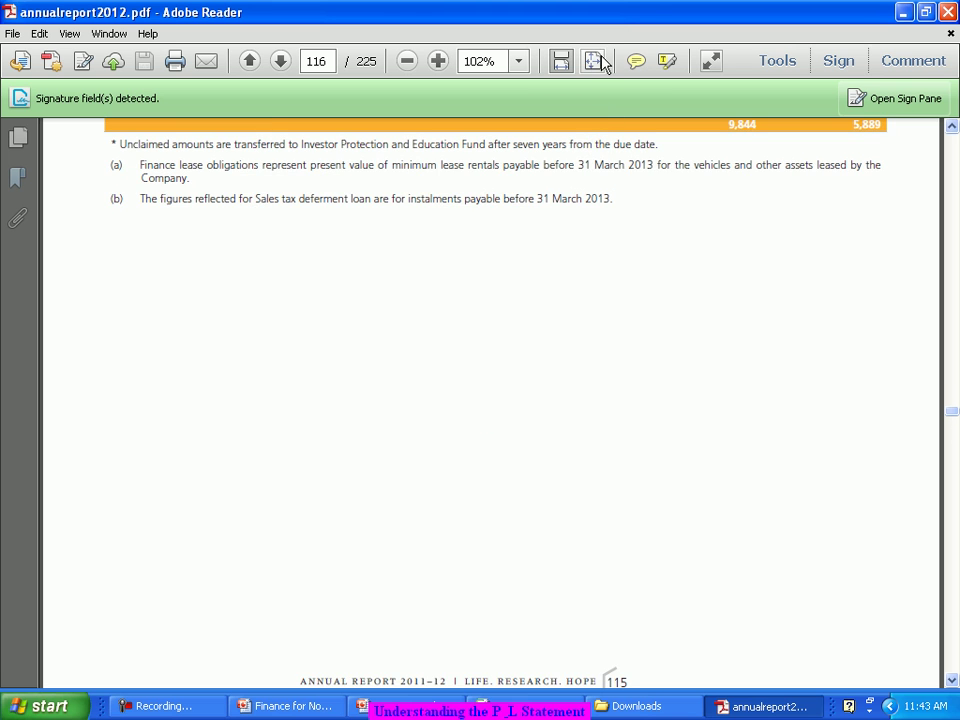
pyautogui.click(594, 61)
pyautogui.scroll(-3, 562, 205)
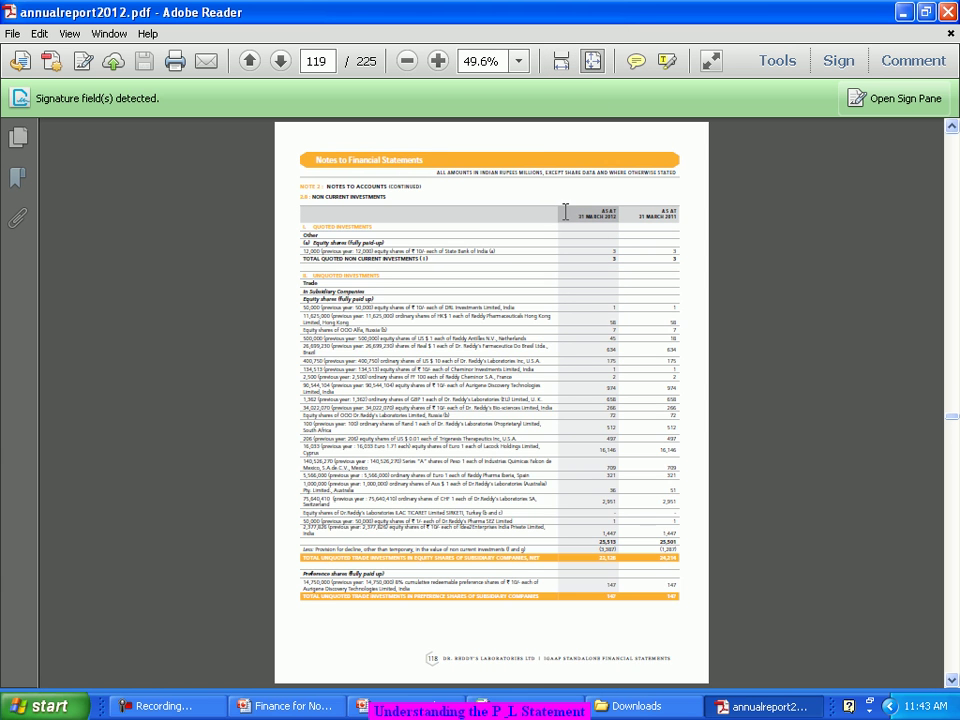
pyautogui.scroll(-2, 565, 211)
pyautogui.scroll(-3, 565, 211)
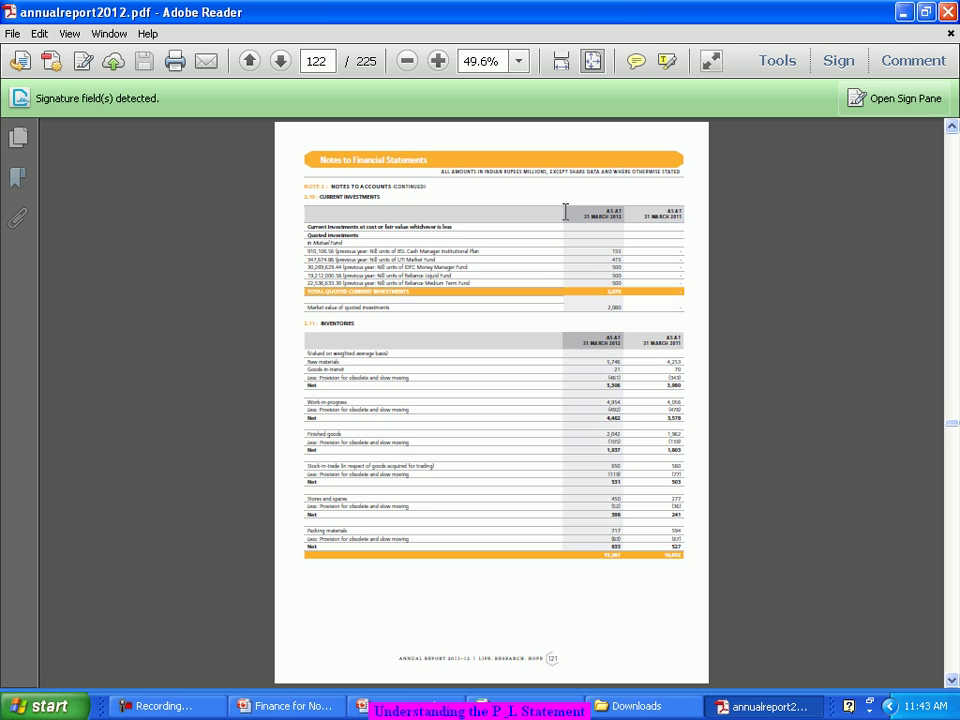
pyautogui.scroll(-6, 596, 195)
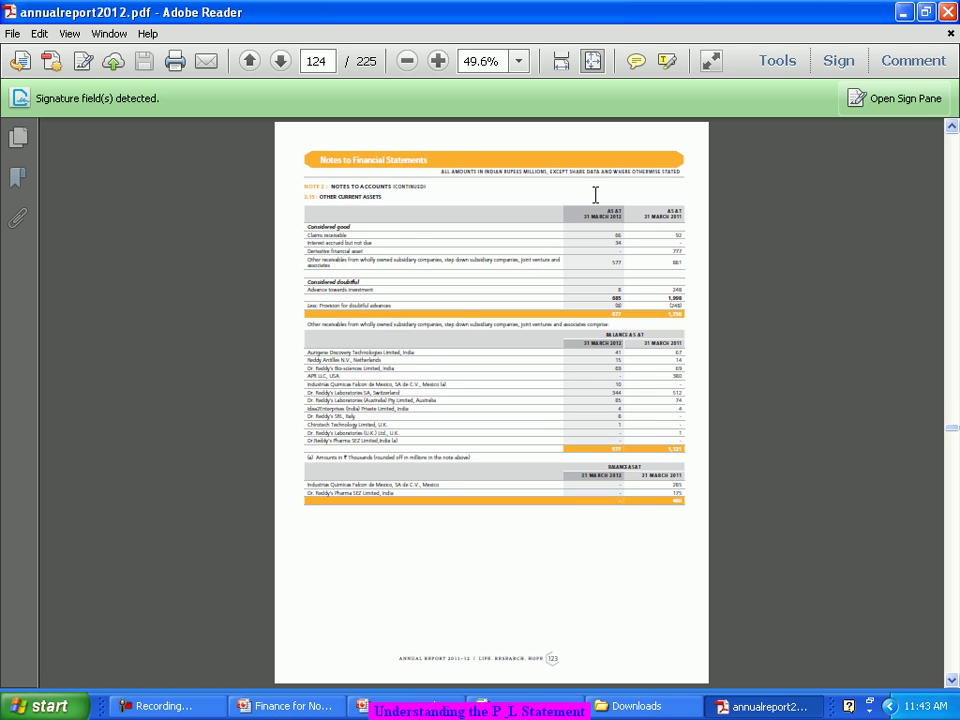
pyautogui.scroll(3, 597, 193)
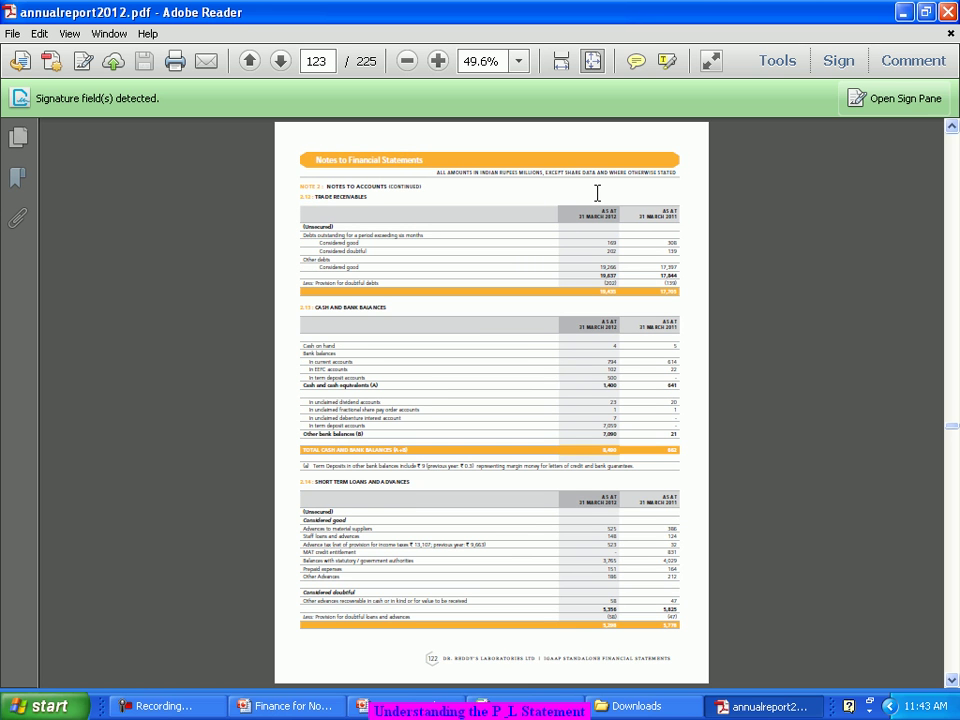
pyautogui.scroll(-3, 597, 193)
pyautogui.scroll(-3, 597, 193)
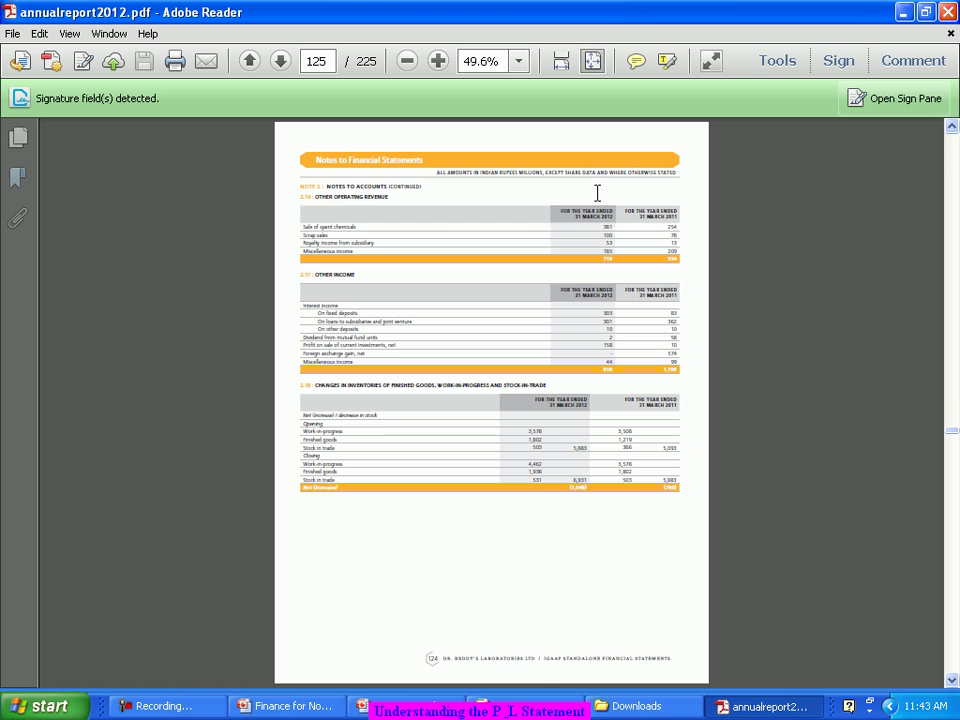
pyautogui.click(563, 61)
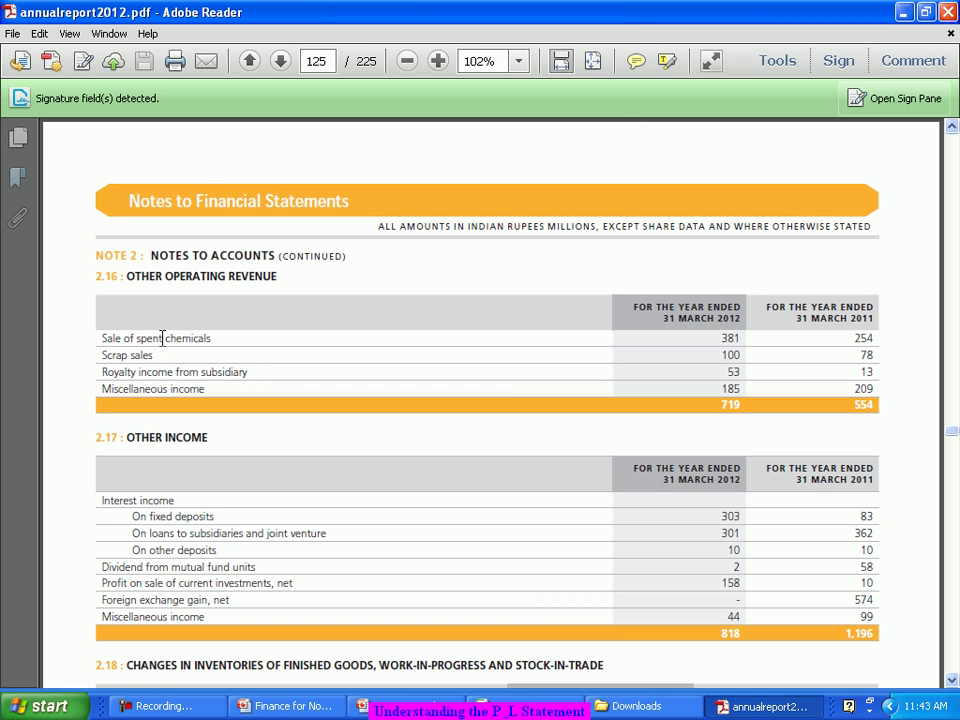
# Highlight the 2012 amount for sale of spent chemicals in note 2.16 and return to the Excel workbook.
pyautogui.click(139, 338)
pyautogui.moveTo(720, 336); pyautogui.dragTo(740, 338)
pyautogui.hotkey('alt', 'Tab')
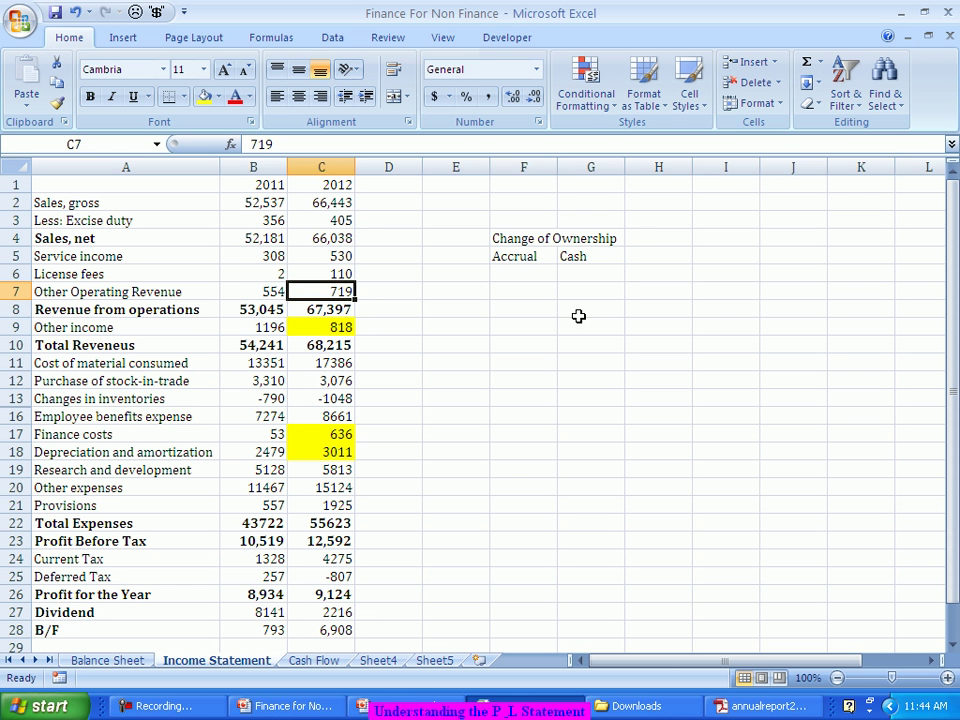
# Review 2012 revenue from operations in C8 and its components from net sales to other operating revenue, ending on other income in C9.
pyautogui.click(350, 310)
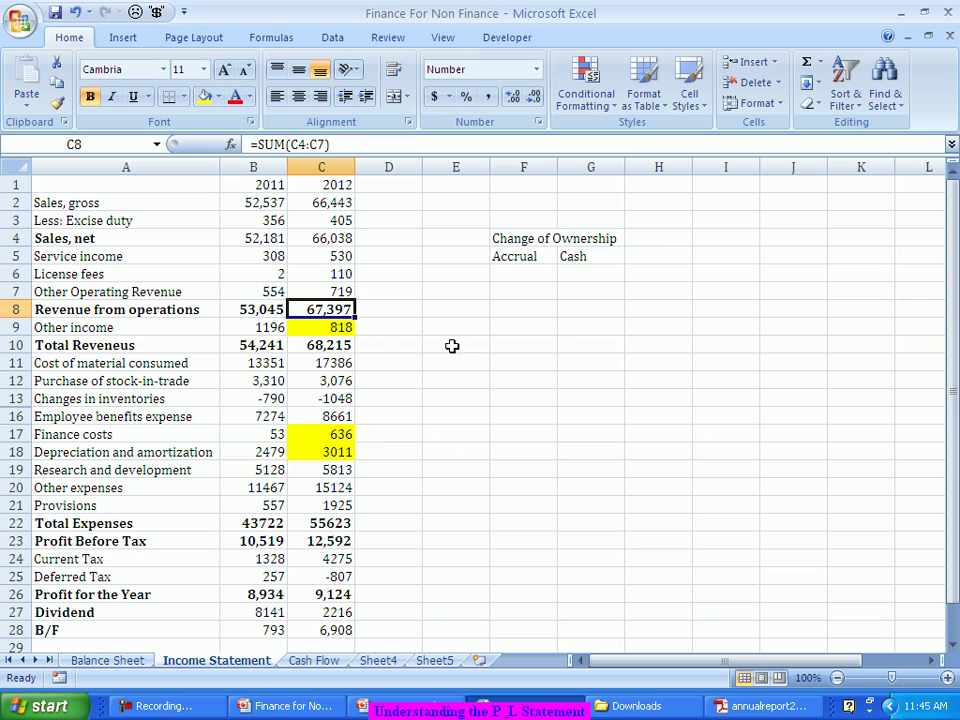
pyautogui.click(321, 238)
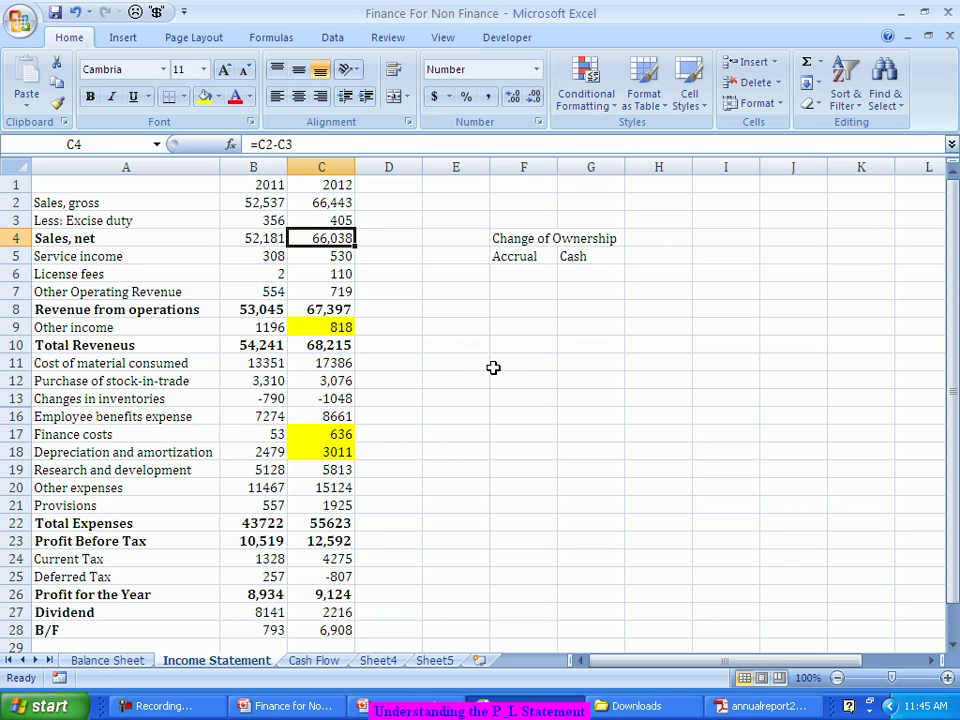
pyautogui.press('Down')
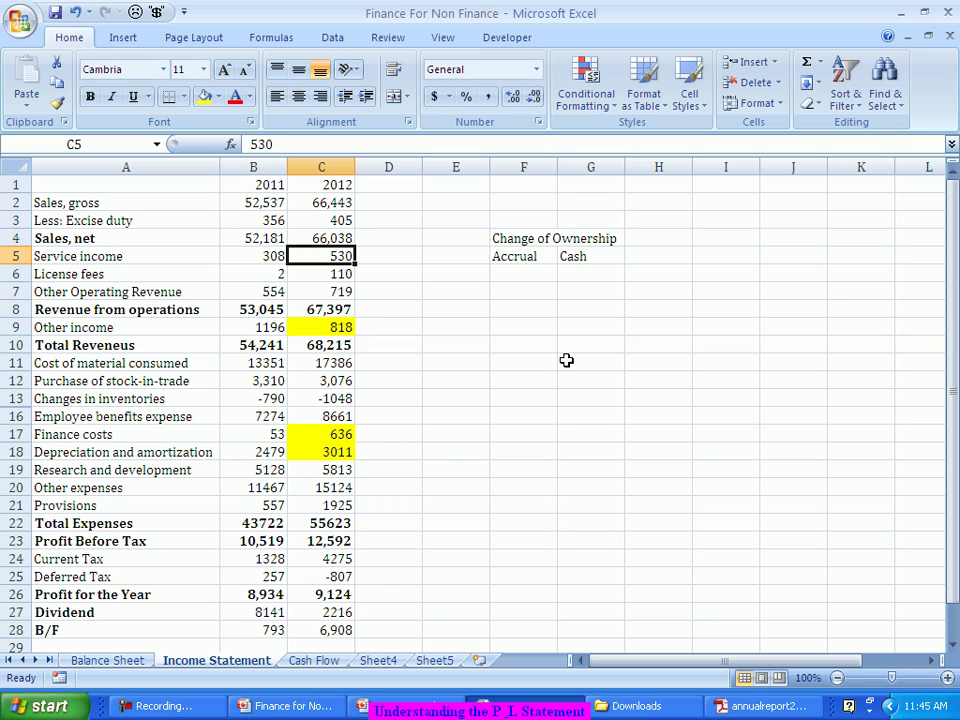
pyautogui.press('Down')
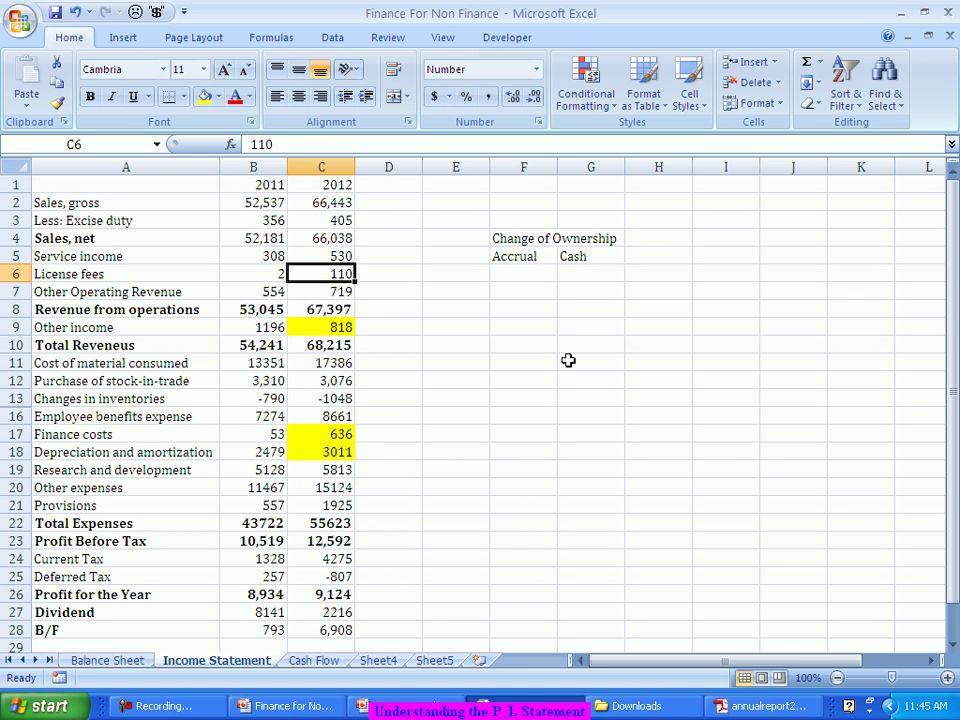
pyautogui.press('Down')
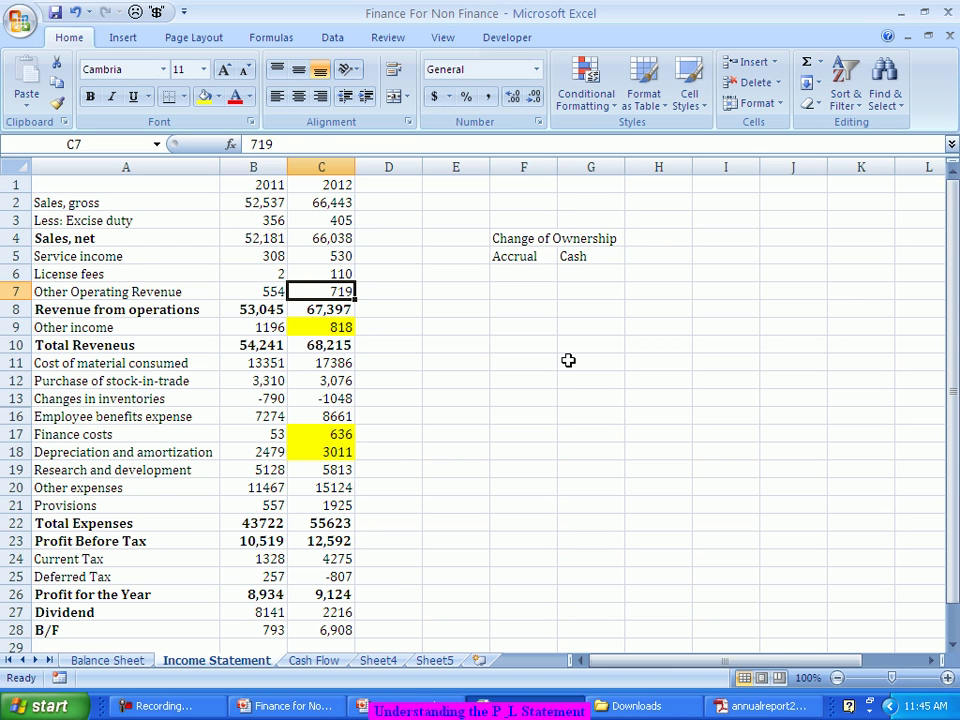
pyautogui.press('Down')
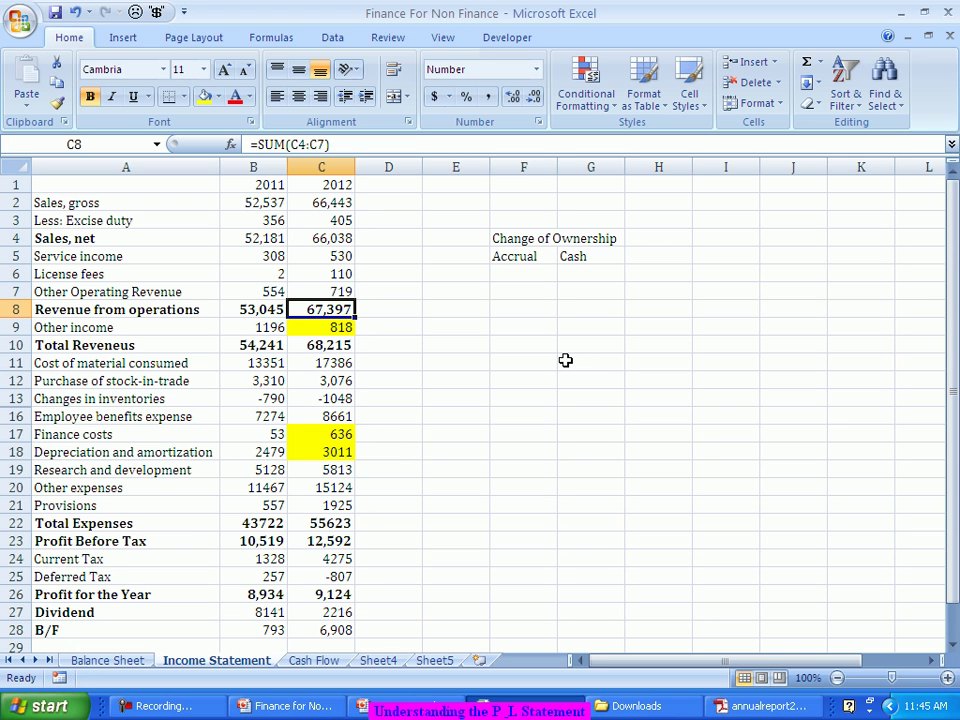
pyautogui.press('Down')
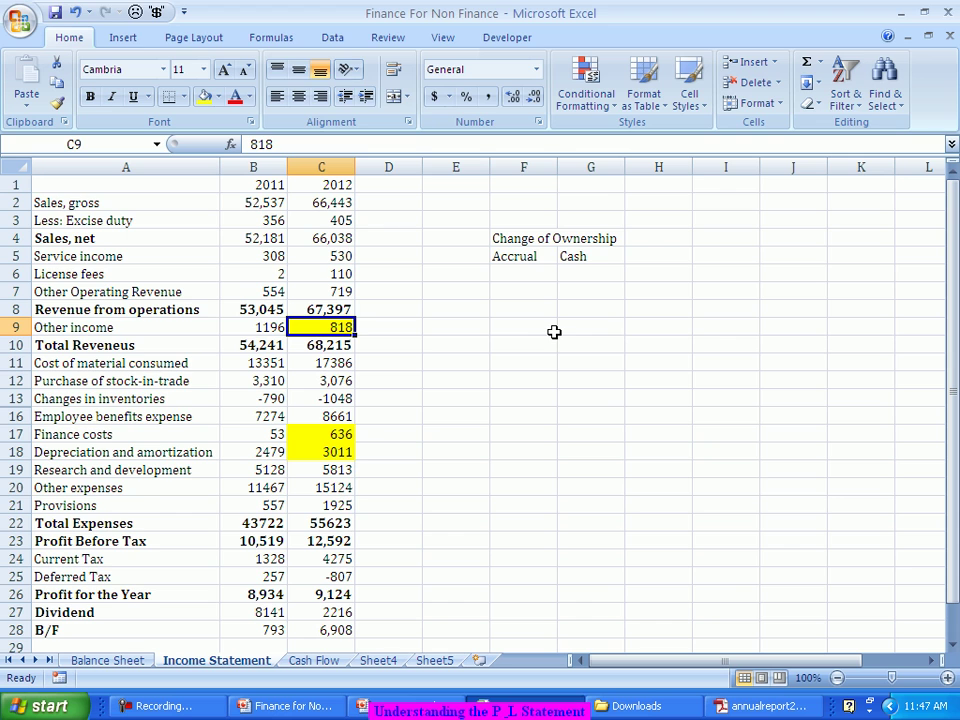
# Switch to the annual report and examine note 2.17's interest income on fixed deposits and on loans to subsidiaries and joint venture.
pyautogui.hotkey('alt', 'Tab')
pyautogui.scroll(-3, 515, 355)
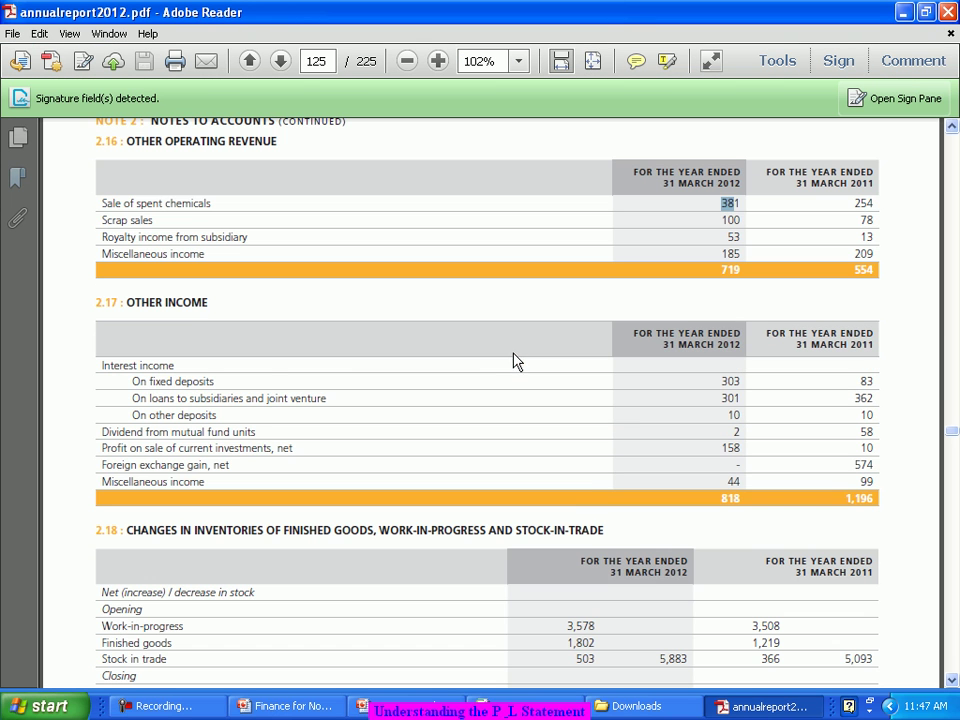
pyautogui.click(137, 365)
pyautogui.moveTo(117, 384); pyautogui.dragTo(250, 387)
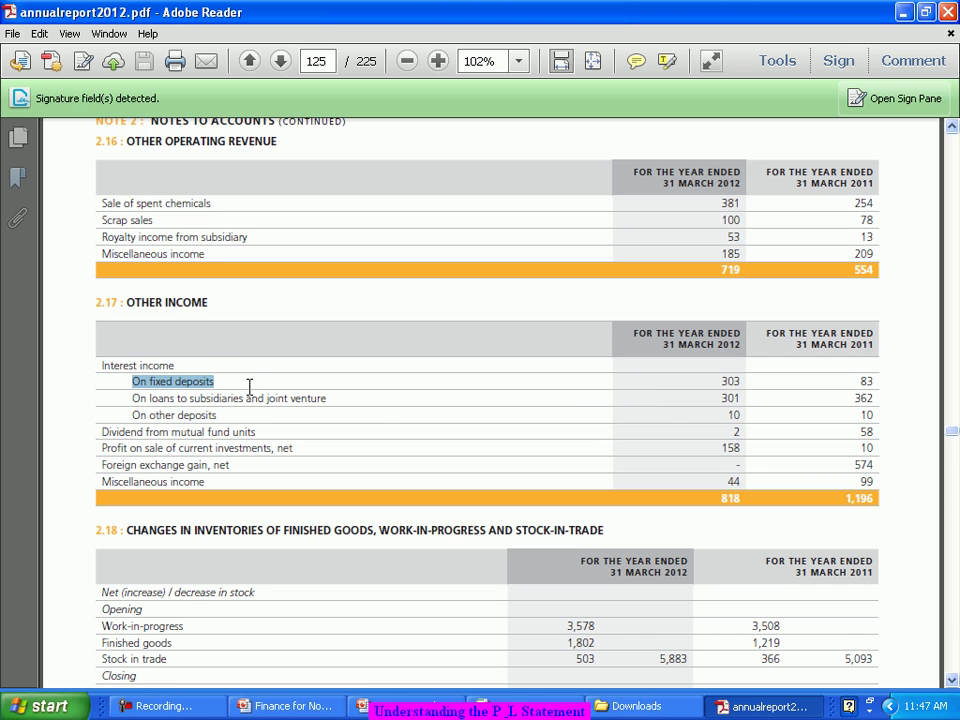
pyautogui.click(725, 381)
pyautogui.doubleClick(725, 381)
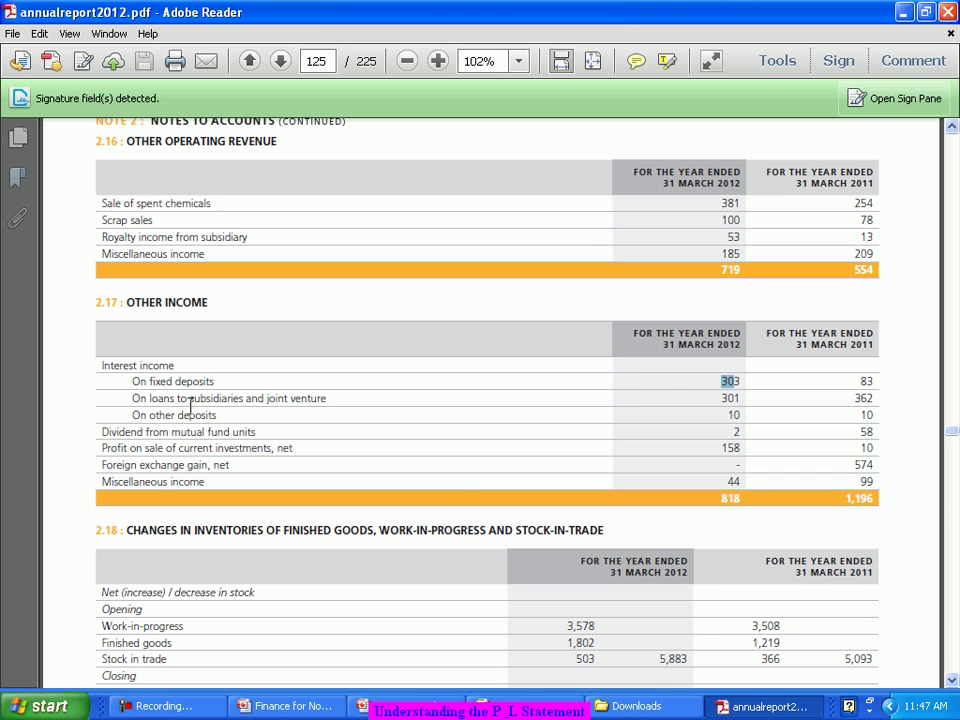
pyautogui.moveTo(189, 398); pyautogui.dragTo(288, 399)
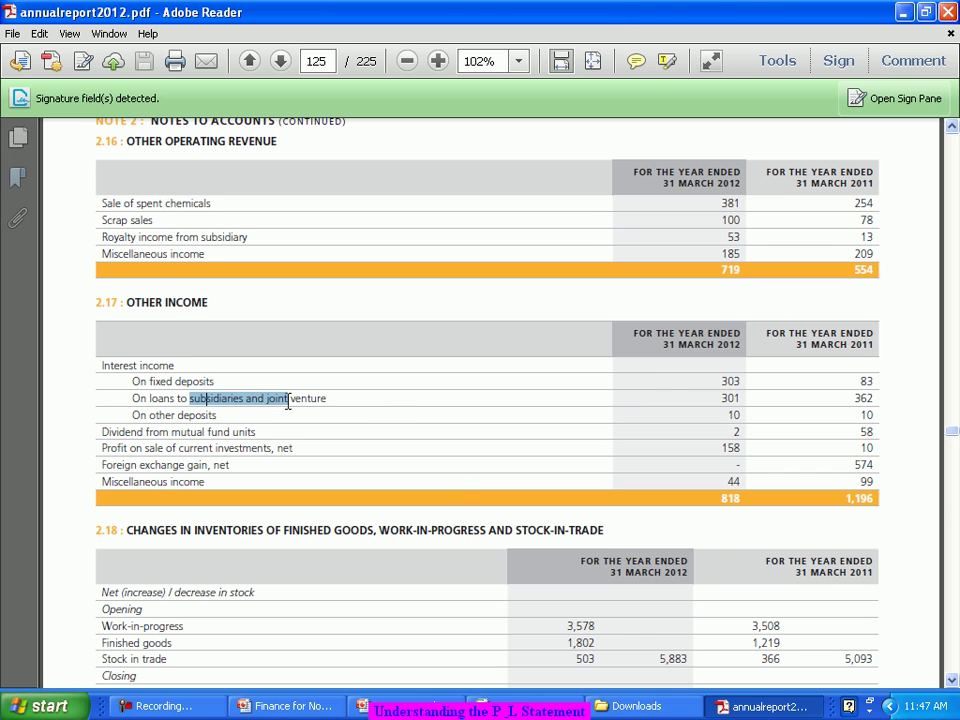
pyautogui.click(342, 399)
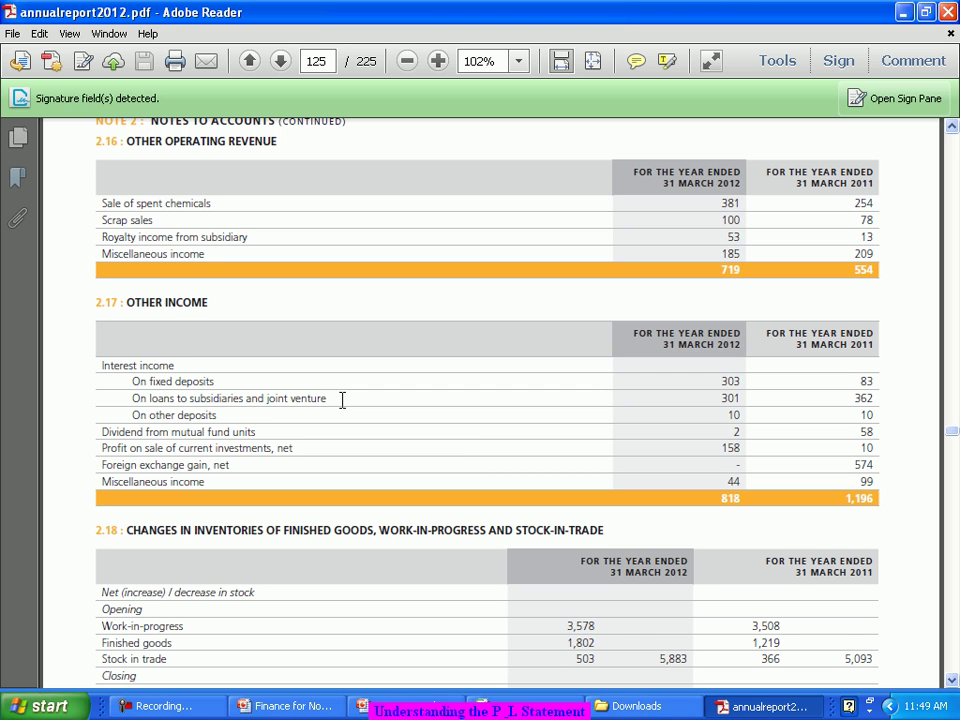
# Highlight the loans to subsidiaries and other deposits lines in note 2.17, and return to the Excel workbook.
pyautogui.moveTo(122, 395); pyautogui.dragTo(246, 379)
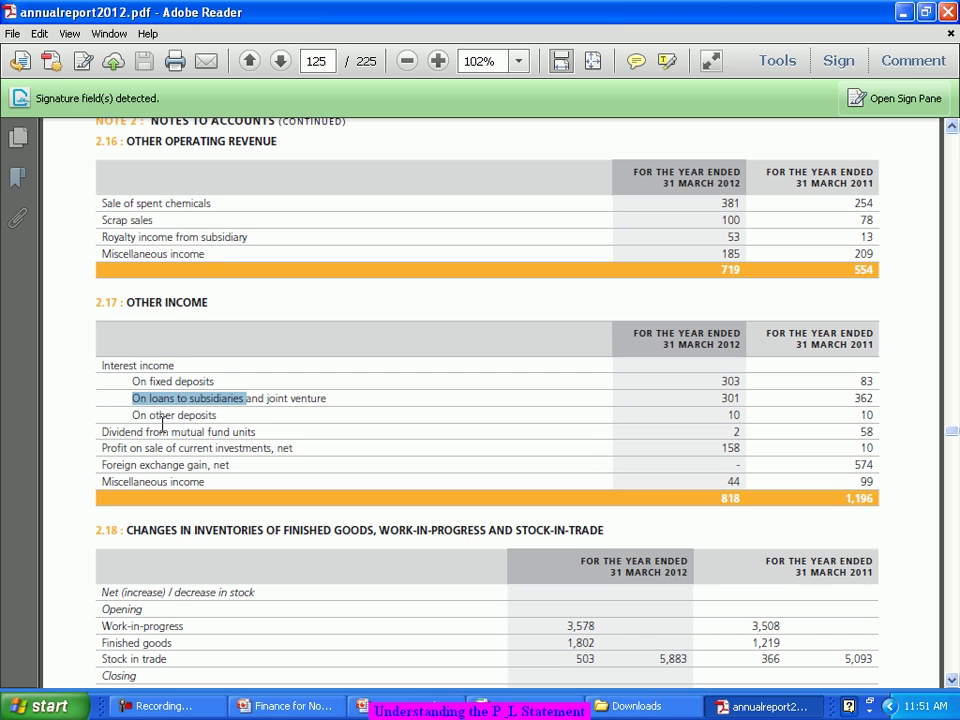
pyautogui.moveTo(149, 416); pyautogui.dragTo(210, 424)
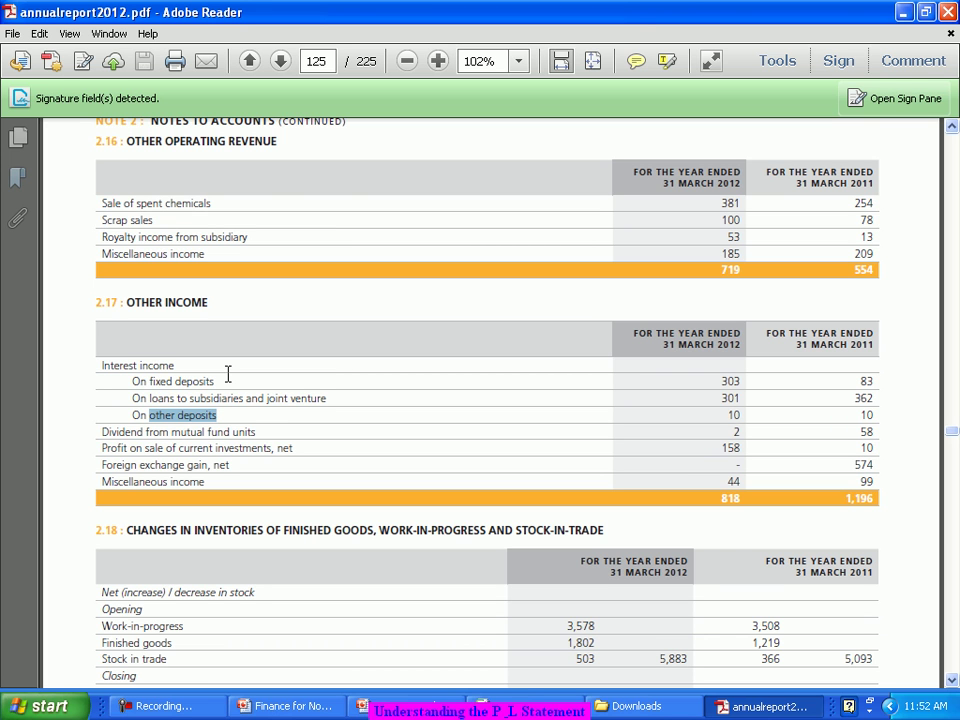
pyautogui.hotkey('alt', 'Tab')
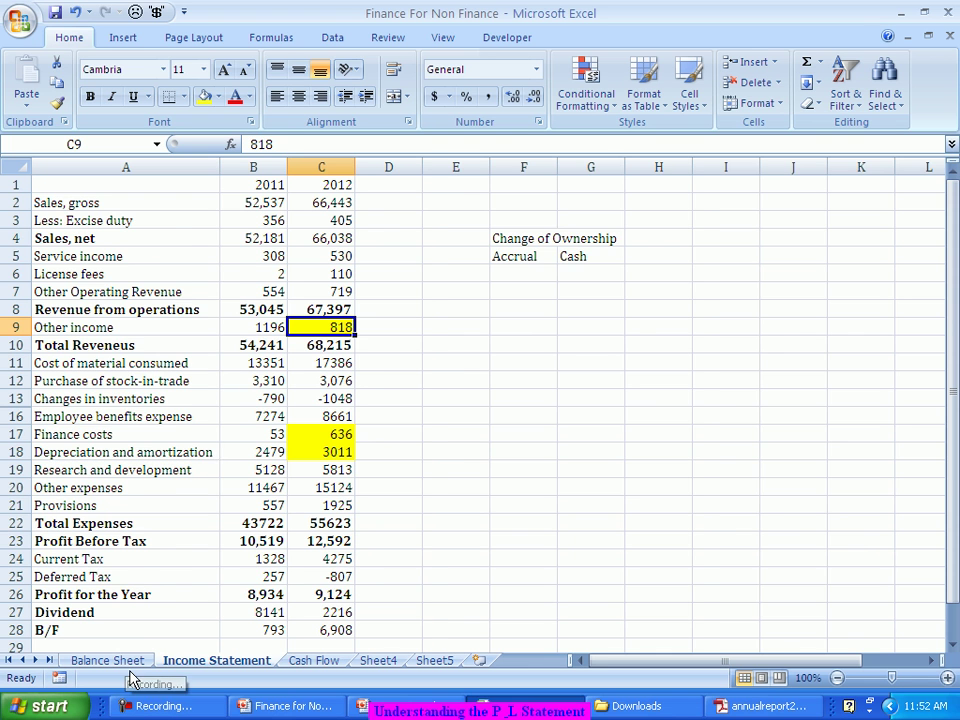
# Open the Balance Sheet and compare 2012 non-current investments in C27 with current investment in C31.
pyautogui.click(128, 662)
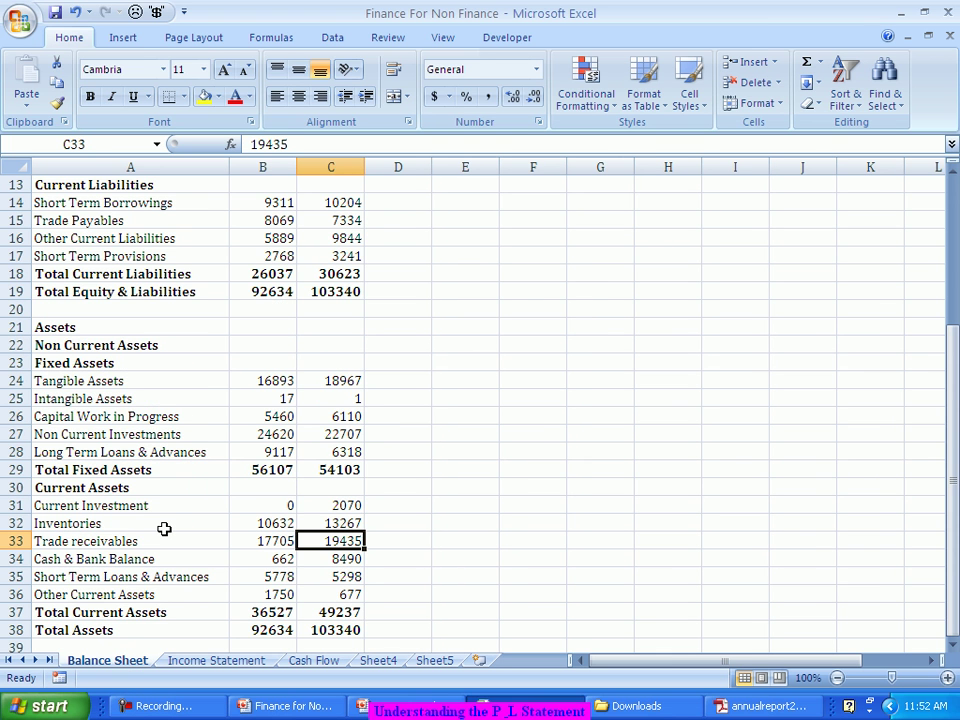
pyautogui.scroll(3, 164, 529)
pyautogui.scroll(-3, 164, 529)
pyautogui.click(155, 434)
pyautogui.press('Right')
pyautogui.press('Right')
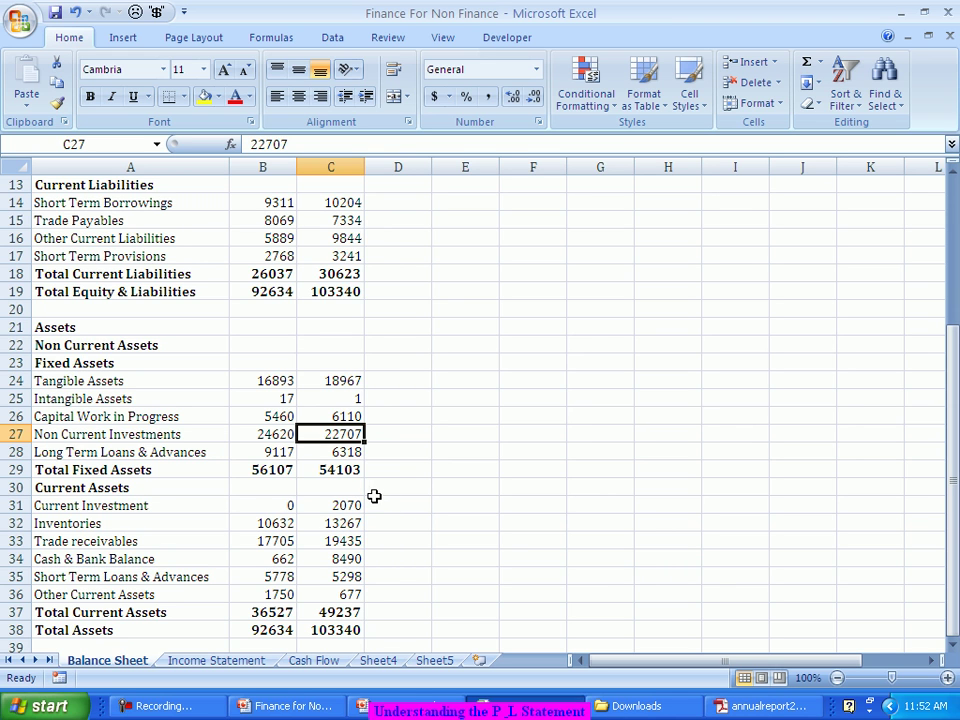
pyautogui.click(340, 504)
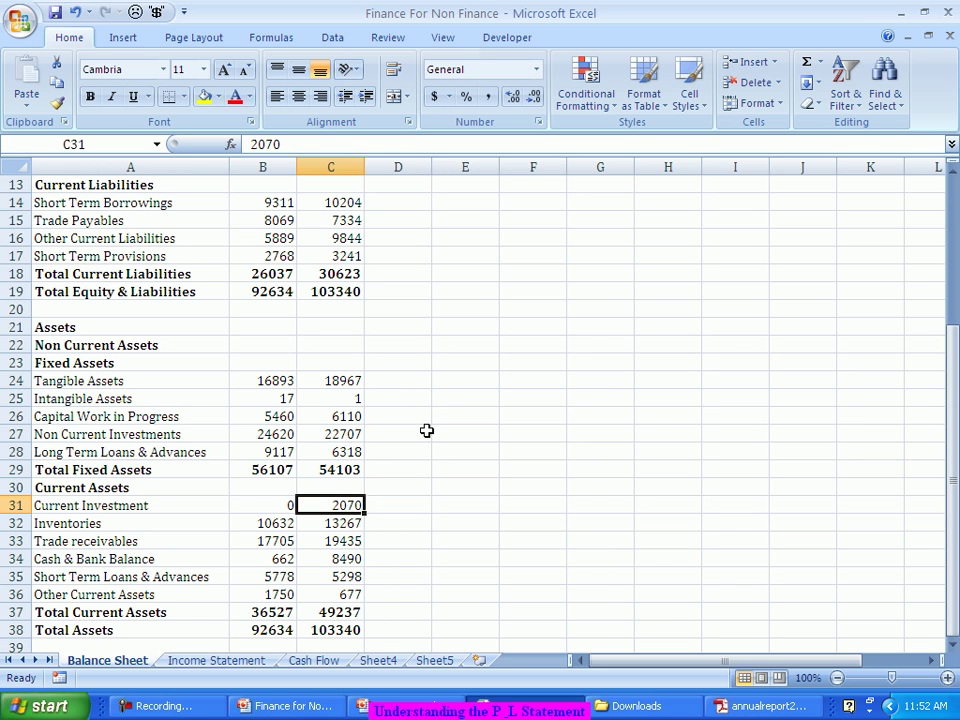
pyautogui.press('Up')
pyautogui.press('Up')
pyautogui.press('Up')
pyautogui.press('Up')
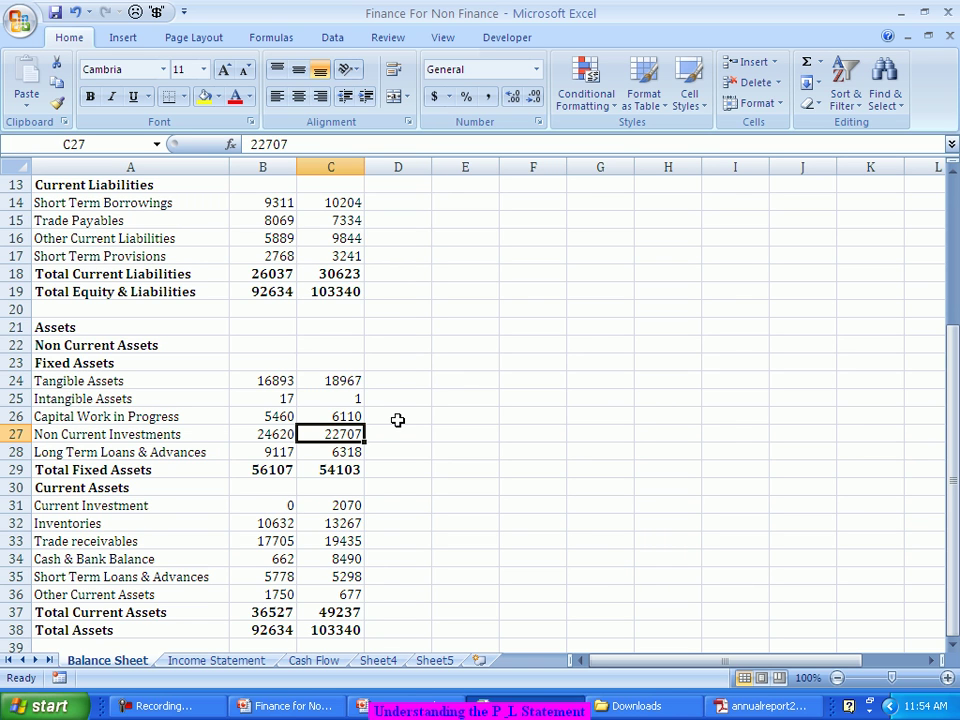
# Return to the Income Statement and review 2012 other income in C9, total revenues in C10 and gross sales in C2.
pyautogui.click(224, 664)
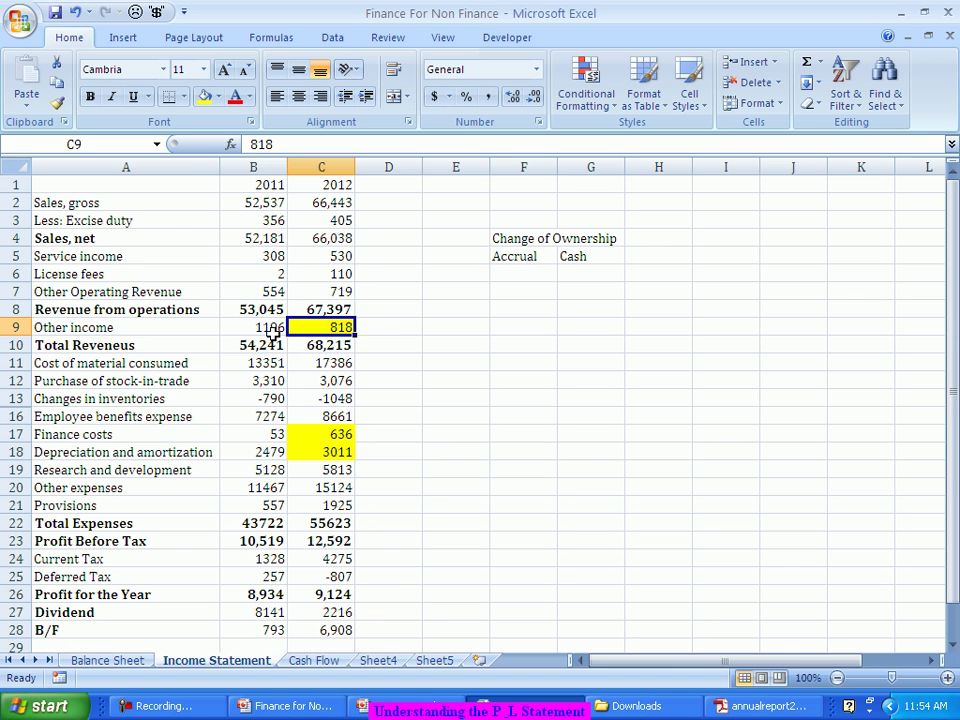
pyautogui.press('Down')
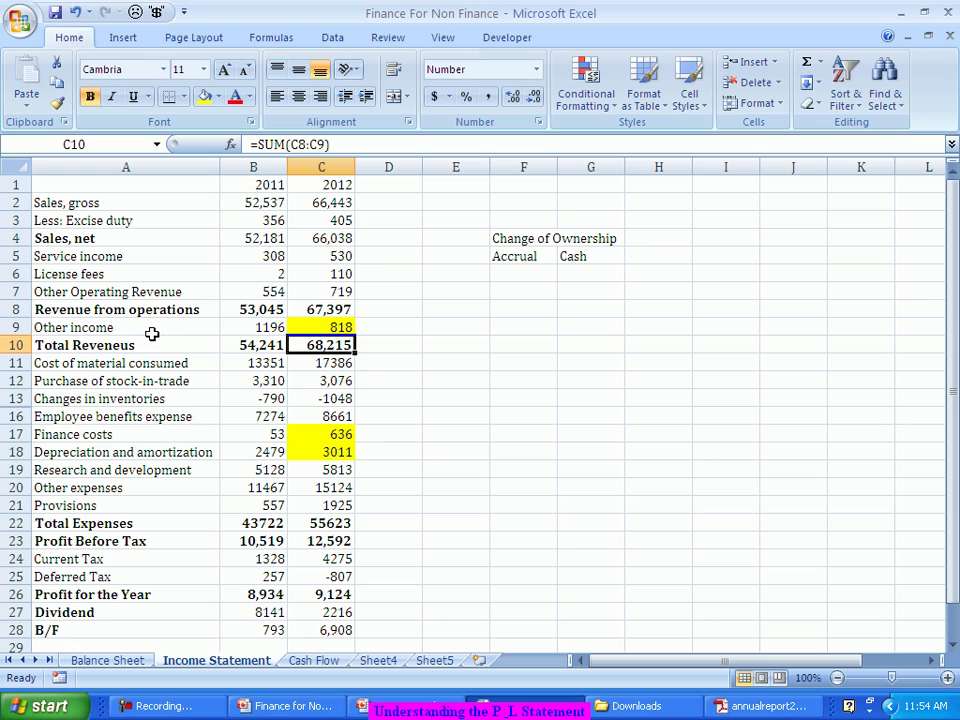
pyautogui.press('Up')
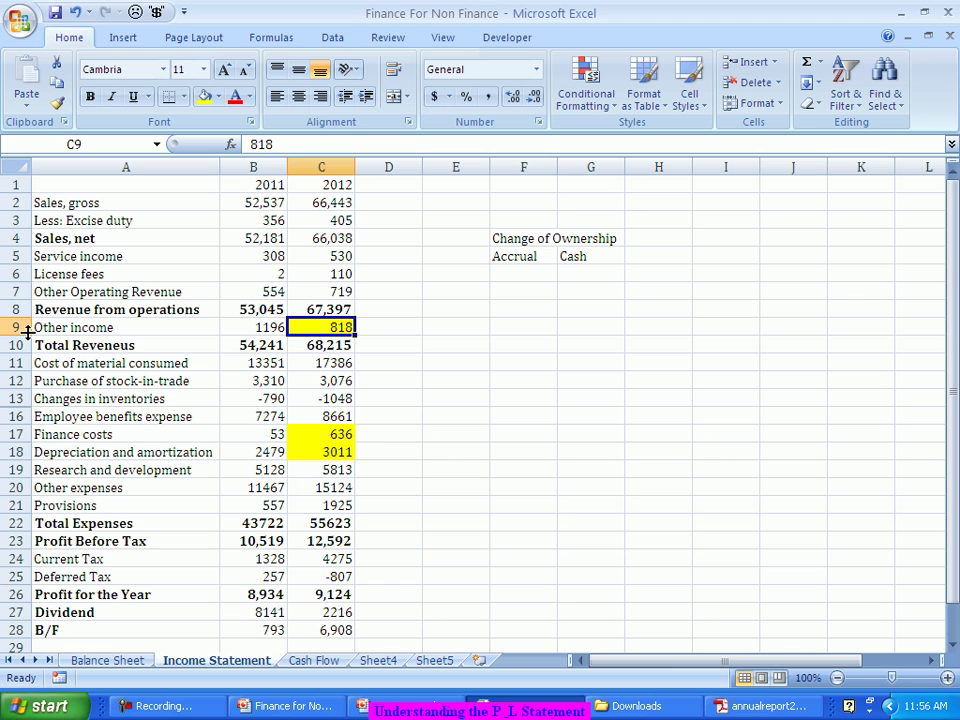
pyautogui.click(318, 344)
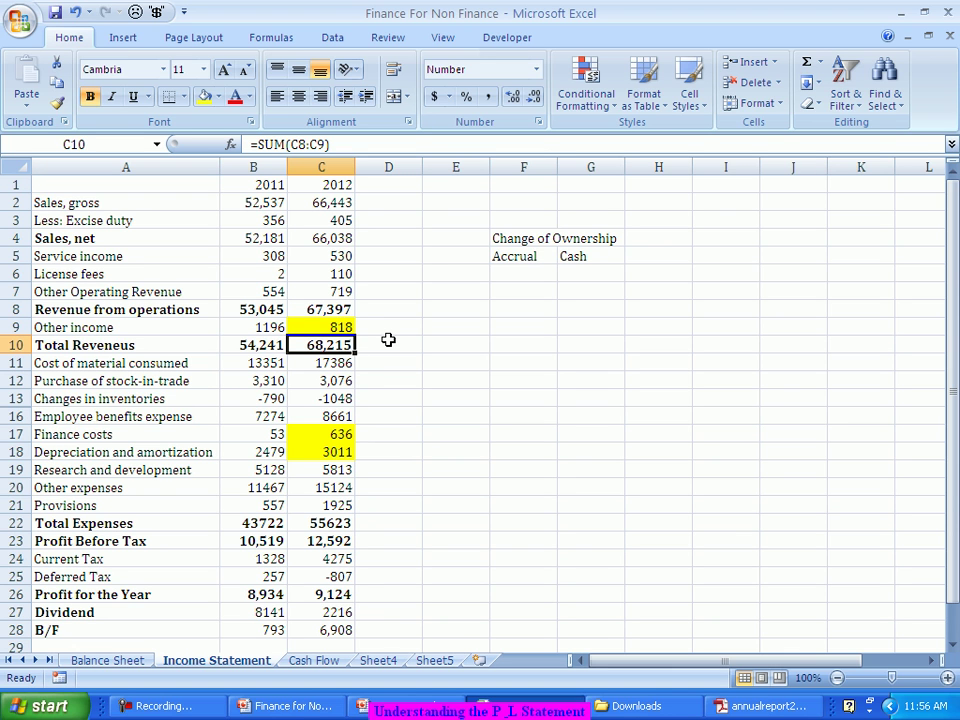
pyautogui.click(331, 198)
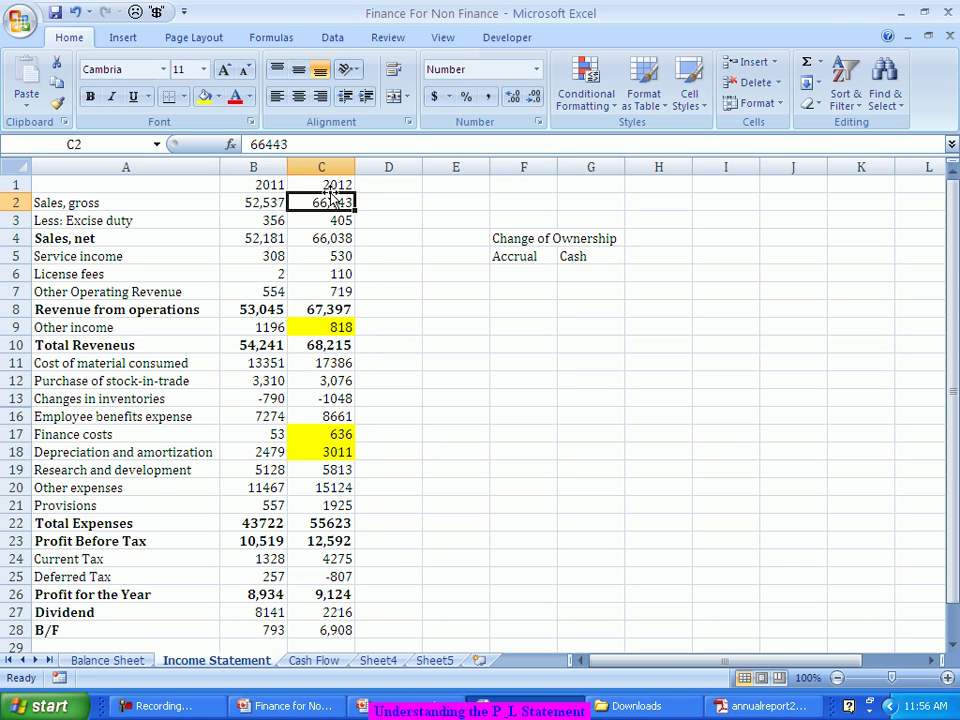
pyautogui.click(318, 344)
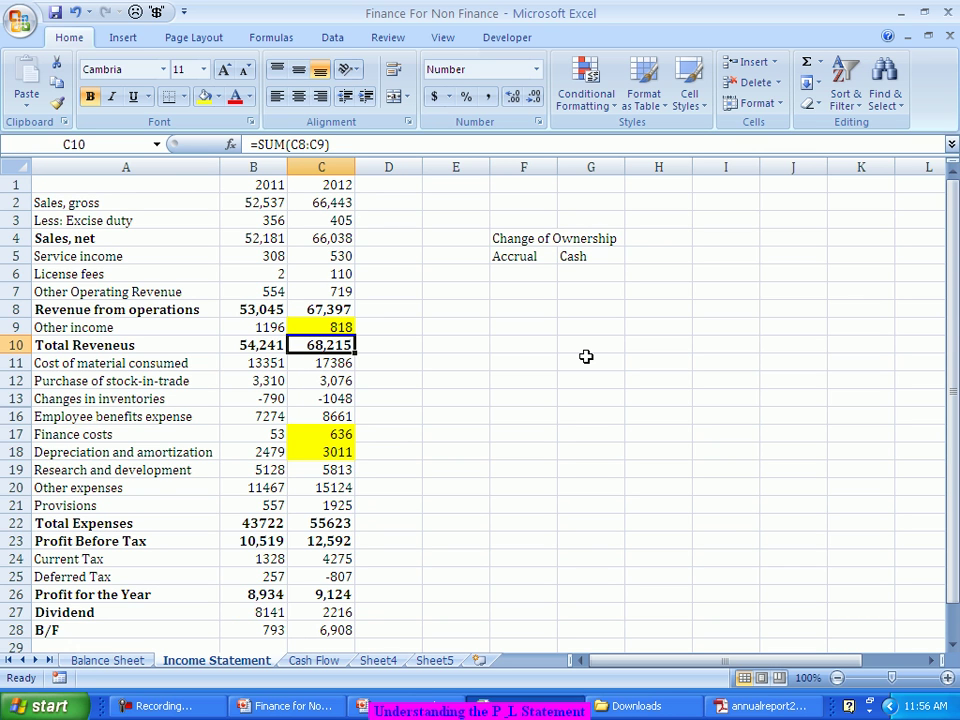
# Enter the label "Gross Turnover" in cell E10, beside the total revenues row.
pyautogui.click(440, 343)
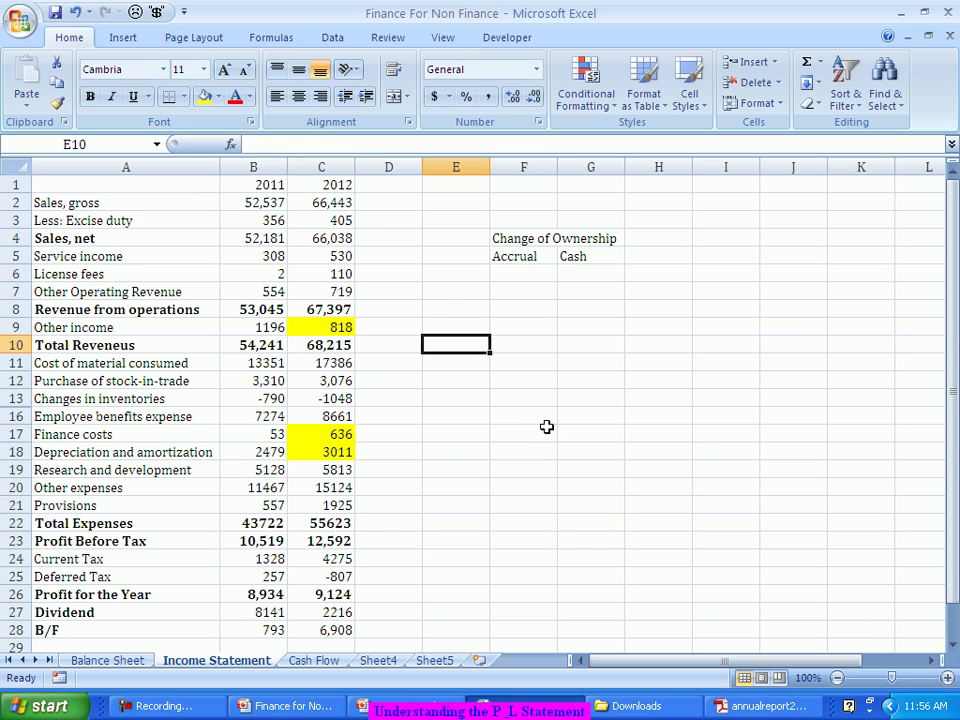
pyautogui.write('Gross ')
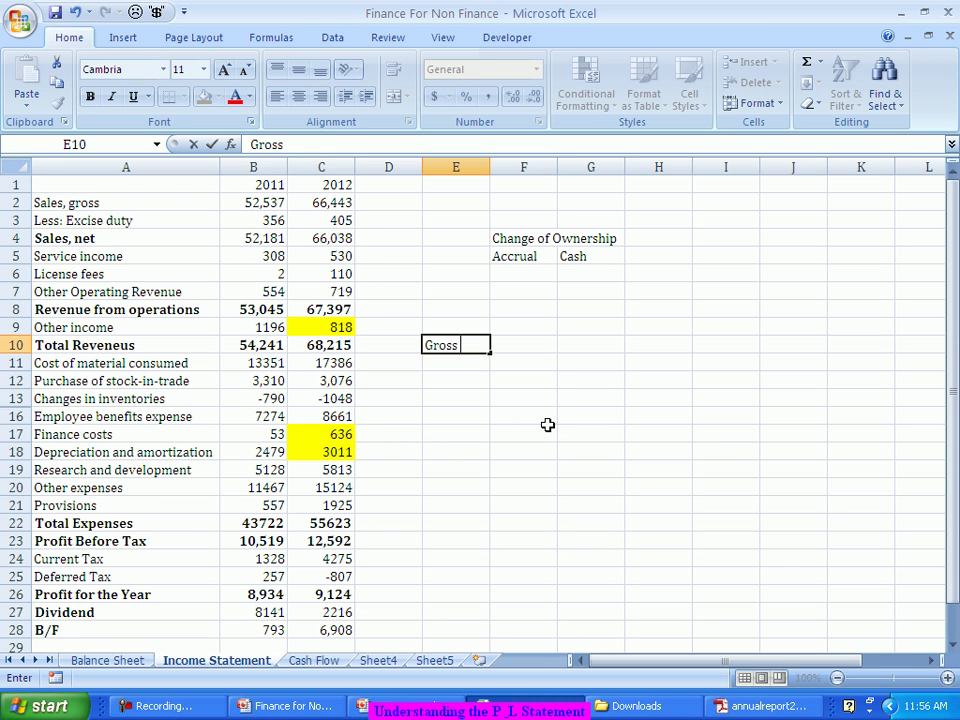
pyautogui.write('Turnover')
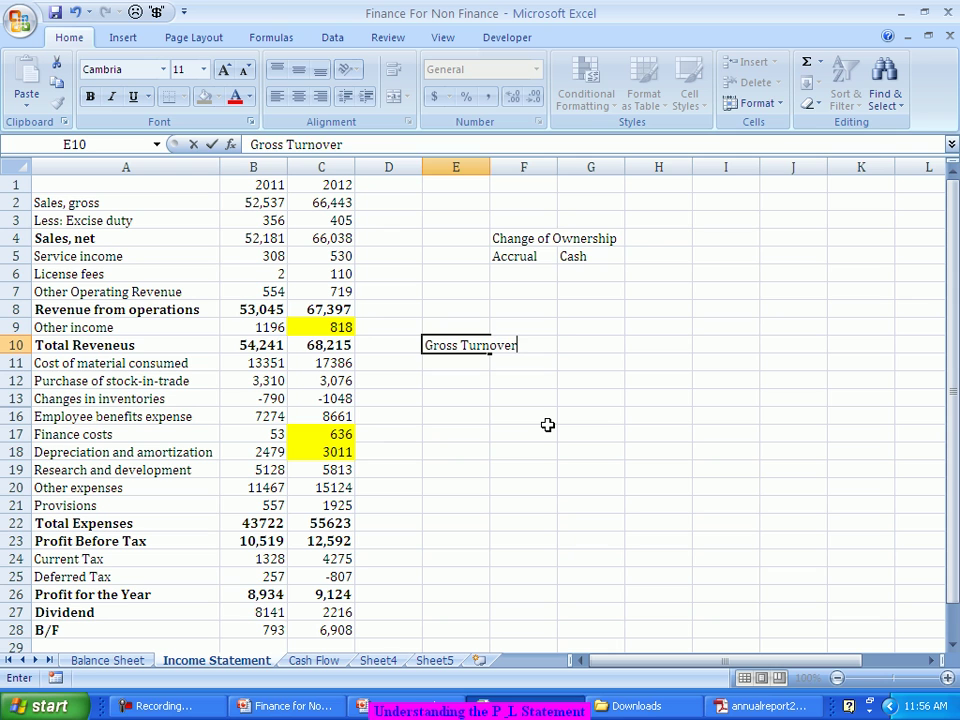
pyautogui.press('Tab')
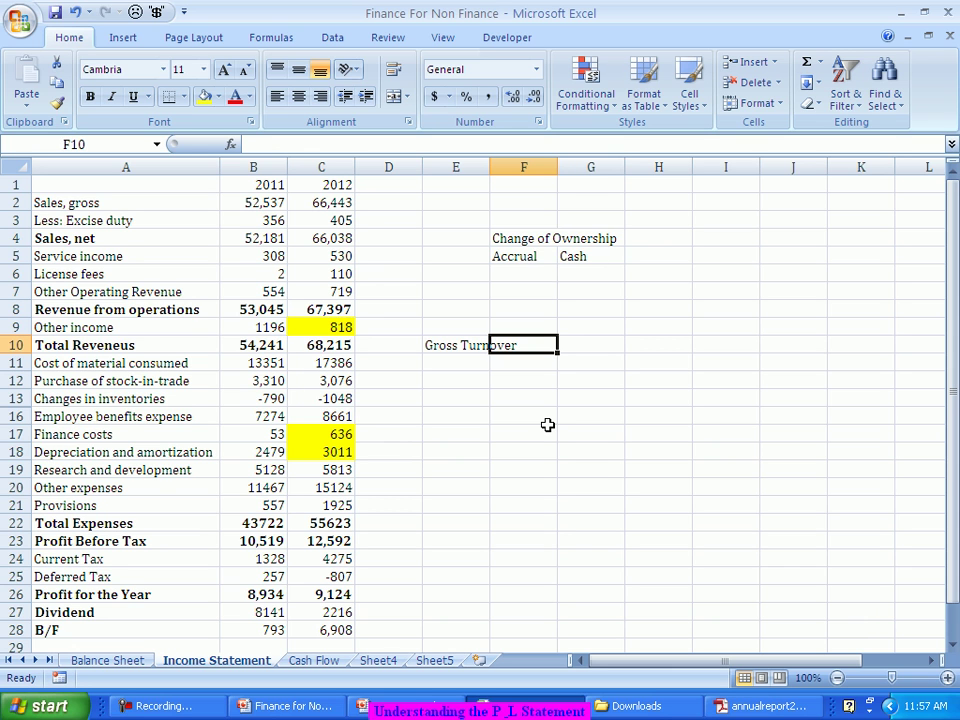
pyautogui.press('Left')
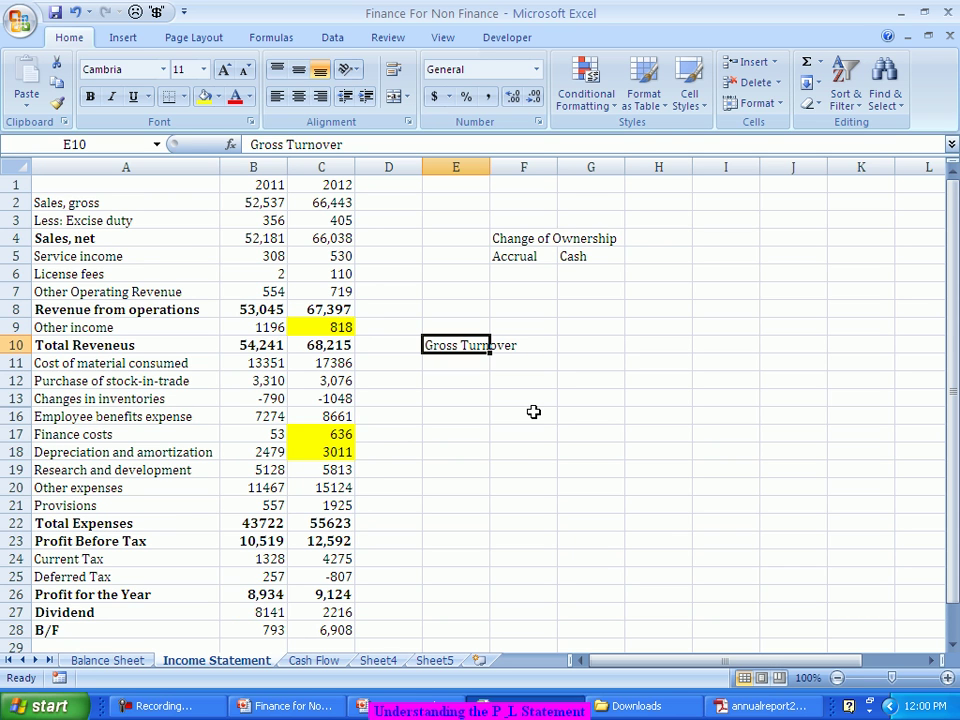
# Review gross sales for both years, glance at the Balance Sheet, and move on to 2012 cost of material consumed in C11.
pyautogui.moveTo(247, 201); pyautogui.dragTo(301, 207)
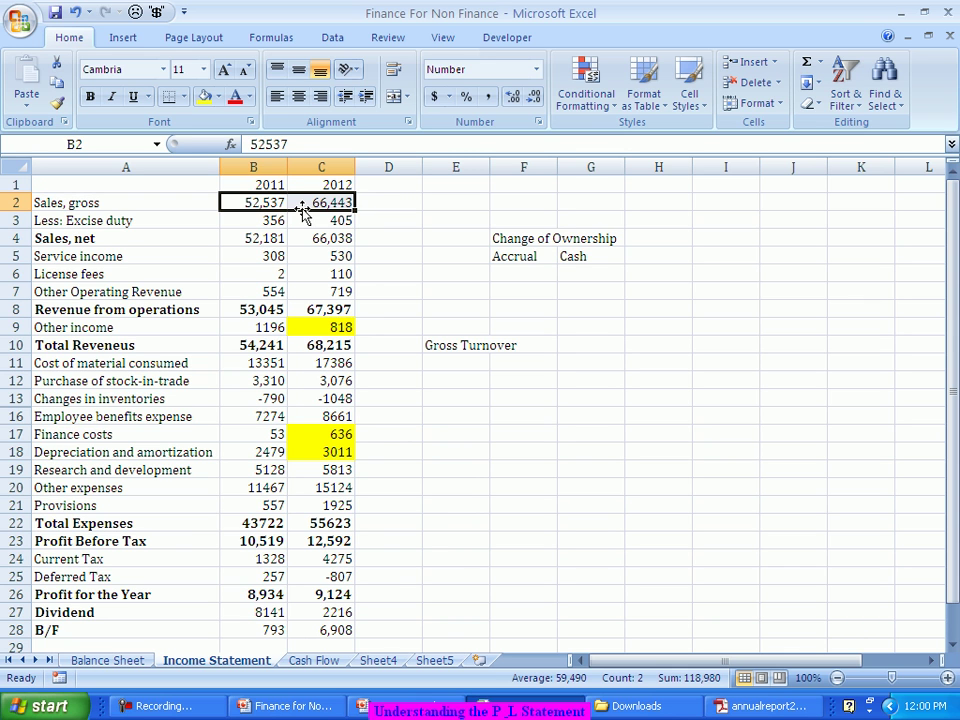
pyautogui.click(322, 324)
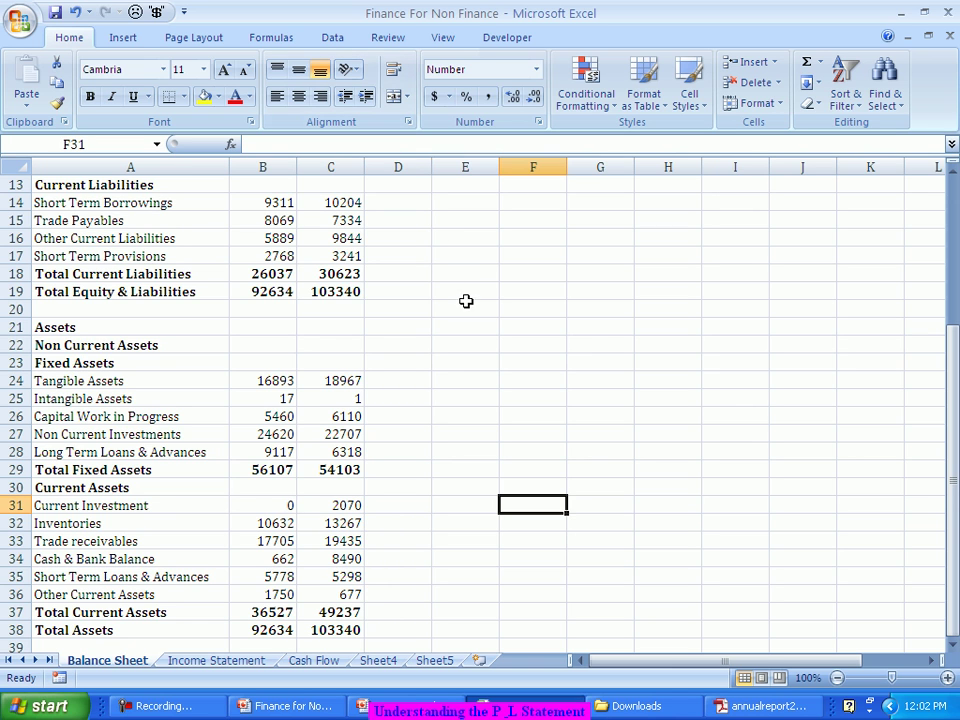
pyautogui.click(467, 293)
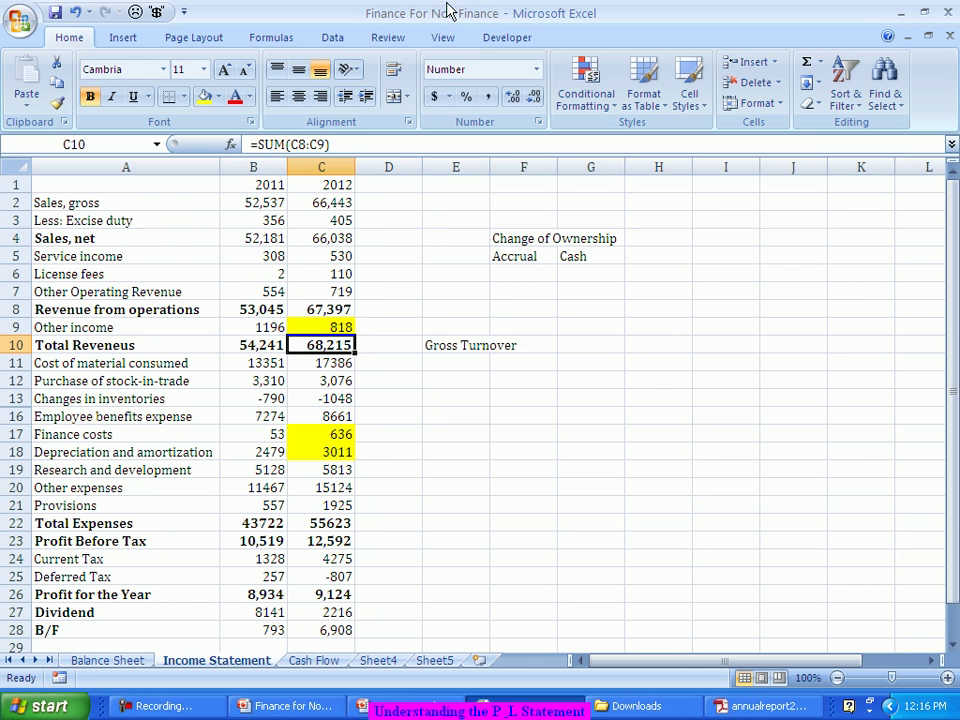
pyautogui.click(316, 368)
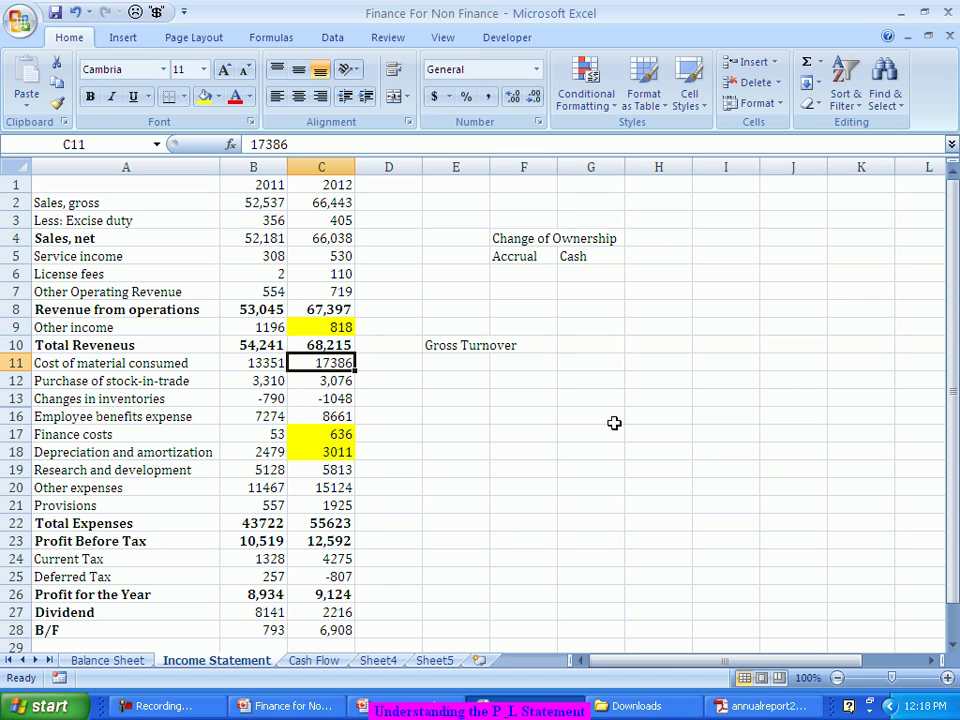
# Enter the label "Matching" in cell G12.
pyautogui.click(584, 380)
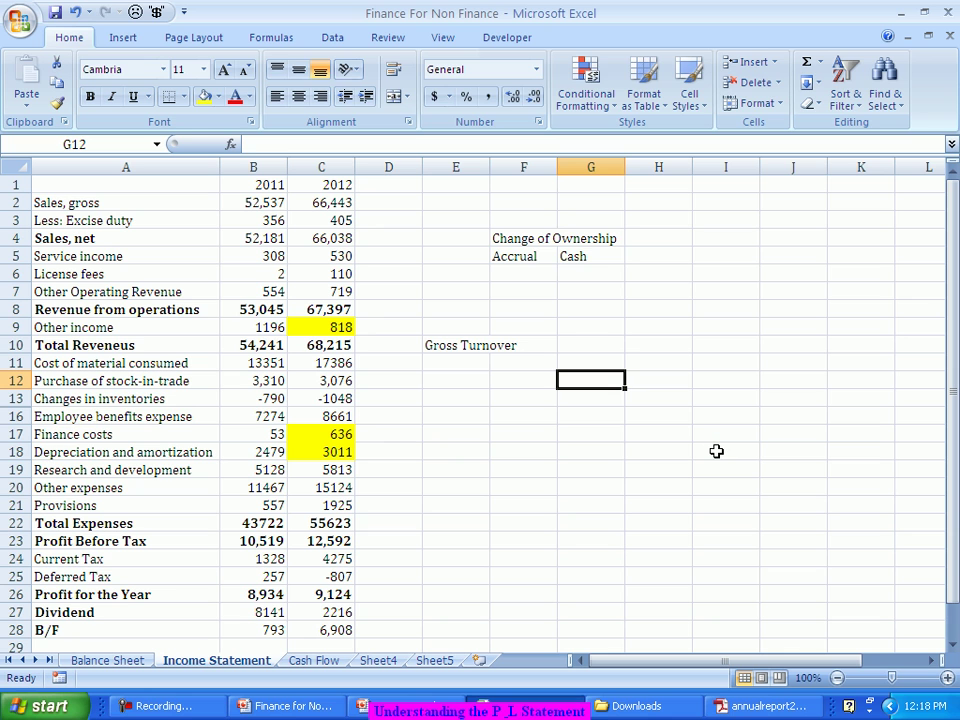
pyautogui.write('Matching')
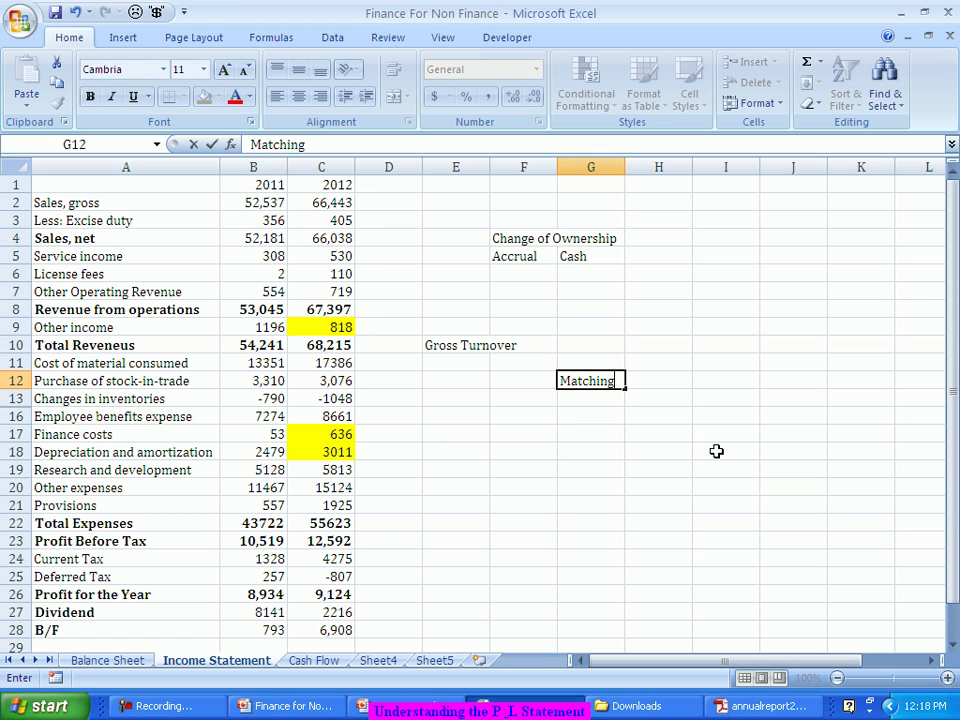
pyautogui.press('Tab')
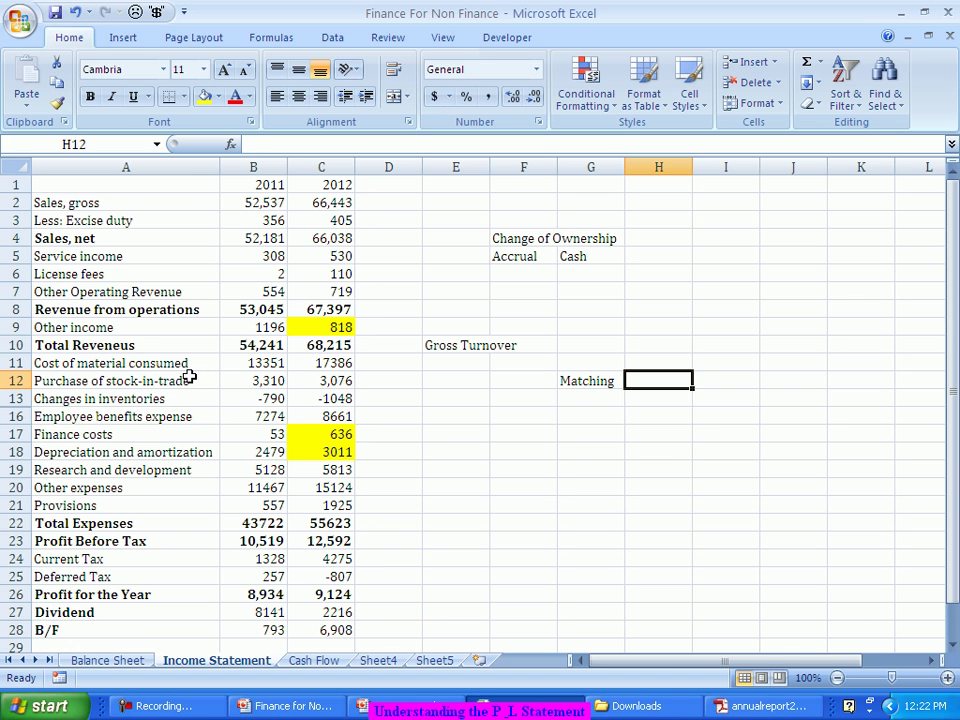
# Review the purchase of stock-in-trade and cost of material consumed lines, and compare employee benefits expense for 2011 and 2012.
pyautogui.click(136, 380)
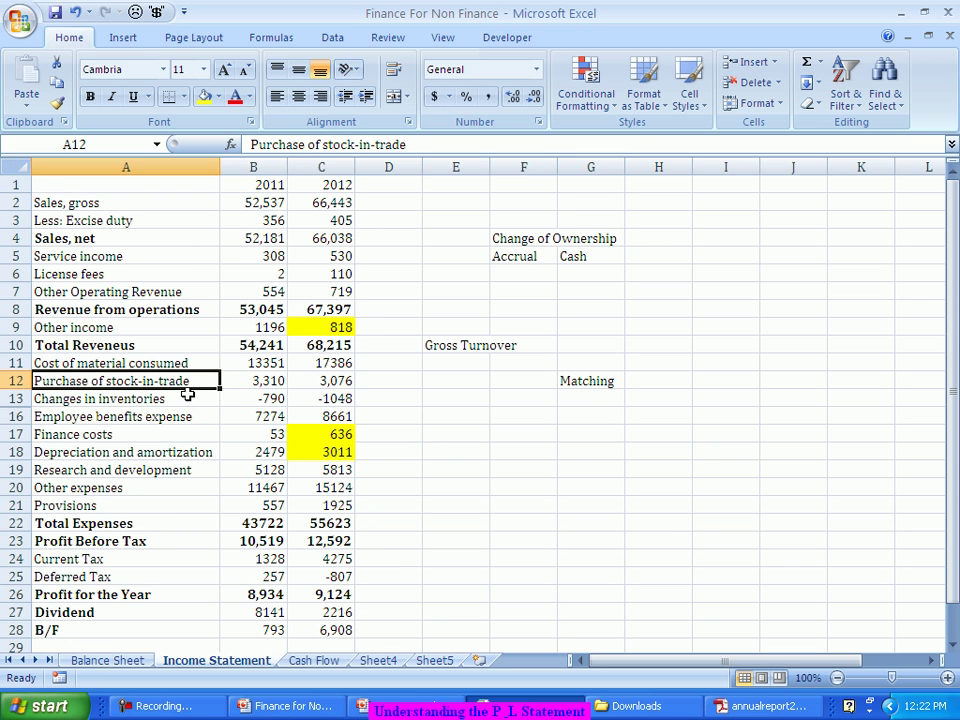
pyautogui.click(175, 363)
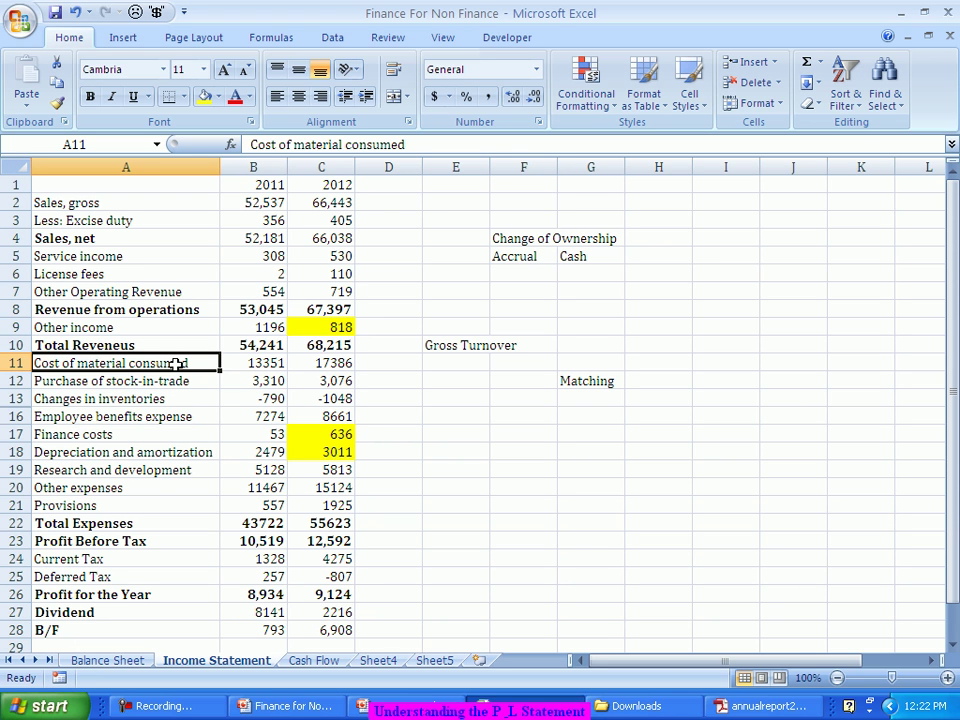
pyautogui.click(122, 420)
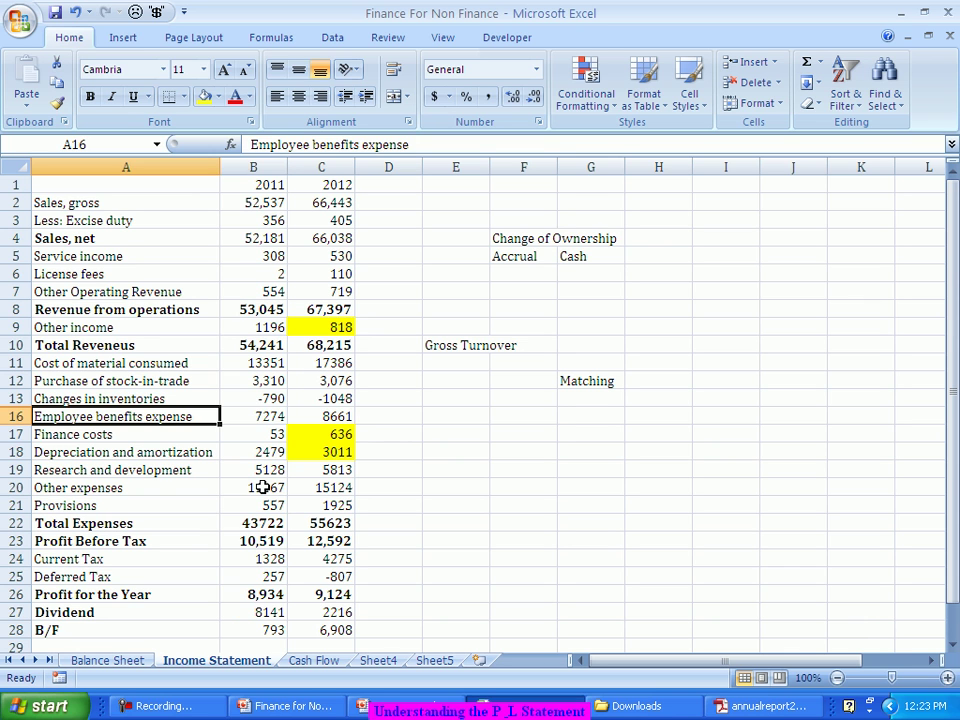
pyautogui.press('Right')
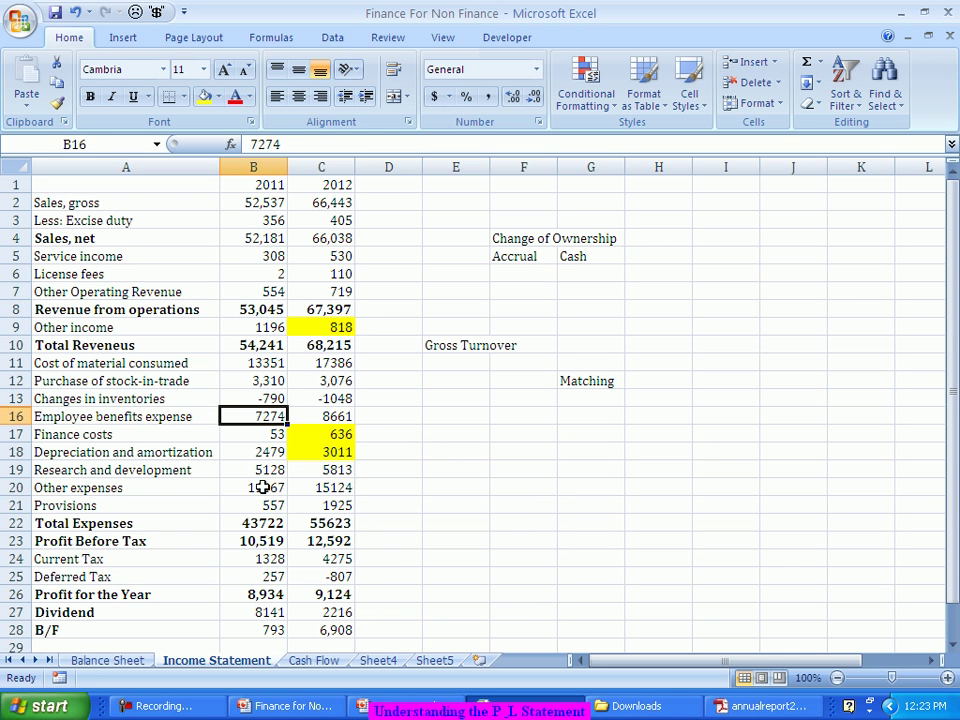
pyautogui.press('Right')
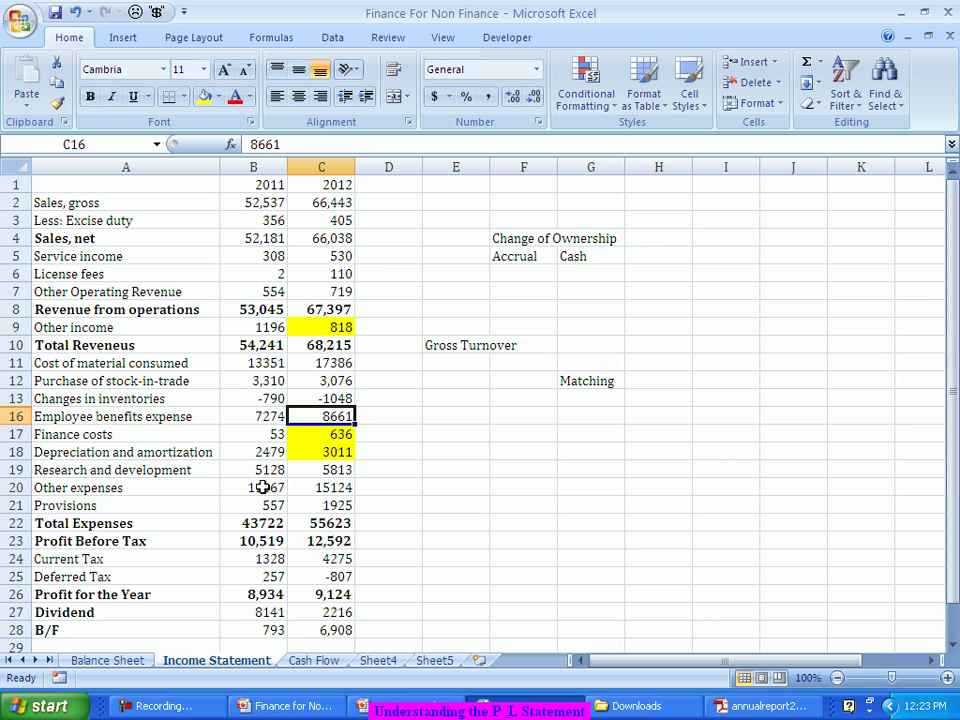
pyautogui.press('Left')
pyautogui.press('Right')
pyautogui.press('Left')
pyautogui.press('Right')
# Calculate the year-on-year growth of revenue from operations in D8 with the formula =(C8-B8)/B8.
pyautogui.click(396, 304)
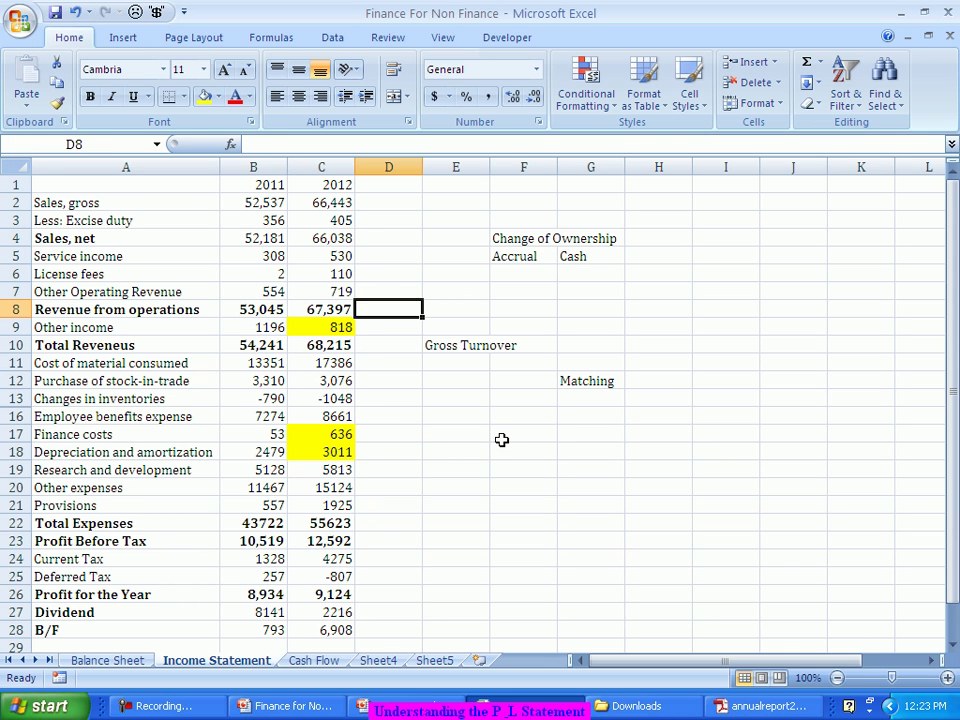
pyautogui.write('=(')
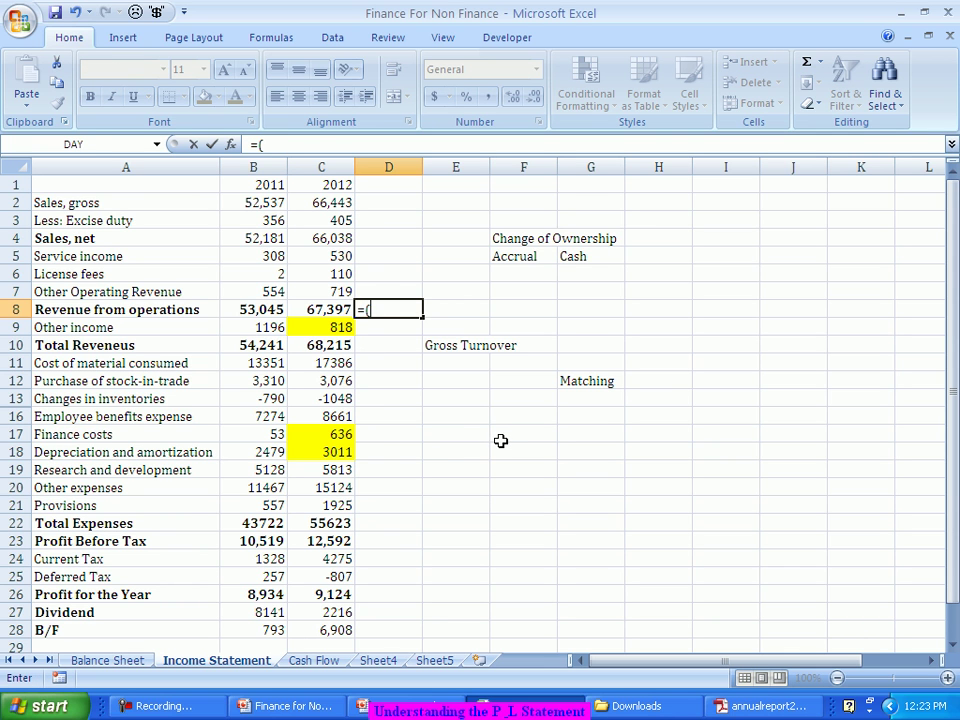
pyautogui.click(339, 309)
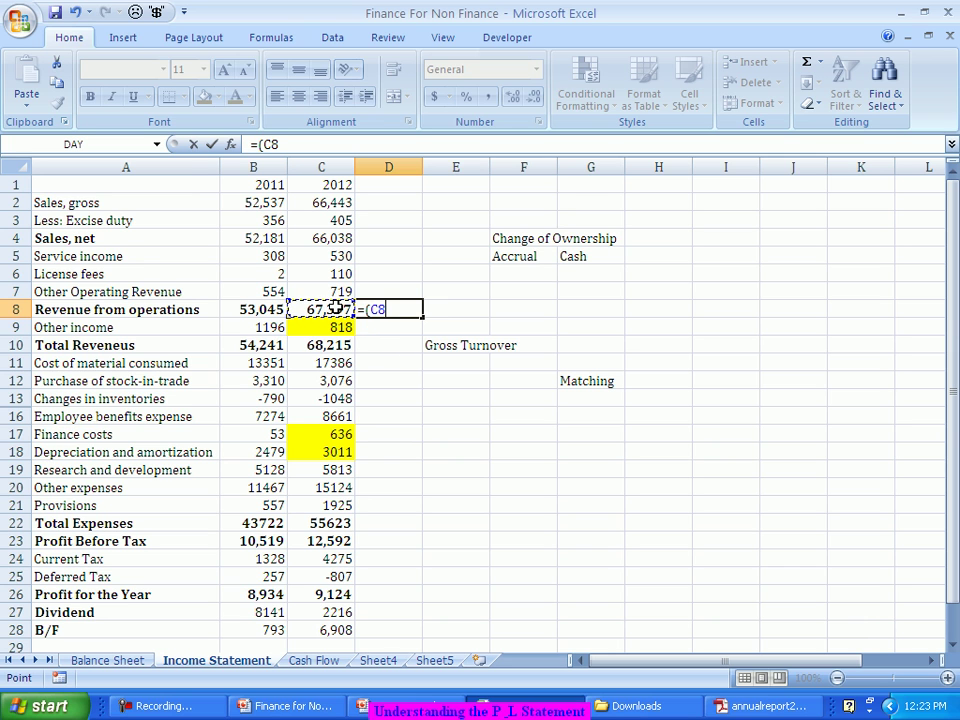
pyautogui.write('-')
pyautogui.click(264, 309)
pyautogui.write(')/')
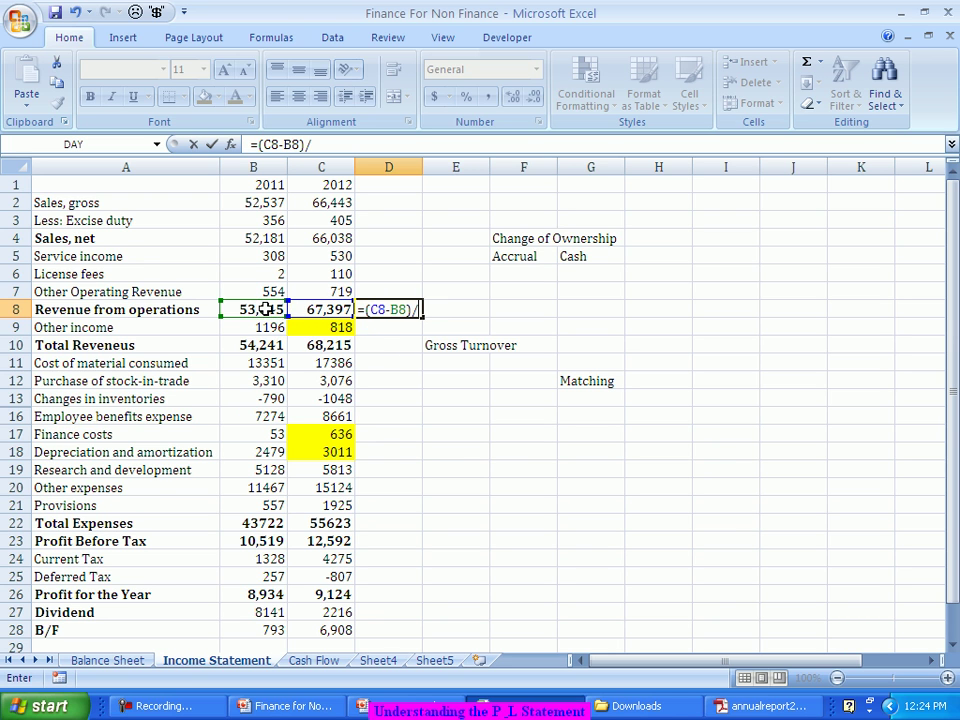
pyautogui.click(264, 309)
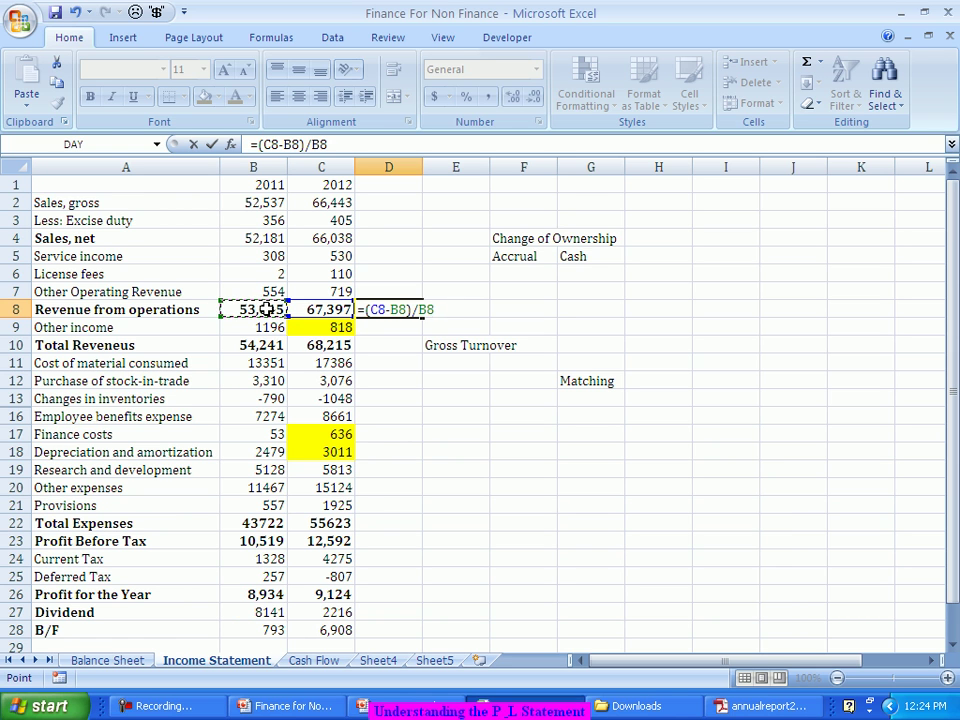
pyautogui.press('Return')
pyautogui.click(386, 309)
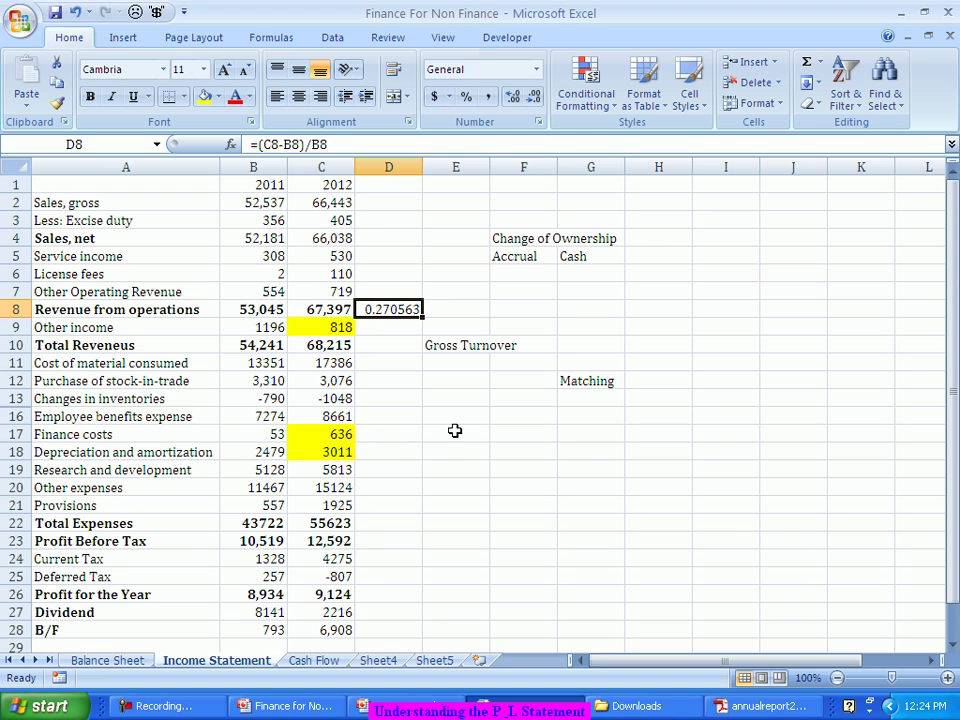
# Calculate the year-on-year growth of employee benefits expense in D16 with the formula =(C16-B16)/B16.
pyautogui.click(387, 413)
pyautogui.write('=')
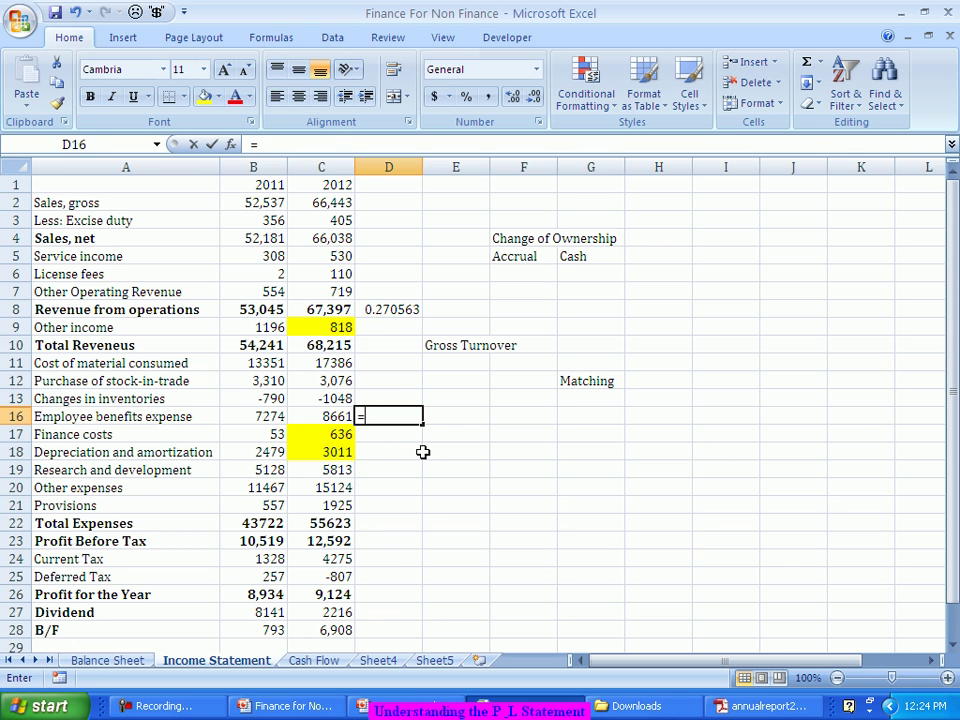
pyautogui.write('(')
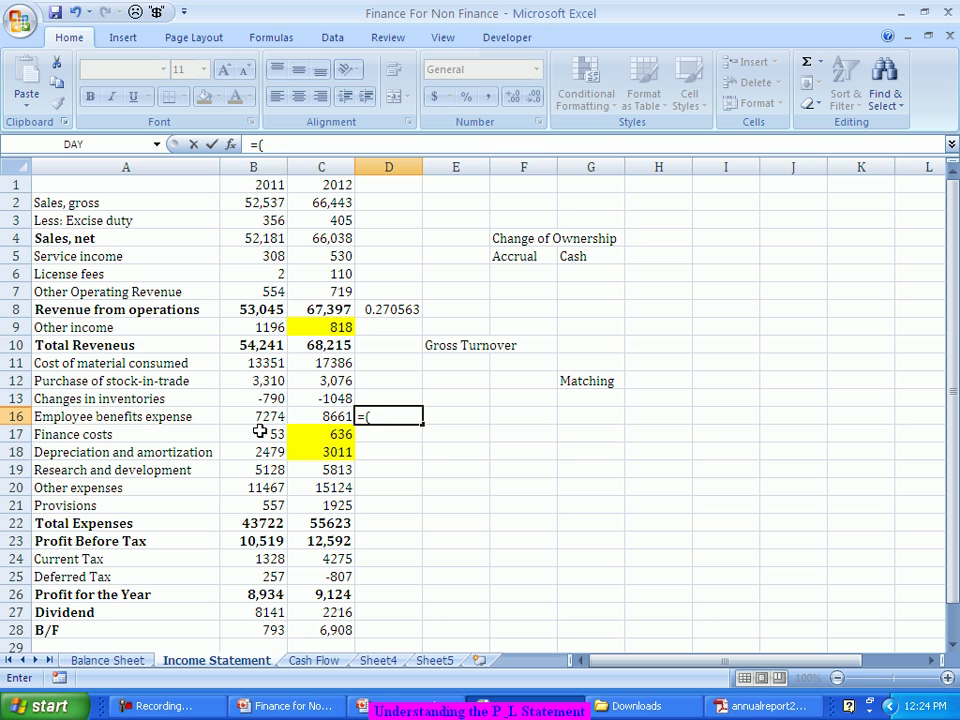
pyautogui.click(318, 418)
pyautogui.write('-')
pyautogui.click(268, 416)
pyautogui.write(')/')
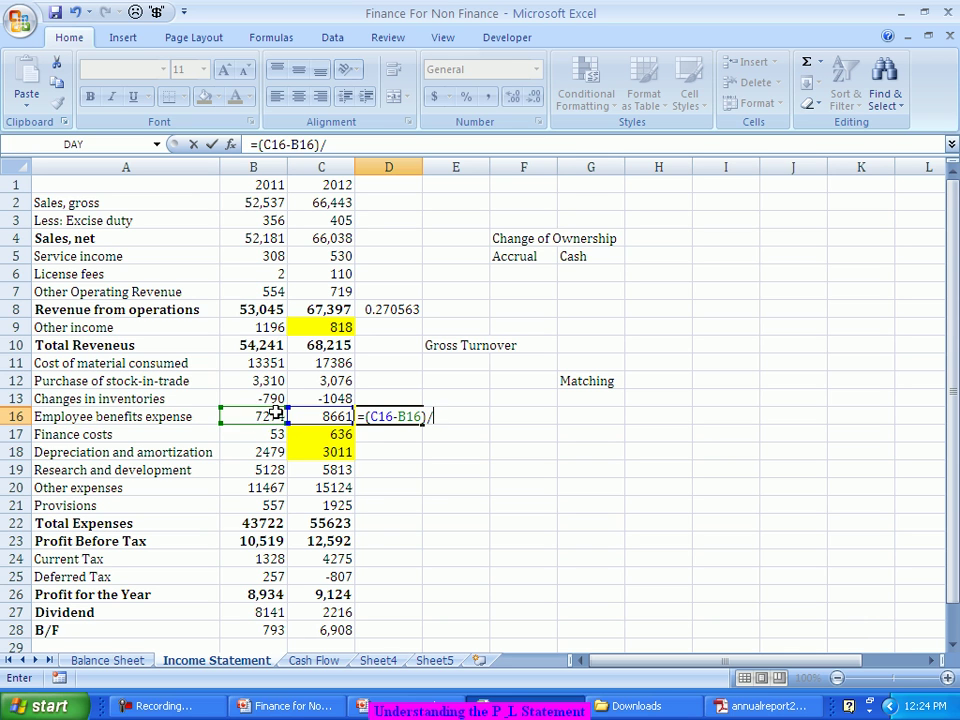
pyautogui.click(270, 416)
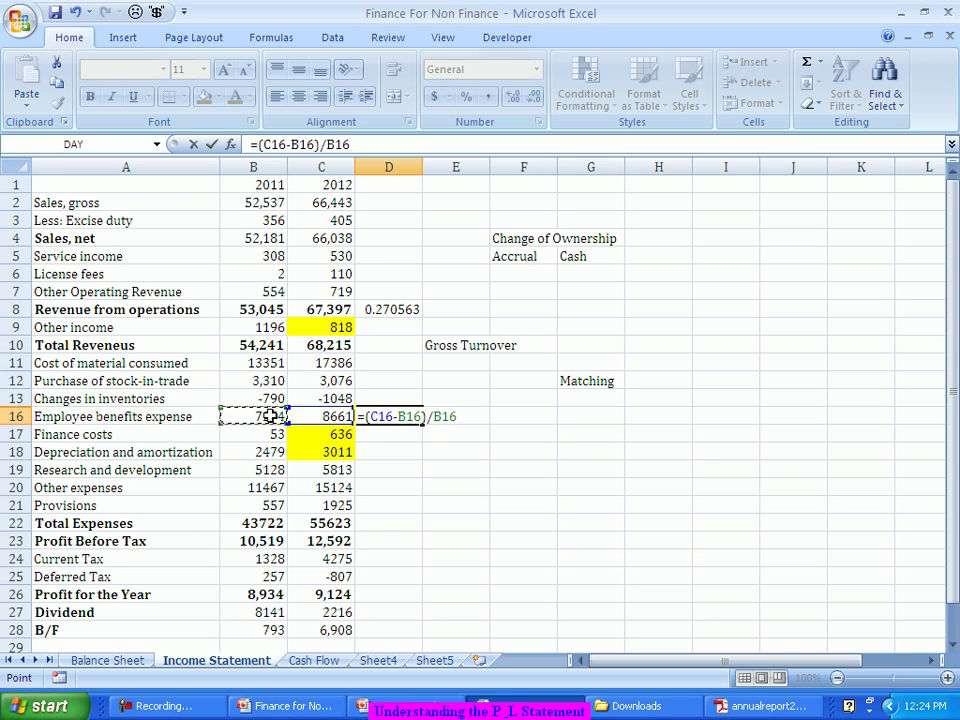
pyautogui.press('Return')
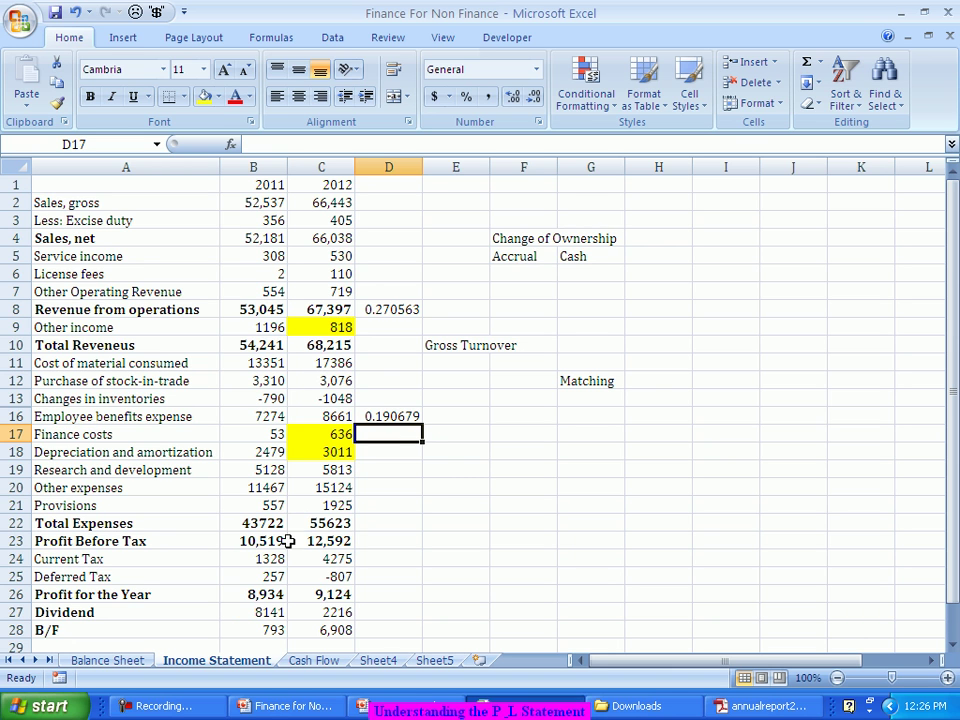
# Calculate the year-on-year growth of cost of material consumed in D11 with the formula =(C11-B11)/B11.
pyautogui.click(386, 362)
pyautogui.write('=(')
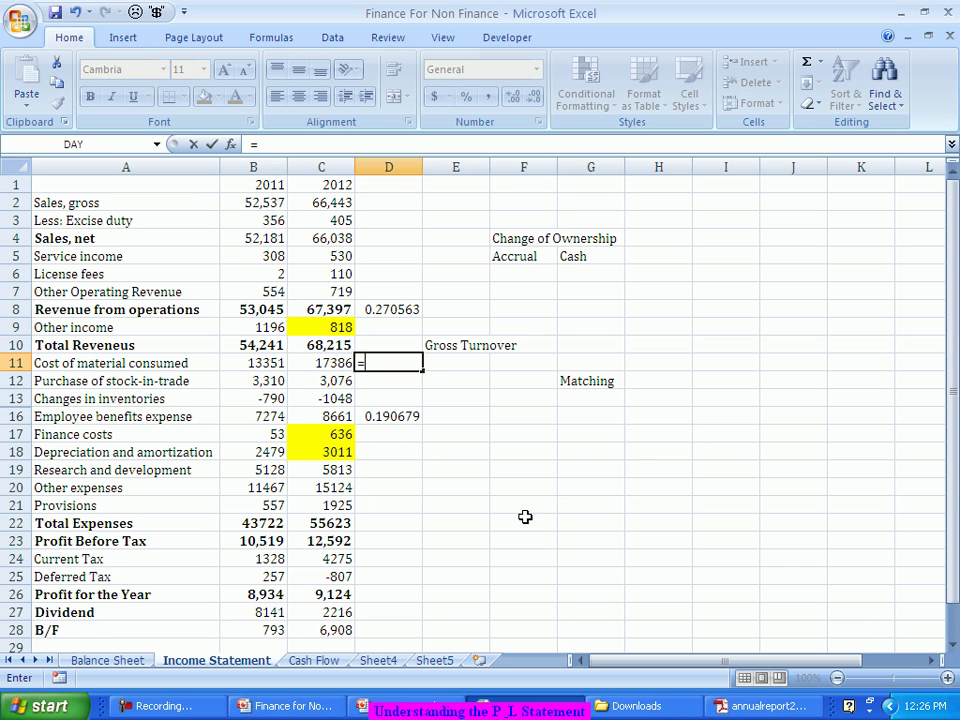
pyautogui.click(340, 362)
pyautogui.write('-')
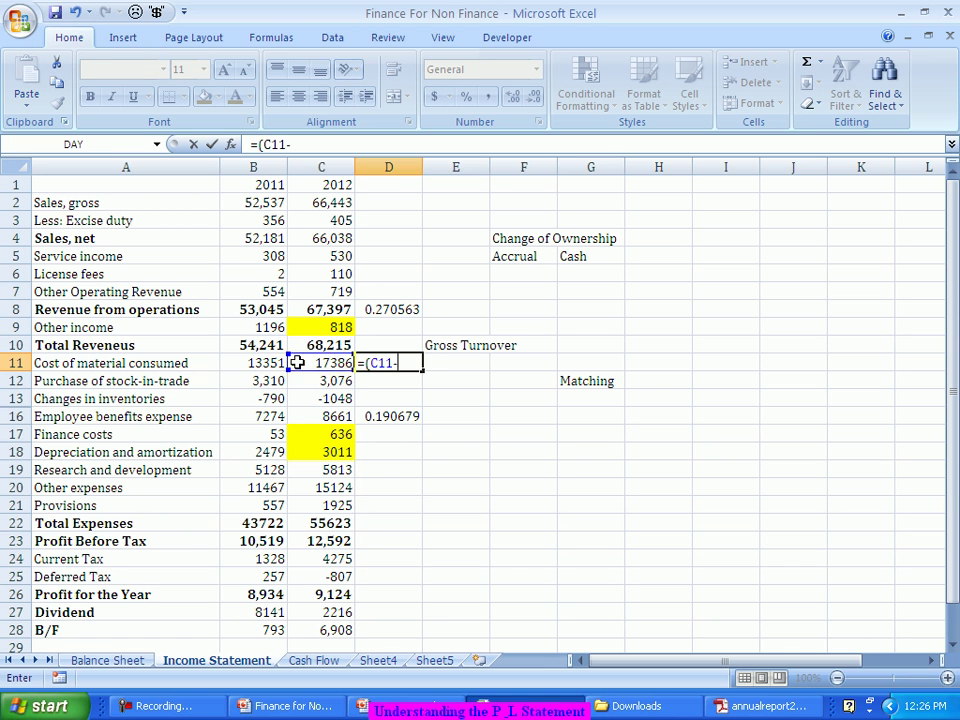
pyautogui.click(272, 363)
pyautogui.write(')/')
pyautogui.click(273, 363)
pyautogui.press('Return')
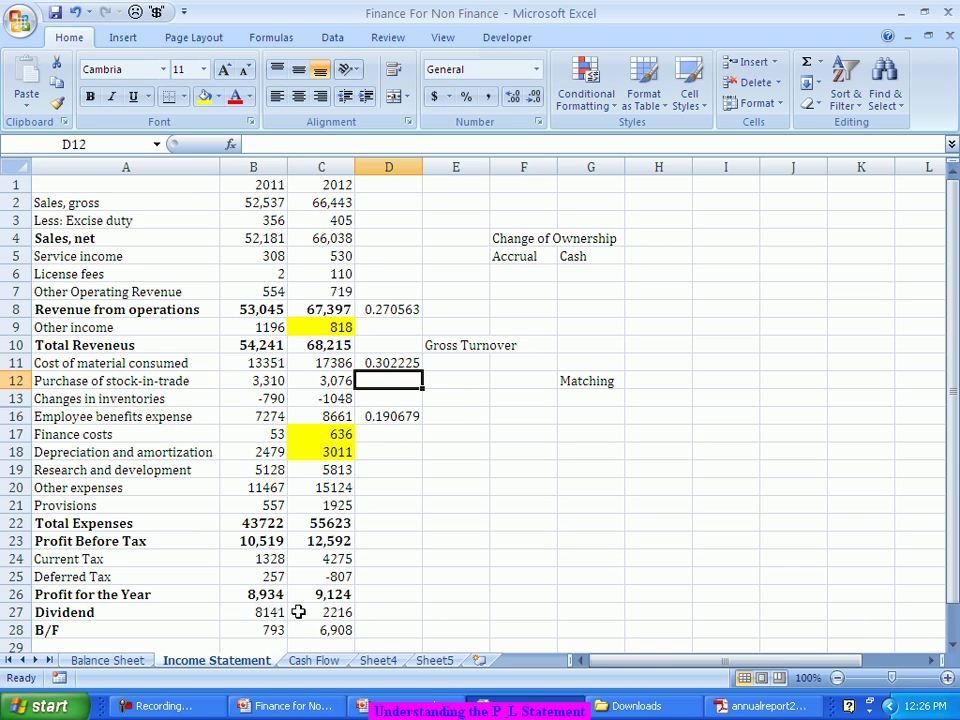
# Calculate the year-on-year growth of profit for the year in D26 with the formula =(C26-B26)/B26.
pyautogui.click(377, 594)
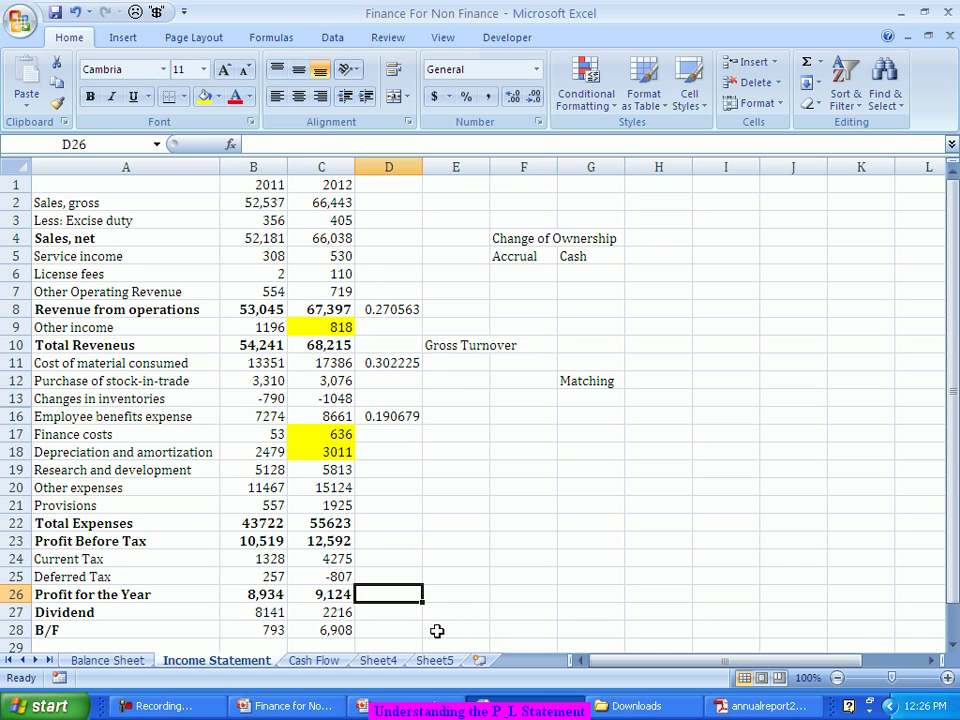
pyautogui.write('=(')
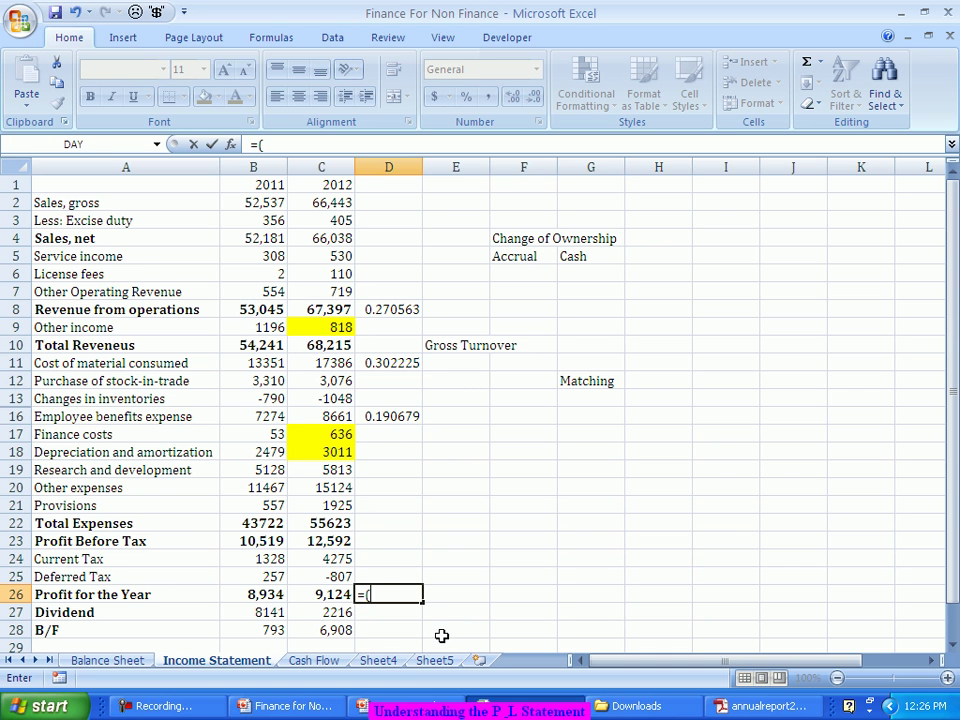
pyautogui.click(322, 600)
pyautogui.write('-')
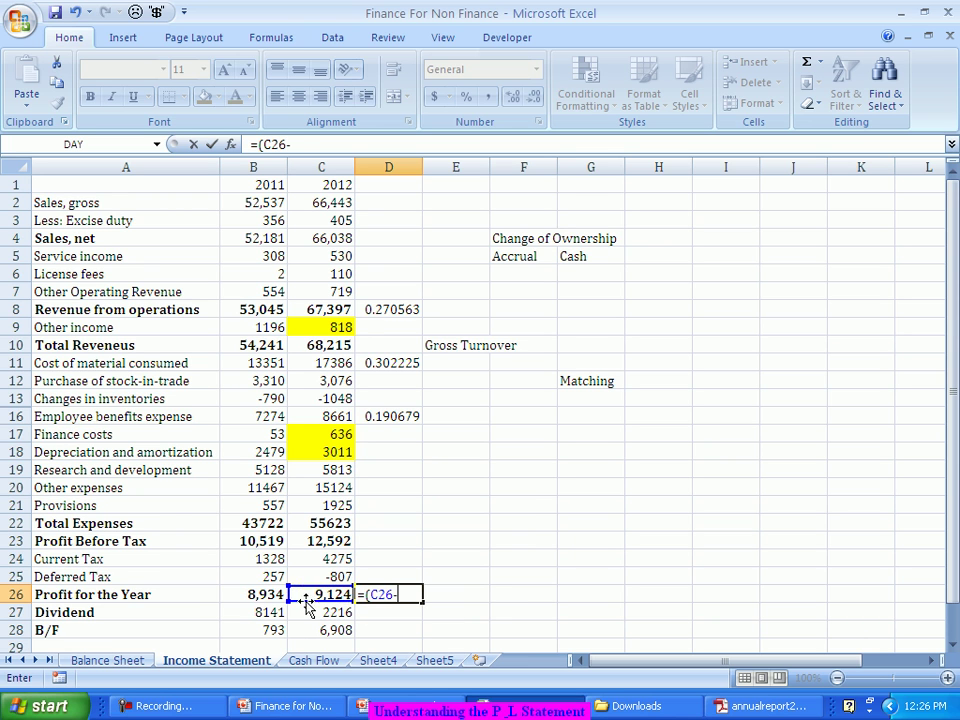
pyautogui.click(250, 594)
pyautogui.write(')')
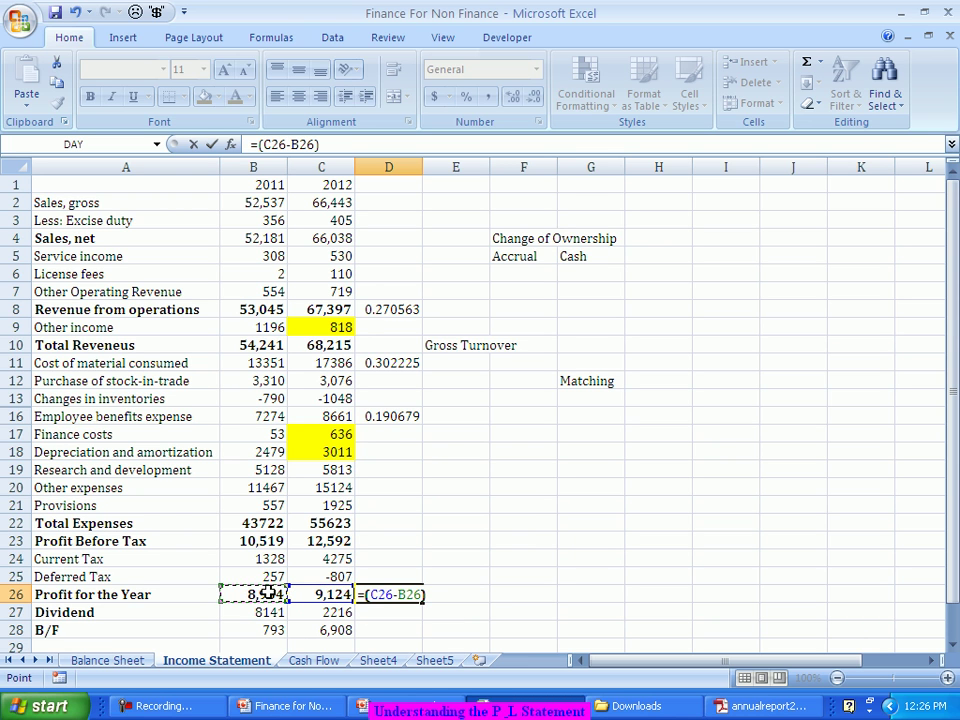
pyautogui.write('/')
pyautogui.click(268, 593)
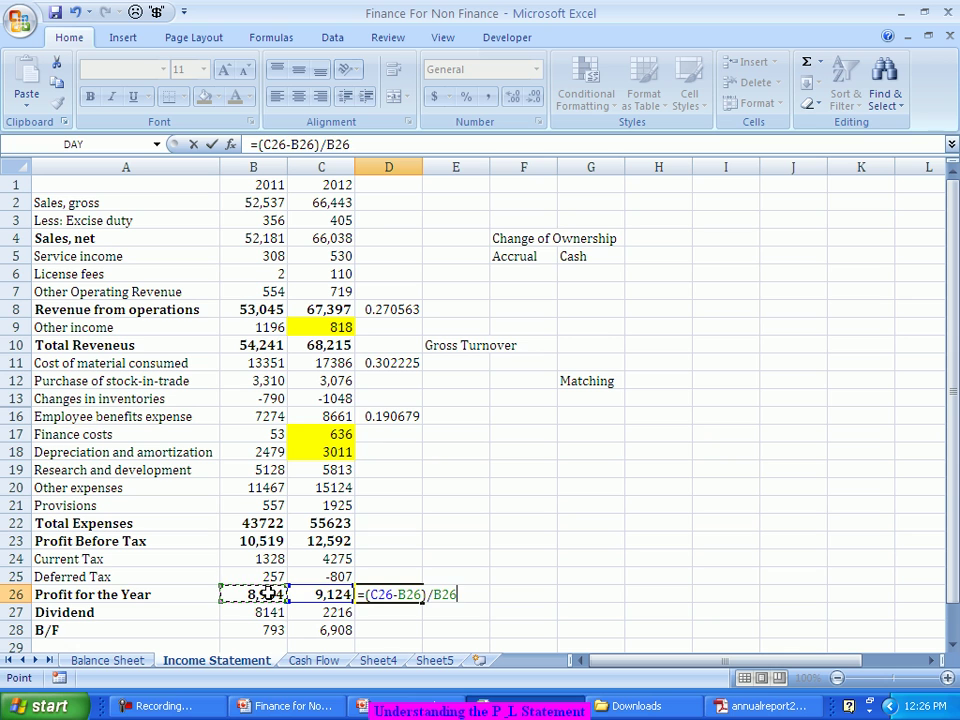
pyautogui.press('Return')
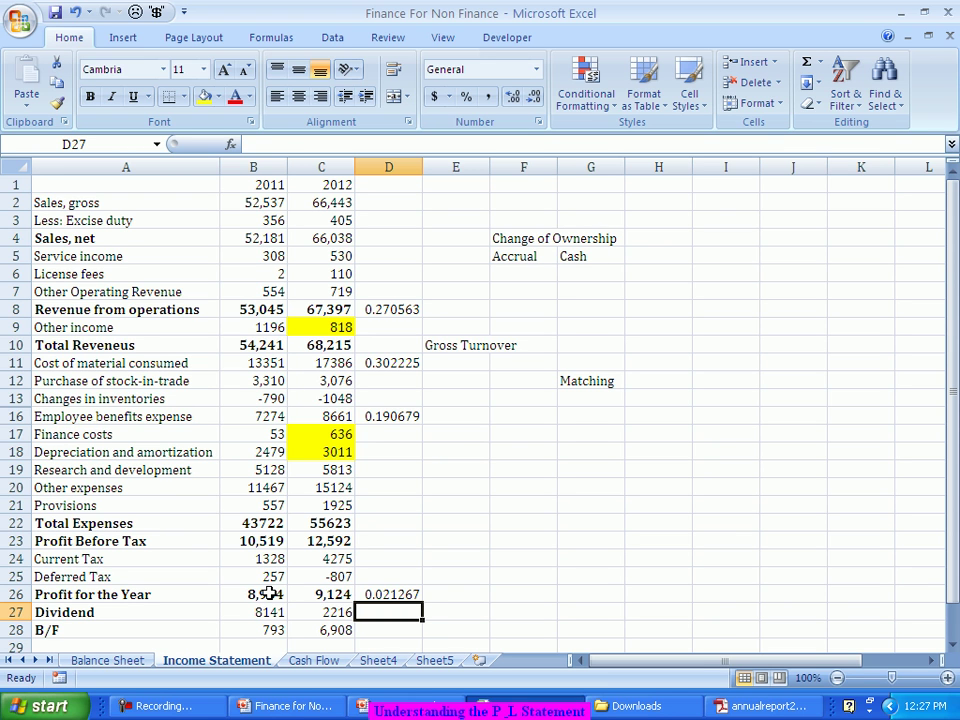
# Review the material cost and employee benefits figures, and compare finance costs for 2011 and 2012.
pyautogui.moveTo(272, 360); pyautogui.dragTo(328, 366)
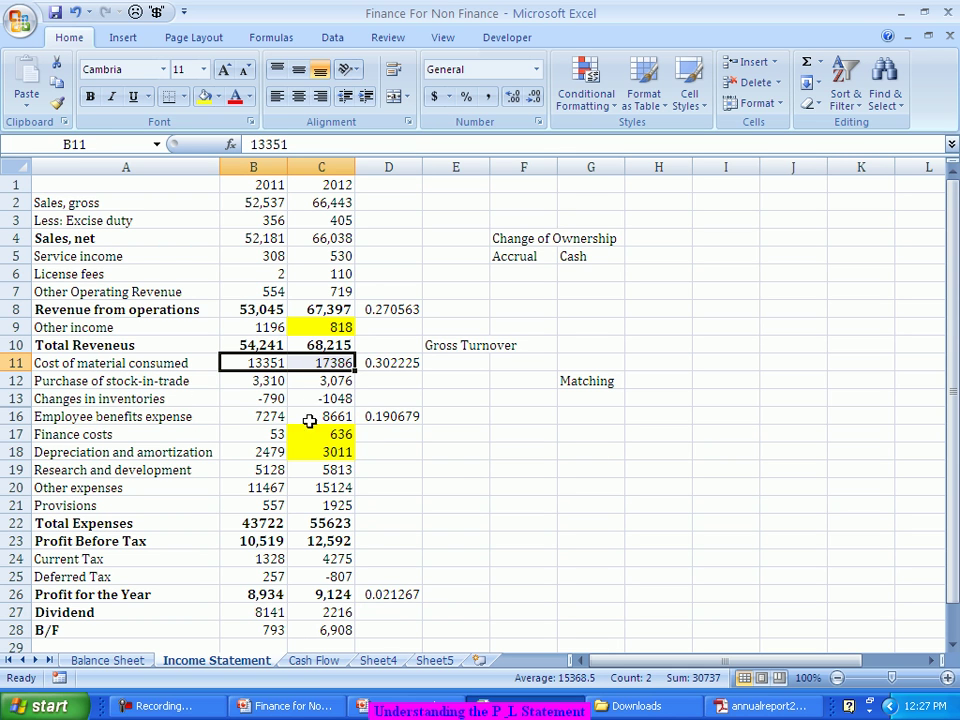
pyautogui.moveTo(268, 416); pyautogui.dragTo(334, 432)
pyautogui.click(383, 416)
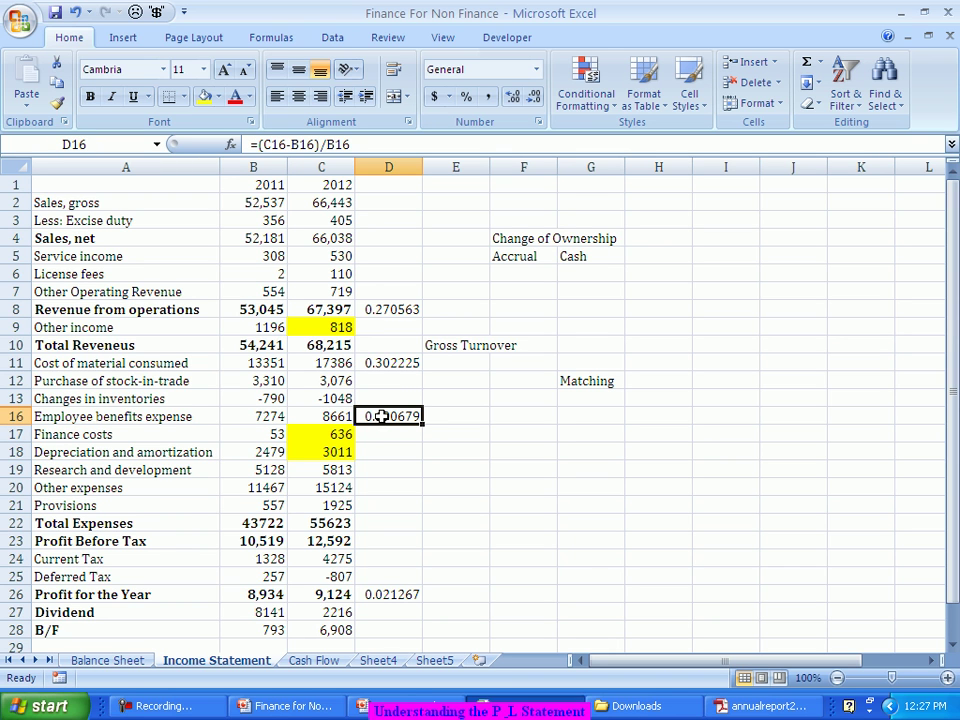
pyautogui.click(373, 432)
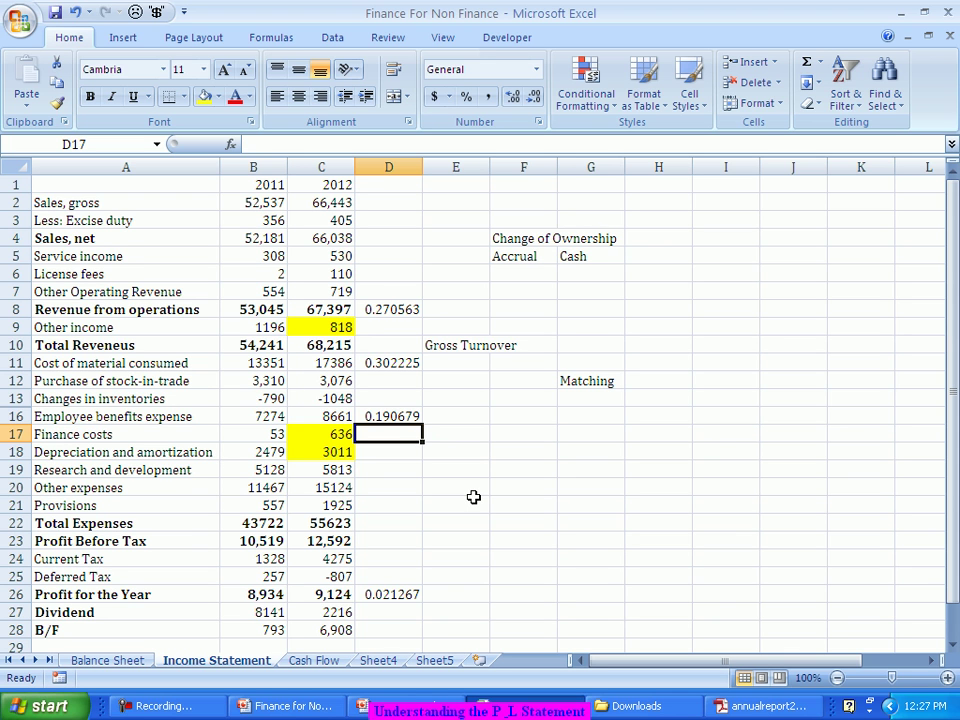
pyautogui.press('Left')
pyautogui.press('Left')
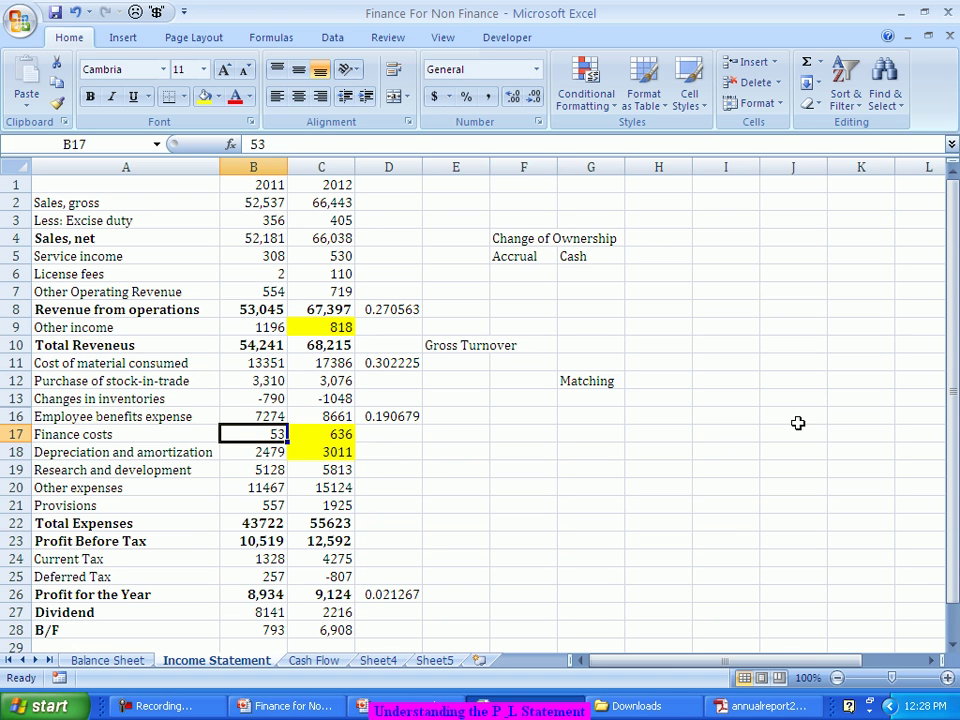
pyautogui.press('Right')
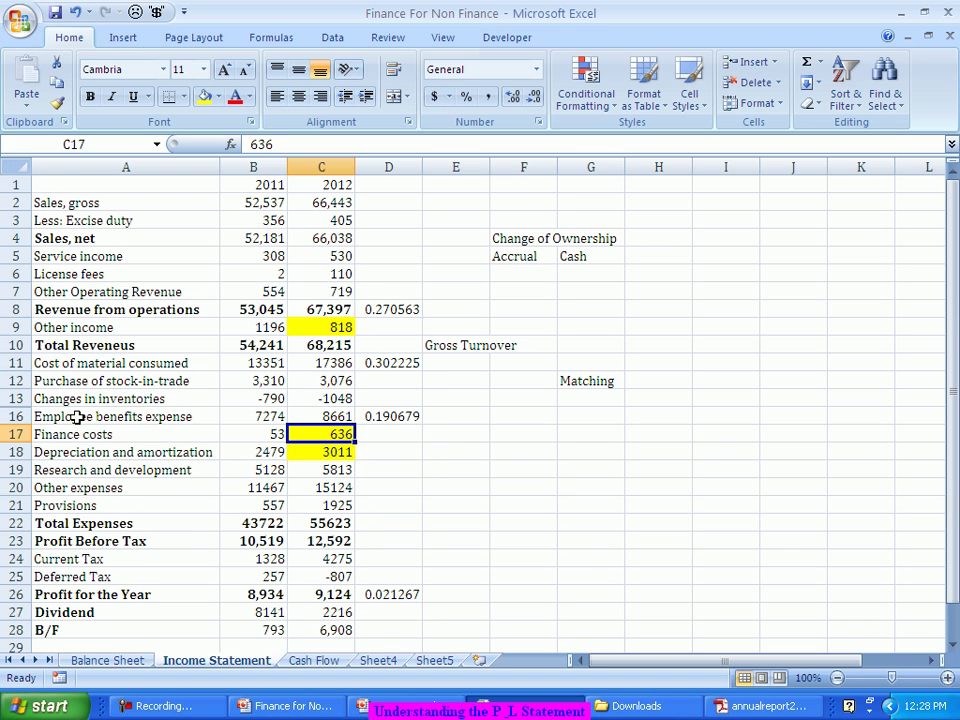
# Compare the 2011 and 2012 short term borrowings on the Balance Sheet.
pyautogui.click(113, 660)
pyautogui.scroll(4, 214, 418)
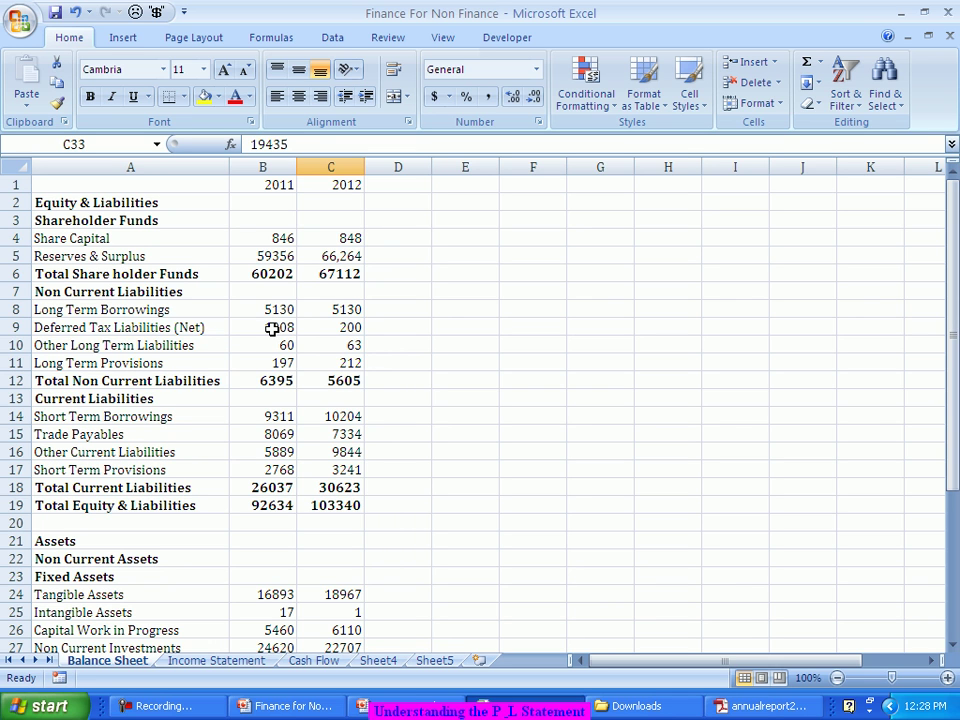
pyautogui.click(270, 414)
pyautogui.press('Right')
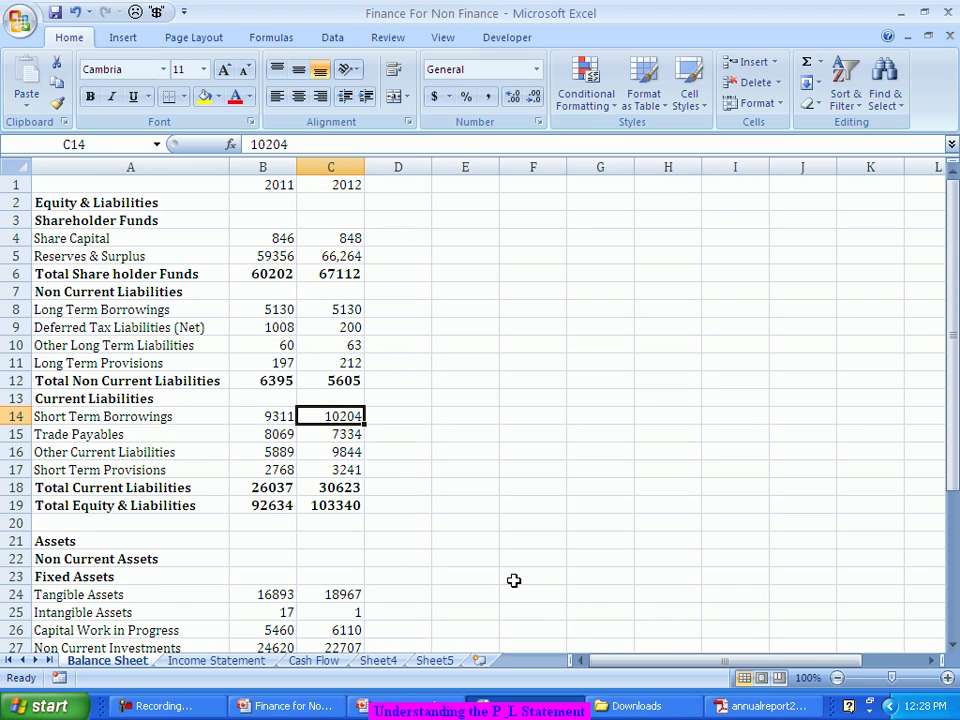
pyautogui.press('Left')
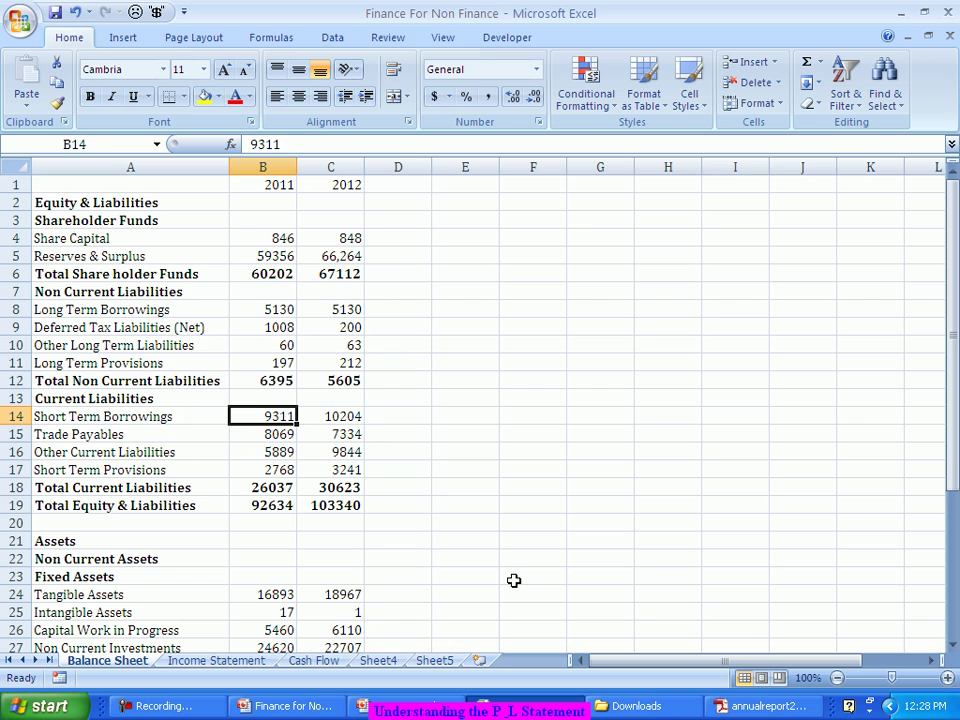
pyautogui.press('Right')
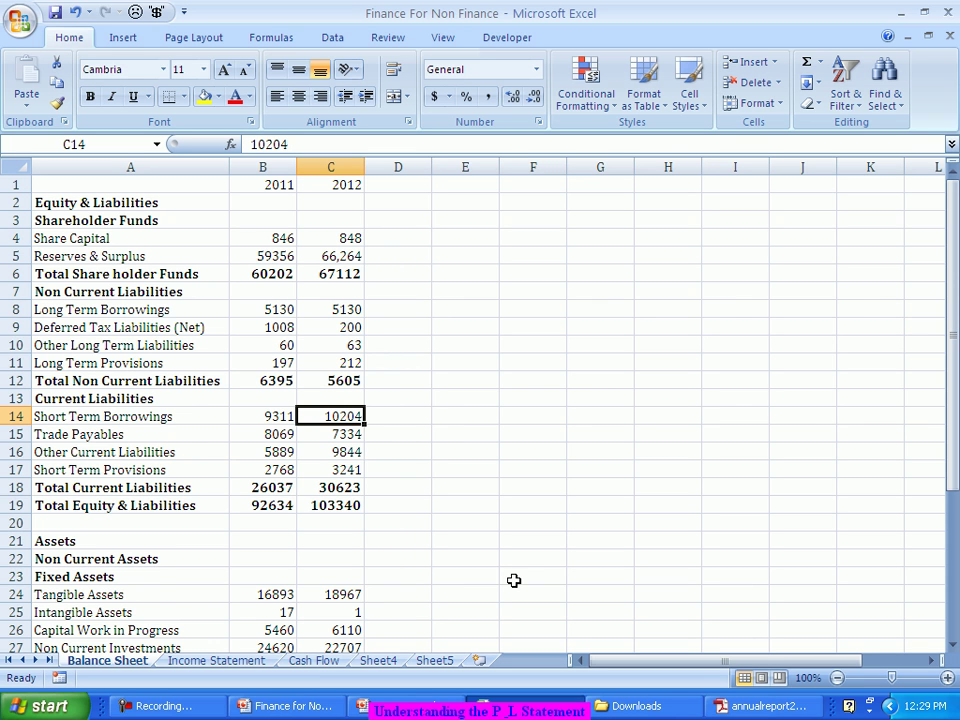
pyautogui.press('Left')
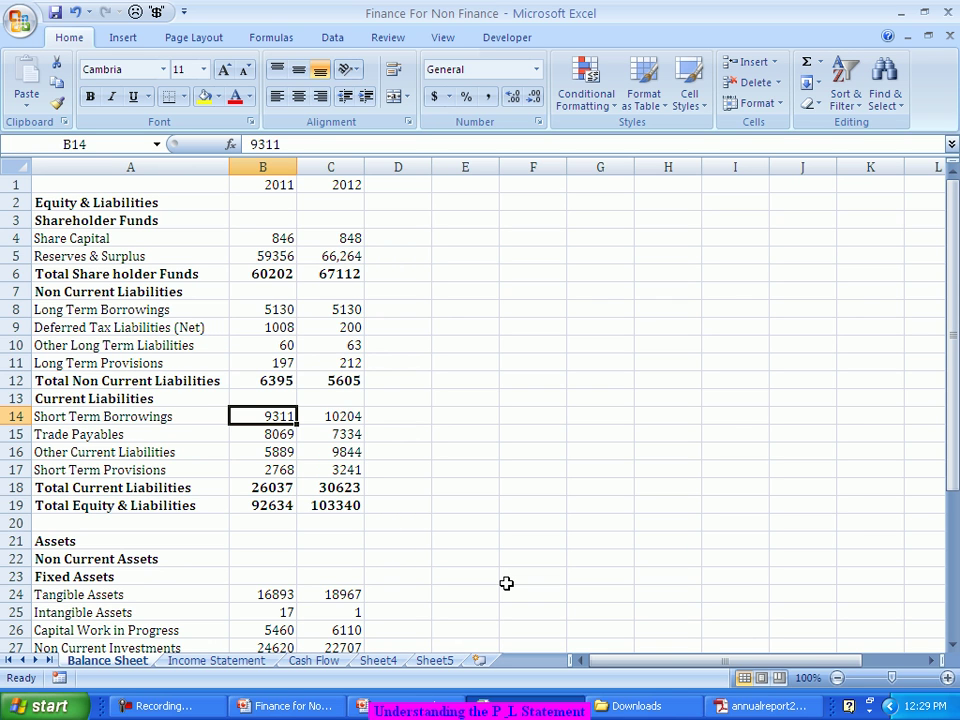
pyautogui.press('Right')
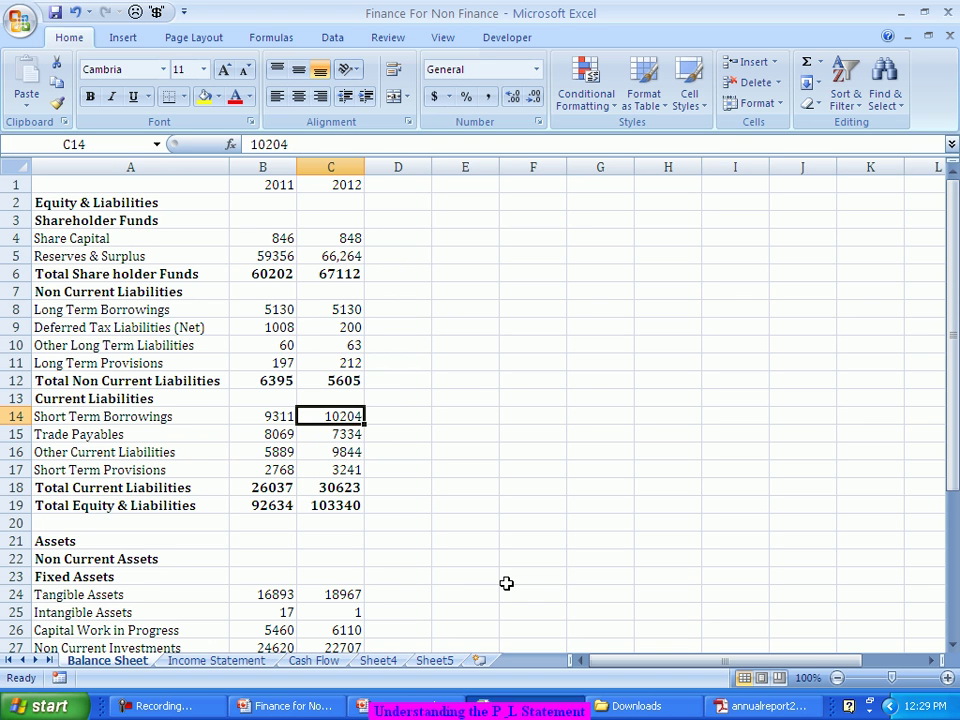
# Return to the Income Statement and review the depreciation and amortization row and 2012 research and development expense.
pyautogui.click(254, 668)
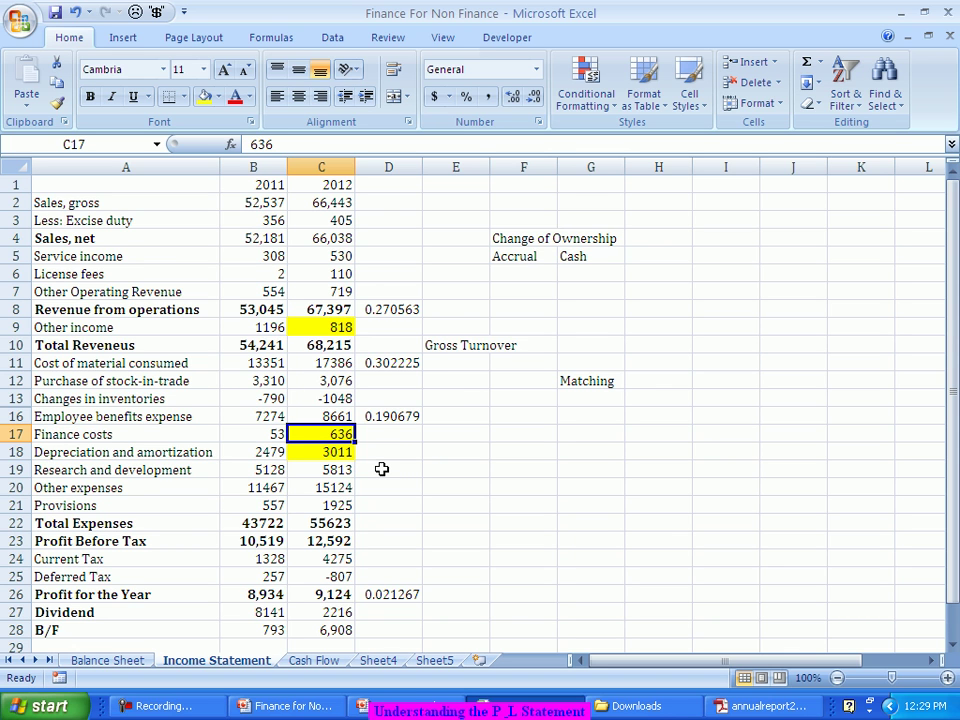
pyautogui.press('Down')
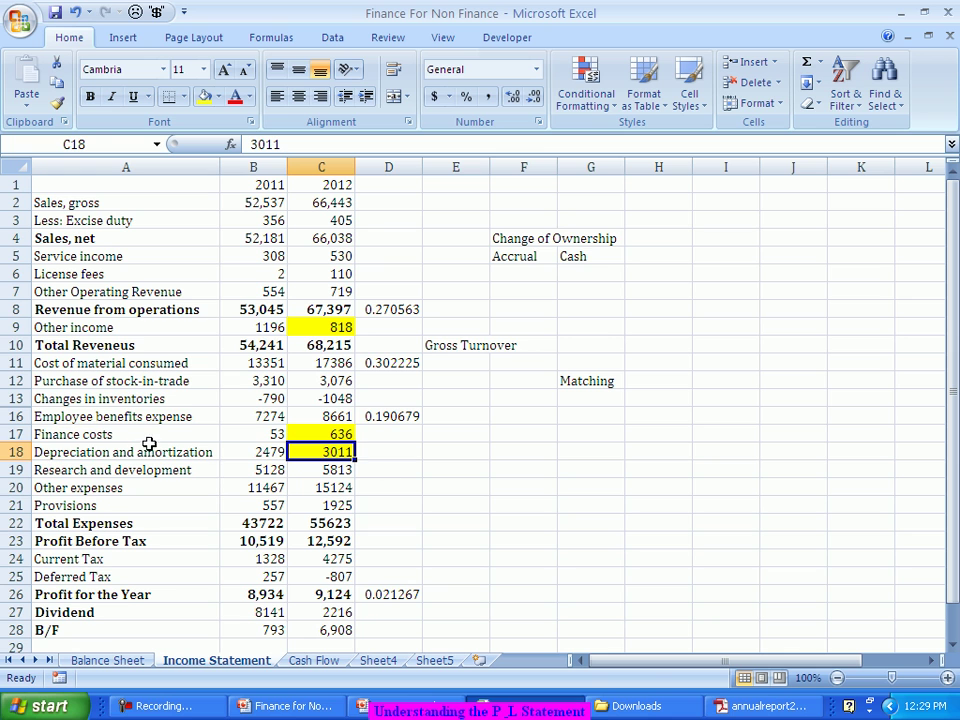
pyautogui.click(18, 452)
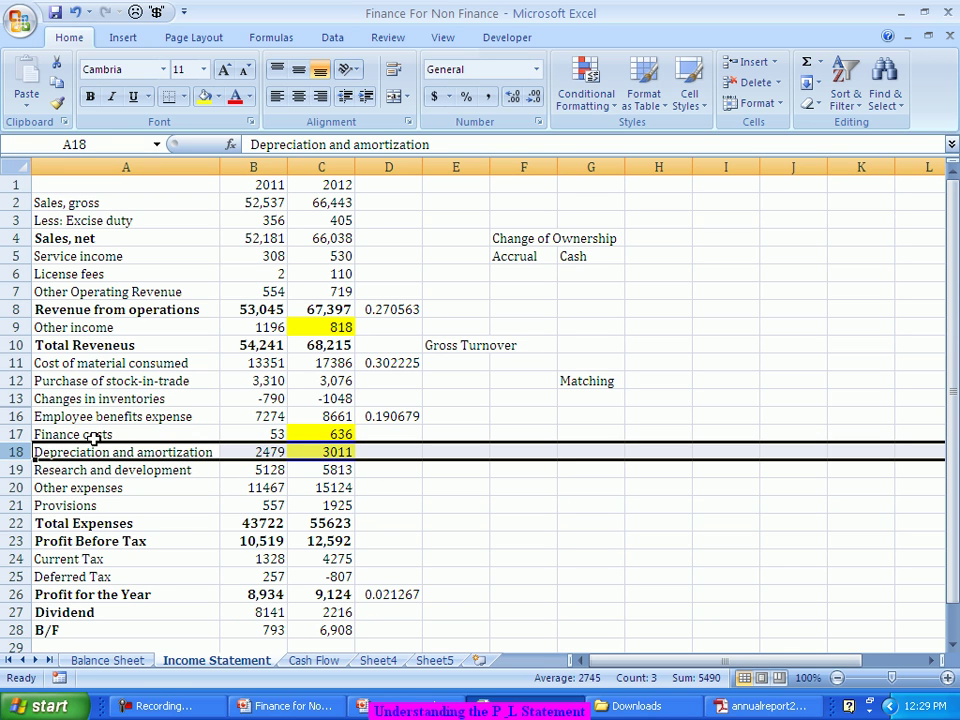
pyautogui.click(333, 469)
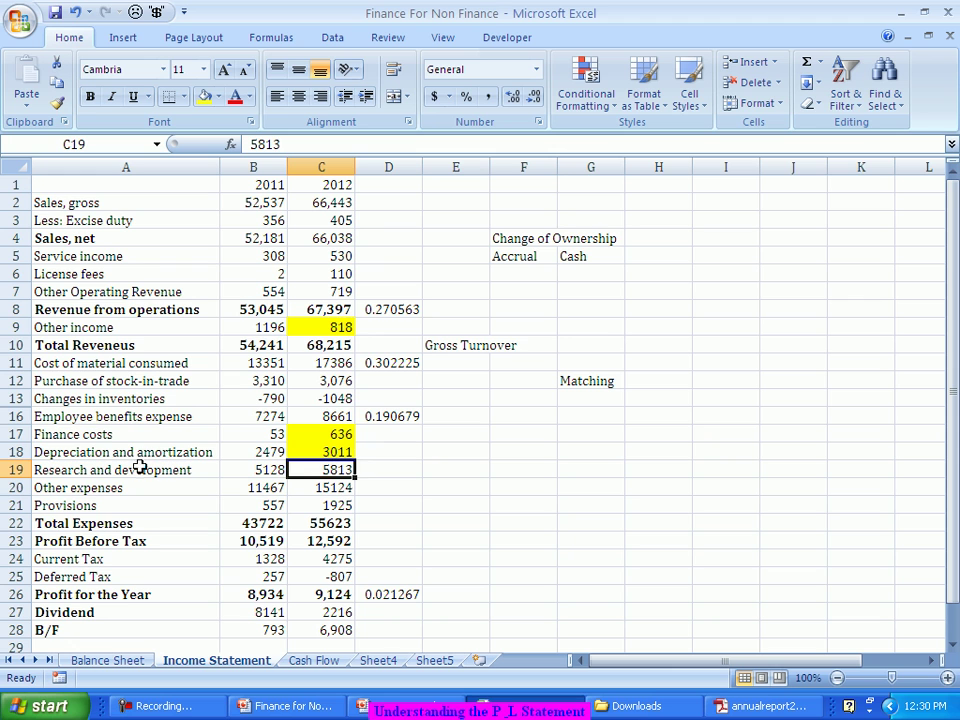
# Review the finance costs and depreciation rows, and compare the research and development figures for 2011 and 2012.
pyautogui.click(142, 437)
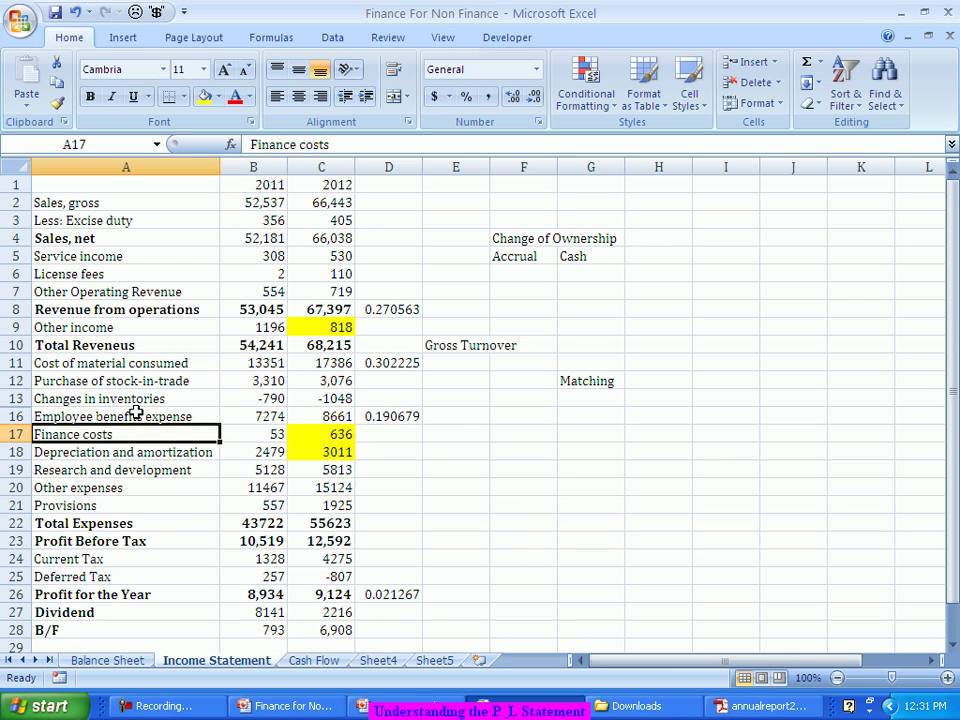
pyautogui.press('Down')
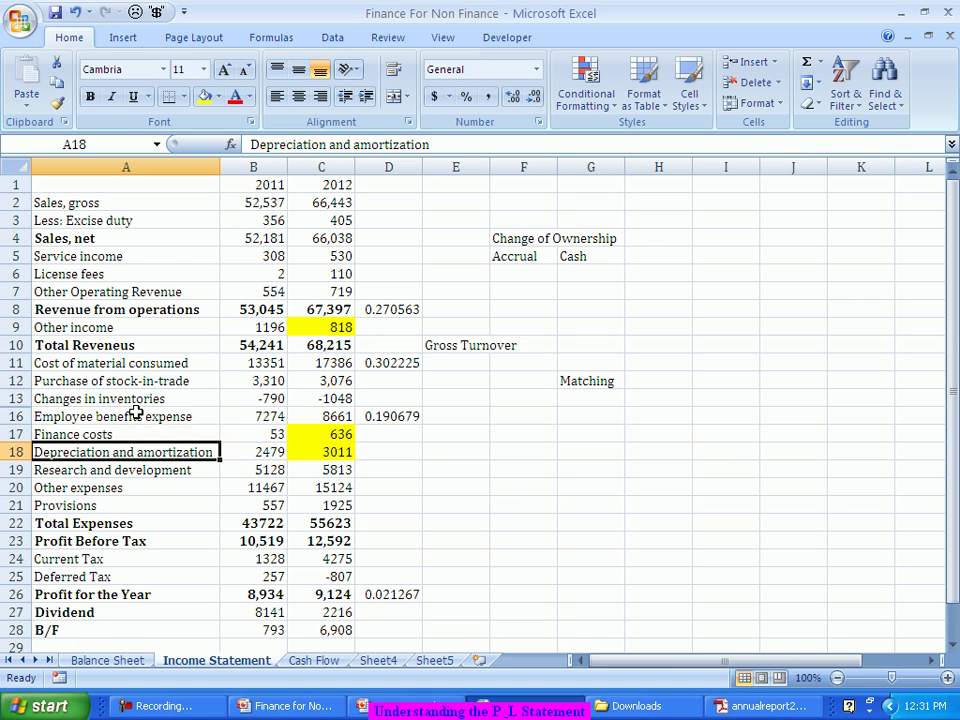
pyautogui.press('Down')
pyautogui.press('Right')
pyautogui.press('Right')
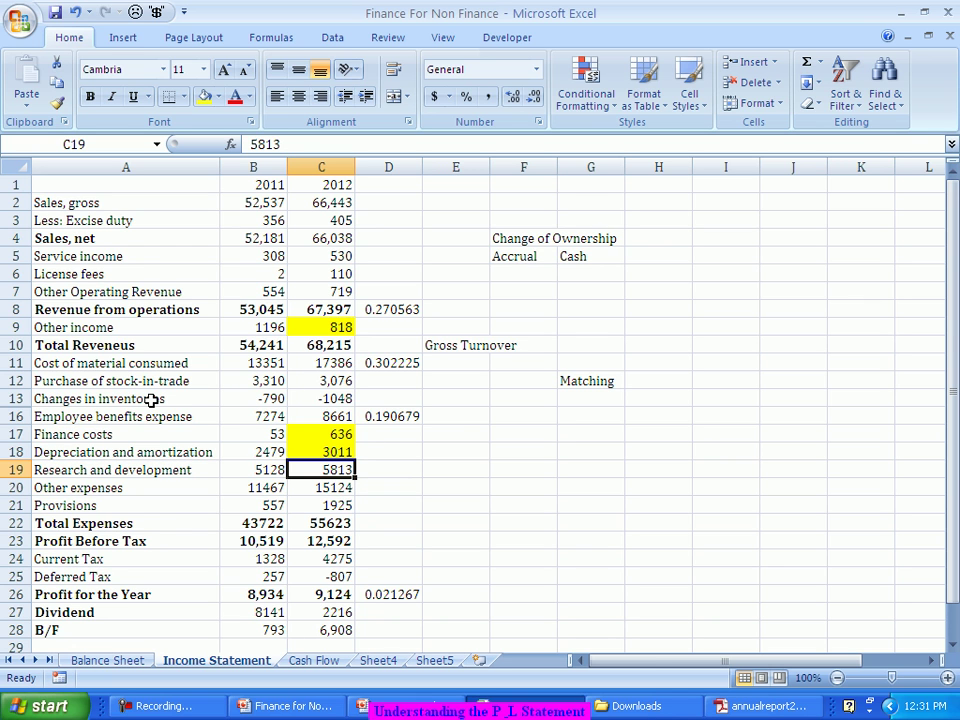
pyautogui.press('Left')
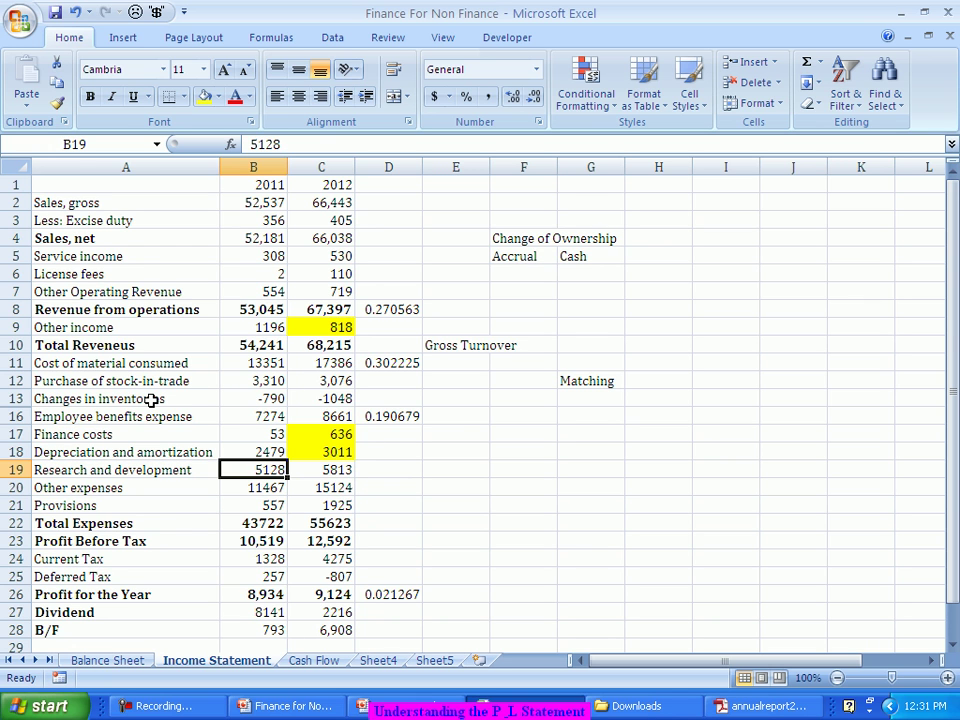
pyautogui.press('Right')
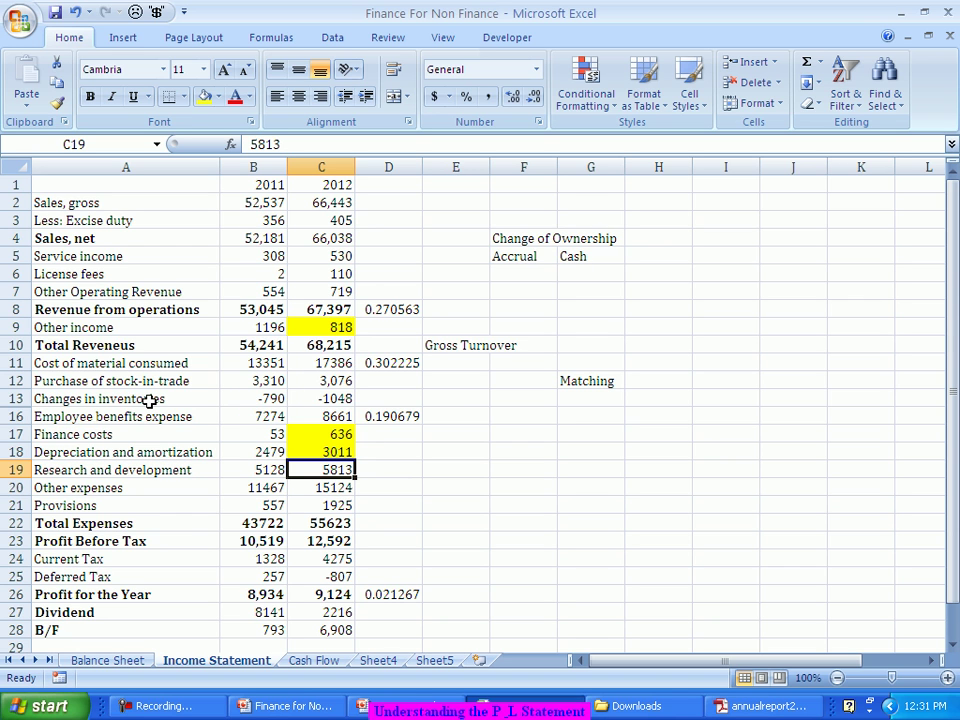
pyautogui.press('Left')
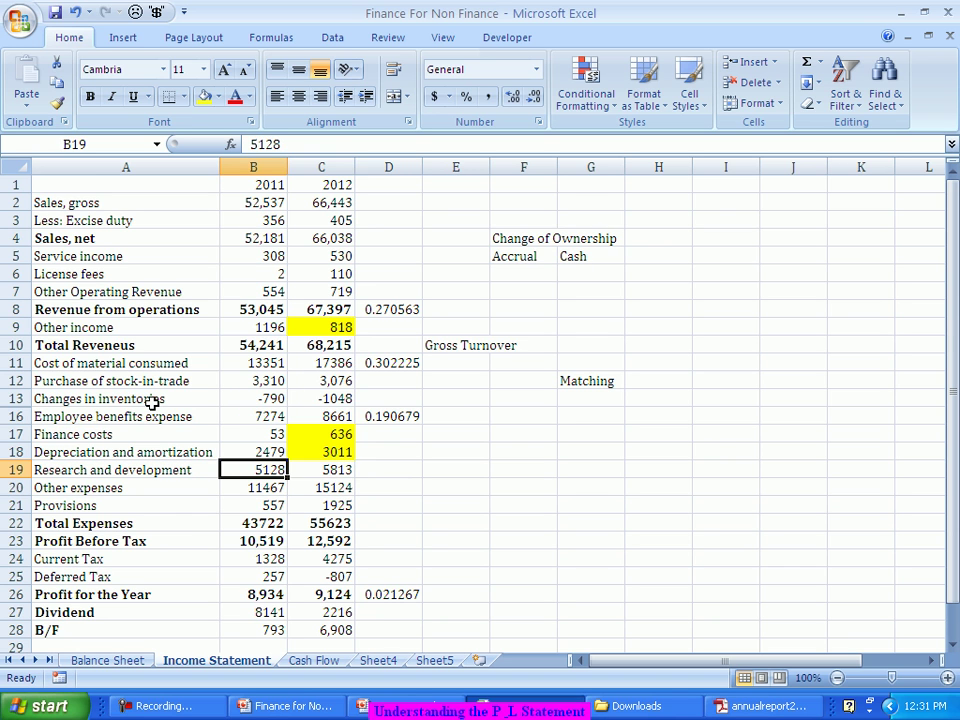
pyautogui.press('Right')
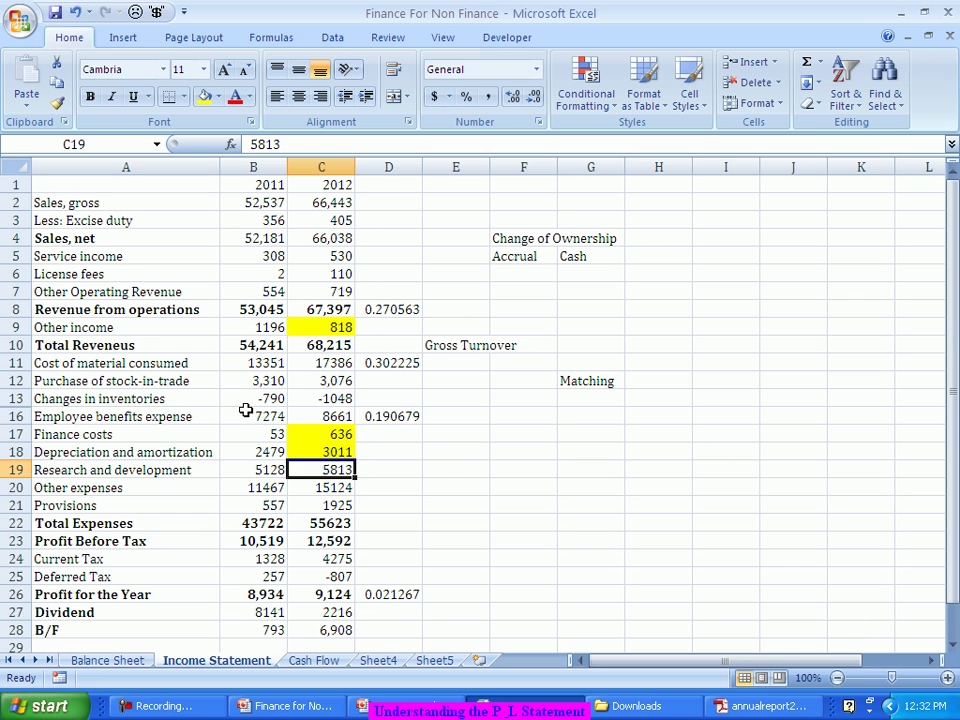
# Calculate 2012 research and development as a share of total revenues in E19 with the formula =C19/C10.
pyautogui.click(455, 469)
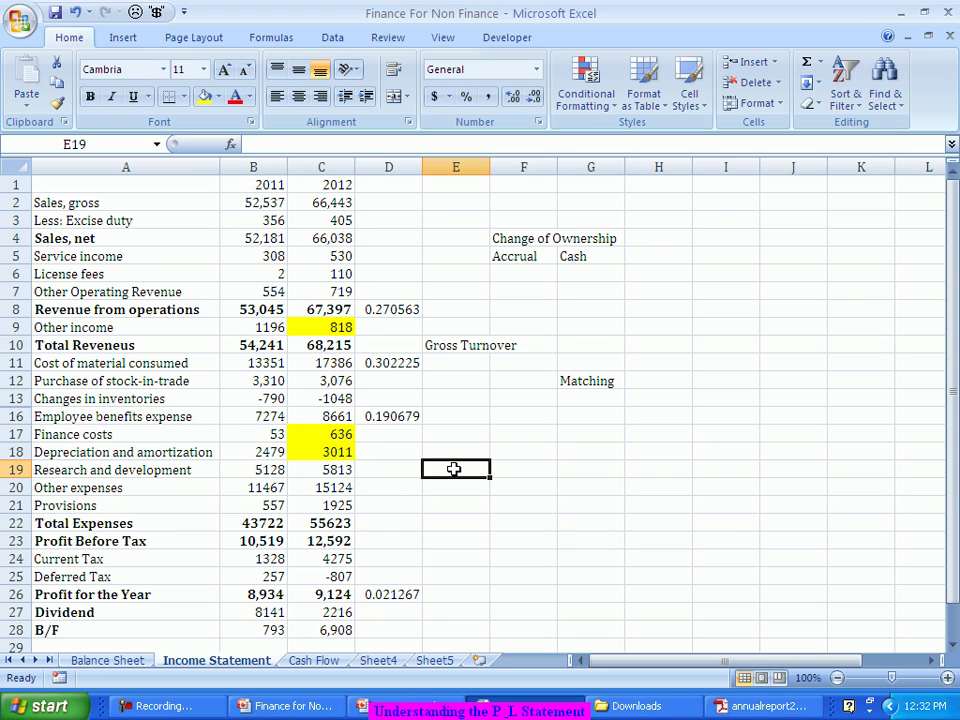
pyautogui.write('=')
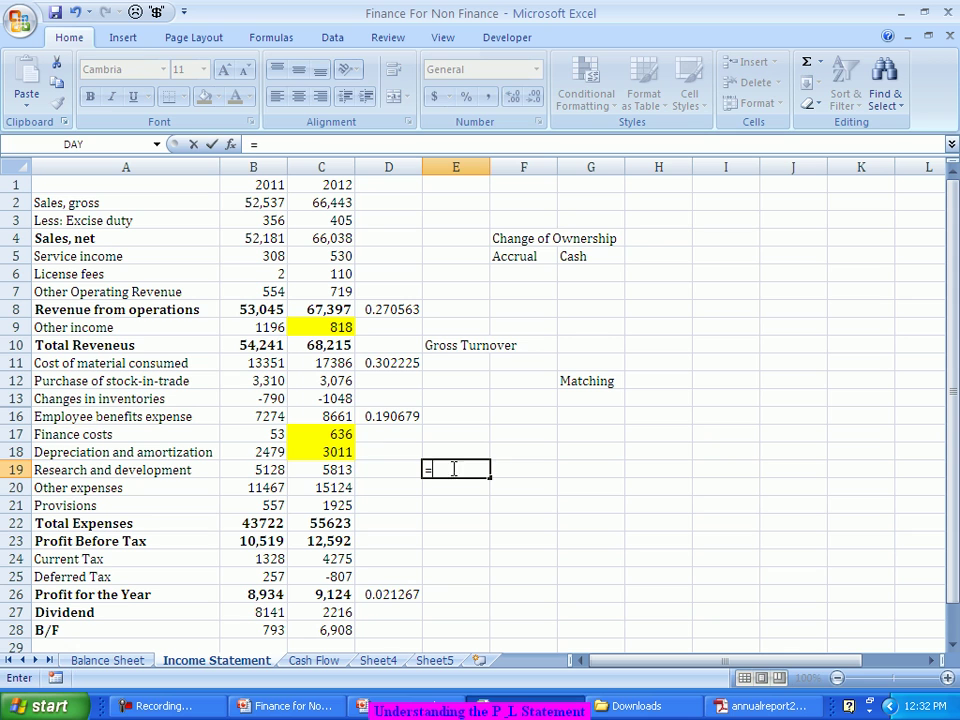
pyautogui.click(318, 470)
pyautogui.write('/')
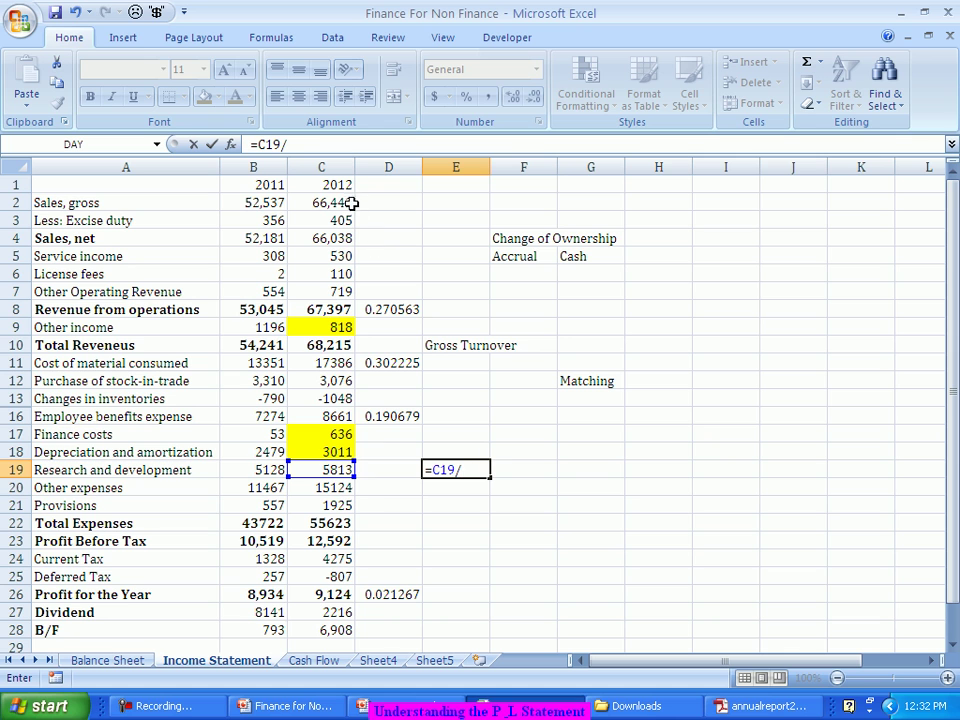
pyautogui.click(336, 344)
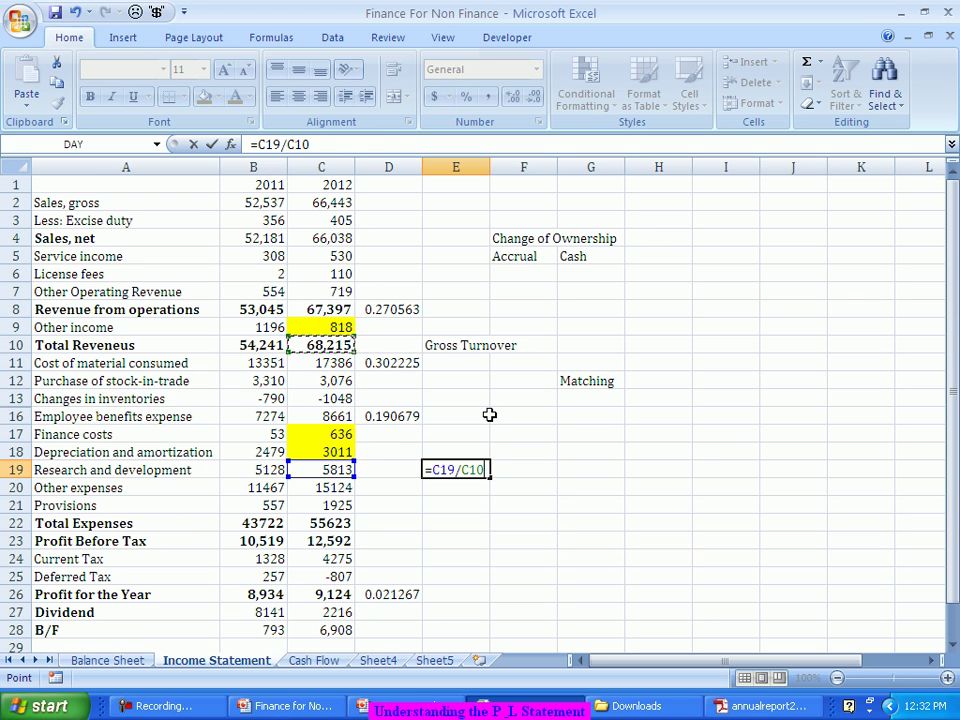
pyautogui.press('Return')
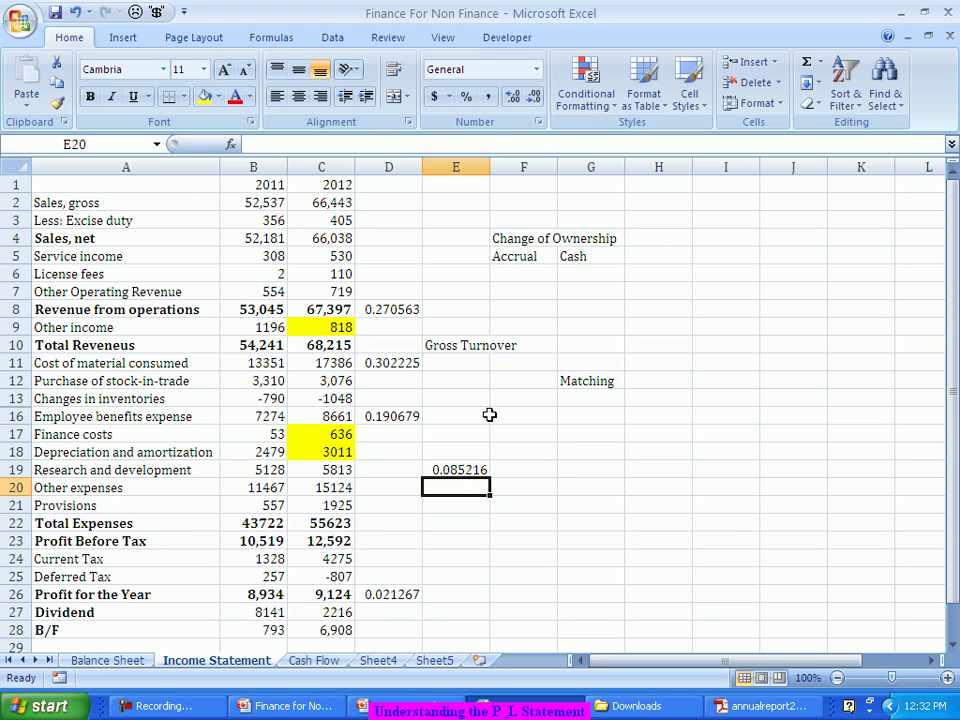
# Calculate 2011 research and development as a share of total revenues in D19 with =B19/B10 and compare it with the 2012 ratio.
pyautogui.click(402, 474)
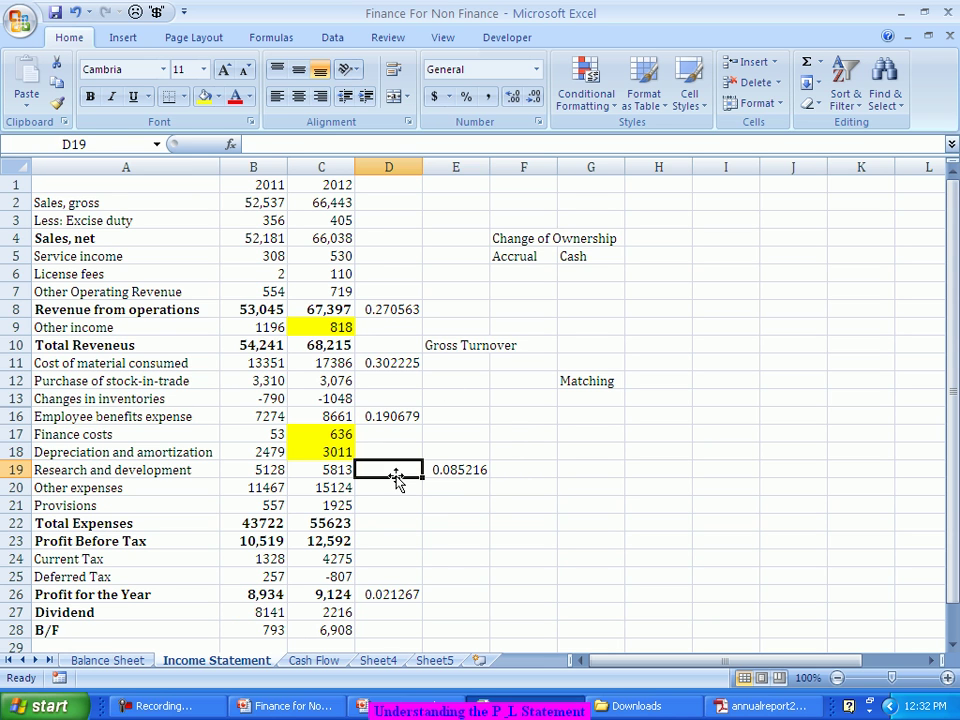
pyautogui.write('=')
pyautogui.click(254, 476)
pyautogui.write('/')
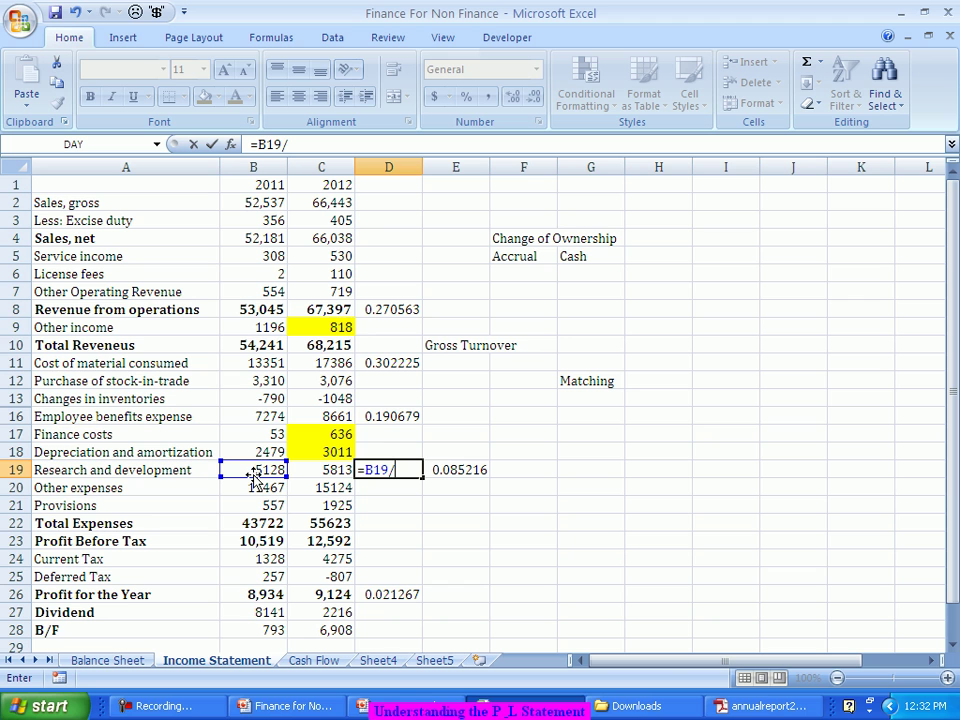
pyautogui.click(252, 345)
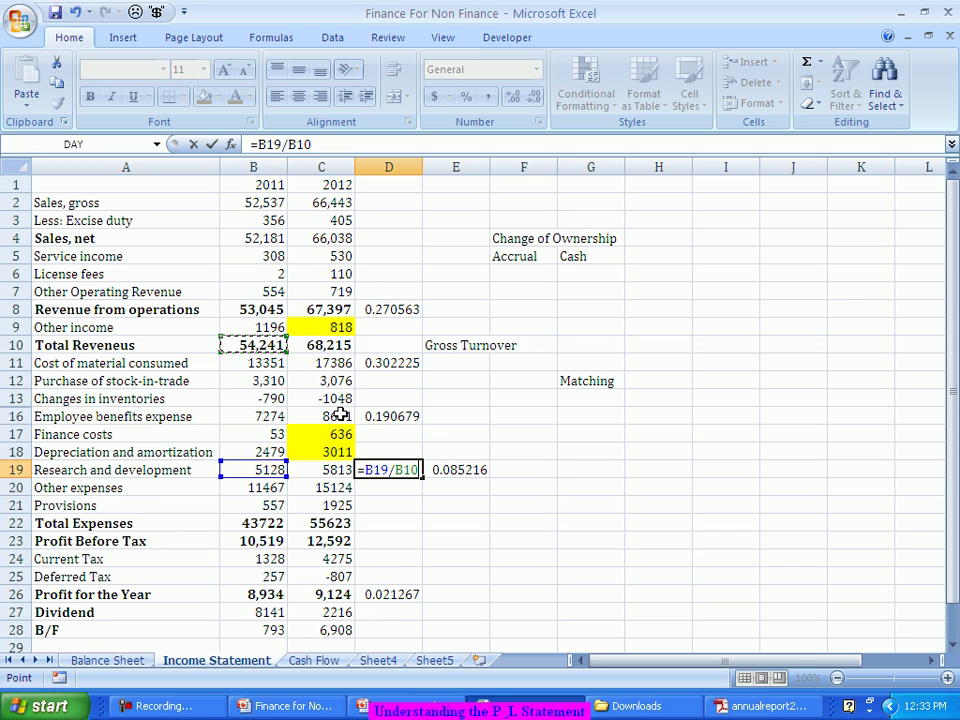
pyautogui.press('Return')
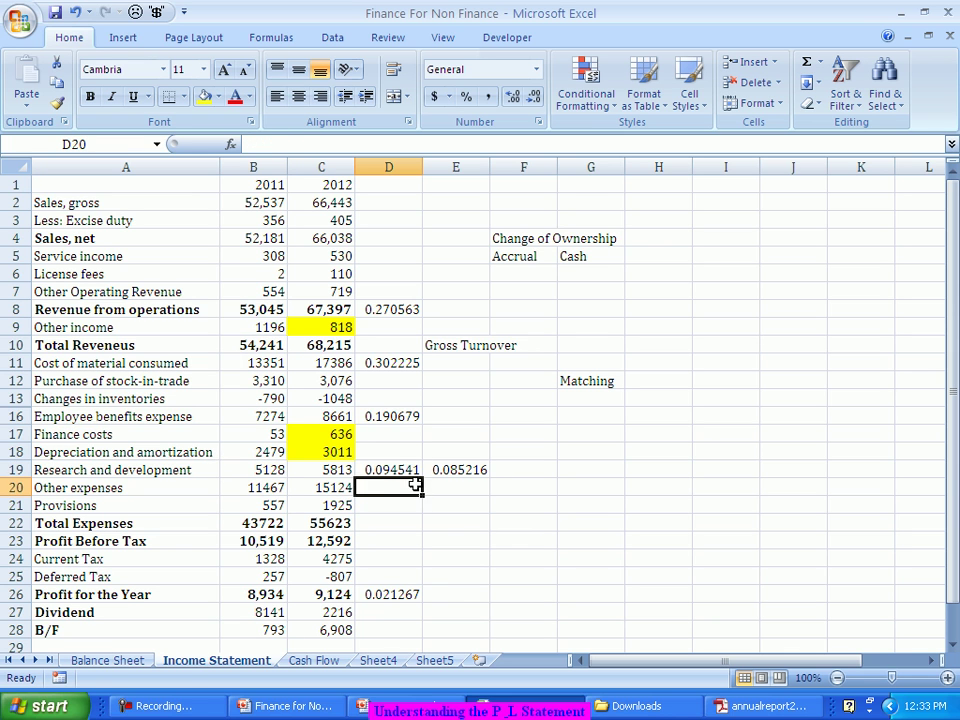
pyautogui.press('Up')
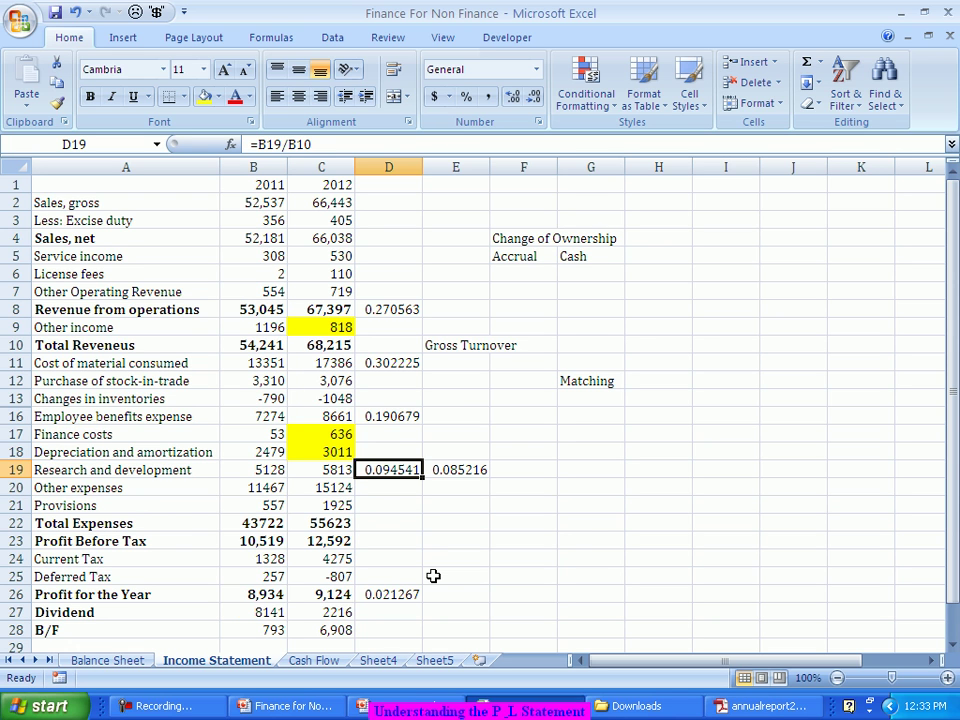
pyautogui.press('Right')
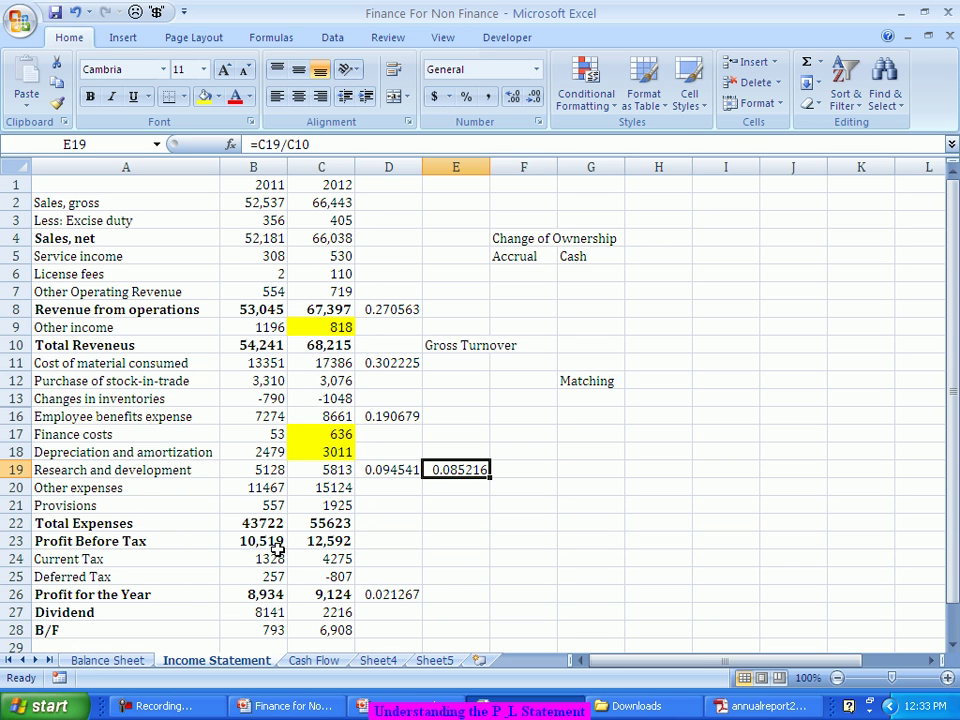
# Clear the growth and ratio results and the Gross Turnover note from D8:E27.
pyautogui.moveTo(274, 468); pyautogui.dragTo(326, 470)
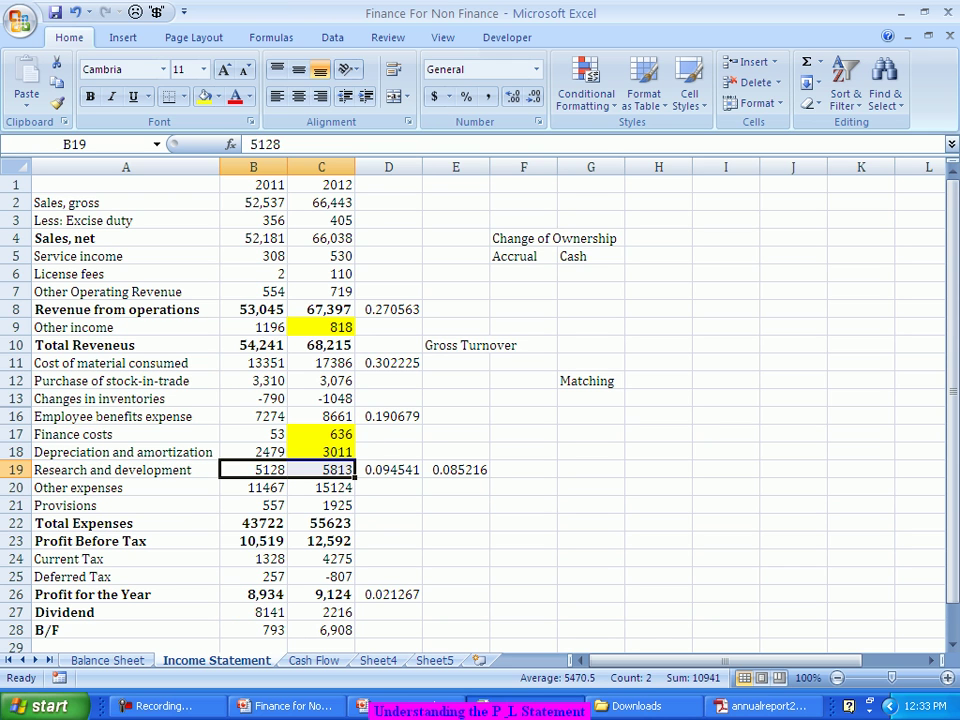
pyautogui.moveTo(394, 309); pyautogui.dragTo(487, 611)
pyautogui.press('Delete')
pyautogui.click(425, 486)
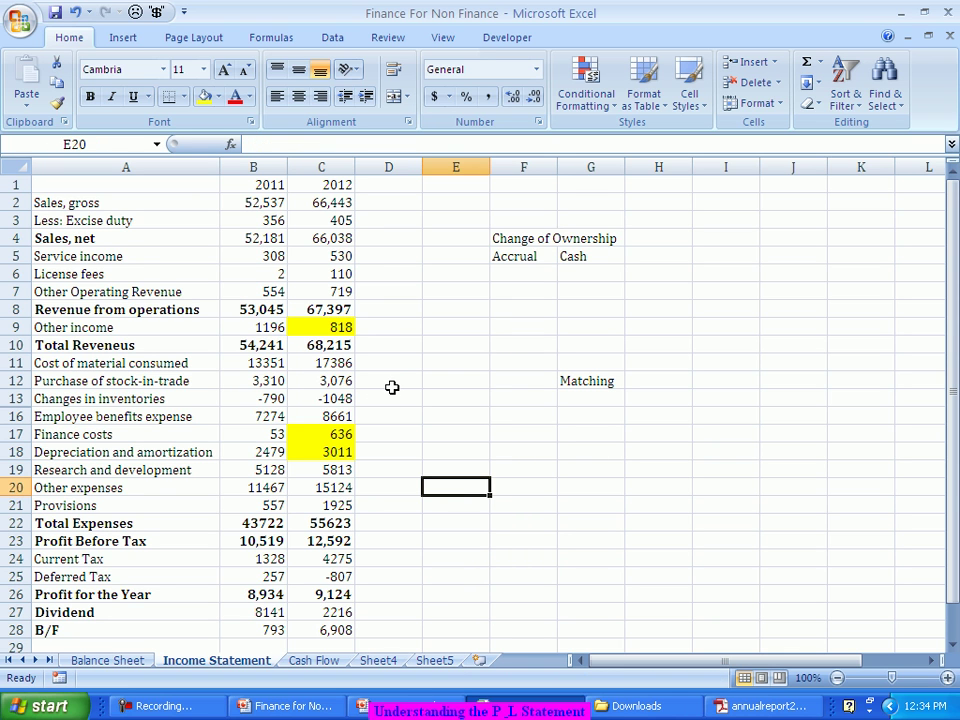
# Calculate the 2011 cost of material consumed as a share of total revenues in D11 with the formula =B11/B10.
pyautogui.click(391, 368)
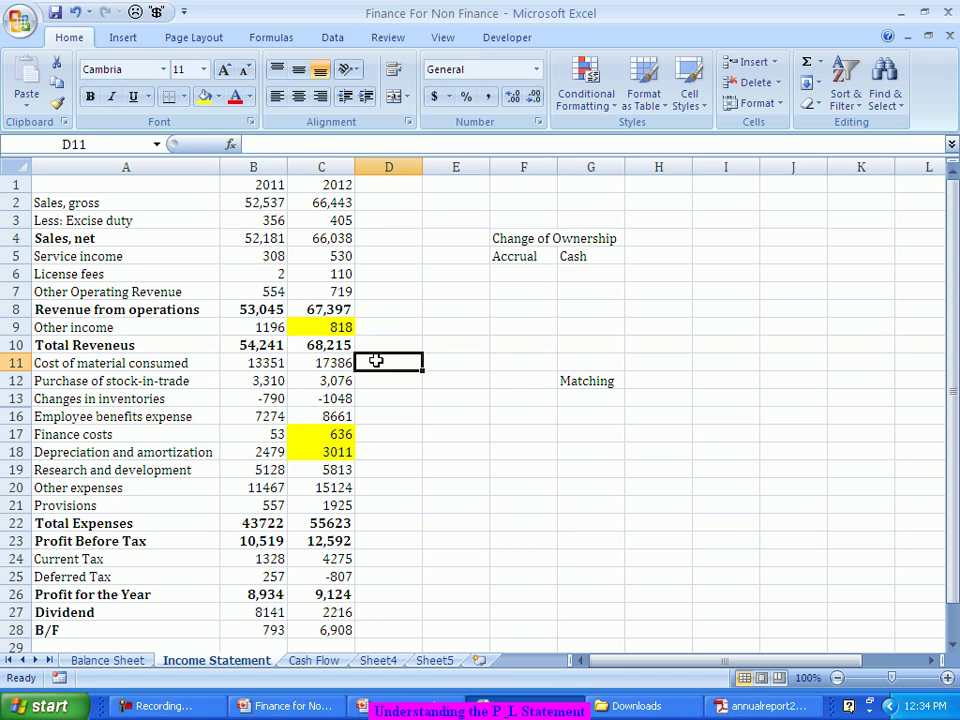
pyautogui.write('=')
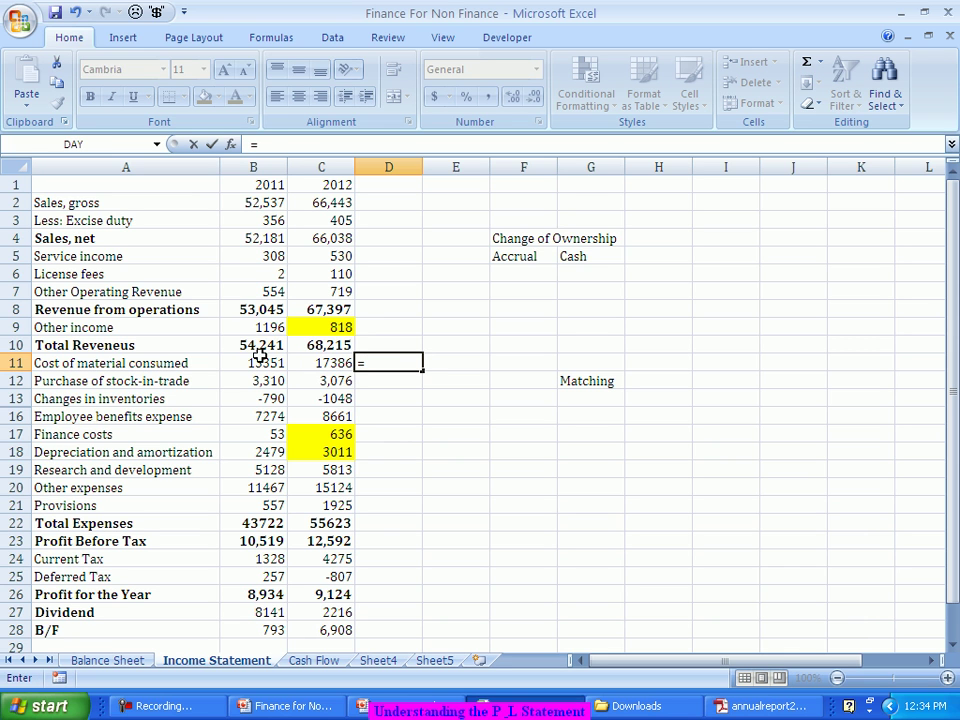
pyautogui.click(261, 362)
pyautogui.write('/')
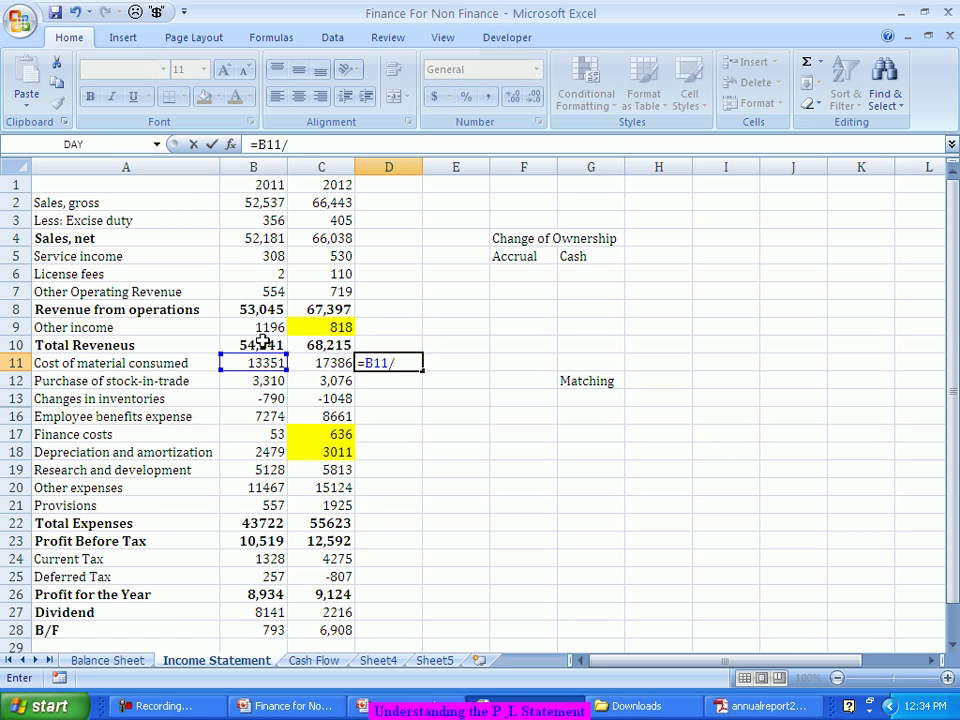
pyautogui.click(260, 344)
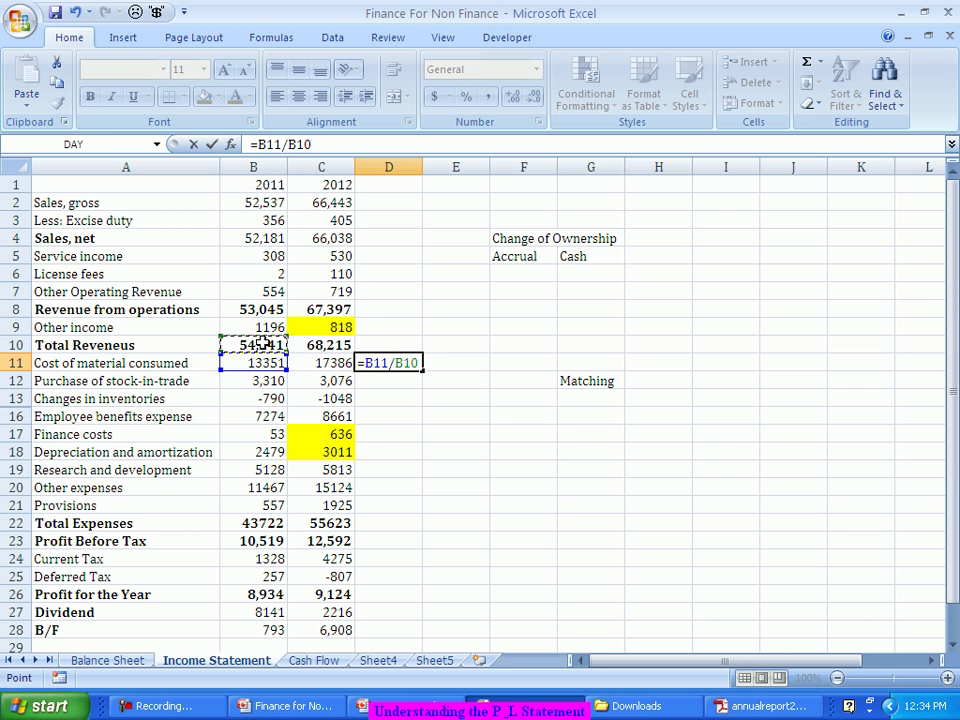
pyautogui.press('Return')
# Calculate the 2012 cost of material consumed as a share of total revenues in E11 with the formula =C11/C10.
pyautogui.click(390, 362)
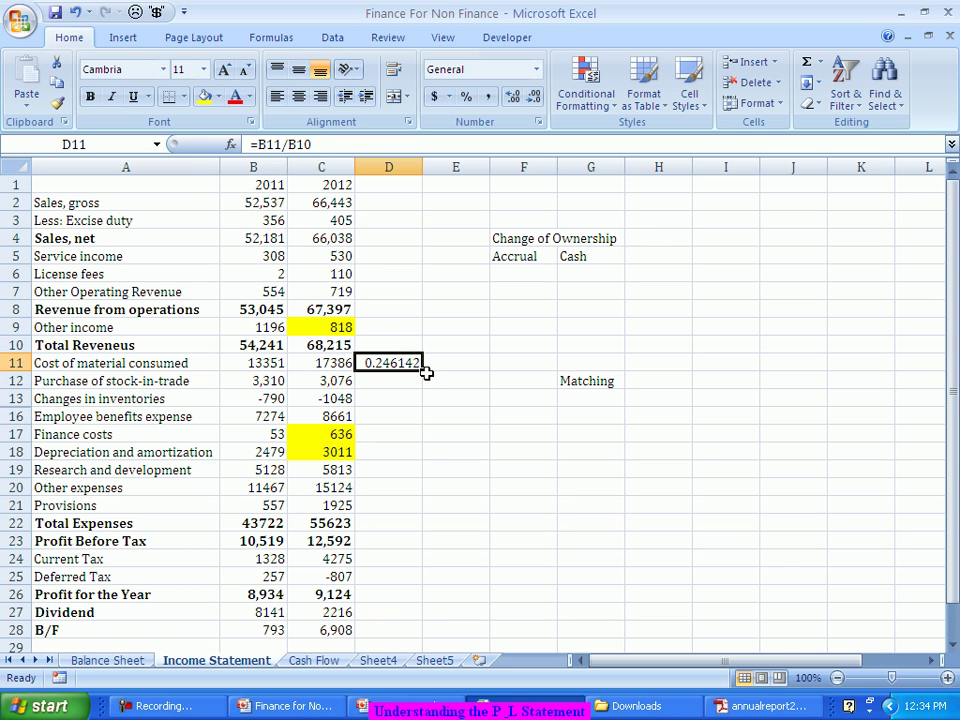
pyautogui.press('Right')
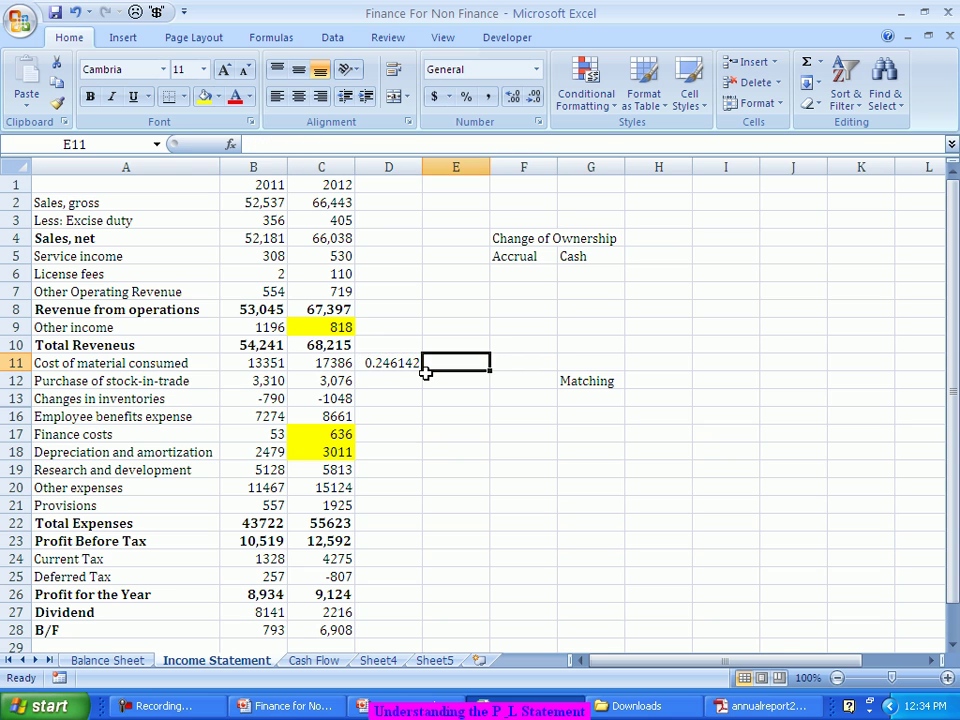
pyautogui.write('=')
pyautogui.click(332, 362)
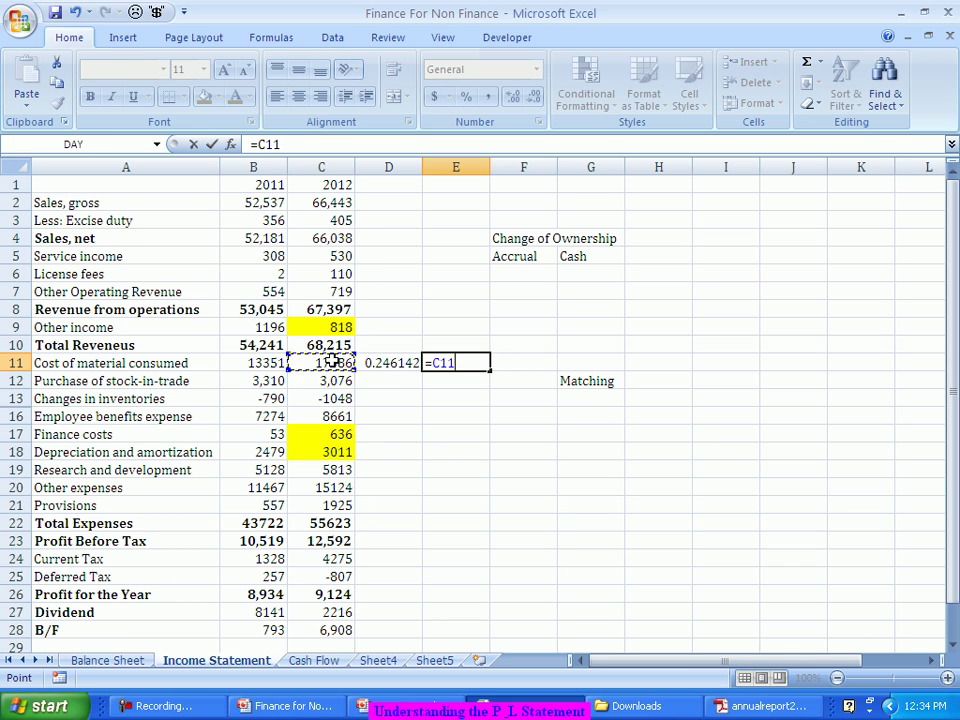
pyautogui.write('/')
pyautogui.click(320, 340)
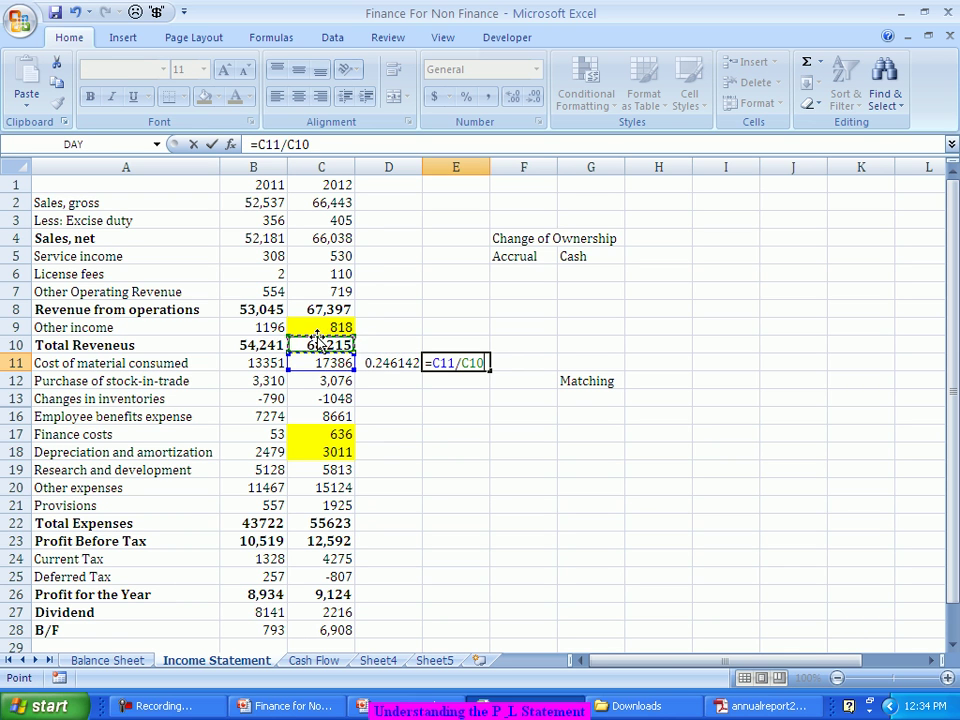
pyautogui.press('Return')
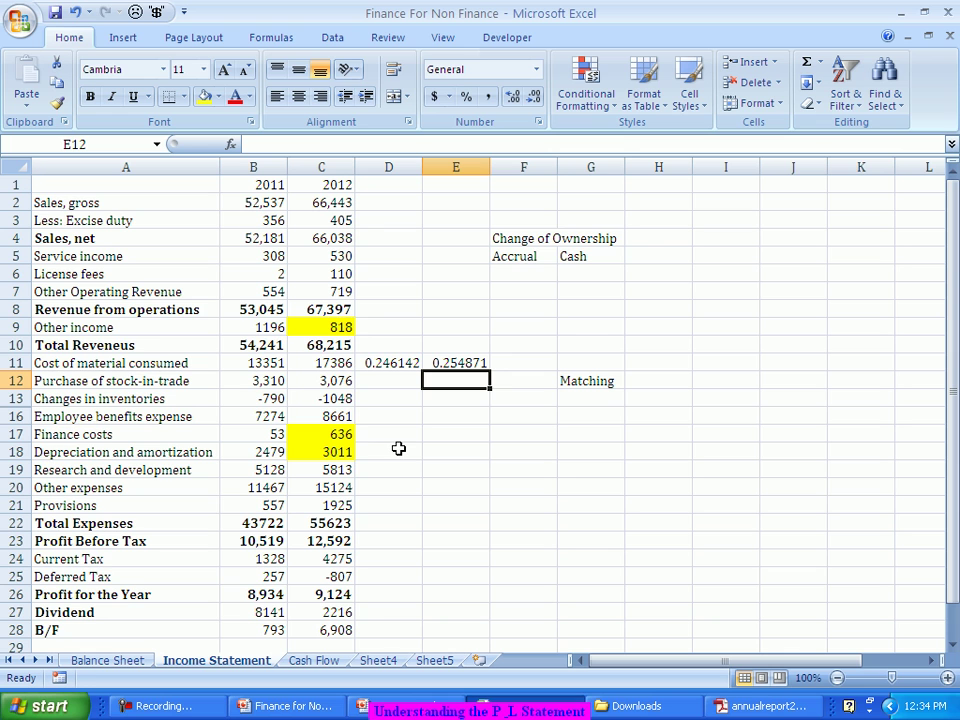
# Calculate employee benefits expense as a share of total revenues in D16 with =B16/B10, and fill the formula across to E16 for 2012.
pyautogui.click(456, 413)
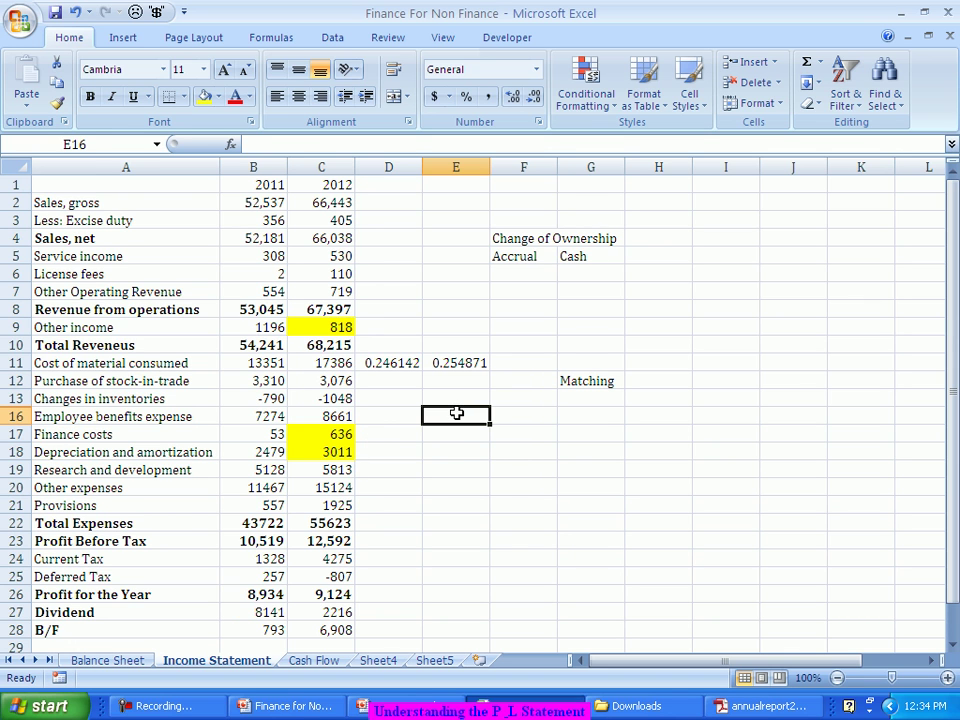
pyautogui.click(396, 414)
pyautogui.write('=')
pyautogui.click(276, 414)
pyautogui.write('/')
pyautogui.click(252, 344)
pyautogui.press('Tab')
pyautogui.click(405, 416)
pyautogui.moveTo(424, 424); pyautogui.dragTo(457, 428)
pyautogui.click(397, 408)
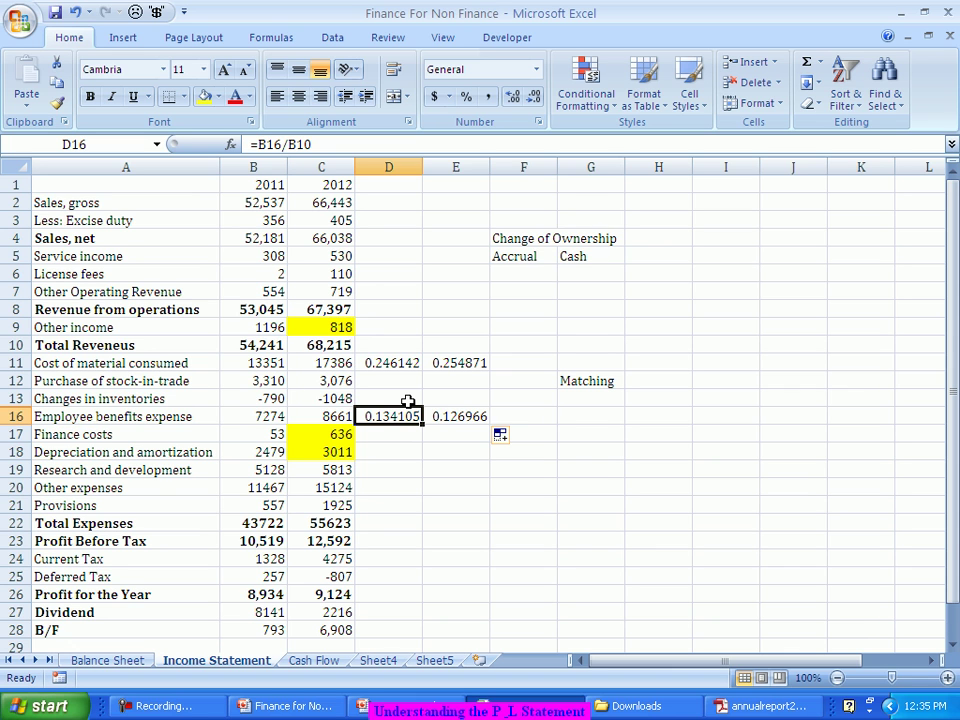
pyautogui.press('Right')
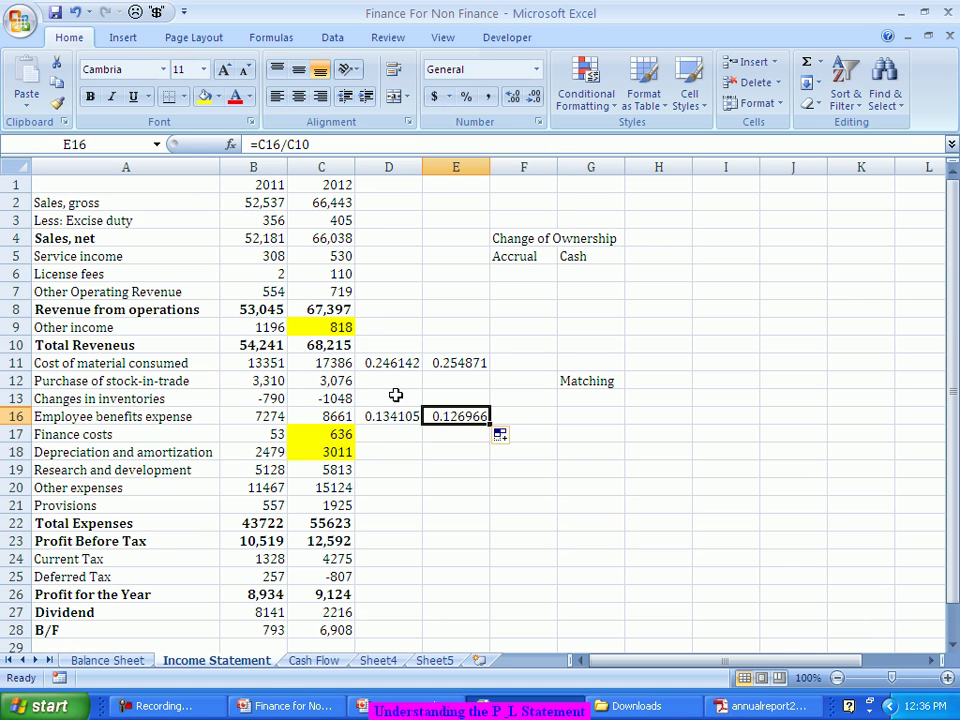
# Review the research and development row and the other expenses figures for 2011 and 2012.
pyautogui.click(167, 472)
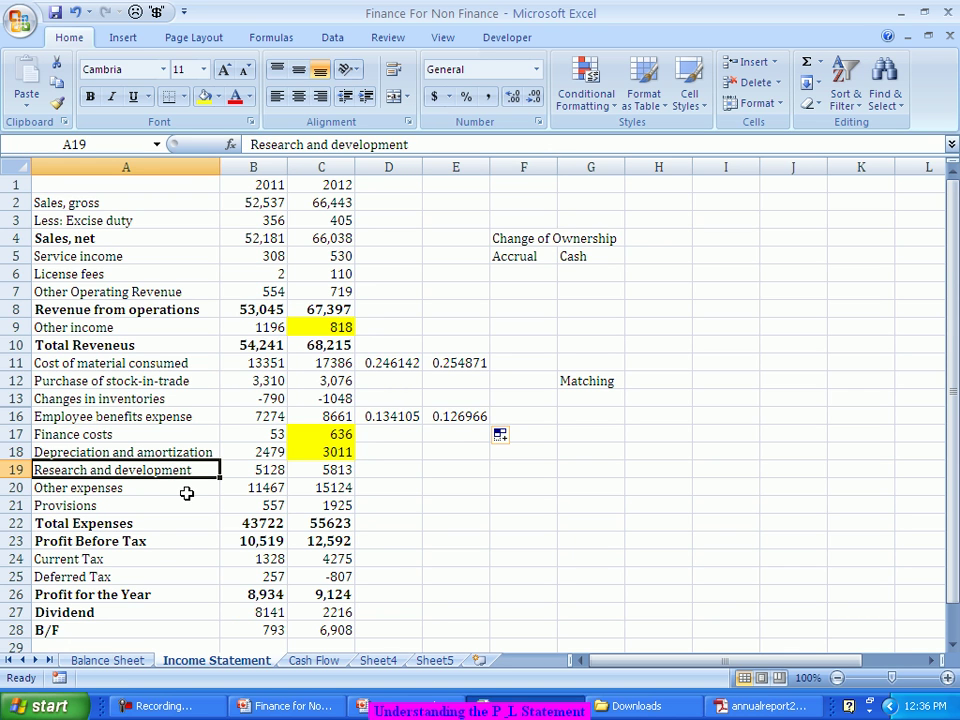
pyautogui.click(186, 492)
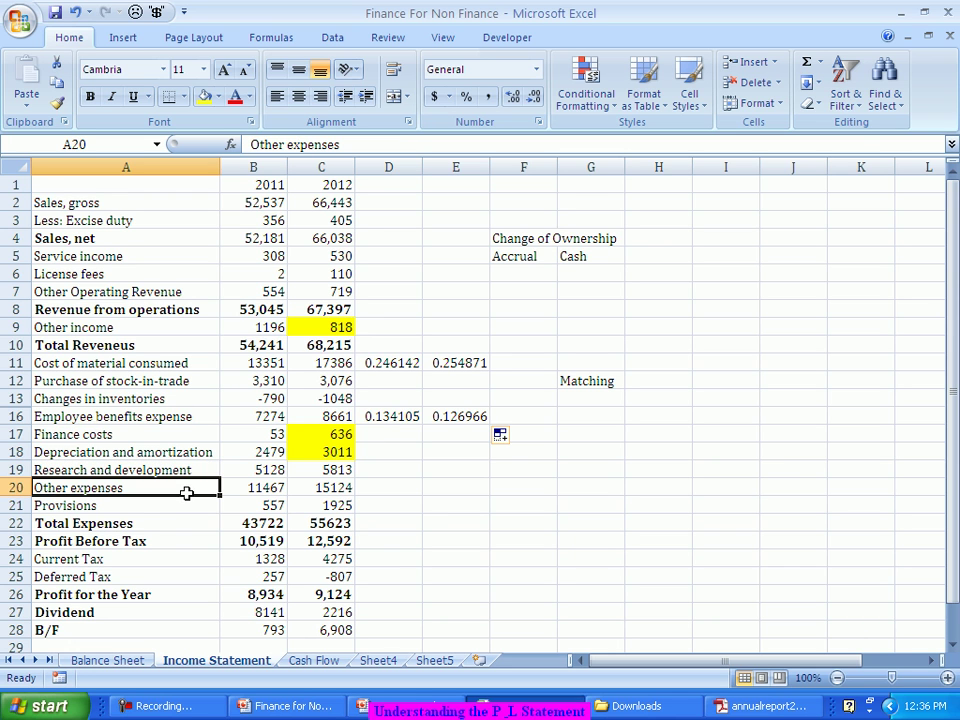
pyautogui.press('Right')
pyautogui.press('Right')
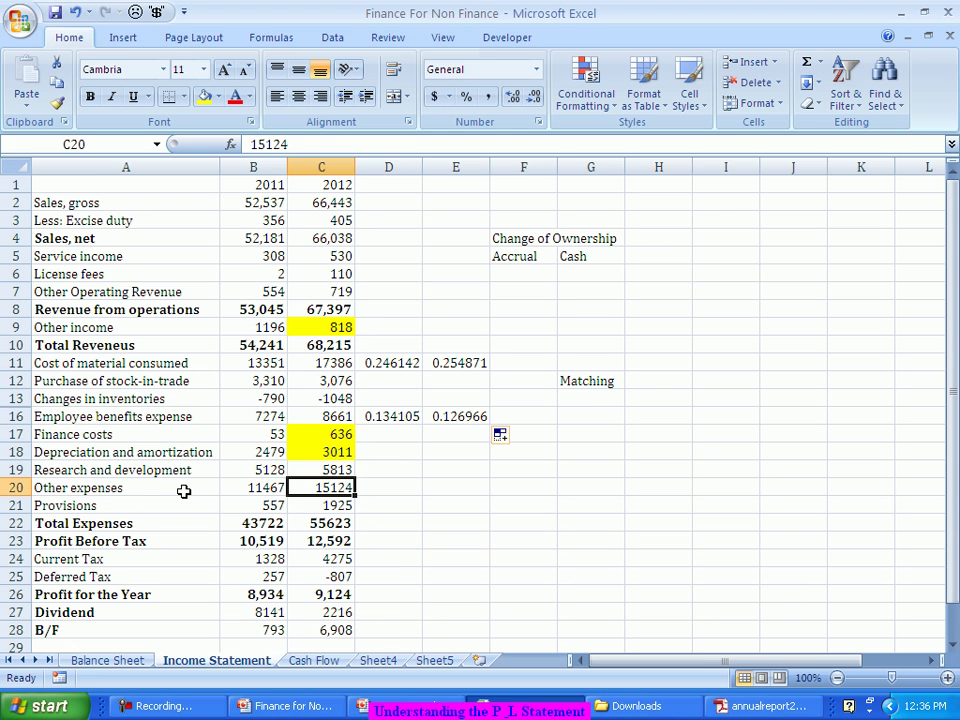
# Switch to the annual report PDF in Adobe Reader and go to note 2.22, Other Expenses.
pyautogui.hotkey('alt', 'Tab')
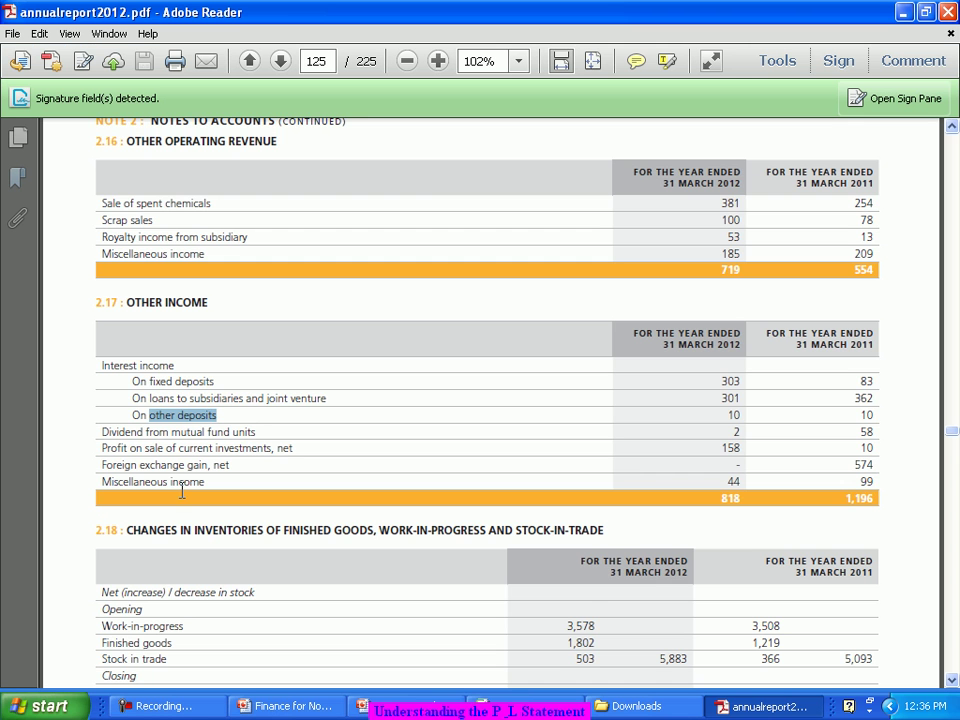
pyautogui.scroll(-15, 262, 341)
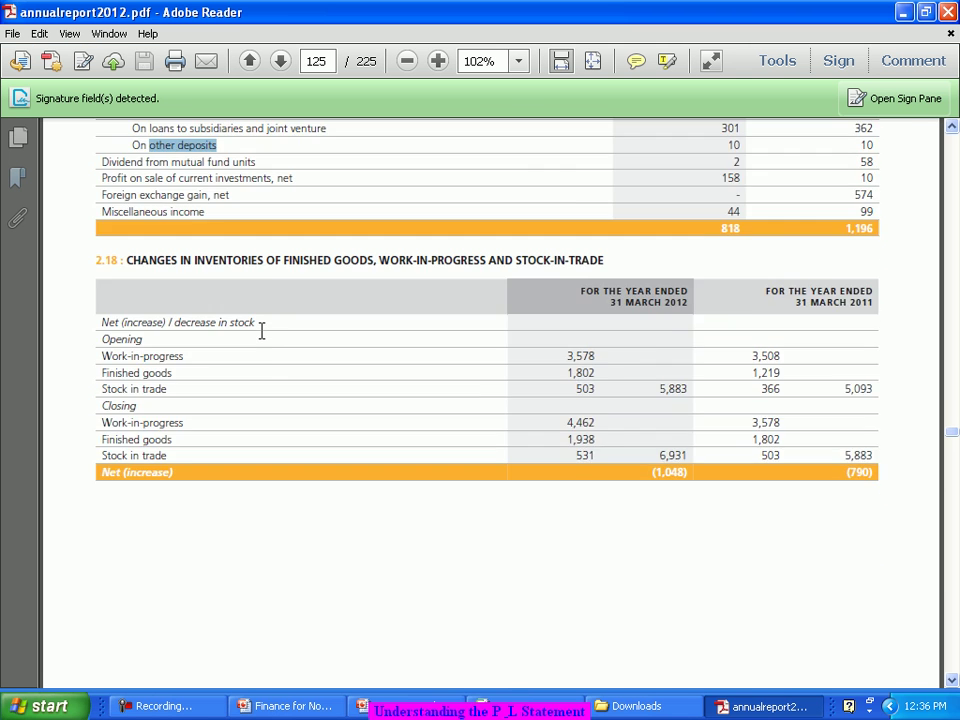
pyautogui.scroll(-10, 268, 350)
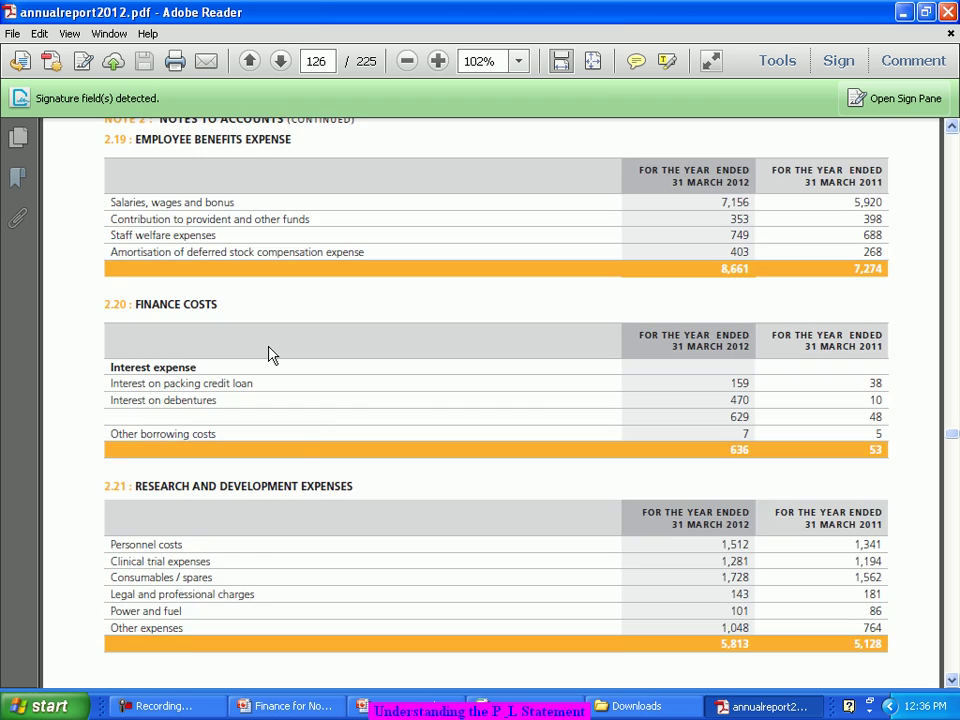
pyautogui.scroll(-15, 268, 345)
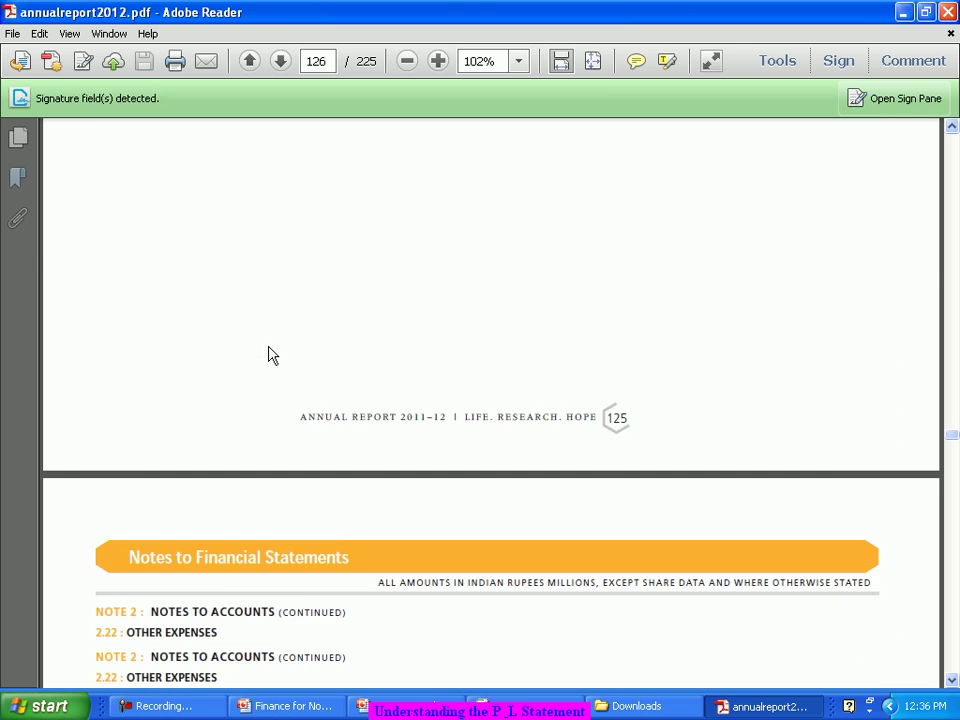
pyautogui.scroll(-5, 270, 348)
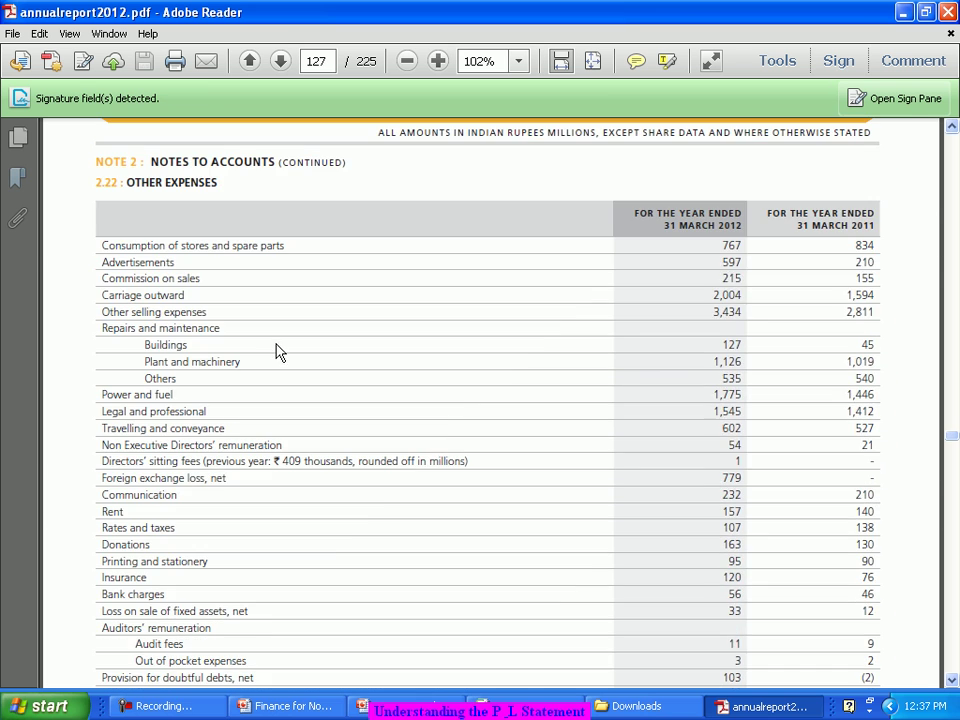
pyautogui.scroll(-1, 280, 355)
pyautogui.scroll(1, 280, 355)
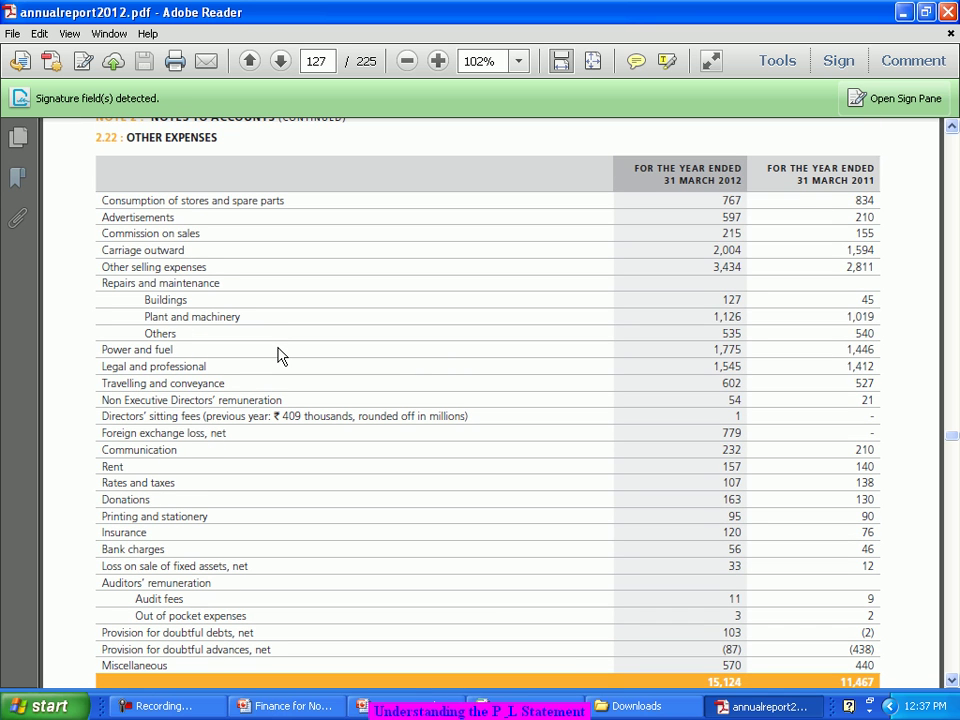
# Examine the advertisements figures for 2012 and 2011 and the commission on sales line in the Other Expenses note.
pyautogui.moveTo(101, 216); pyautogui.dragTo(178, 218)
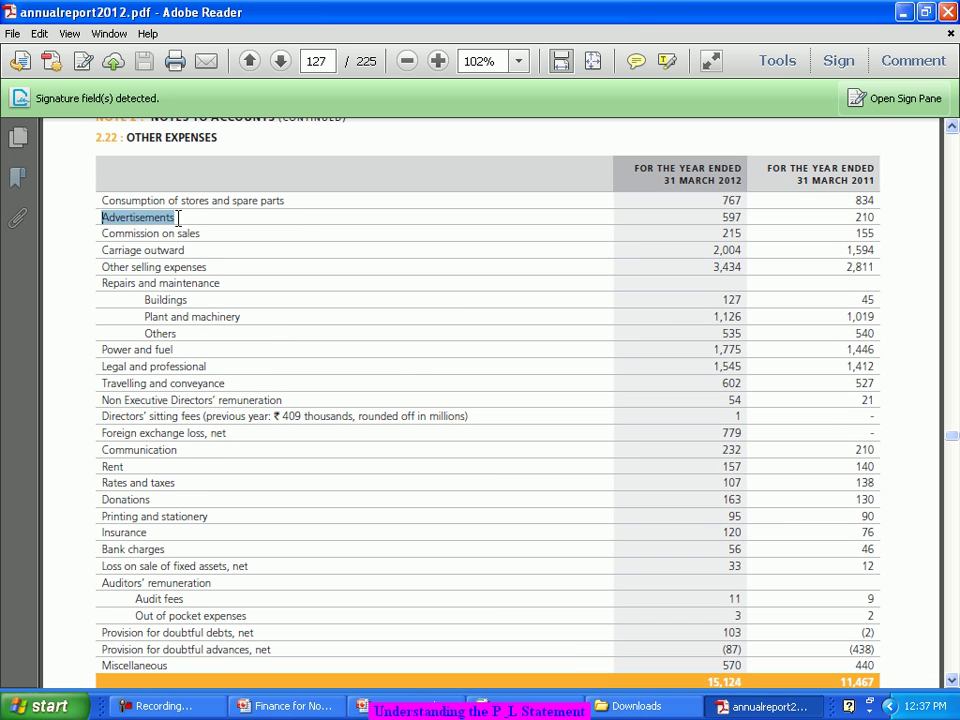
pyautogui.click(728, 217)
pyautogui.moveTo(722, 217); pyautogui.dragTo(736, 222)
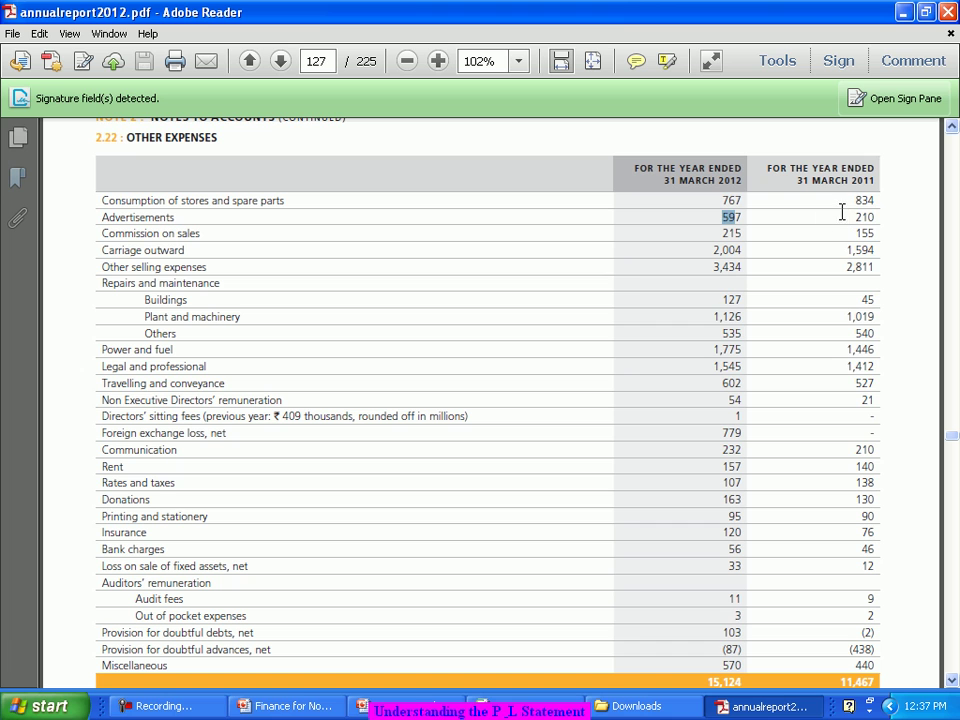
pyautogui.moveTo(856, 217); pyautogui.dragTo(876, 217)
pyautogui.click(201, 234)
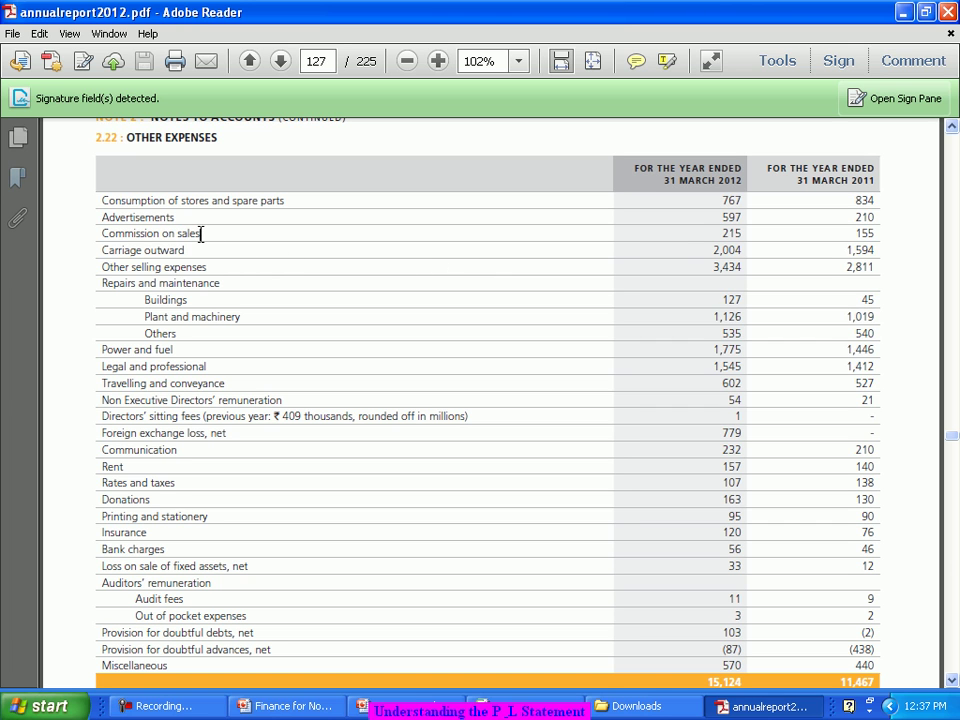
pyautogui.doubleClick(727, 235)
# Review the 2012 power and fuel, legal, travelling, rent, rates and taxes, and insurance amounts in the Other Expenses note.
pyautogui.click(129, 341)
pyautogui.moveTo(713, 349); pyautogui.dragTo(737, 350)
pyautogui.click(140, 366)
pyautogui.moveTo(754, 381); pyautogui.dragTo(735, 397)
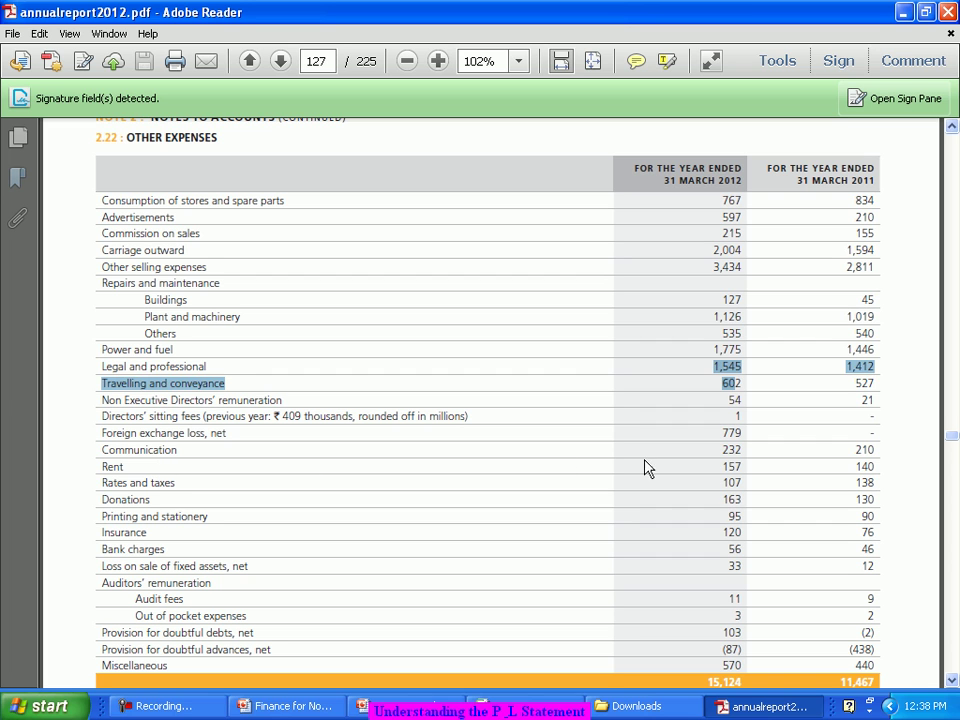
pyautogui.click(728, 466)
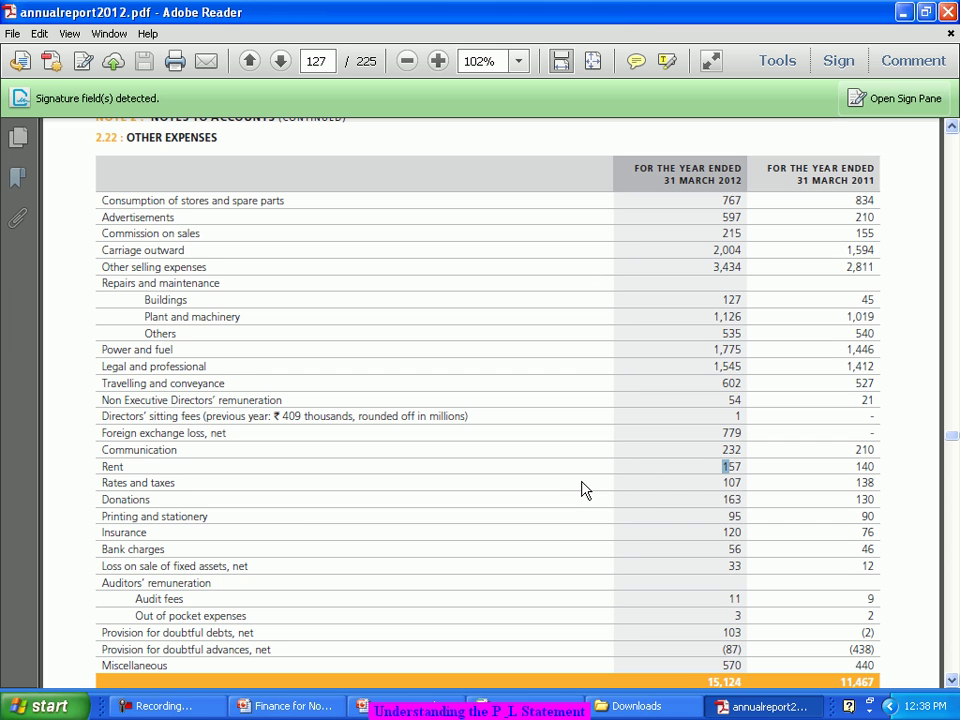
pyautogui.click(732, 483)
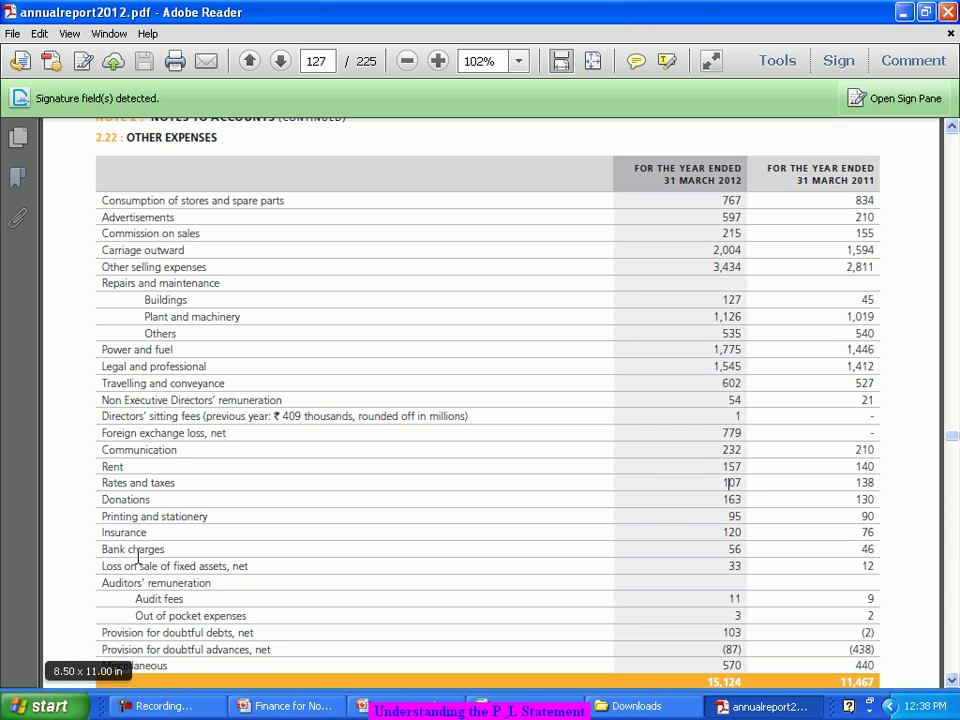
pyautogui.moveTo(721, 532)
pyautogui.mouseDown()
pyautogui.moveTo(739, 532)
pyautogui.moveTo(729, 532)
pyautogui.mouseUp()
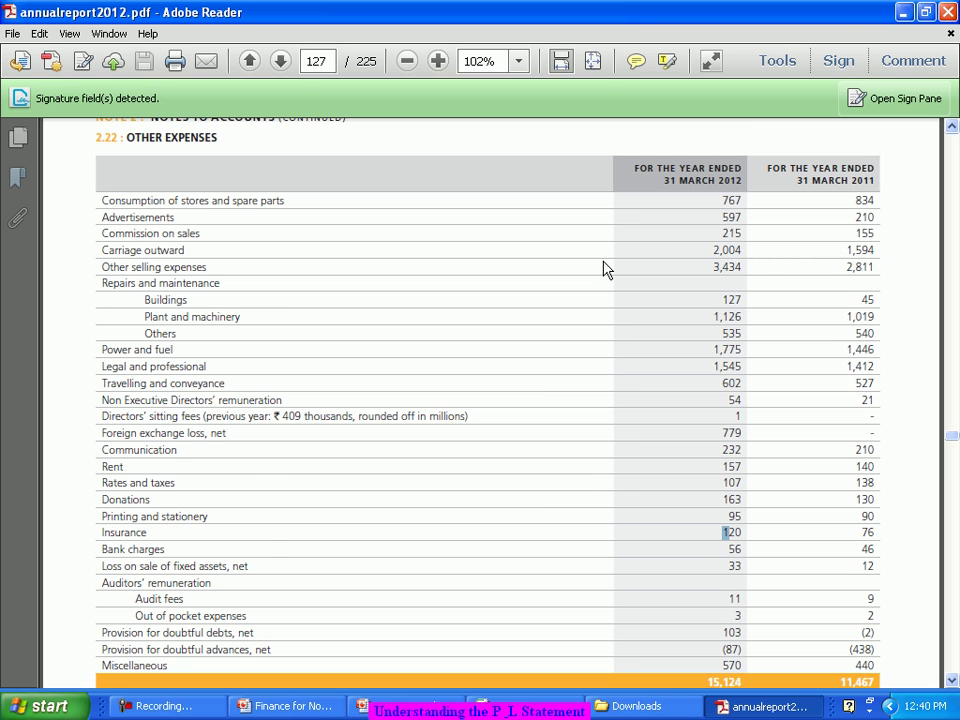
# Switch back to the Excel income statement and enter the label Conservatism in G16.
pyautogui.hotkey('alt', 'Tab')
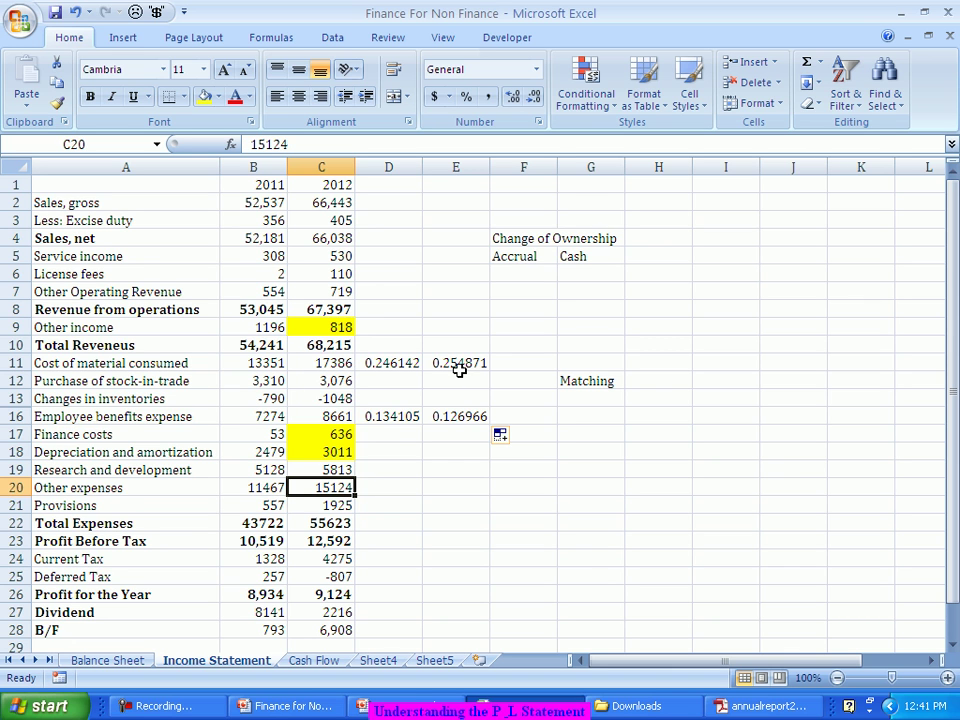
pyautogui.click(334, 452)
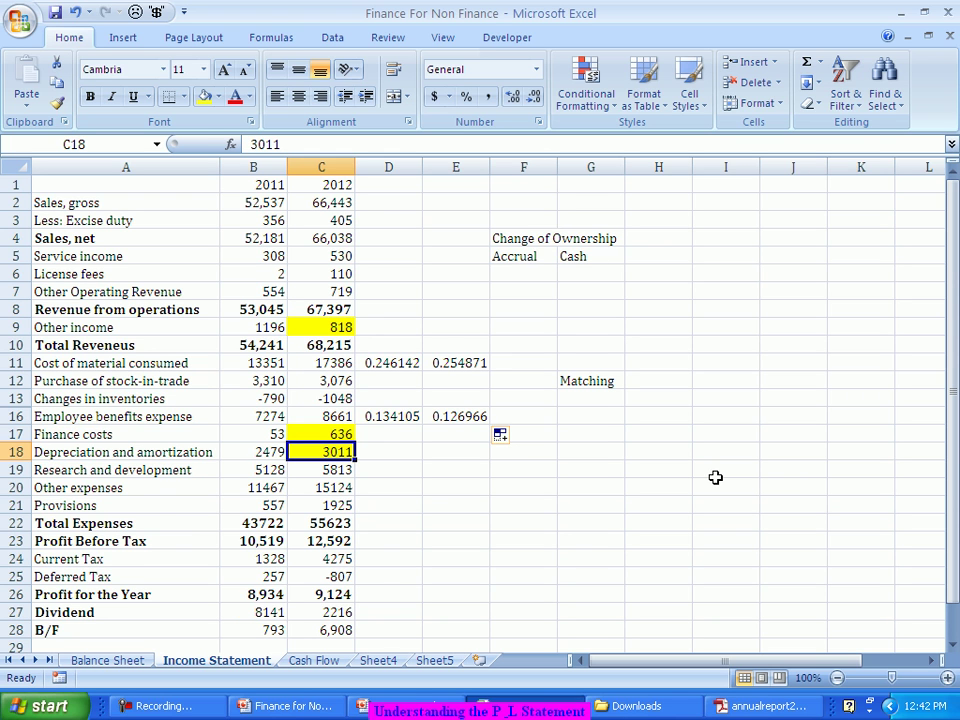
pyautogui.press('Escape')
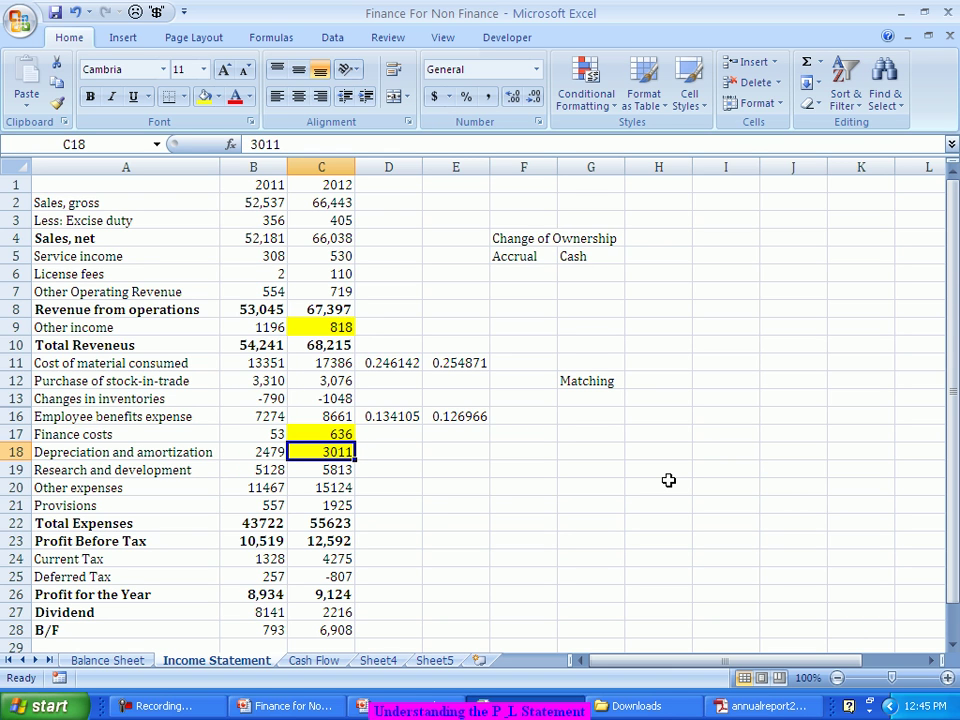
pyautogui.click(603, 424)
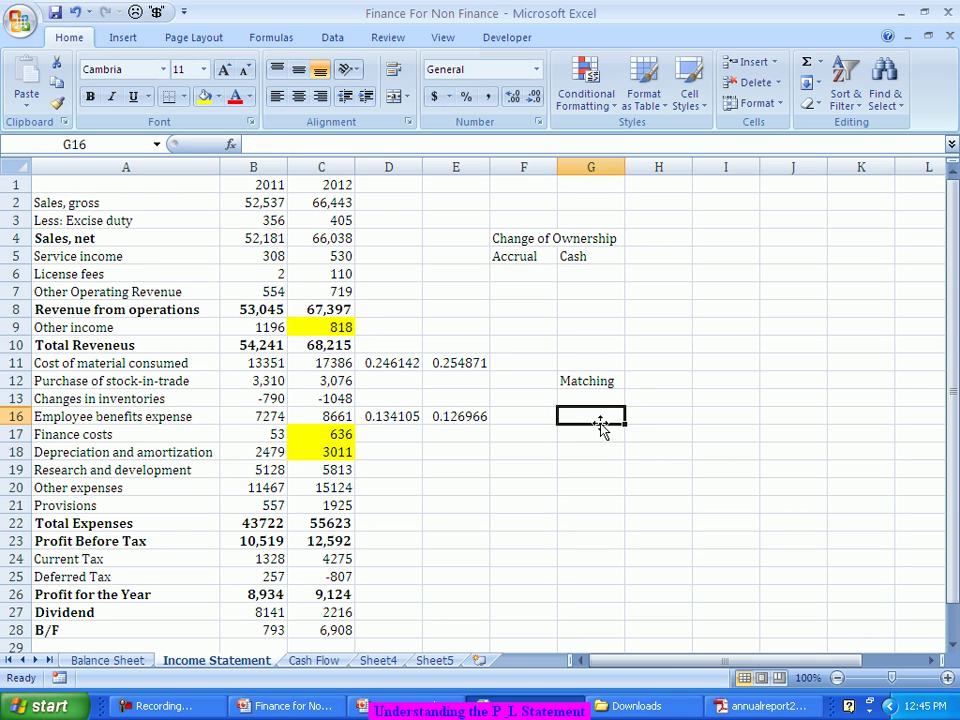
pyautogui.write('Conser')
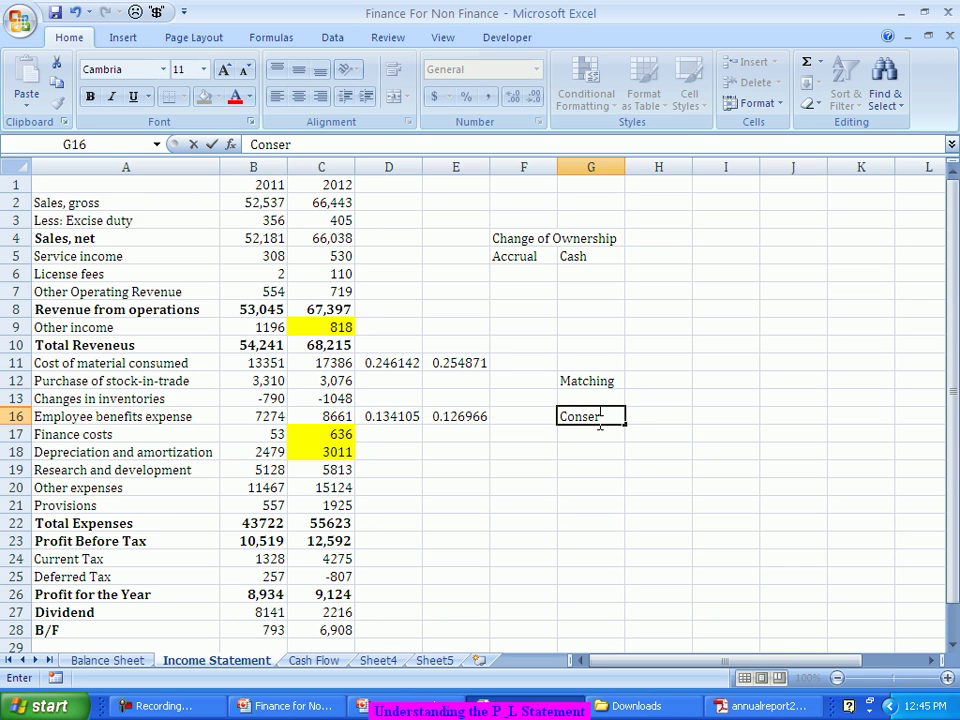
pyautogui.write('vatism')
pyautogui.press('Return')
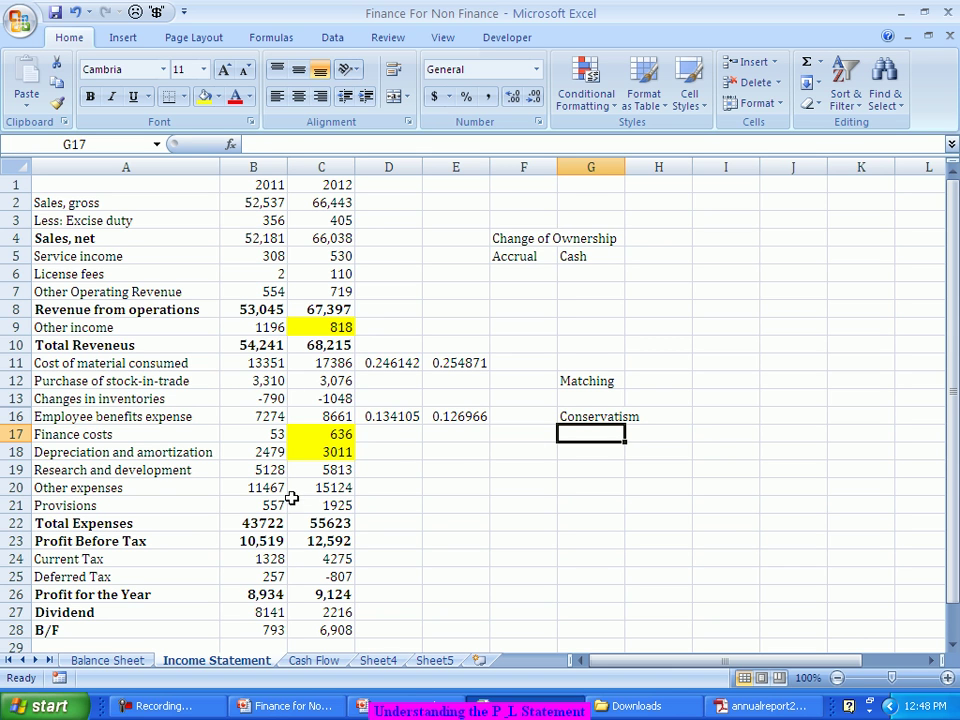
# Relate the 2012 depreciation and amortization figure to the 2012 tangible assets on the Balance Sheet worksheet.
pyautogui.click(307, 448)
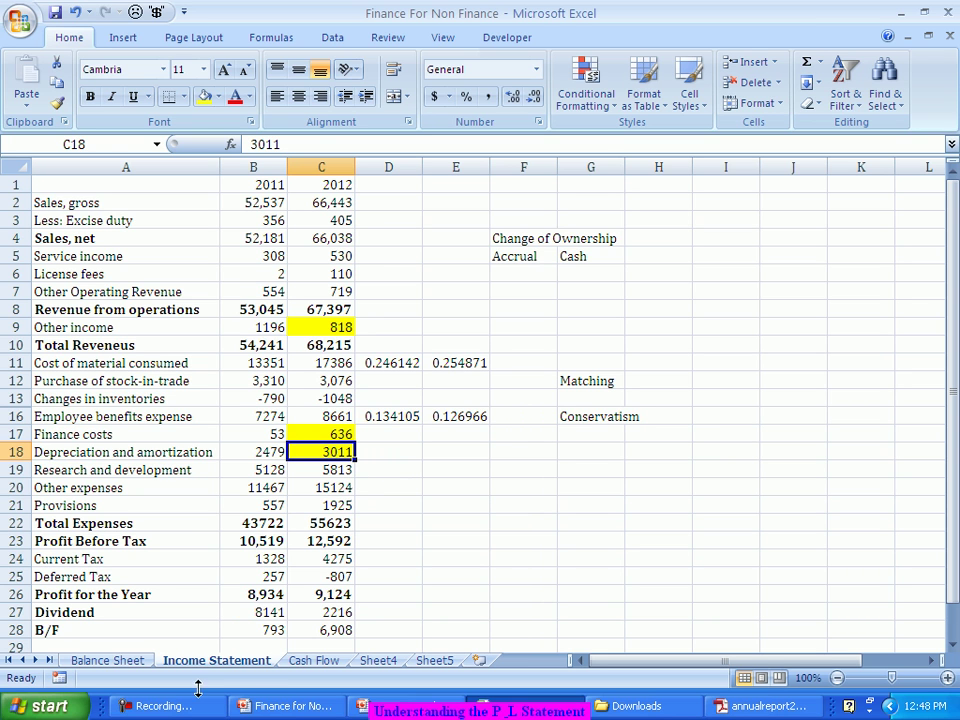
pyautogui.click(150, 664)
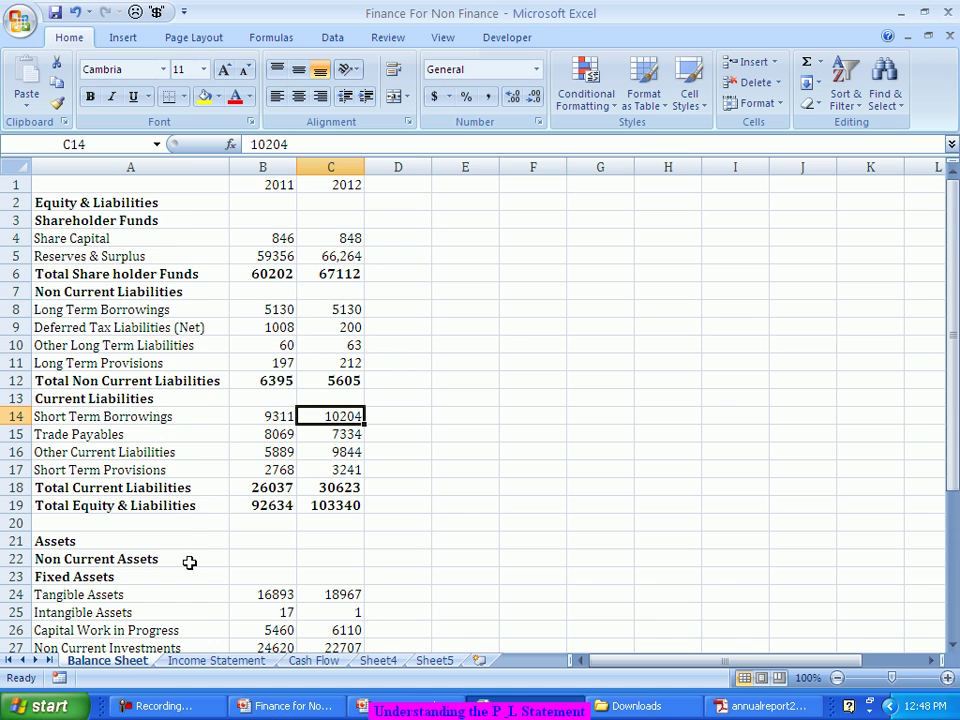
pyautogui.scroll(-2, 189, 562)
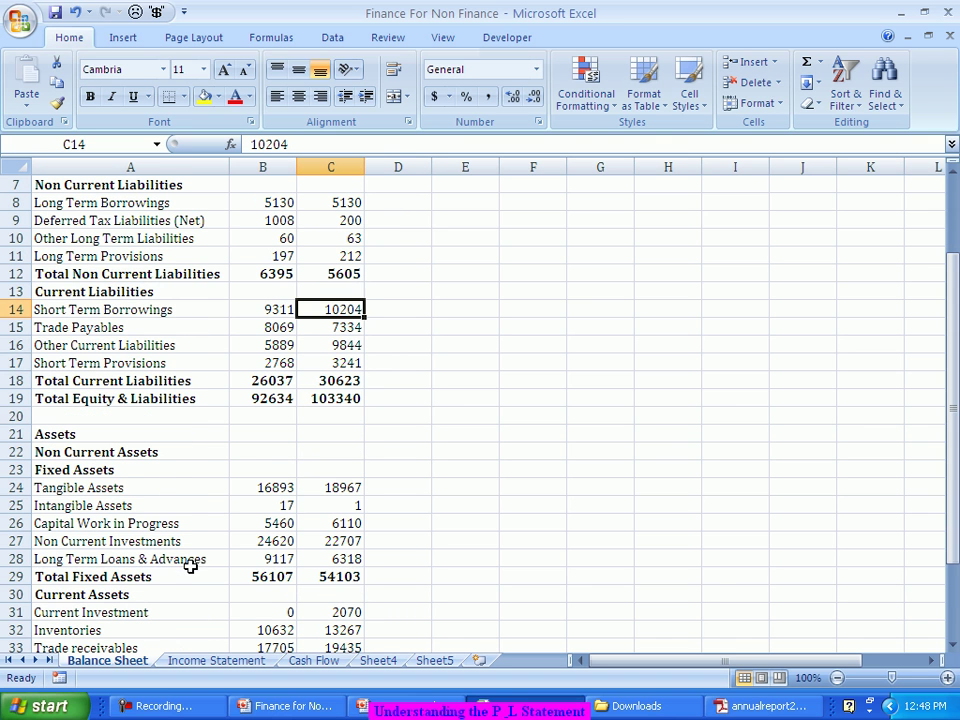
pyautogui.click(313, 489)
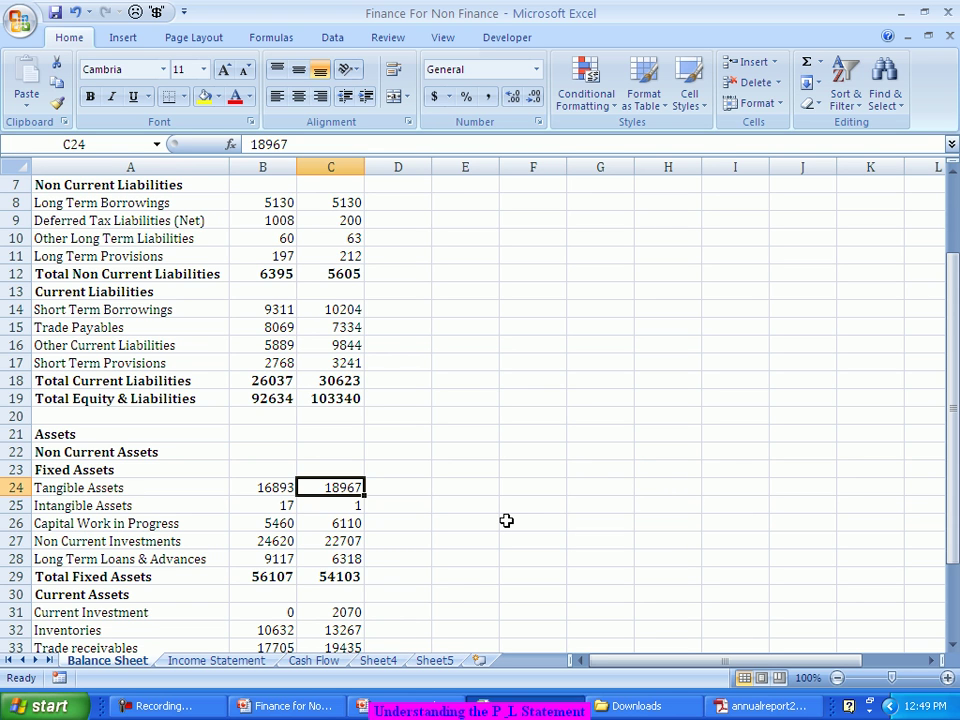
# Return to the Income Statement worksheet and examine the 2012 provisions figure.
pyautogui.click(197, 661)
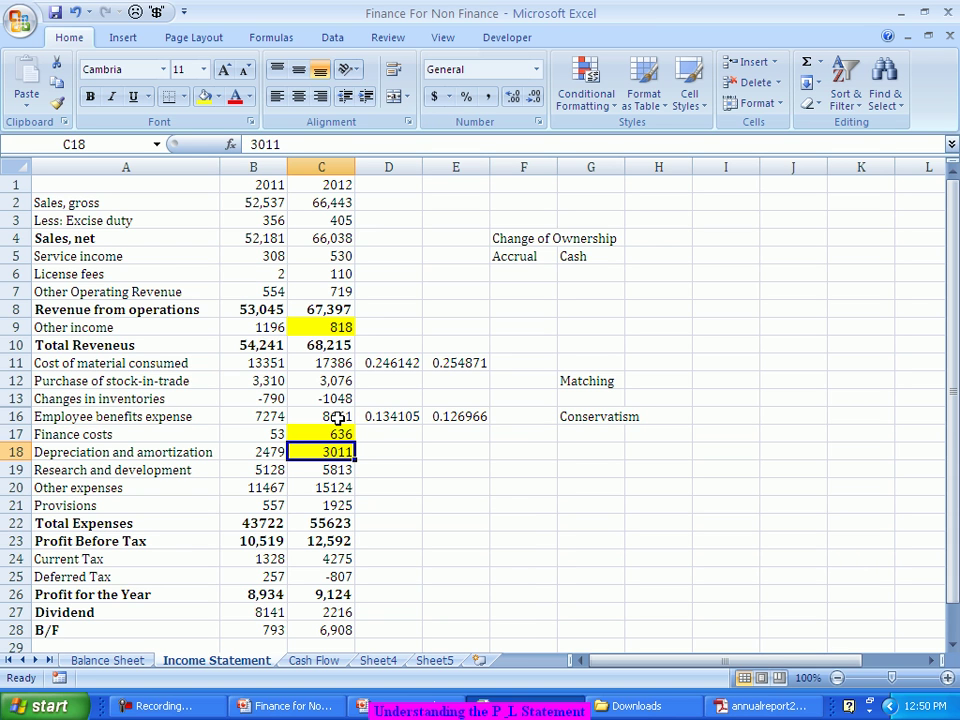
pyautogui.scroll(-1, 214, 472)
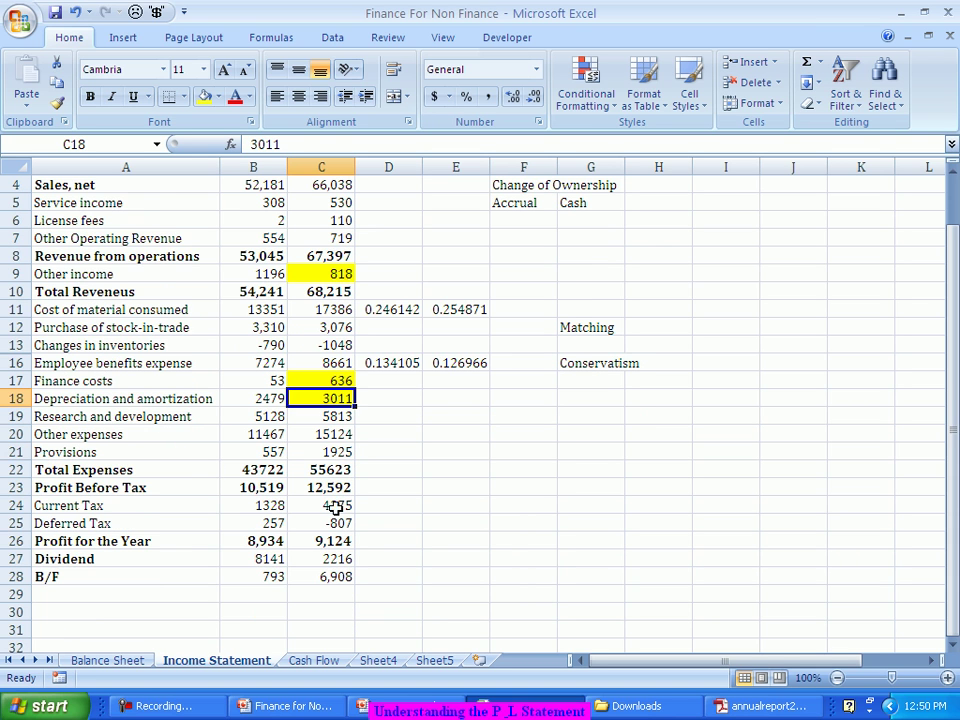
pyautogui.click(318, 453)
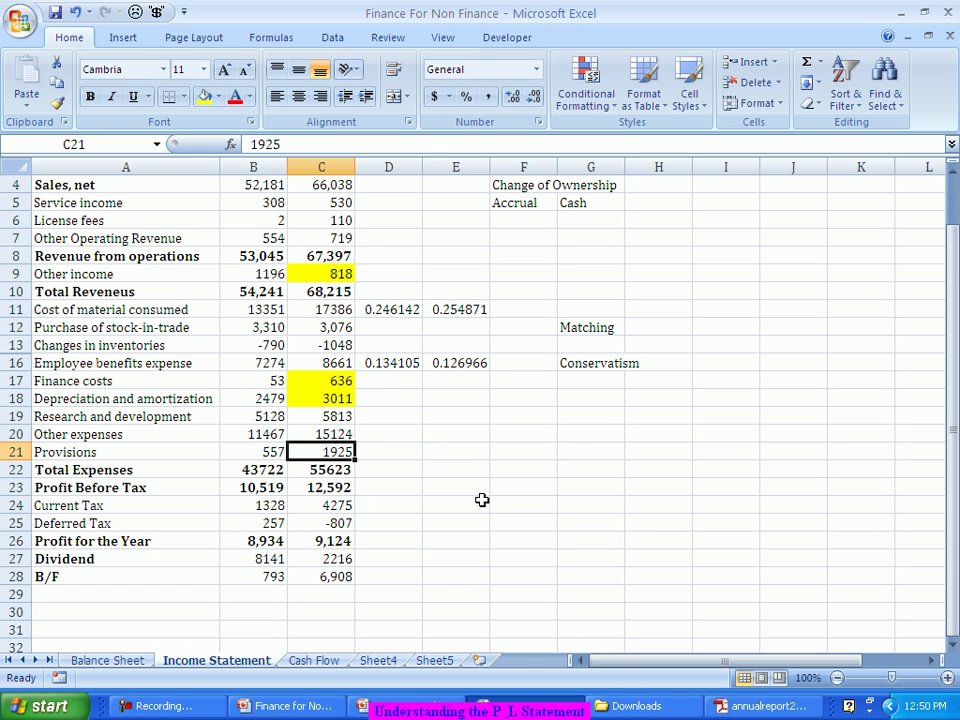
# Start a worked example beside the statement by entering 10L in I9 and 2 in I10.
pyautogui.click(716, 275)
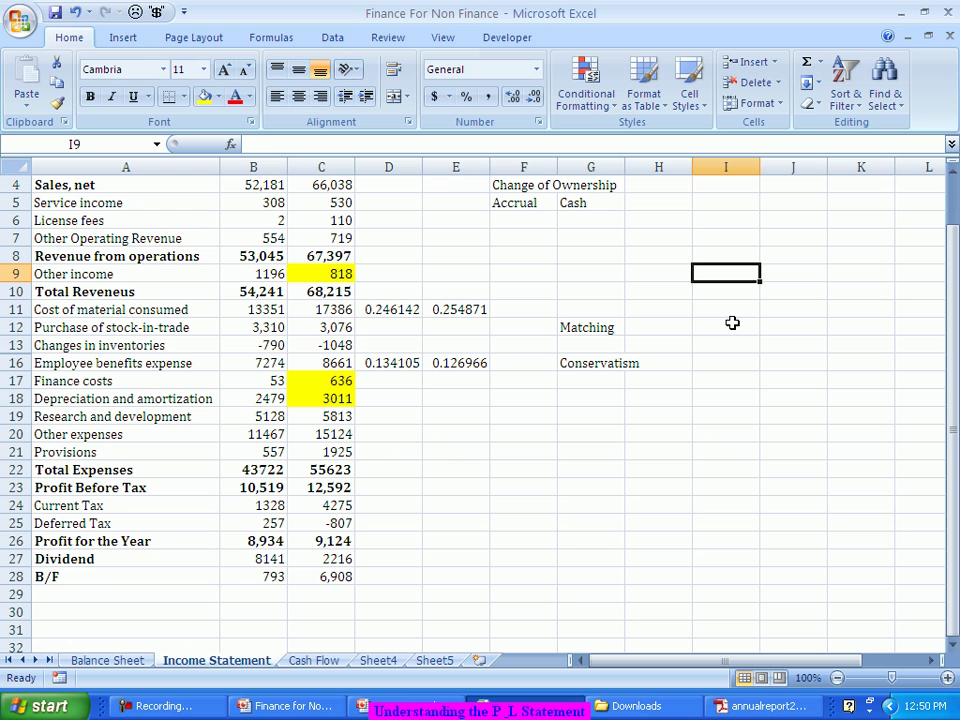
pyautogui.write('10L')
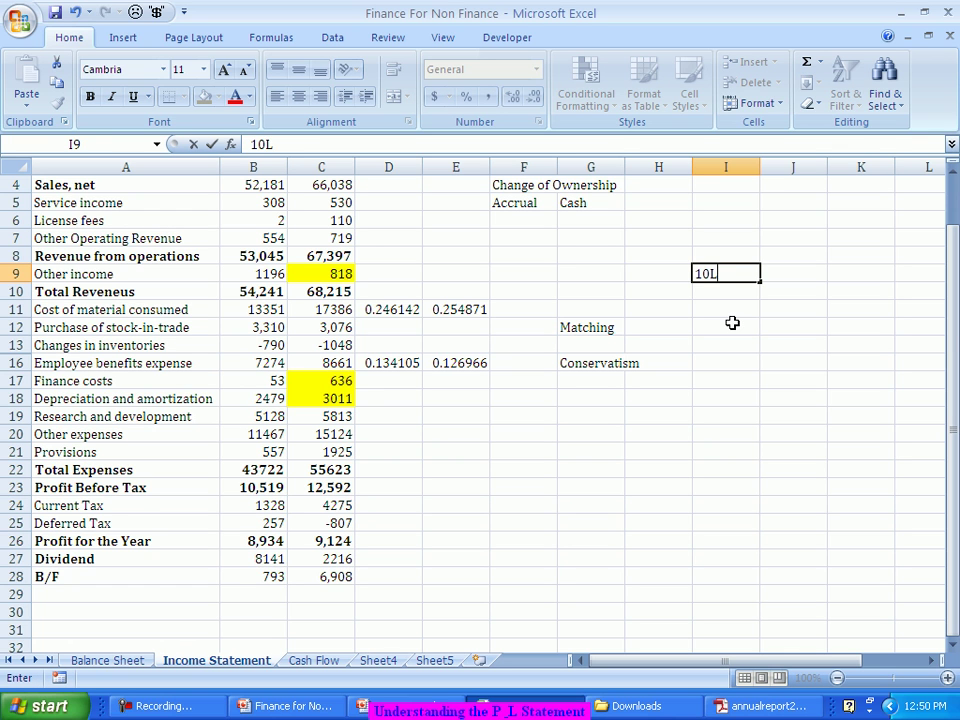
pyautogui.press('Return')
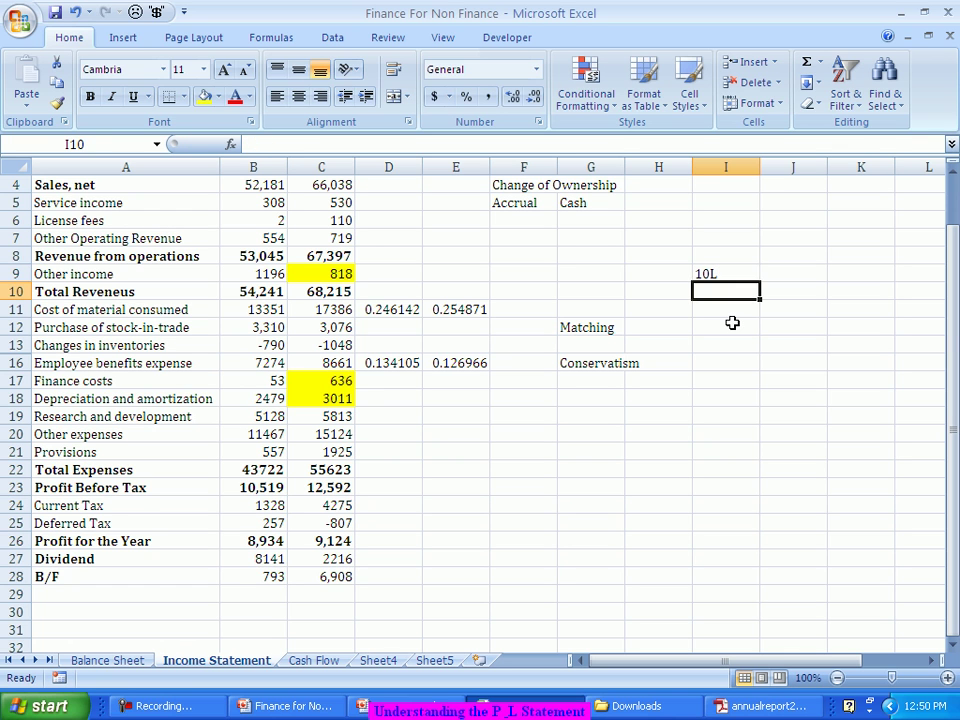
pyautogui.write('2')
pyautogui.press('Tab')
# Continue the yearly amounts of the 10L example by entering 2 in each cell from J10 to M10.
pyautogui.write('5')
pyautogui.press('Tab')
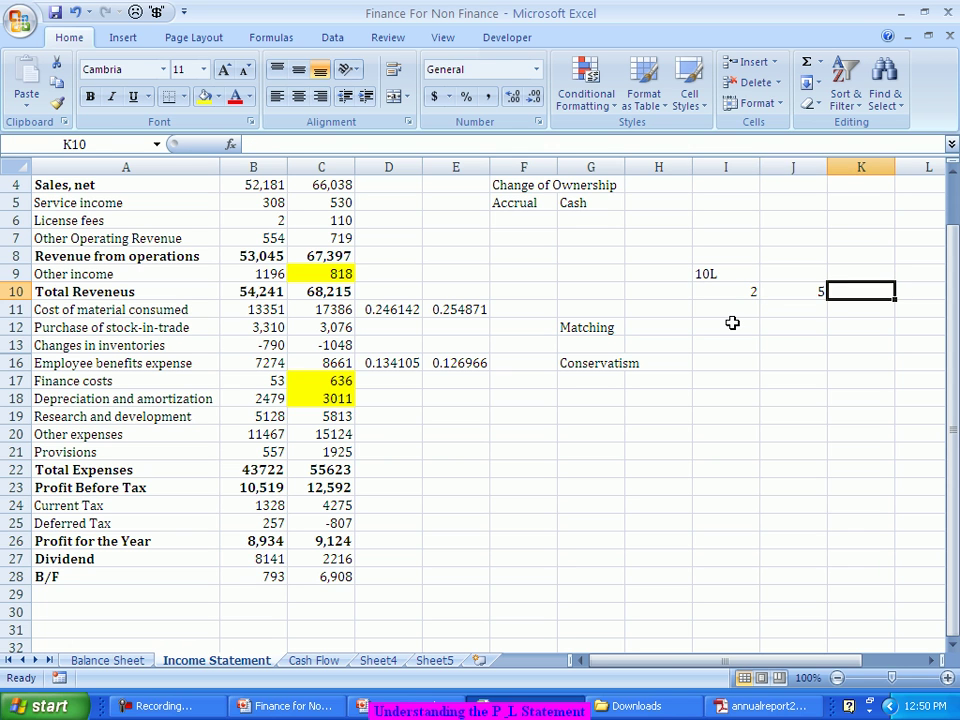
pyautogui.press('Left')
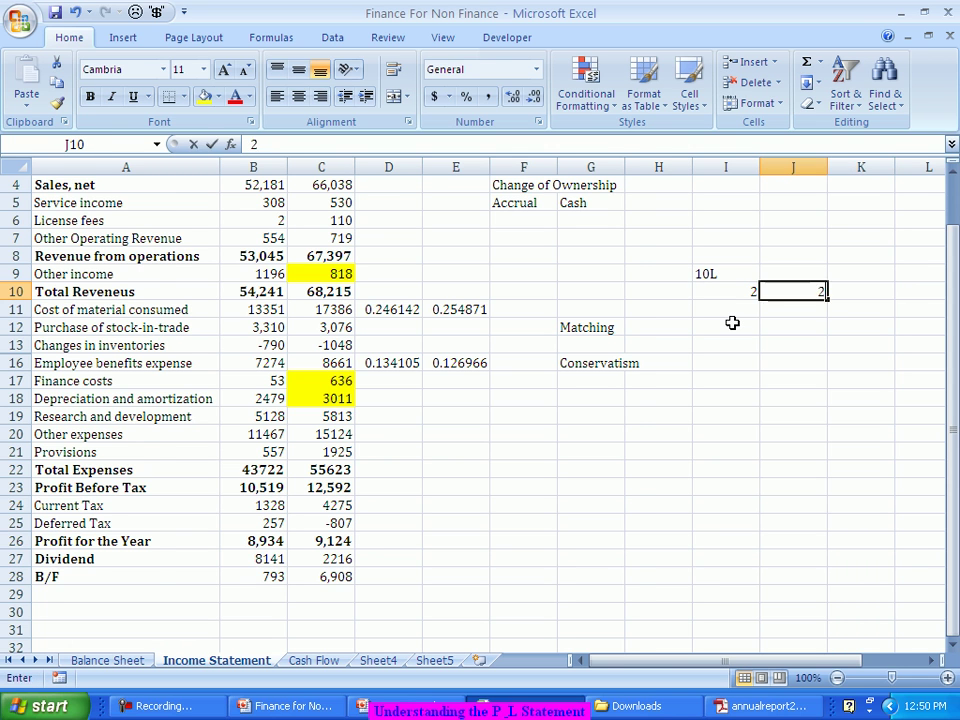
pyautogui.write('2')
pyautogui.press('Tab')
pyautogui.write('2')
pyautogui.press('Tab')
pyautogui.write('2')
pyautogui.press('Tab')
pyautogui.write('2')
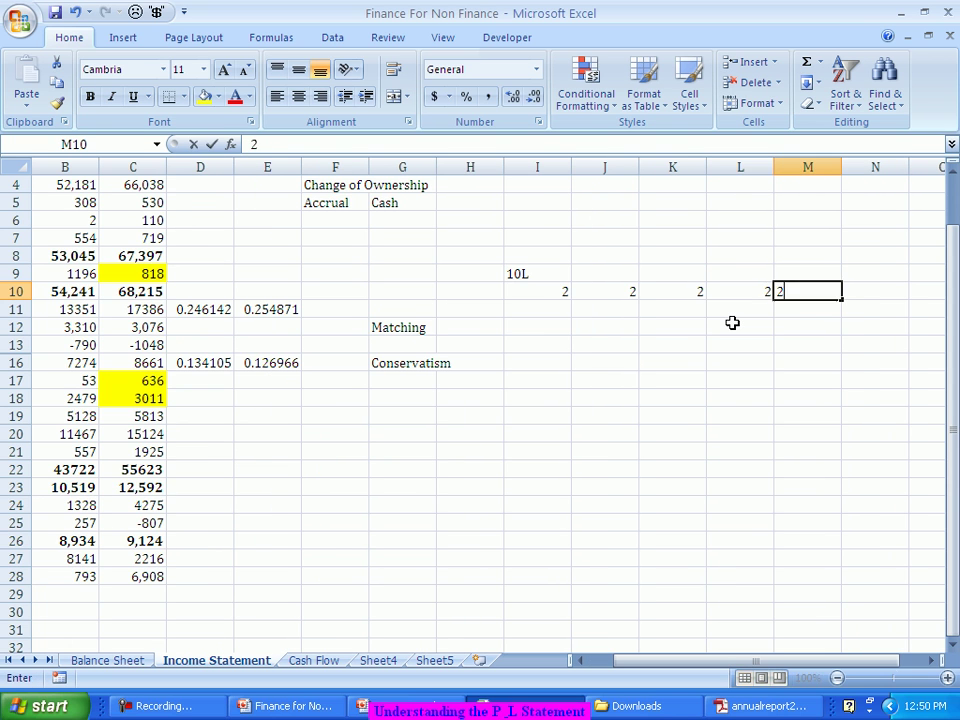
pyautogui.press('Tab')
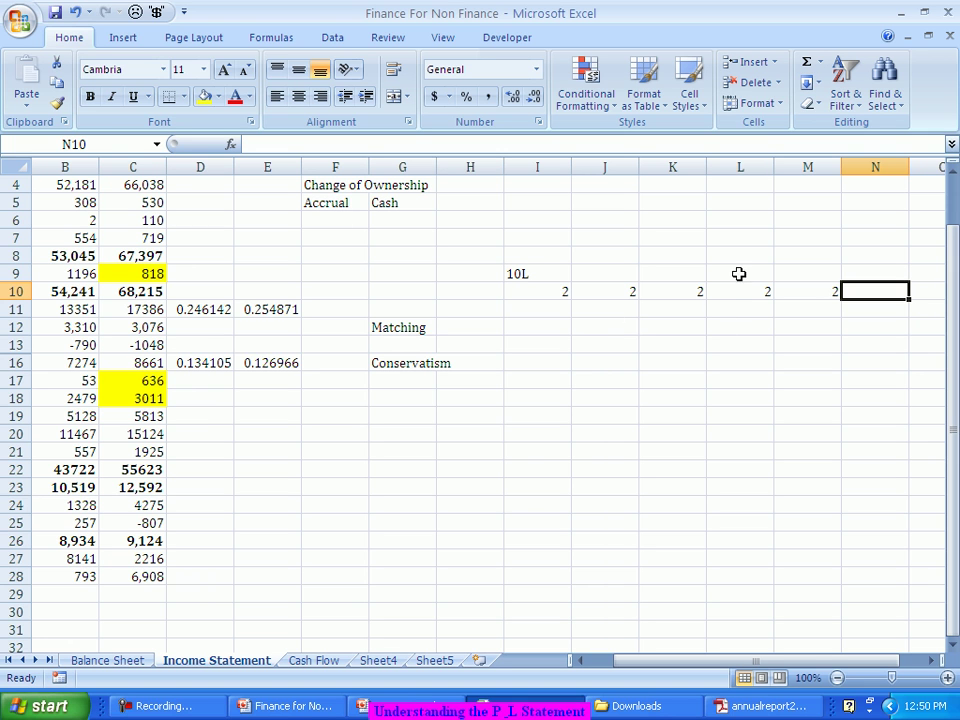
# Enter 20L in I12 as the second amount of the worked example.
pyautogui.click(538, 323)
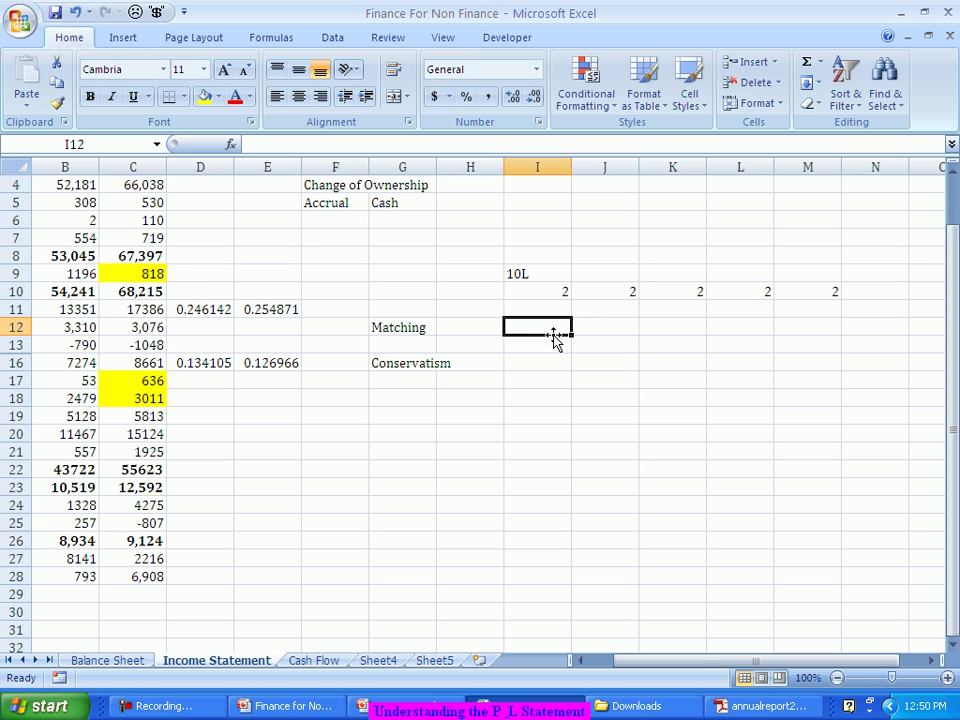
pyautogui.write('20L')
pyautogui.press('Return')
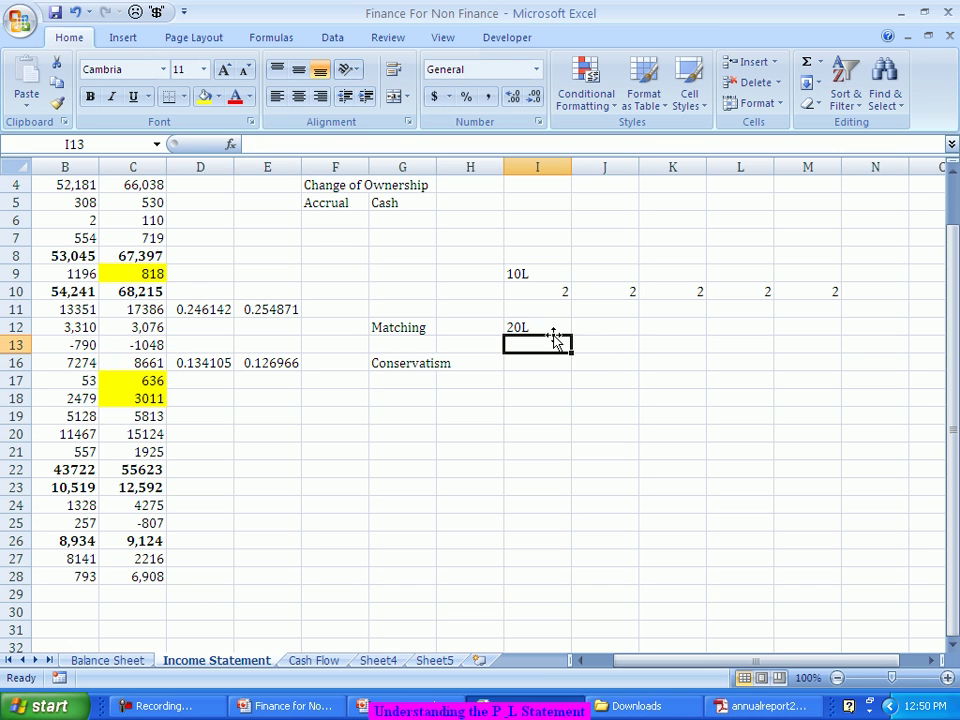
# Enter 2 in each cell from I16 to R16 as the yearly amounts of the 20L example.
pyautogui.press('Down')
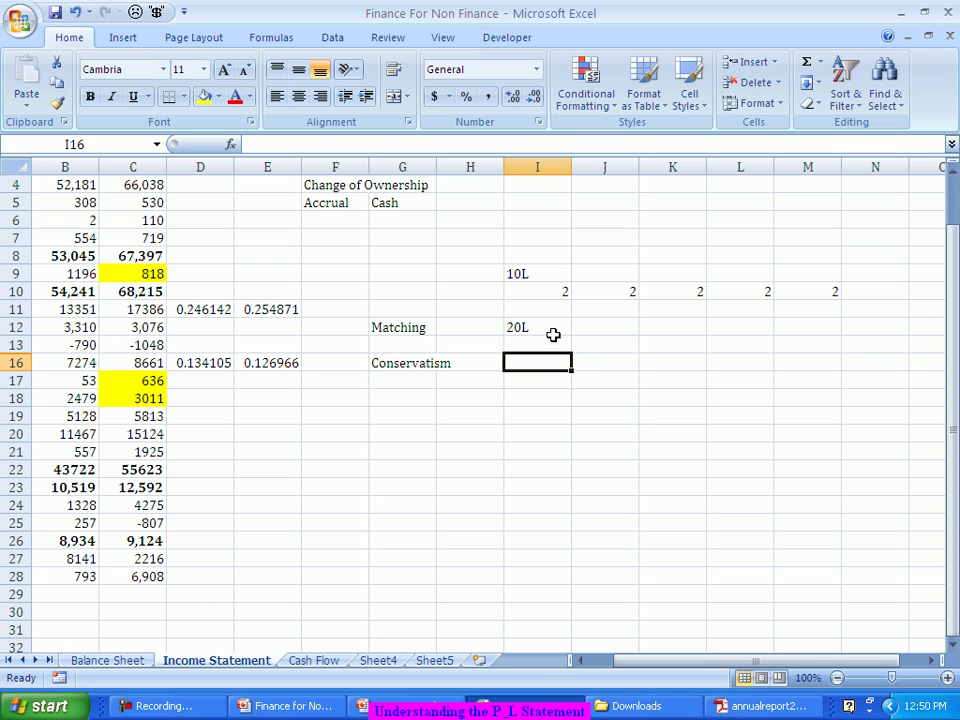
pyautogui.write('2')
pyautogui.press('Tab')
pyautogui.write('2')
pyautogui.press('Tab')
pyautogui.press('Tab')
pyautogui.write('2')
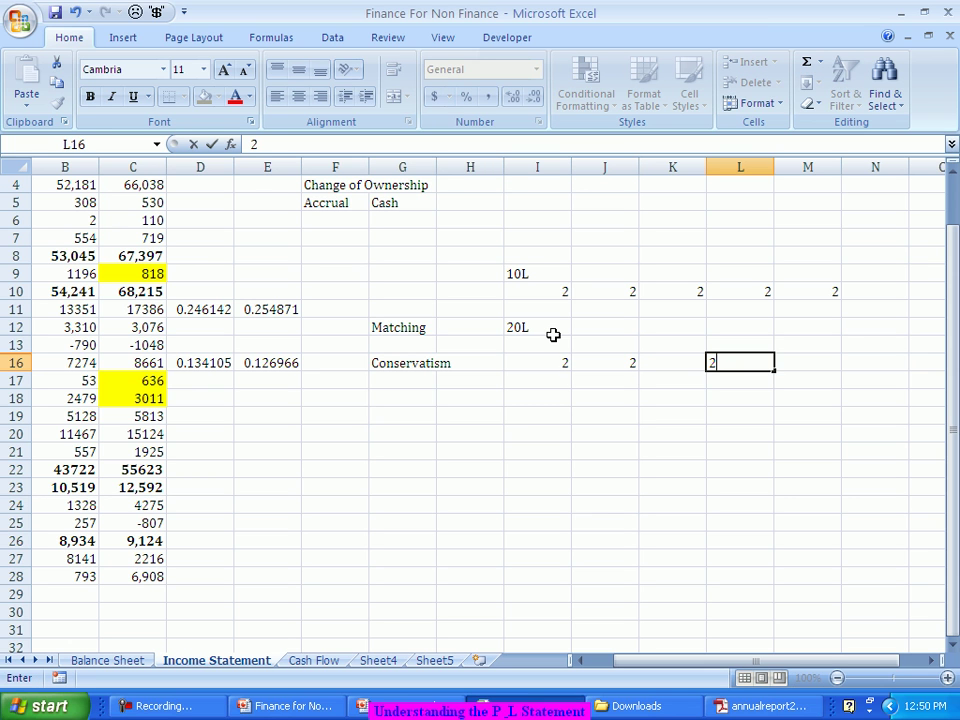
pyautogui.press('Left')
pyautogui.write('2')
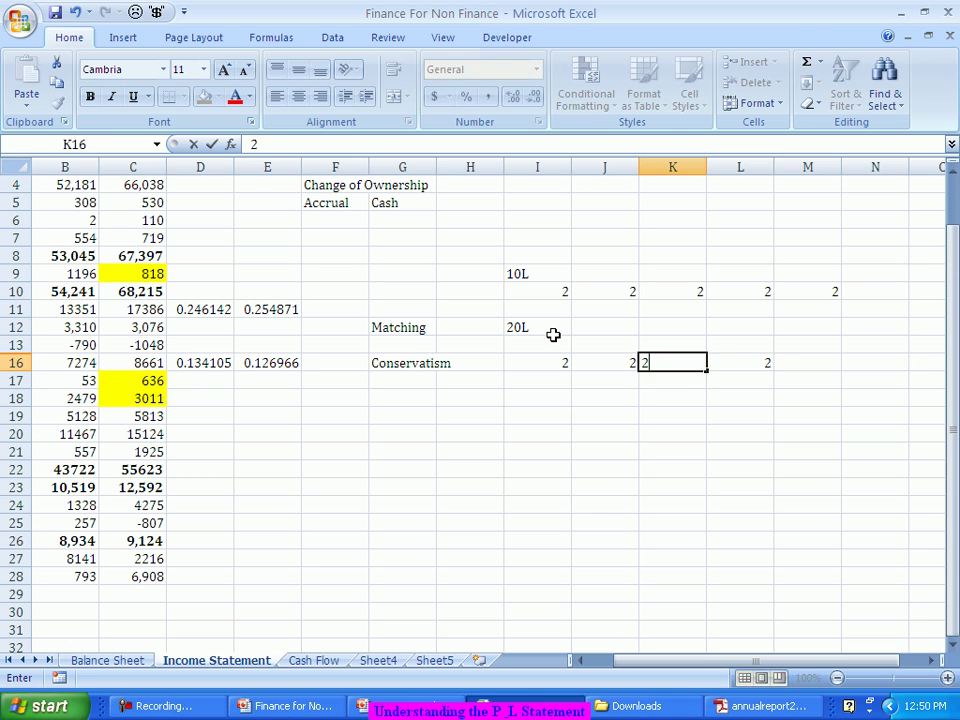
pyautogui.press('Tab')
pyautogui.press('Tab')
pyautogui.write('2')
pyautogui.press('Tab')
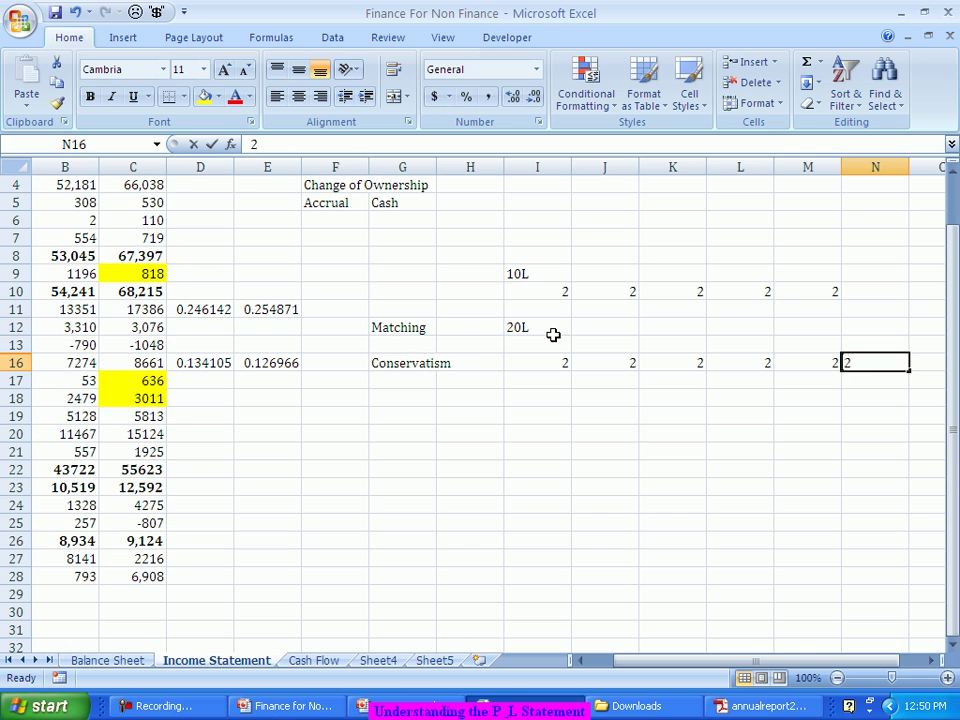
pyautogui.write('2')
pyautogui.press('Tab')
pyautogui.write('2')
pyautogui.press('Tab')
pyautogui.write('2')
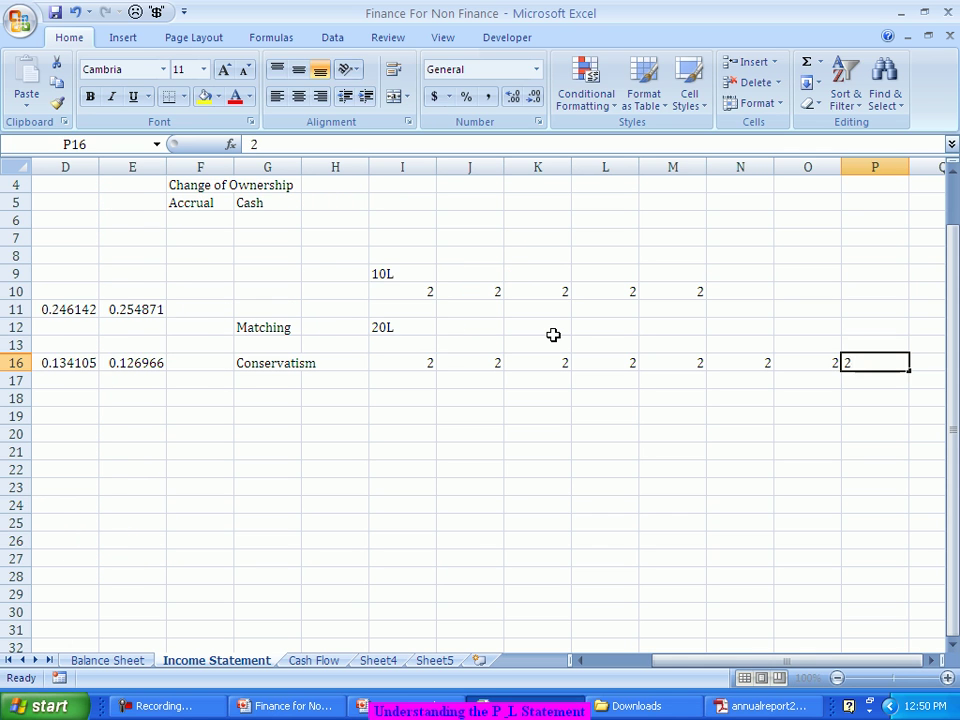
pyautogui.press('Tab')
pyautogui.write('2')
pyautogui.press('Tab')
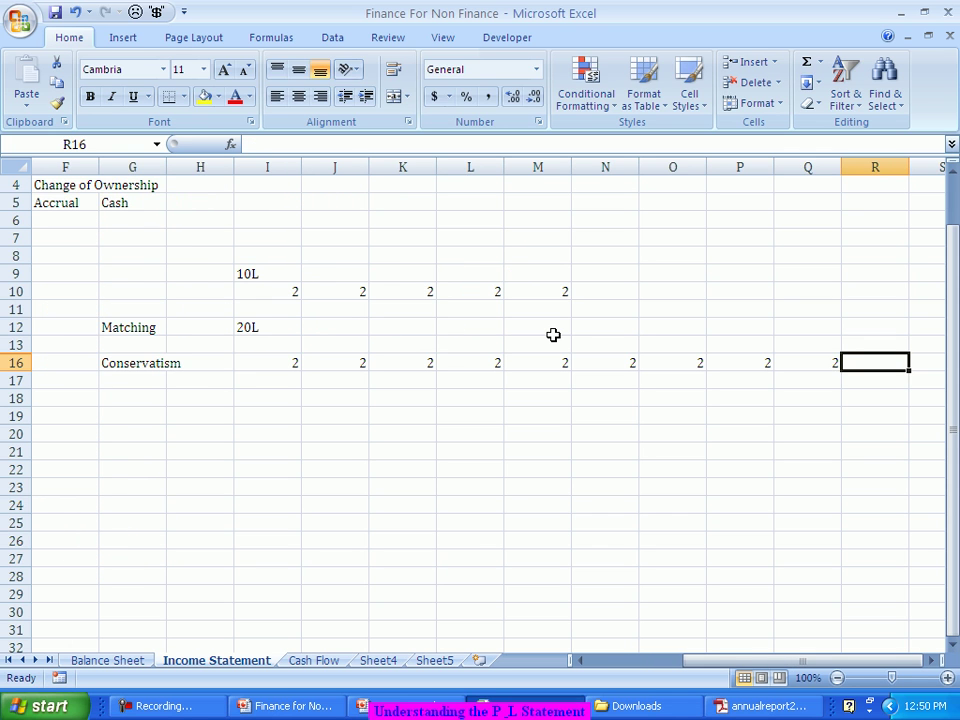
pyautogui.write('2')
pyautogui.press('Tab')
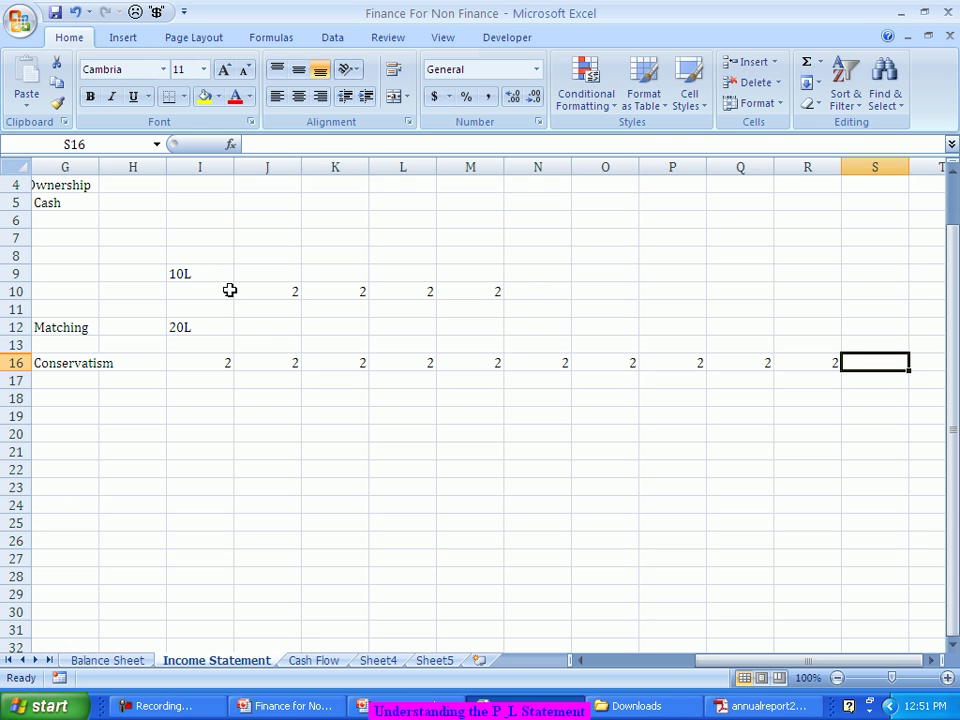
# Compare the yearly amounts of the first two examples in I10:M16 and enter 30L in J19 as the third amount.
pyautogui.moveTo(221, 289); pyautogui.dragTo(215, 363)
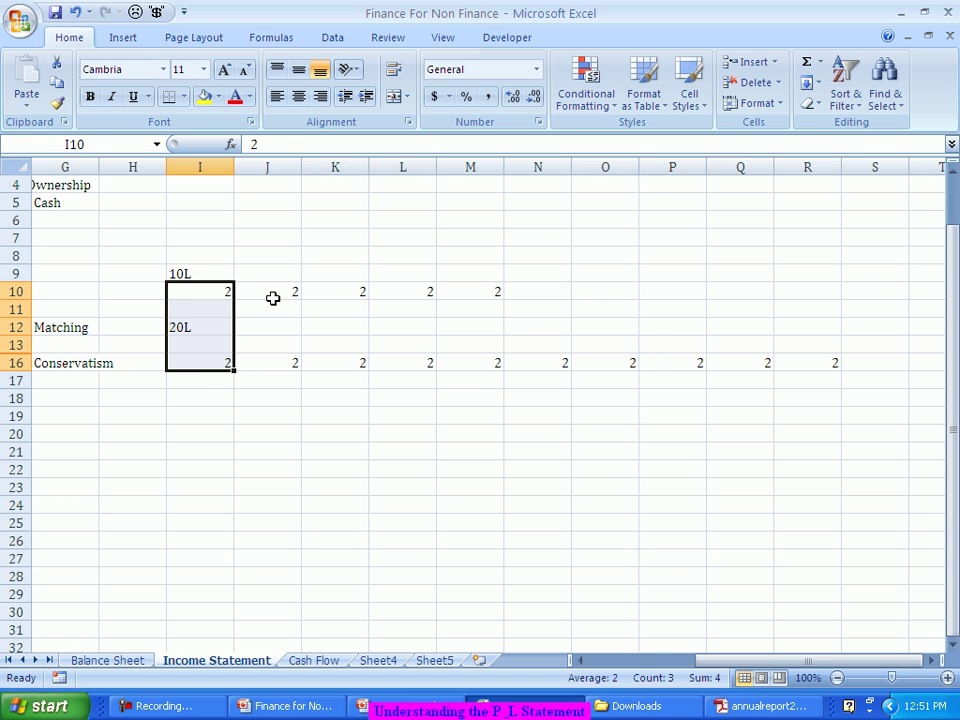
pyautogui.moveTo(279, 295); pyautogui.dragTo(460, 365)
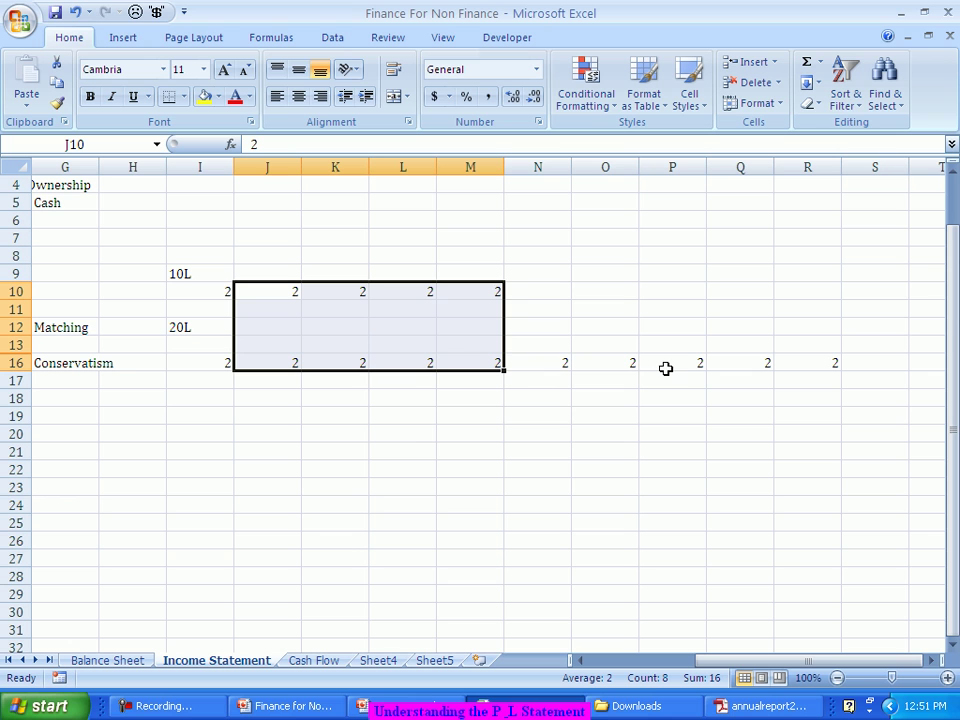
pyautogui.click(284, 415)
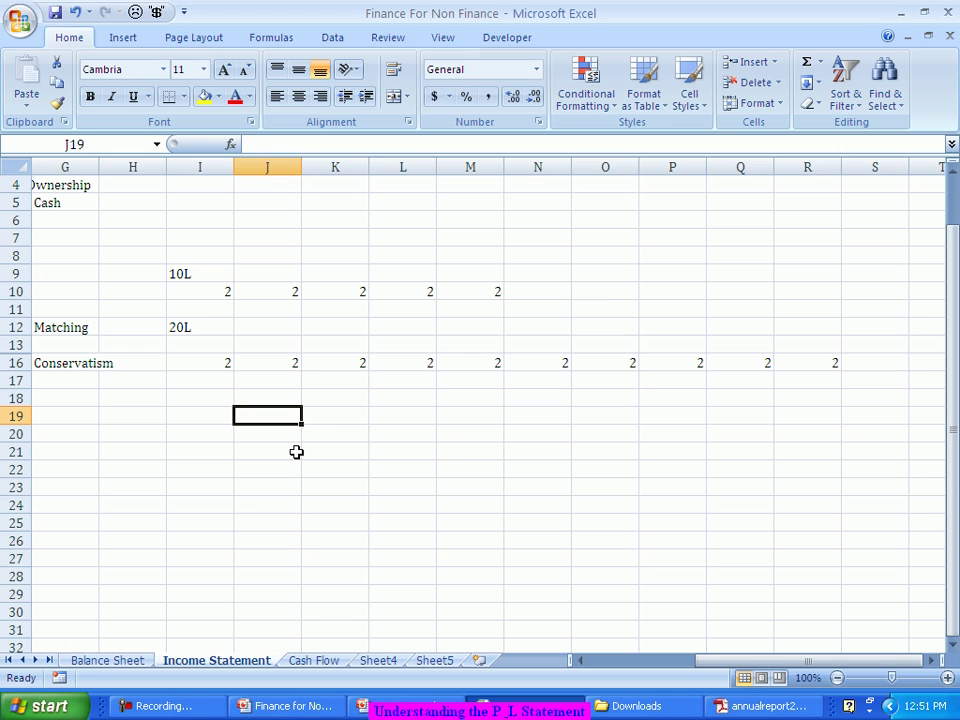
pyautogui.write('30L')
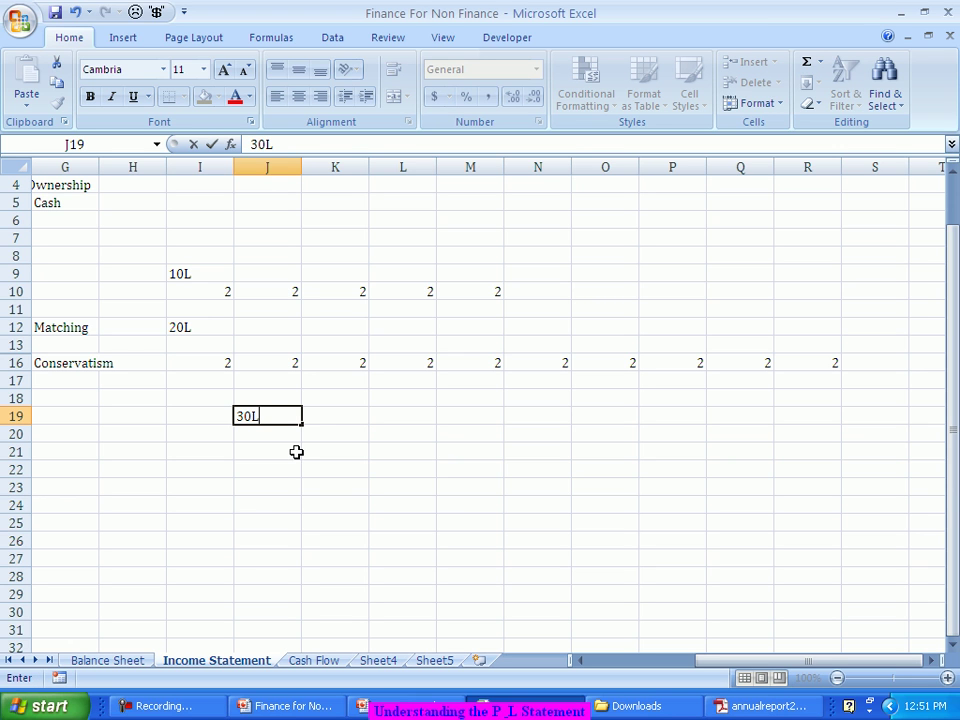
pyautogui.press('Return')
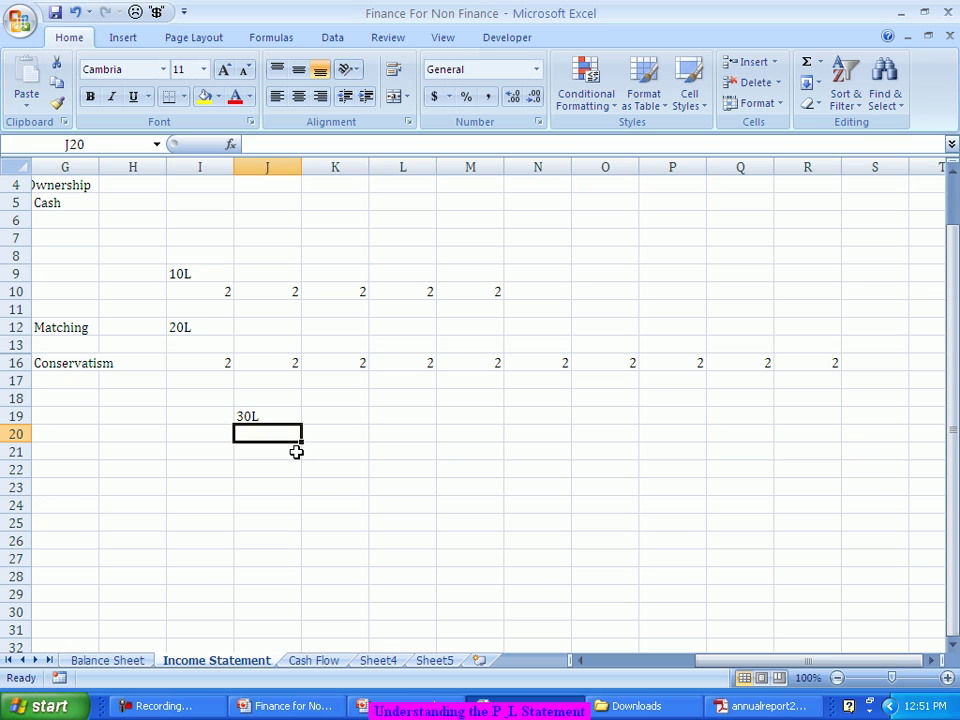
# Enter 6 in each cell from J20 to N20 for the 30L example and select J10:J20 to compare that year's amounts.
pyautogui.write('6')
pyautogui.press('Tab')
pyautogui.write('6')
pyautogui.press('Tab')
pyautogui.write('6')
pyautogui.press('Tab')
pyautogui.write('6')
pyautogui.press('Tab')
pyautogui.write('6')
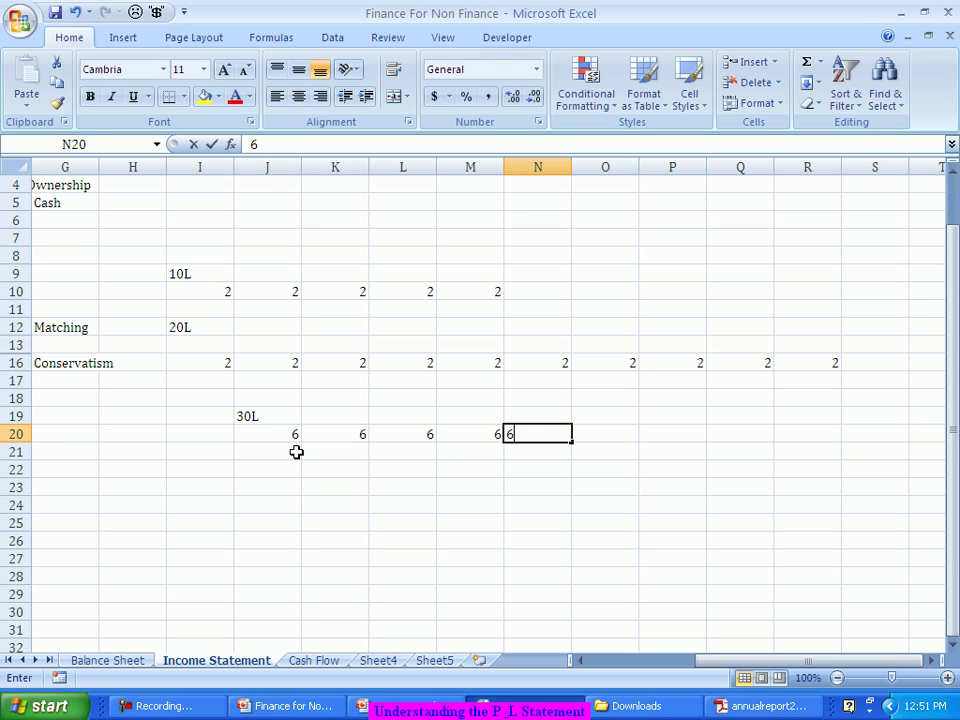
pyautogui.press('Tab')
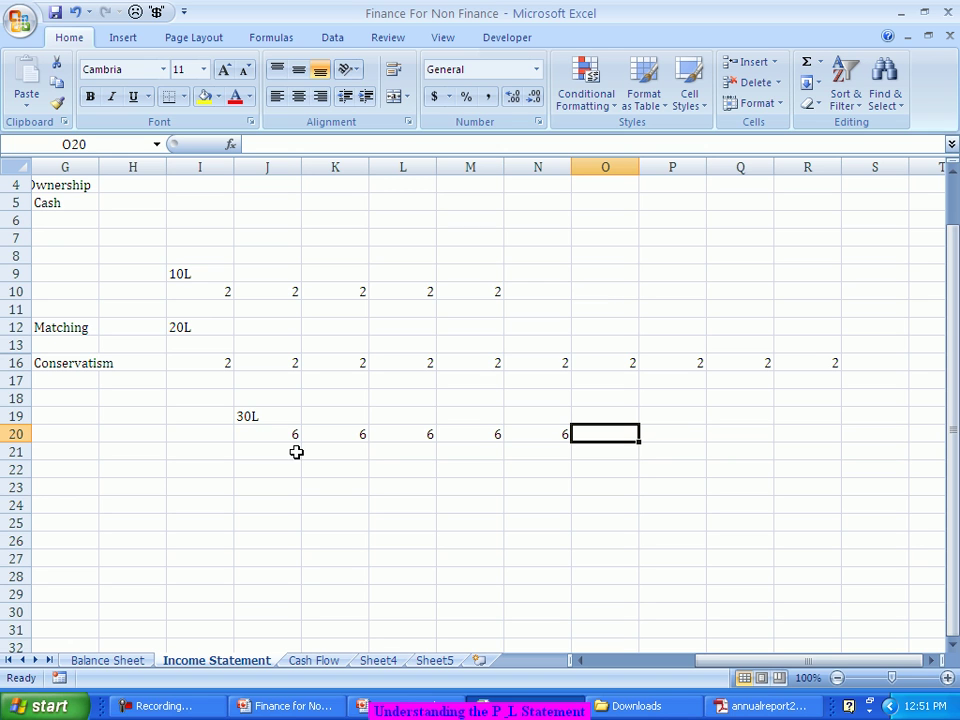
pyautogui.moveTo(276, 297); pyautogui.dragTo(256, 425)
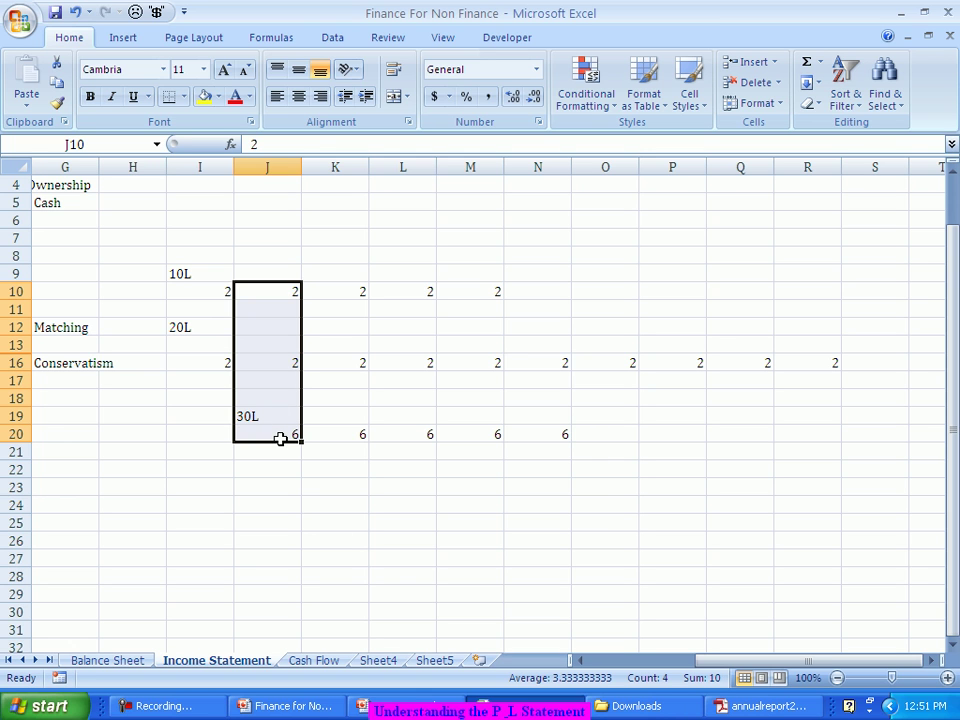
# Add a fourth amount to the worked example with 10L in O21 and 5 in both O22 and P22.
pyautogui.click(597, 476)
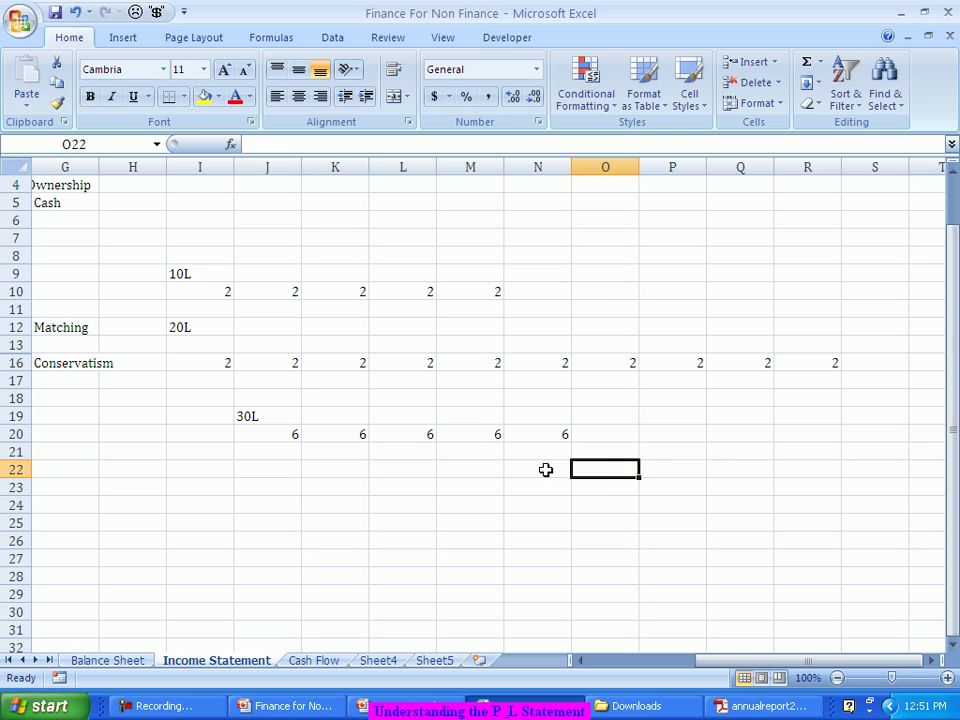
pyautogui.click(613, 453)
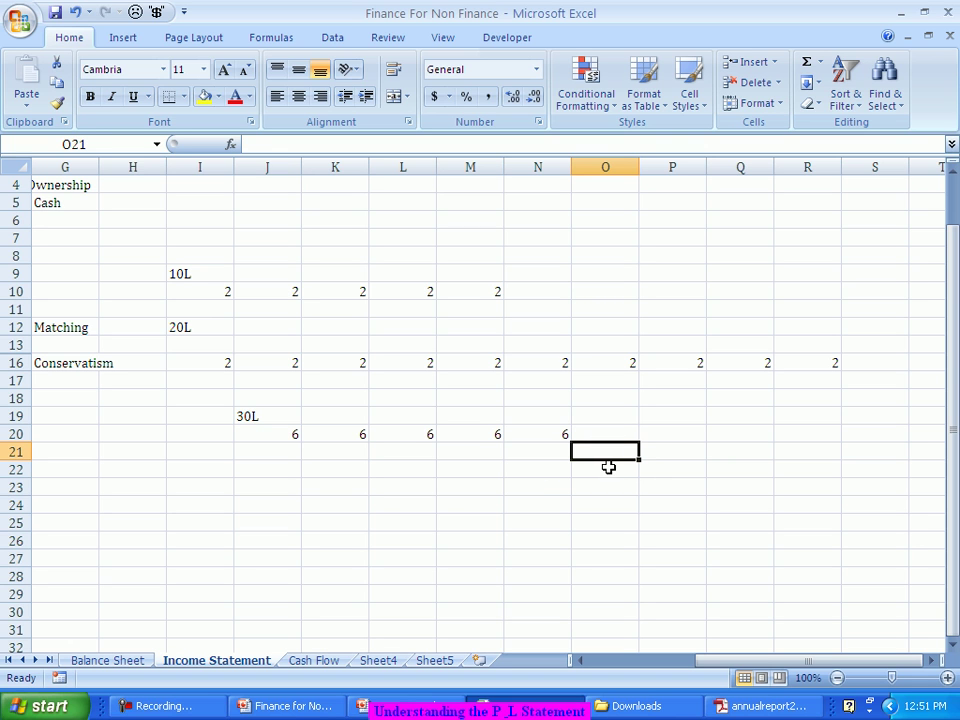
pyautogui.write('10L')
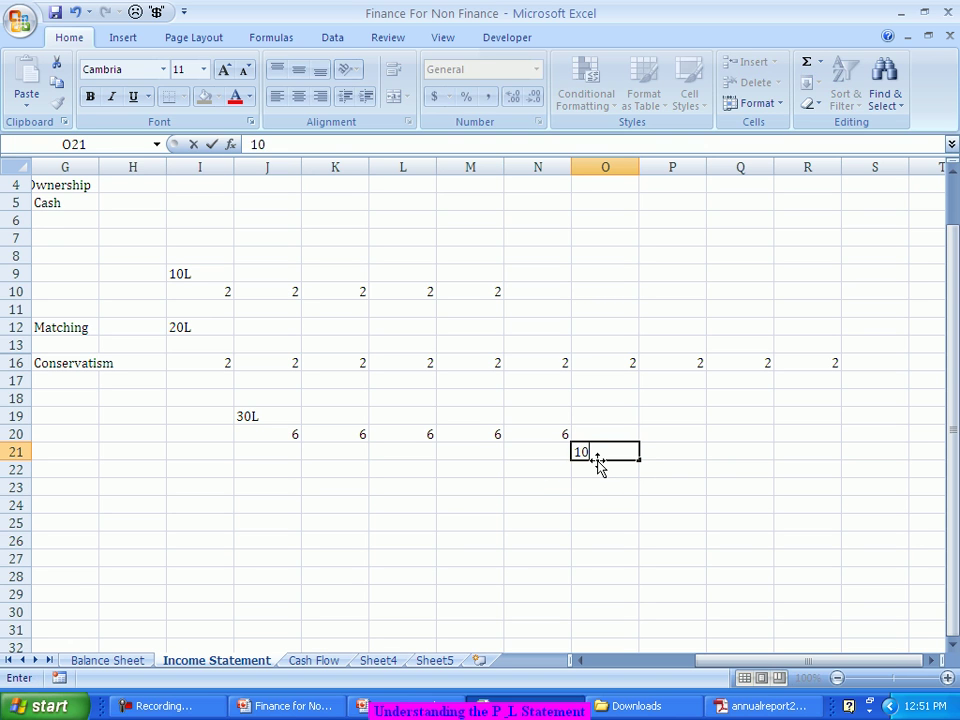
pyautogui.press('Return')
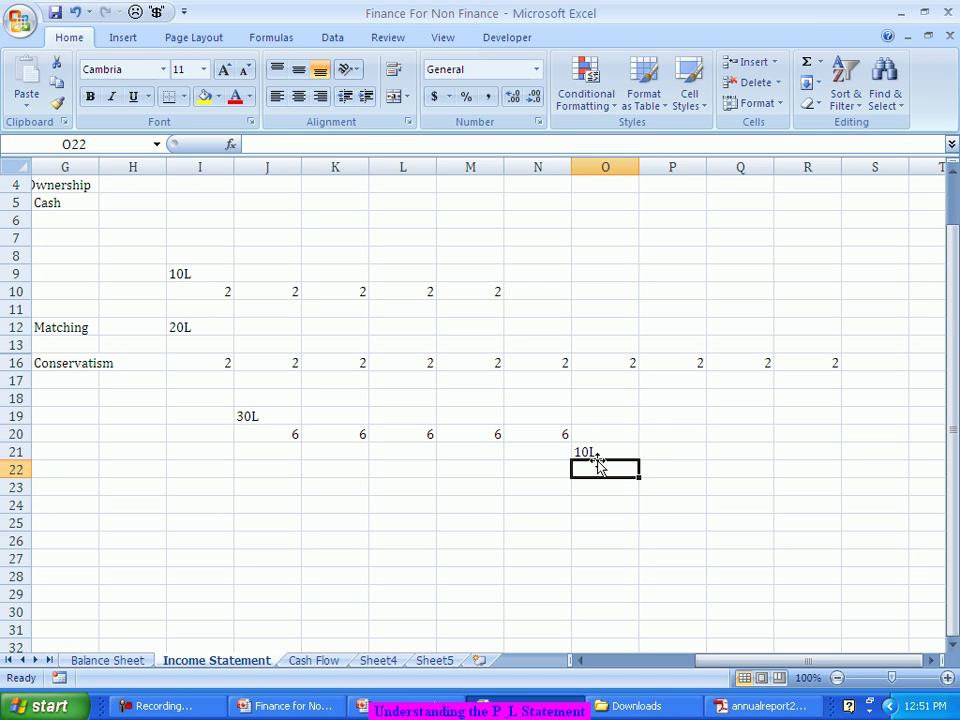
pyautogui.write('5')
pyautogui.press('Tab')
pyautogui.write('5')
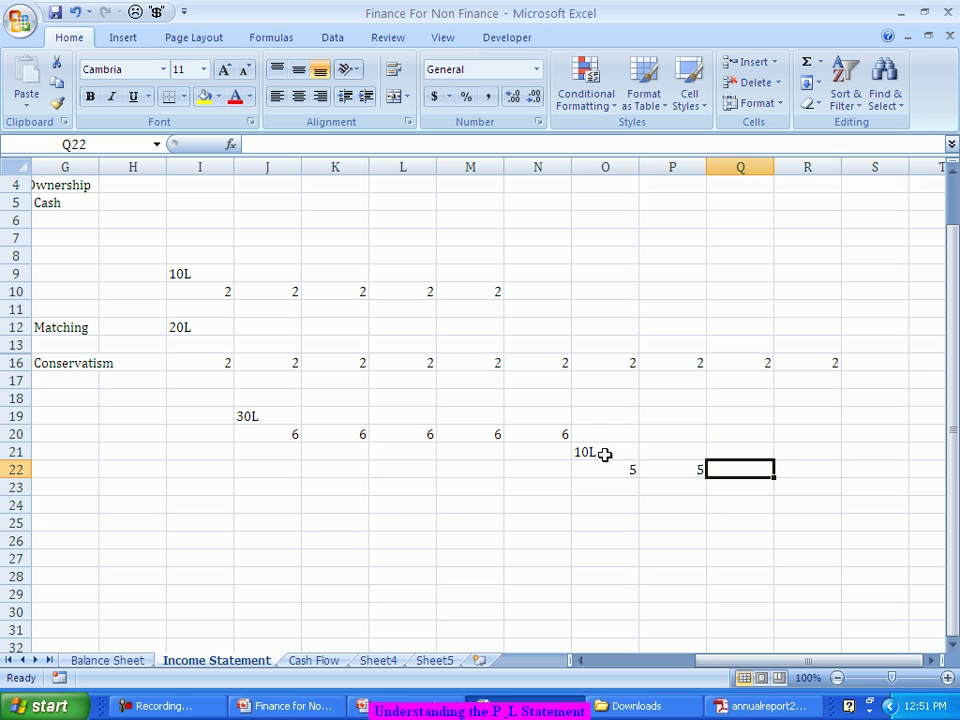
# Examine the yearly amounts in columns O and Q and the spread of the first 10L across I10:M10.
pyautogui.click(620, 363)
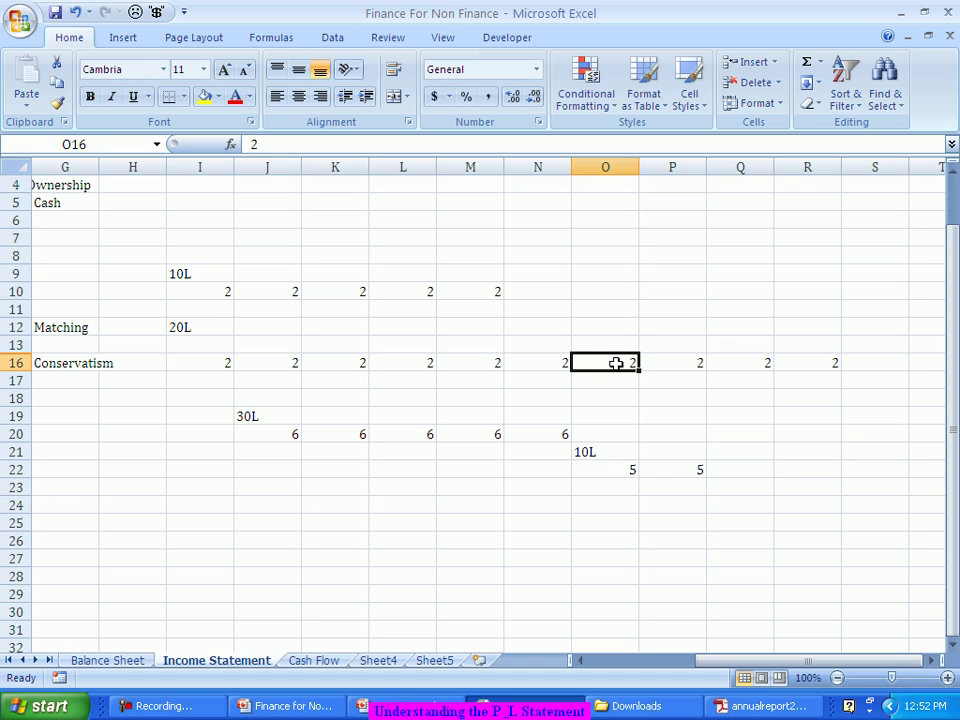
pyautogui.click(615, 472)
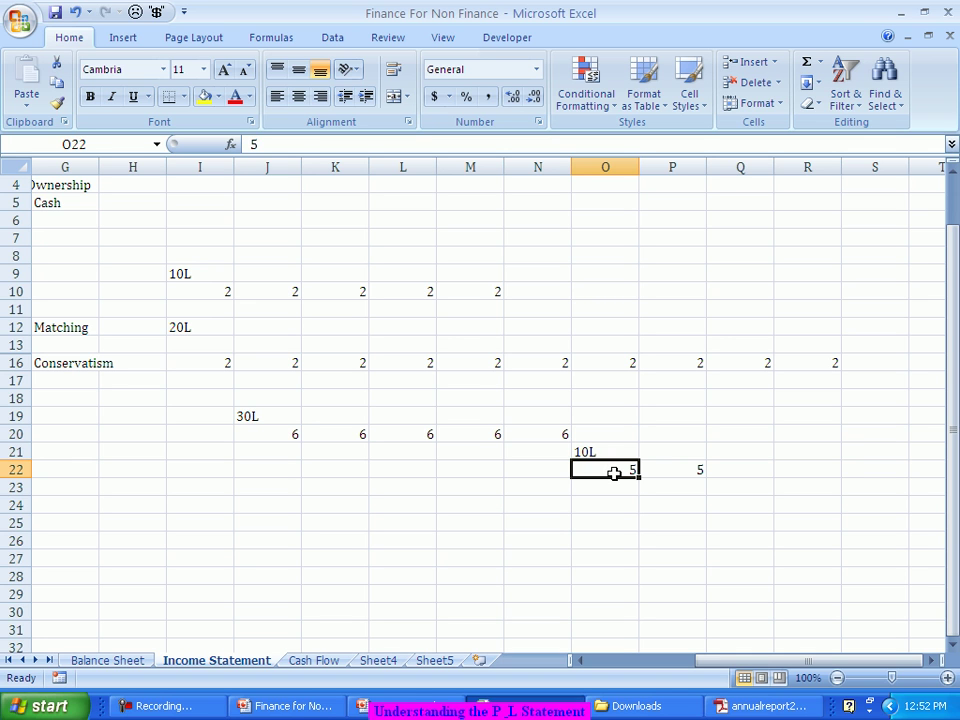
pyautogui.click(759, 467)
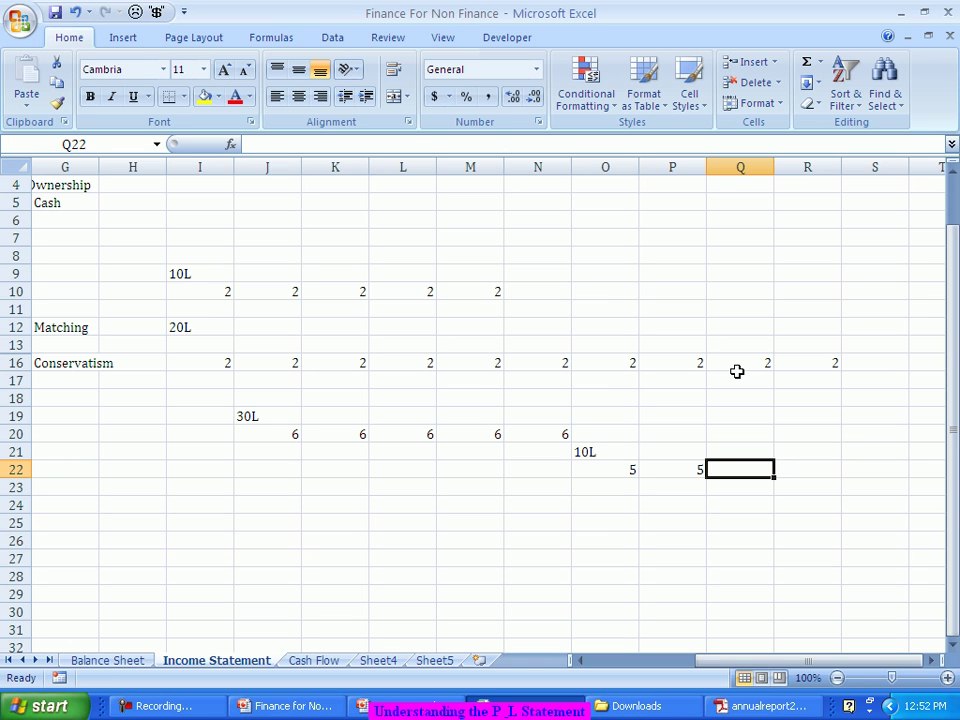
pyautogui.click(737, 379)
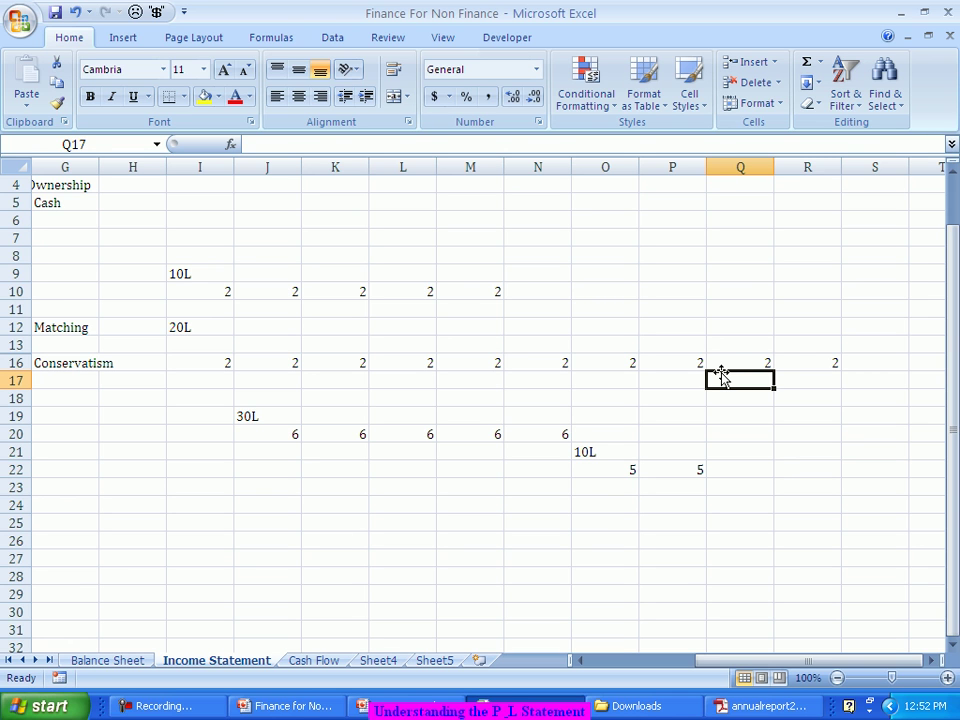
pyautogui.click(734, 363)
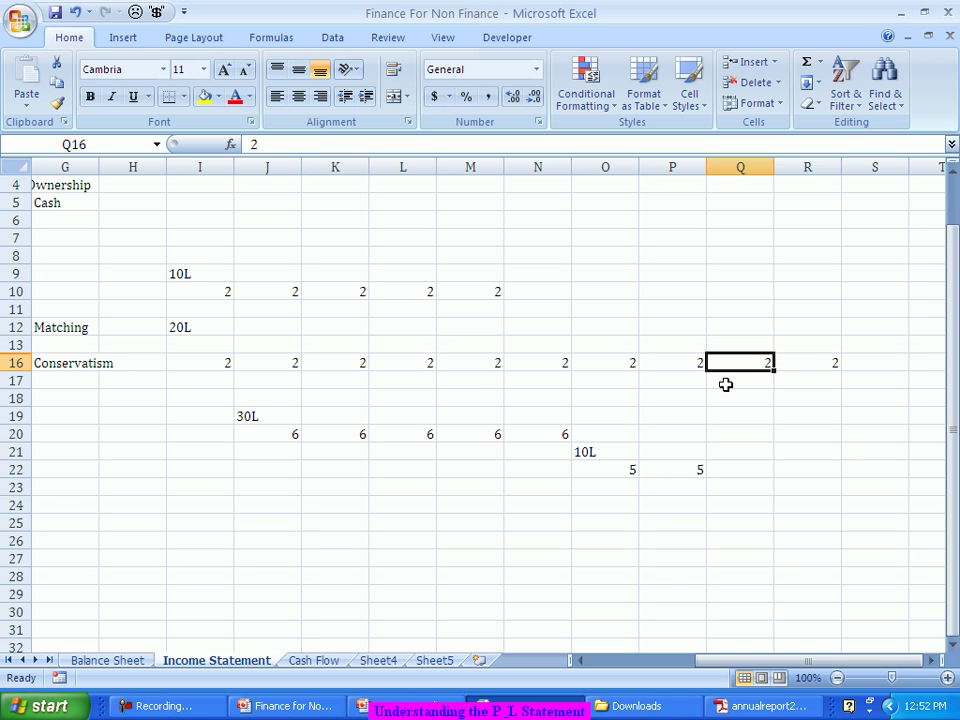
pyautogui.click(172, 271)
pyautogui.moveTo(227, 287); pyautogui.dragTo(475, 287)
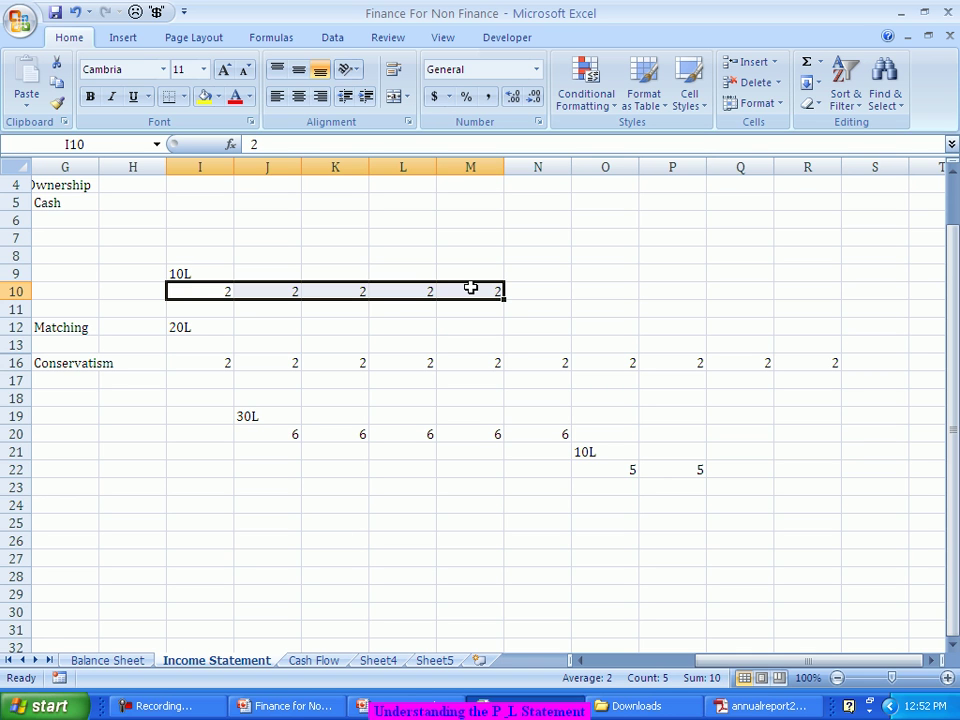
pyautogui.click(540, 290)
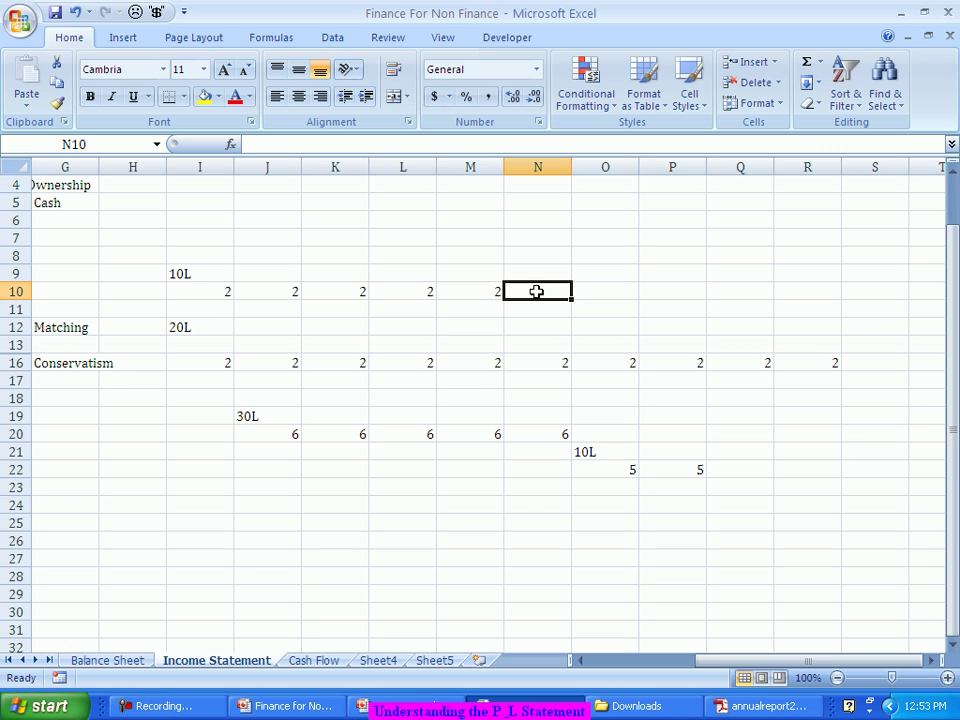
# Return to the statement lines and examine the 2012 depreciation and amortization and provisions figures.
pyautogui.moveTo(743, 663); pyautogui.dragTo(574, 664)
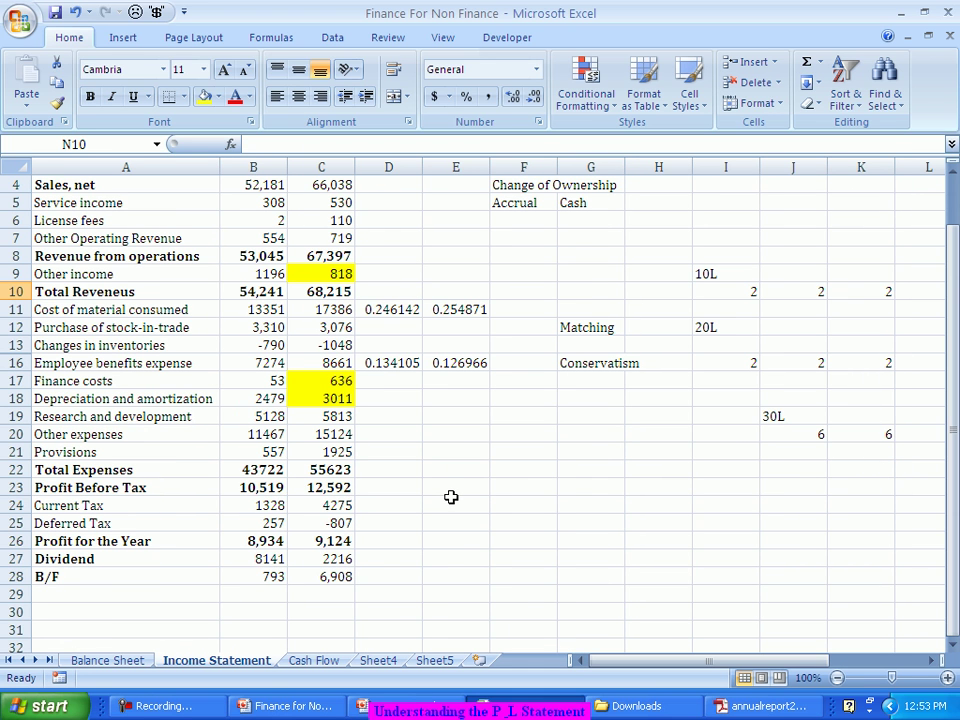
pyautogui.click(321, 398)
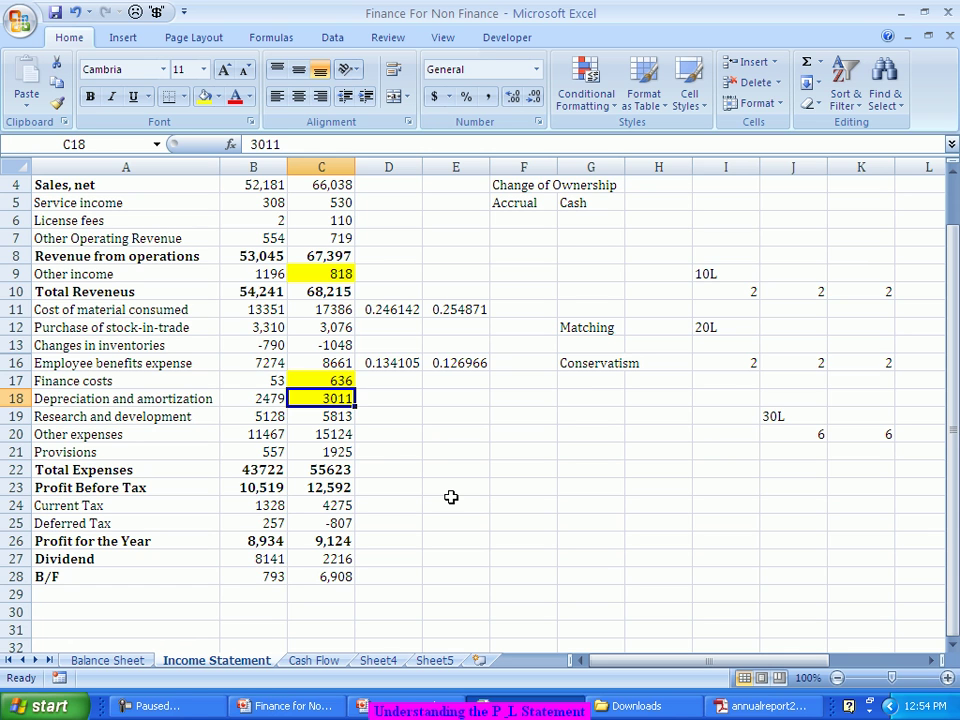
pyautogui.click(313, 451)
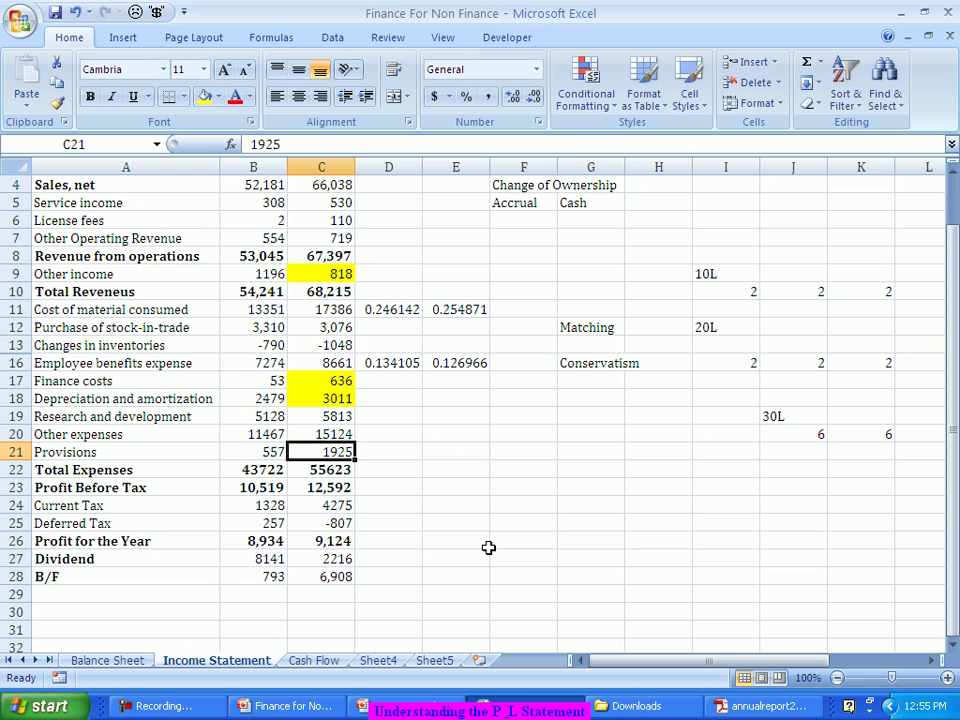
pyautogui.click(146, 398)
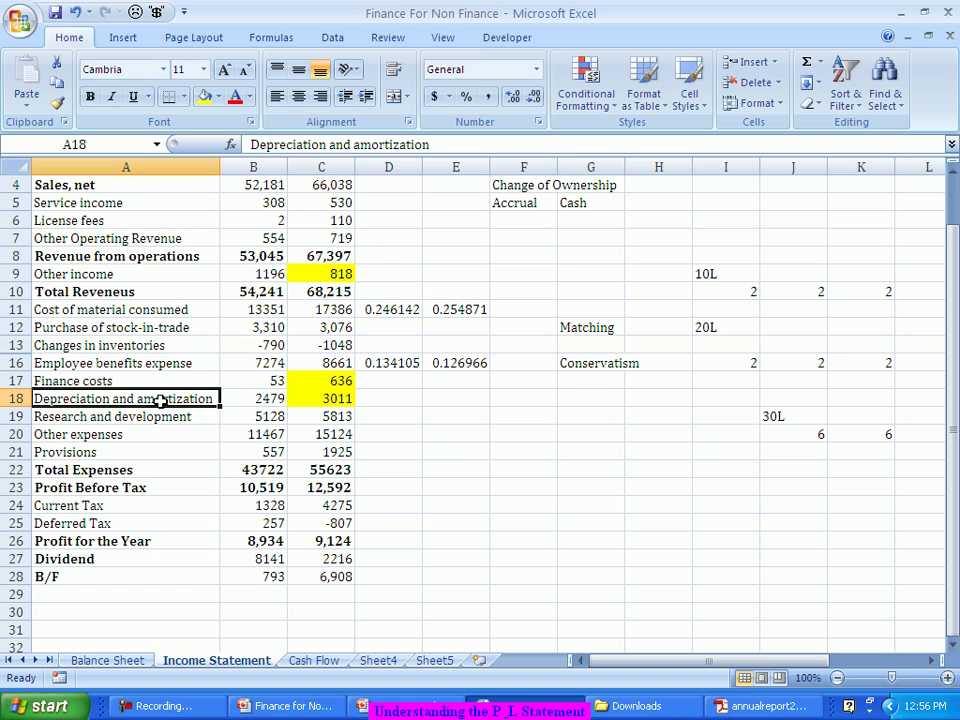
pyautogui.click(308, 401)
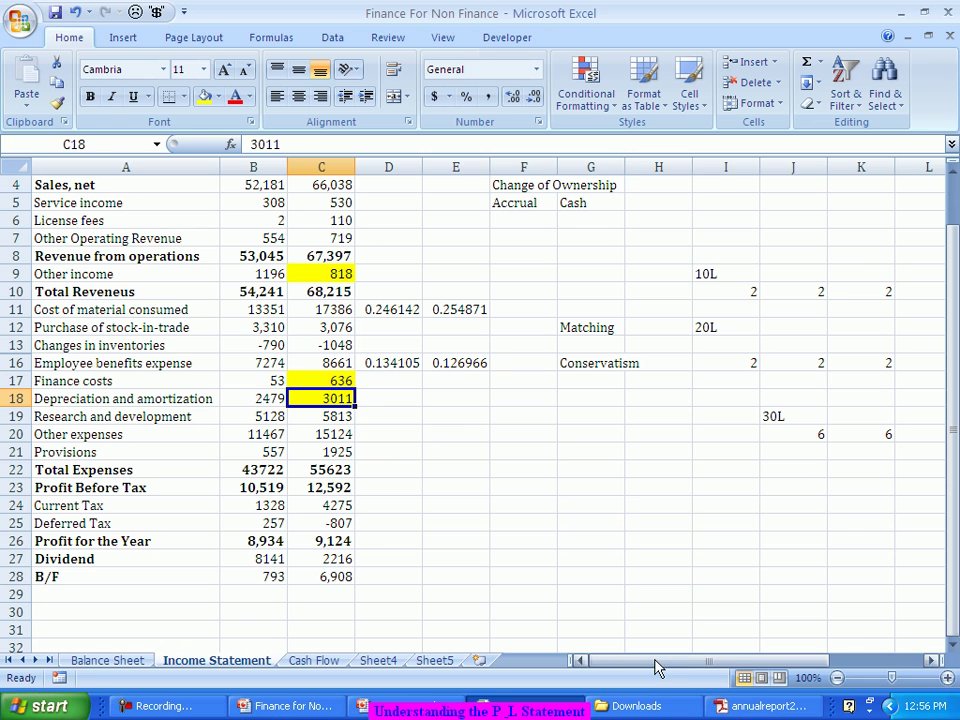
# Switch to annualreport2012.pdf in Adobe Reader, locate note 2.7 Fixed Assets on page 118 and examine its tangible assets list.
pyautogui.click(765, 706)
pyautogui.scroll(15, 588, 500)
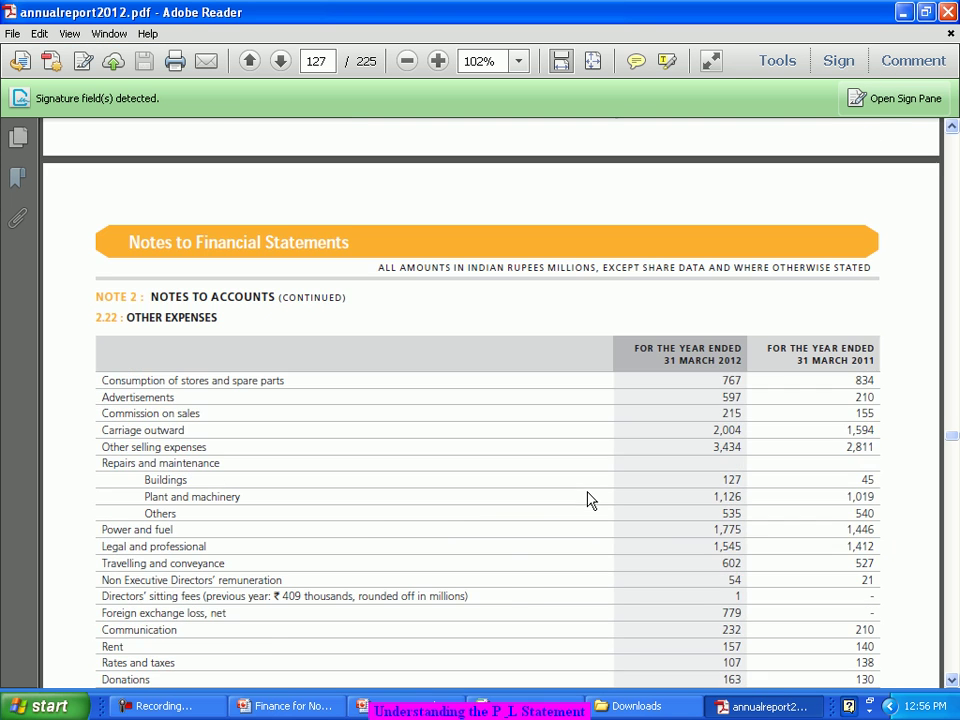
pyautogui.scroll(20, 563, 484)
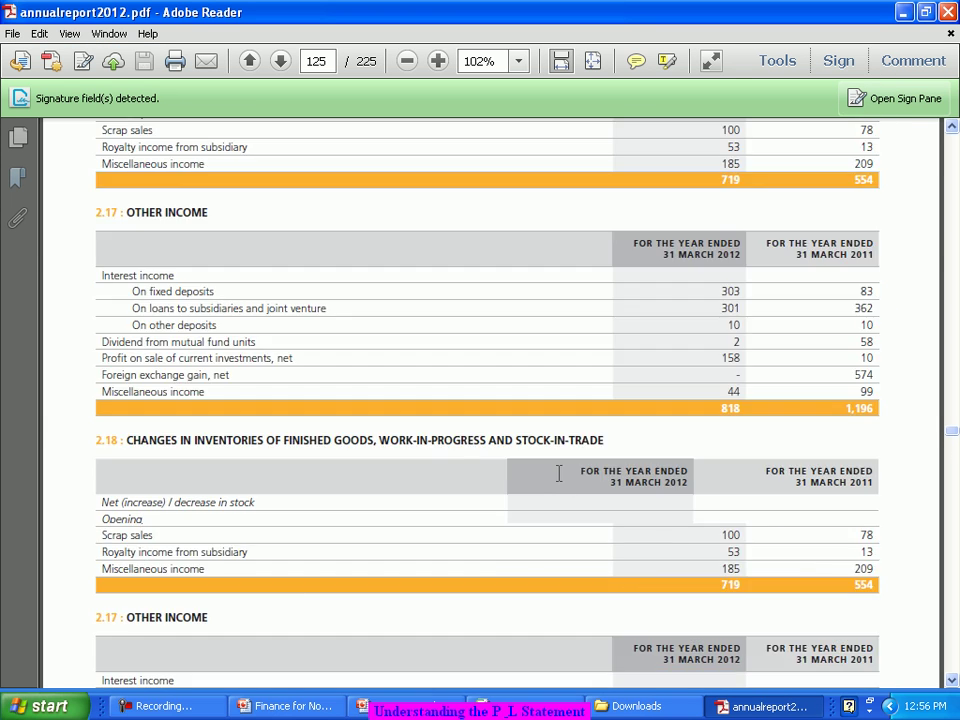
pyautogui.scroll(20, 533, 462)
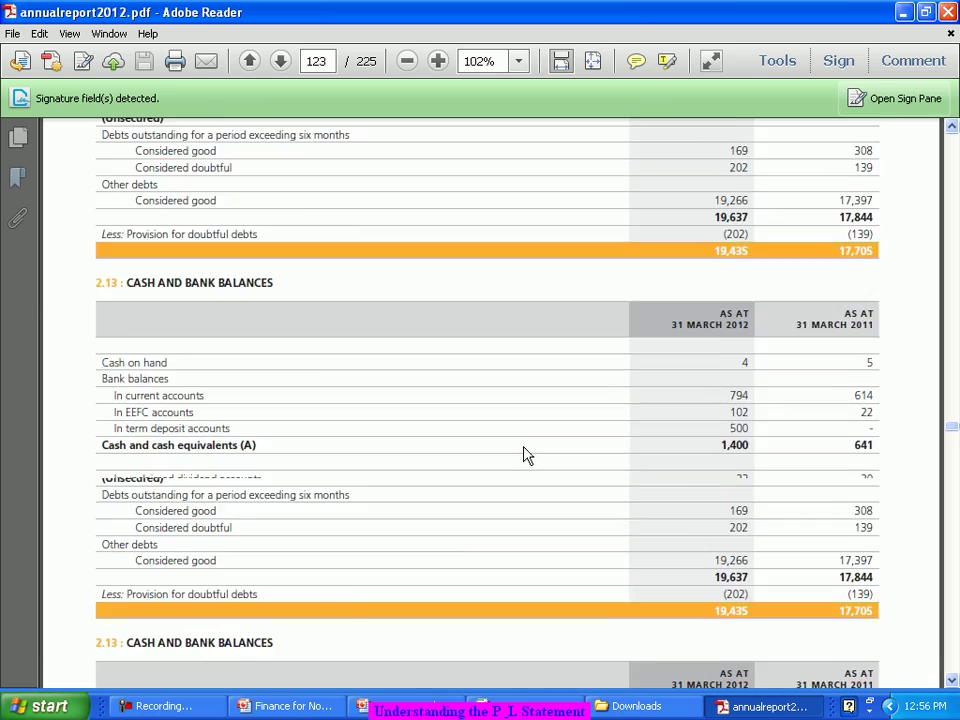
pyautogui.scroll(20, 510, 435)
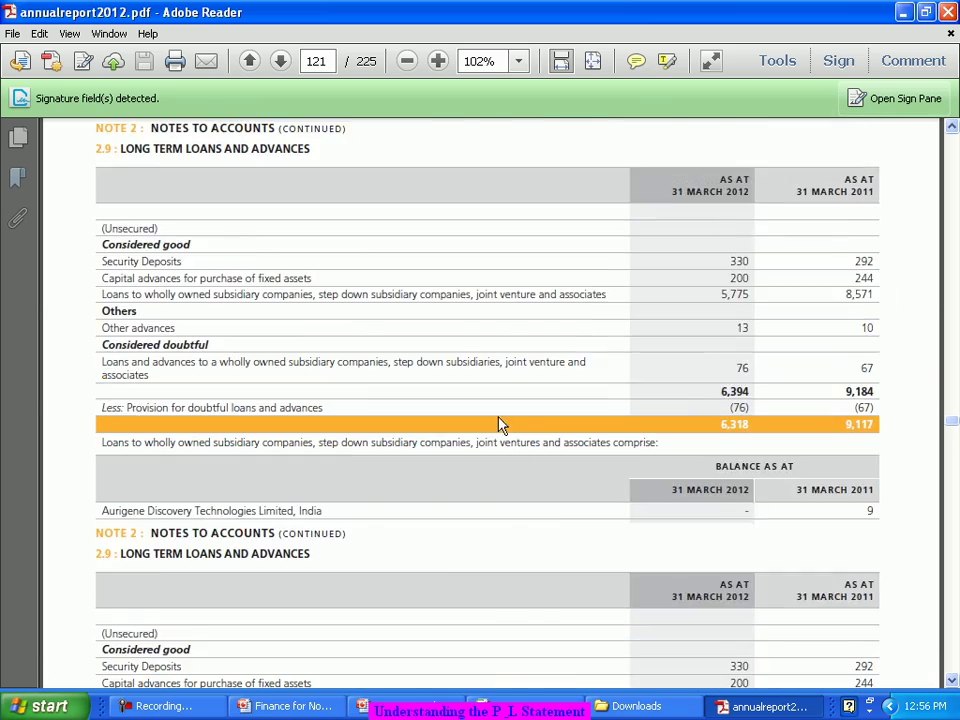
pyautogui.scroll(15, 500, 421)
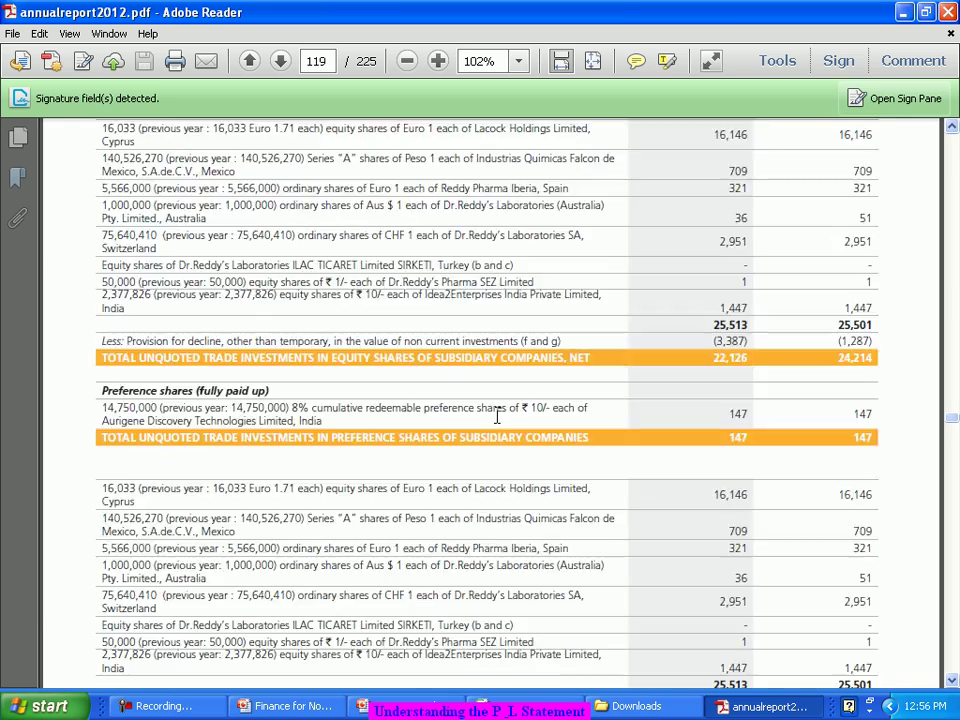
pyautogui.scroll(-3, 490, 430)
pyautogui.scroll(15, 478, 400)
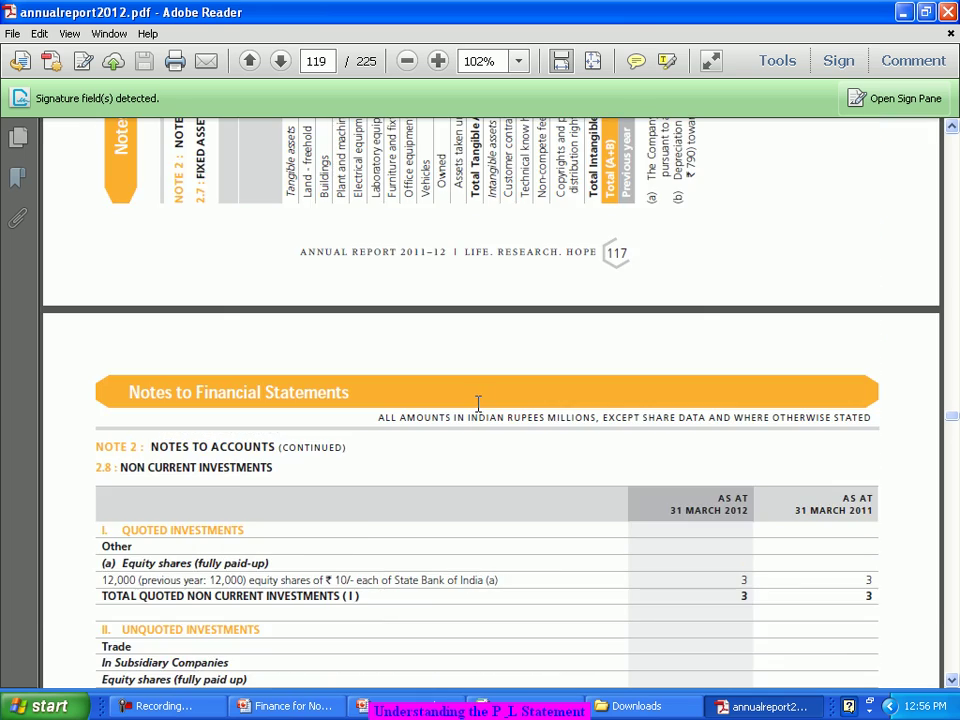
pyautogui.scroll(-6, 470, 395)
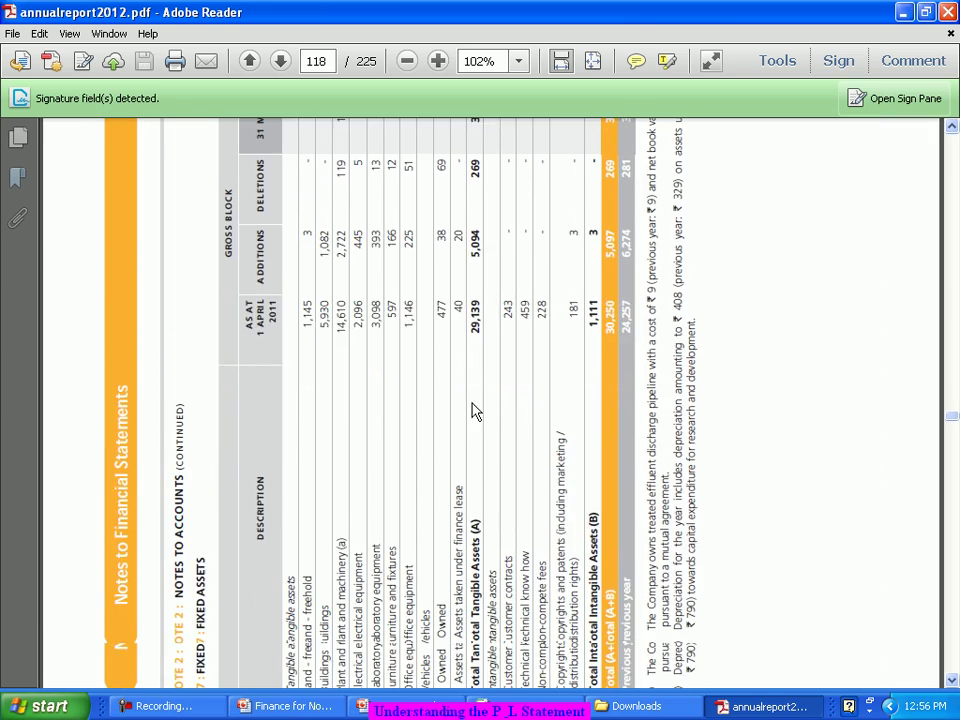
pyautogui.scroll(1, 476, 398)
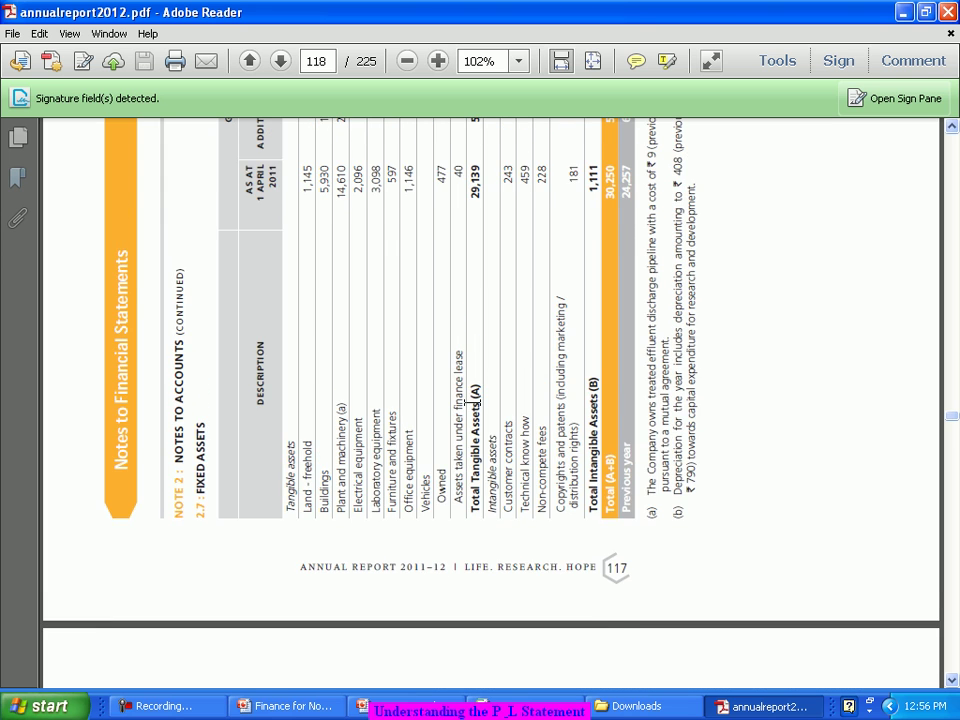
pyautogui.scroll(1, 476, 398)
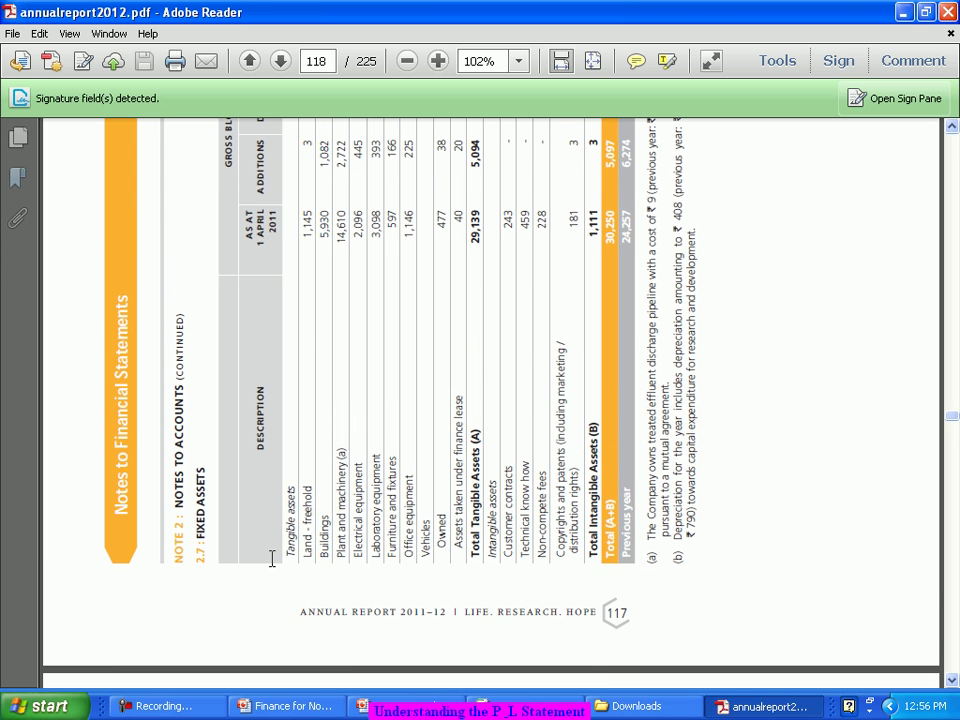
pyautogui.moveTo(287, 556); pyautogui.dragTo(306, 490)
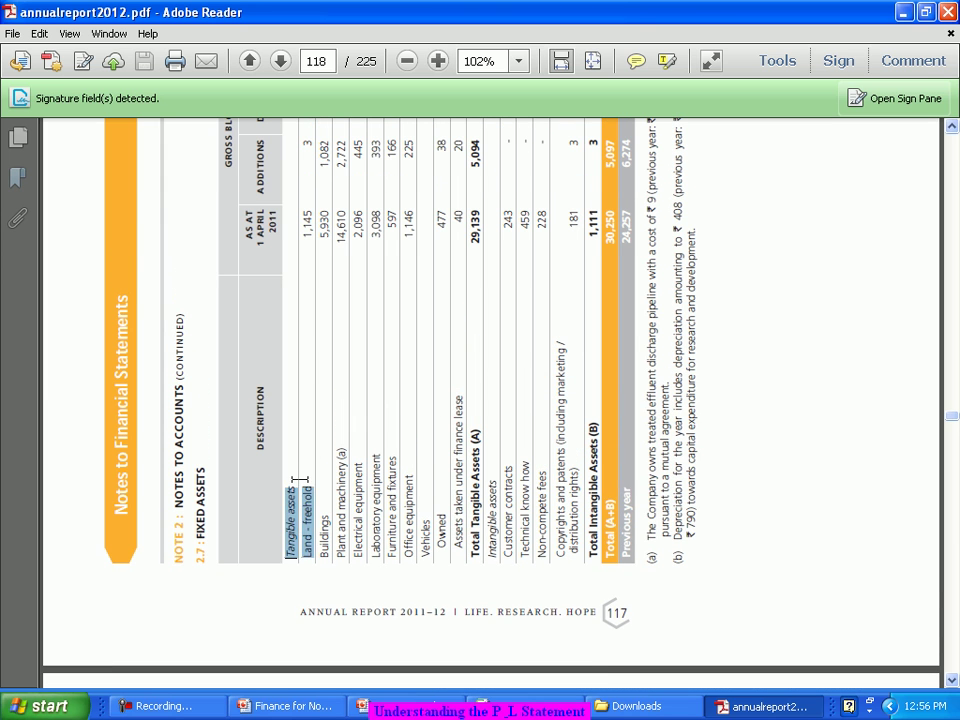
pyautogui.click(307, 545)
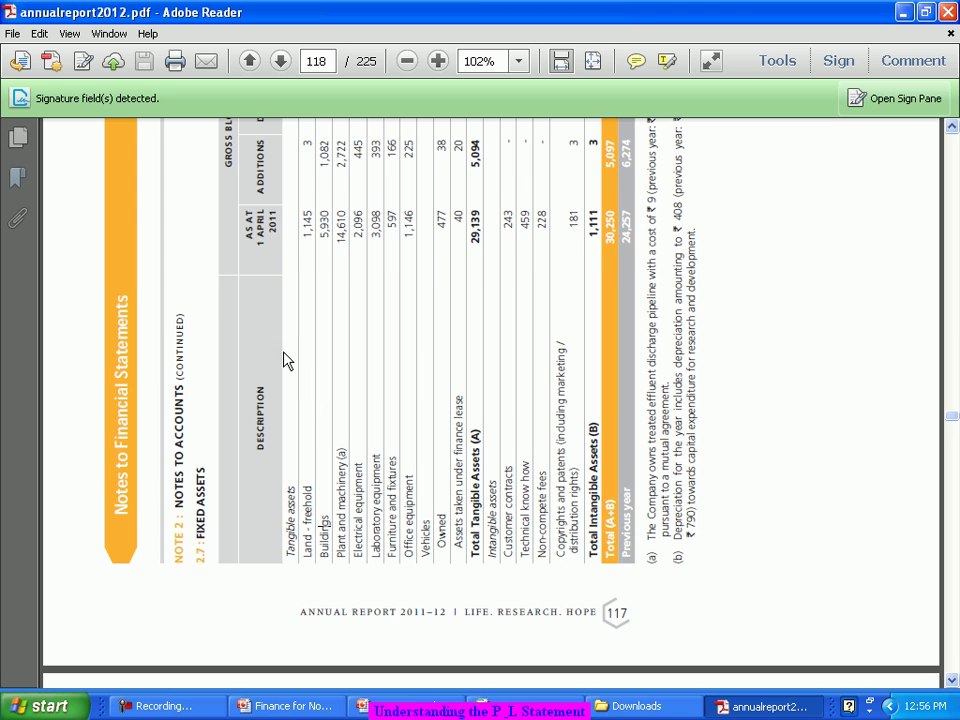
# Examine the plant and machinery gross block figures, from the April 2011 balance through additions to the March 2012 balance.
pyautogui.scroll(2, 292, 380)
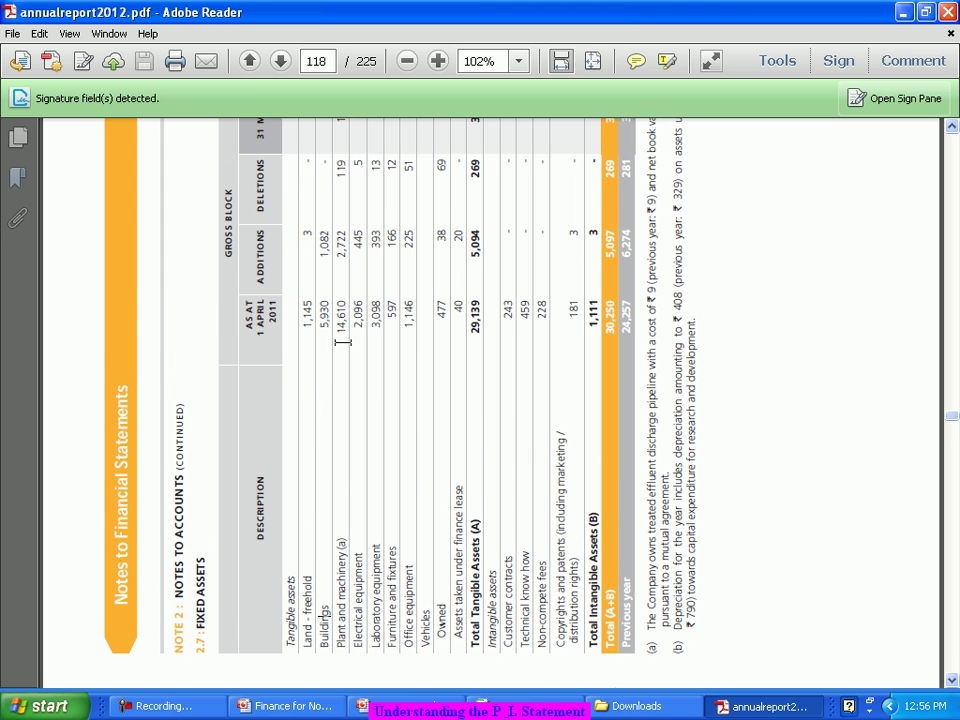
pyautogui.moveTo(341, 342); pyautogui.dragTo(341, 300)
pyautogui.moveTo(340, 267); pyautogui.dragTo(340, 232)
pyautogui.scroll(1, 400, 262)
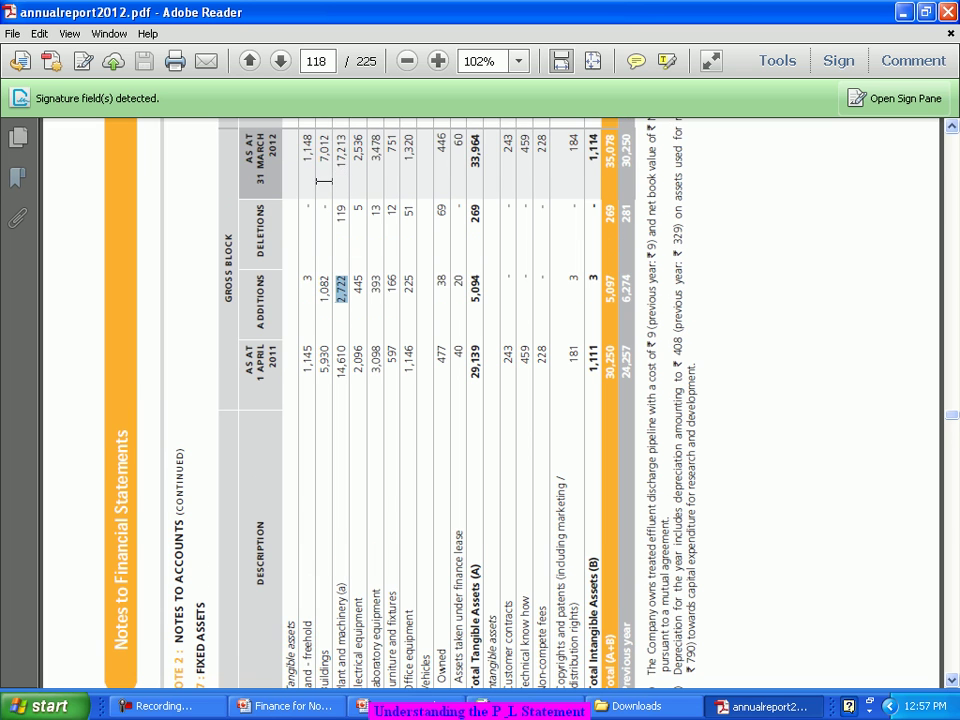
pyautogui.moveTo(340, 133)
pyautogui.mouseDown()
pyautogui.moveTo(342, 358)
pyautogui.moveTo(341, 139)
pyautogui.mouseUp()
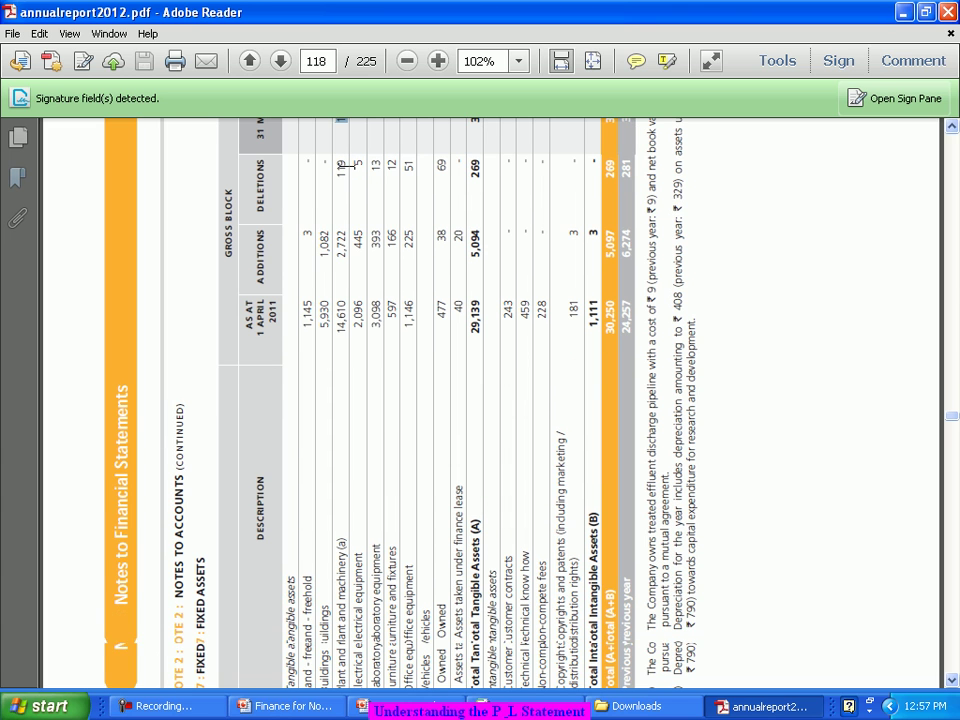
# Examine the April 2011 balances of laboratory equipment, furniture and fixtures, technical know how and non-compete fees.
pyautogui.scroll(-1, 352, 168)
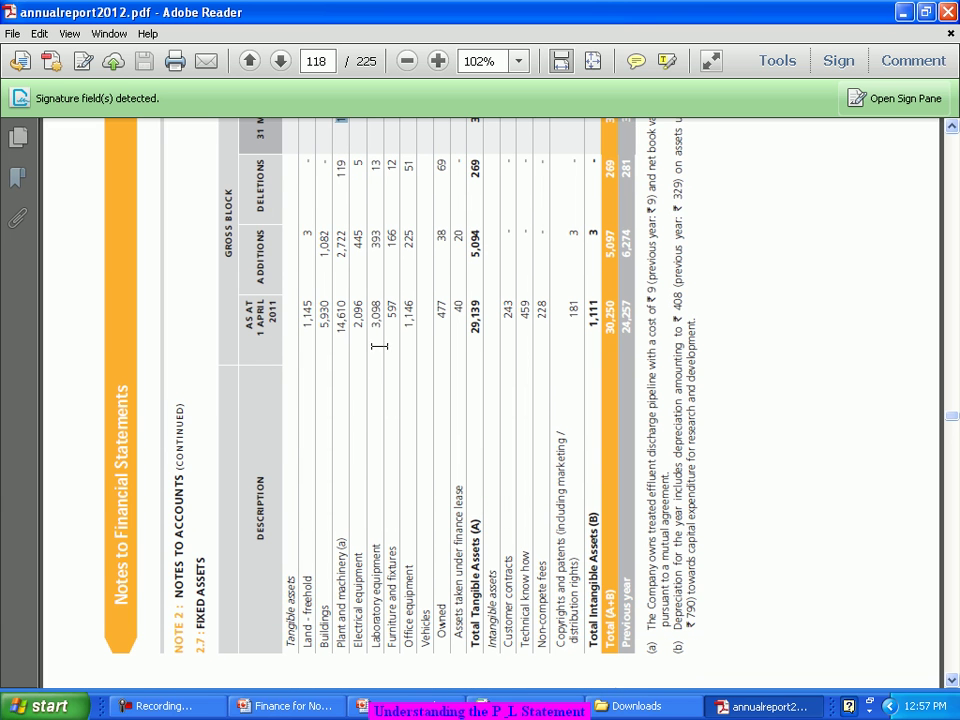
pyautogui.moveTo(369, 328); pyautogui.dragTo(392, 315)
pyautogui.moveTo(524, 320); pyautogui.dragTo(531, 305)
pyautogui.doubleClick(541, 311)
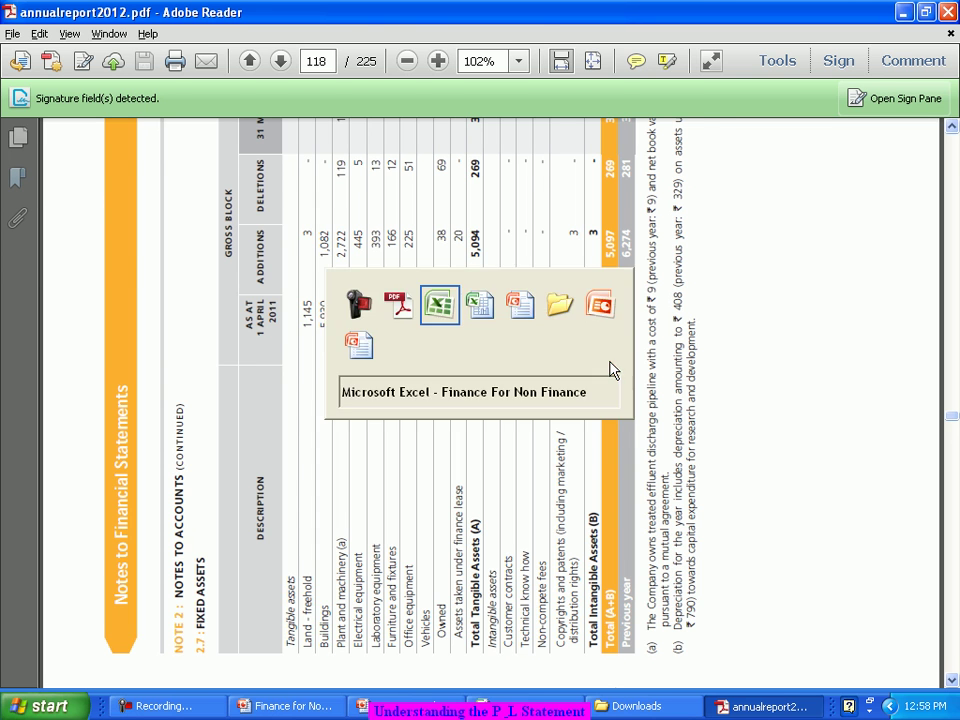
# Return to the Income Statement in Excel and examine the 2012 provisions, total expenses and profit before tax.
pyautogui.hotkey('alt', 'Tab')
pyautogui.scroll(-1, 544, 367)
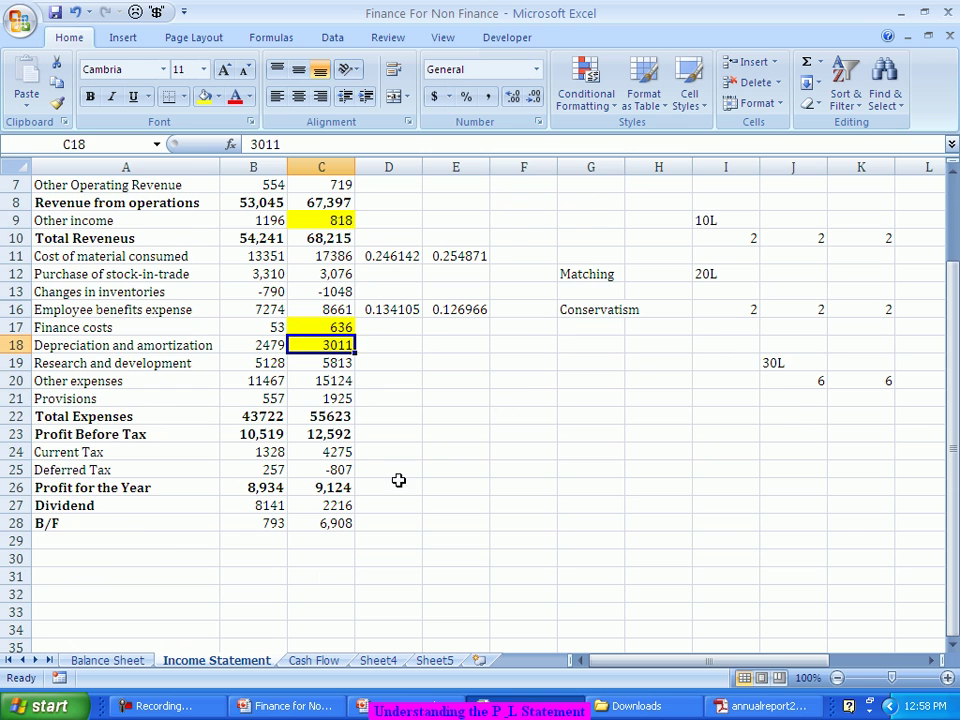
pyautogui.click(337, 398)
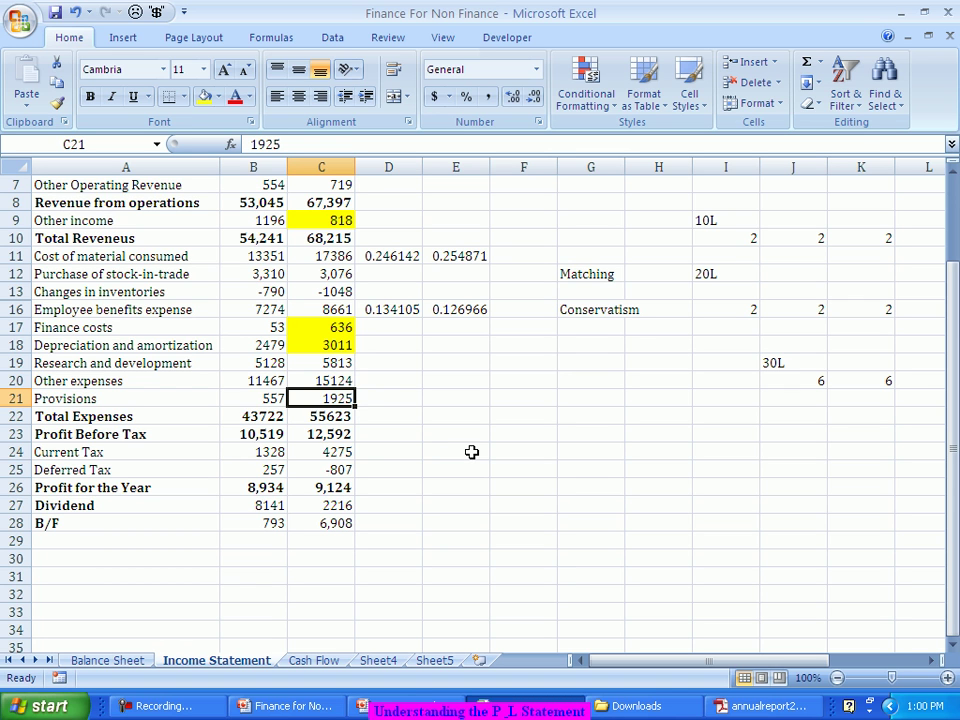
pyautogui.press('Down')
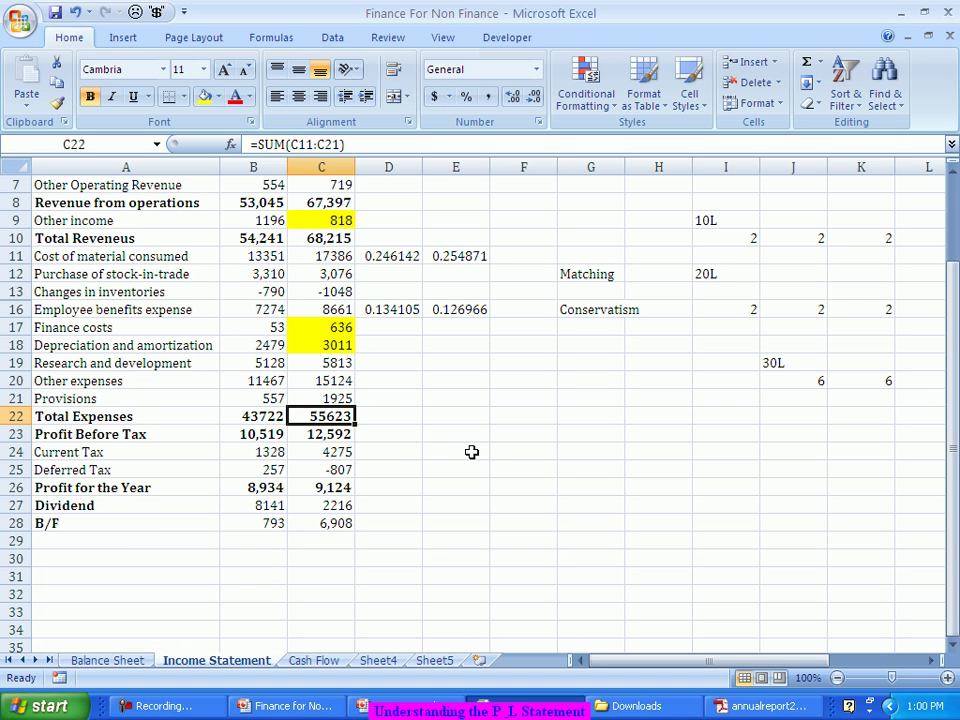
pyautogui.press('Down')
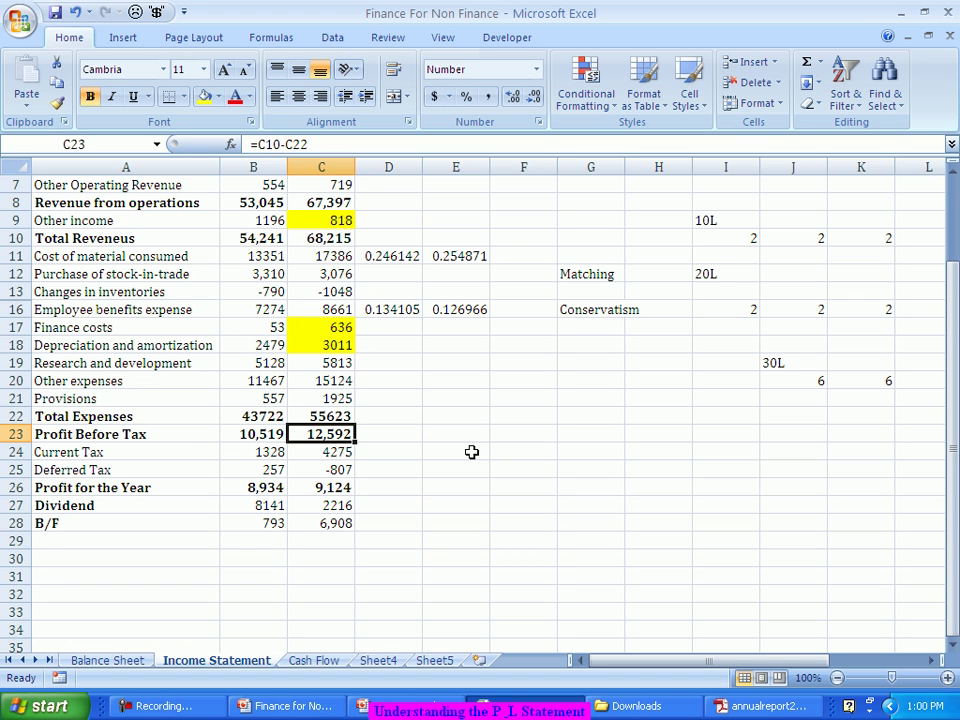
# Compare the 2012 current tax and deferred tax figures with profit before tax.
pyautogui.press('Down')
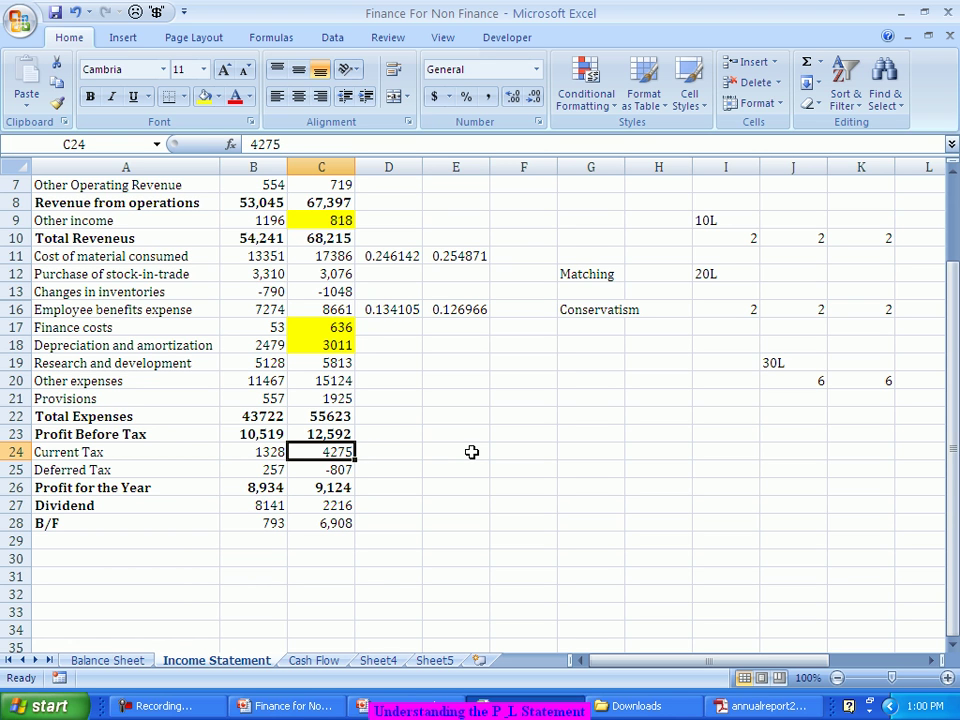
pyautogui.press('Up')
pyautogui.press('Down')
pyautogui.press('Down')
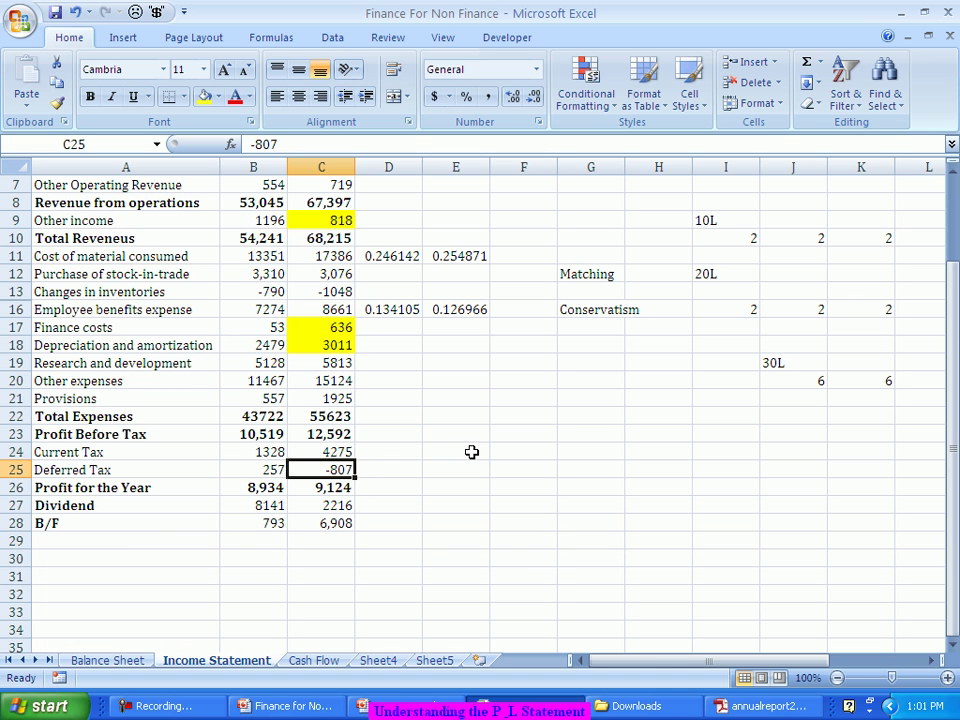
pyautogui.press('Up')
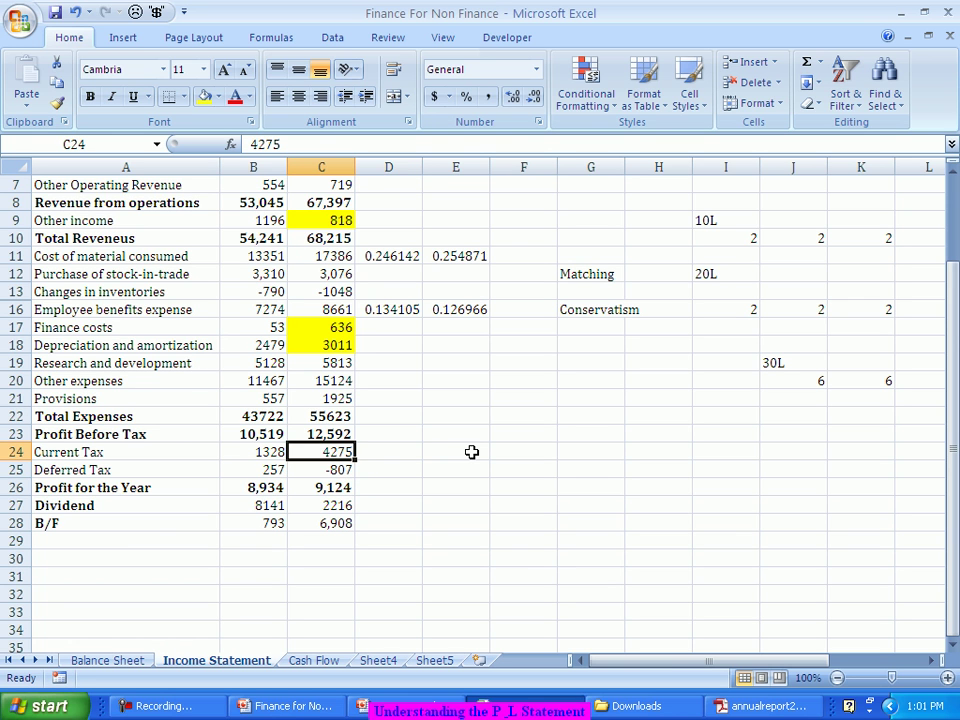
pyautogui.press('Down')
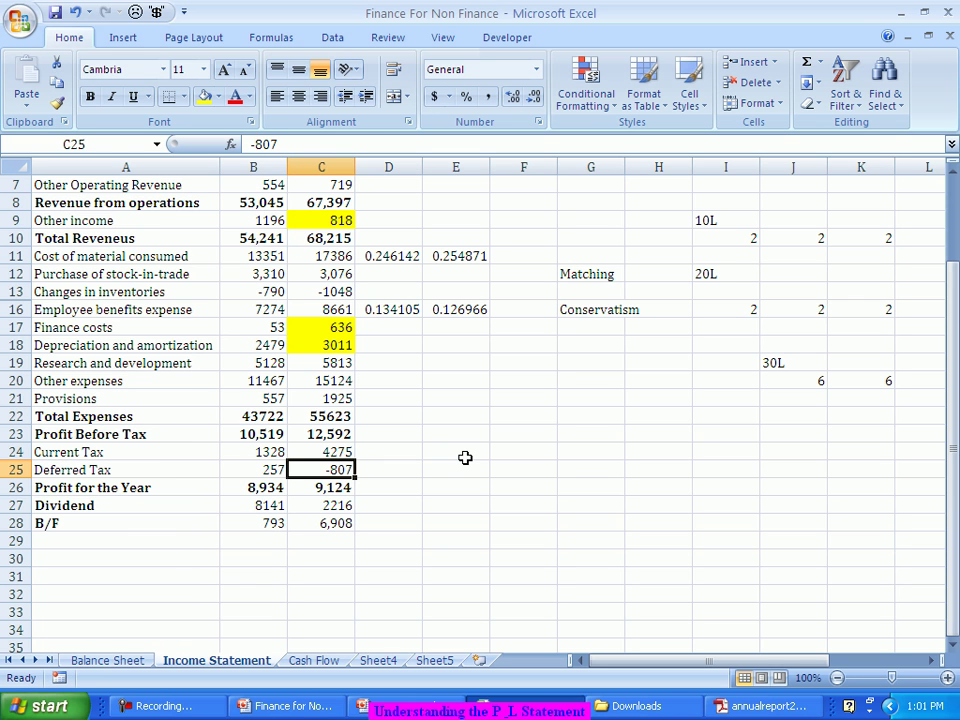
# Examine how 2012 profit for the year follows from the tax lines, and how dividend leads to the B/F amount.
pyautogui.press('Down')
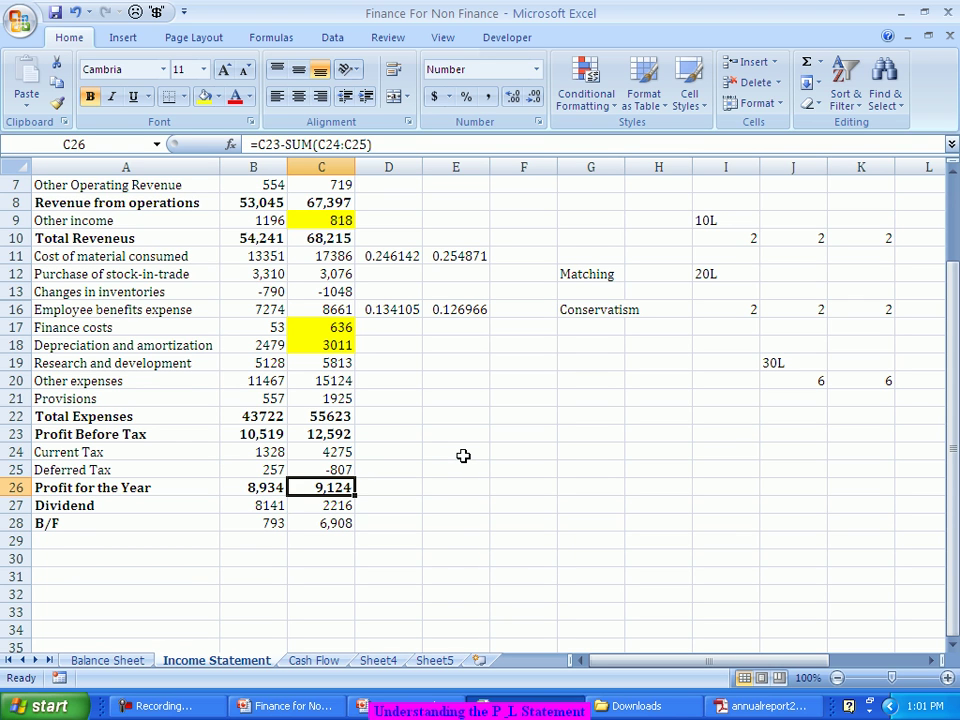
pyautogui.press('Up')
pyautogui.press('Up')
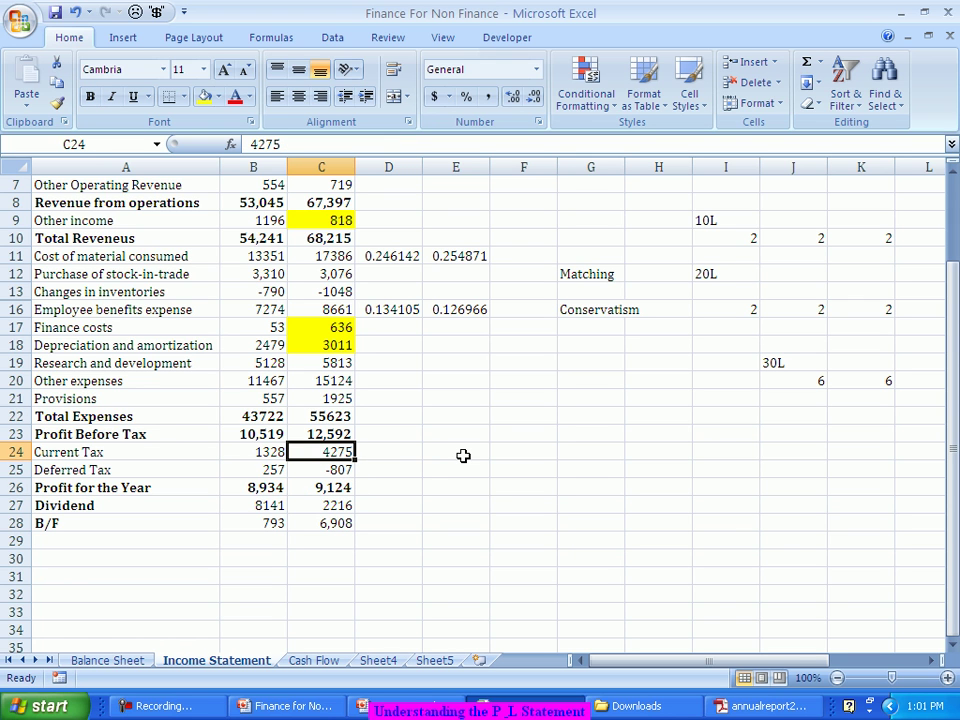
pyautogui.press('Down')
pyautogui.press('Down')
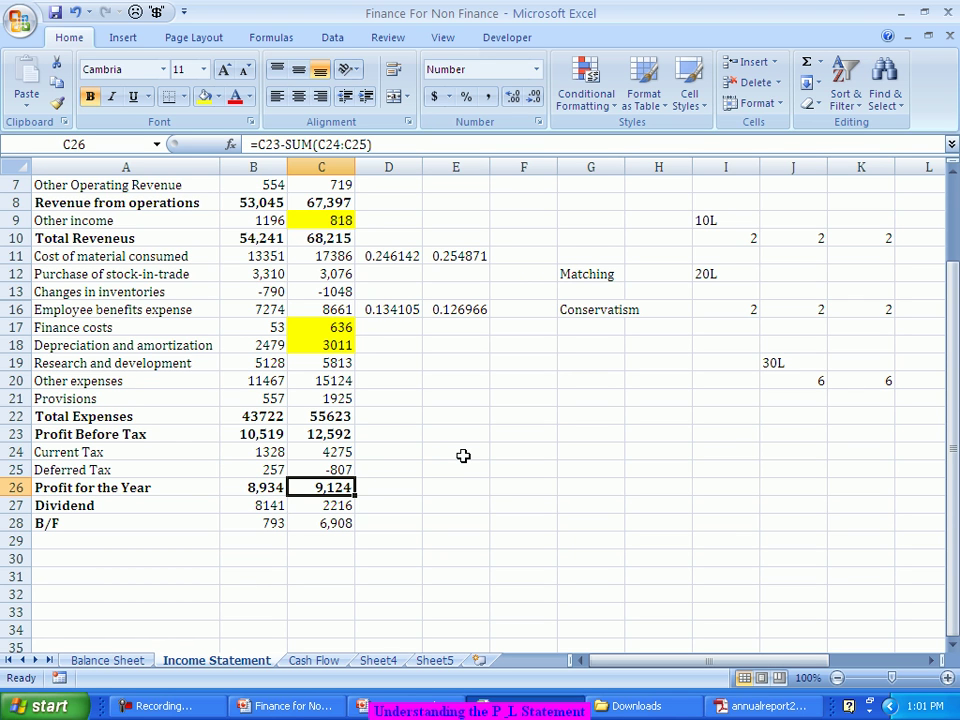
pyautogui.press('Down')
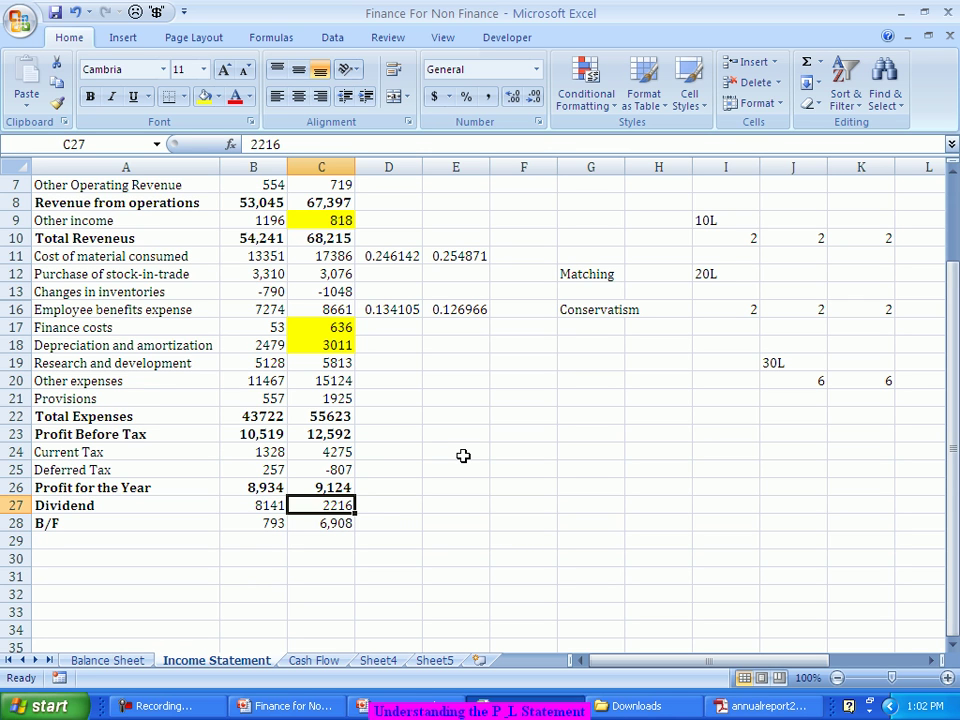
pyautogui.press('Down')
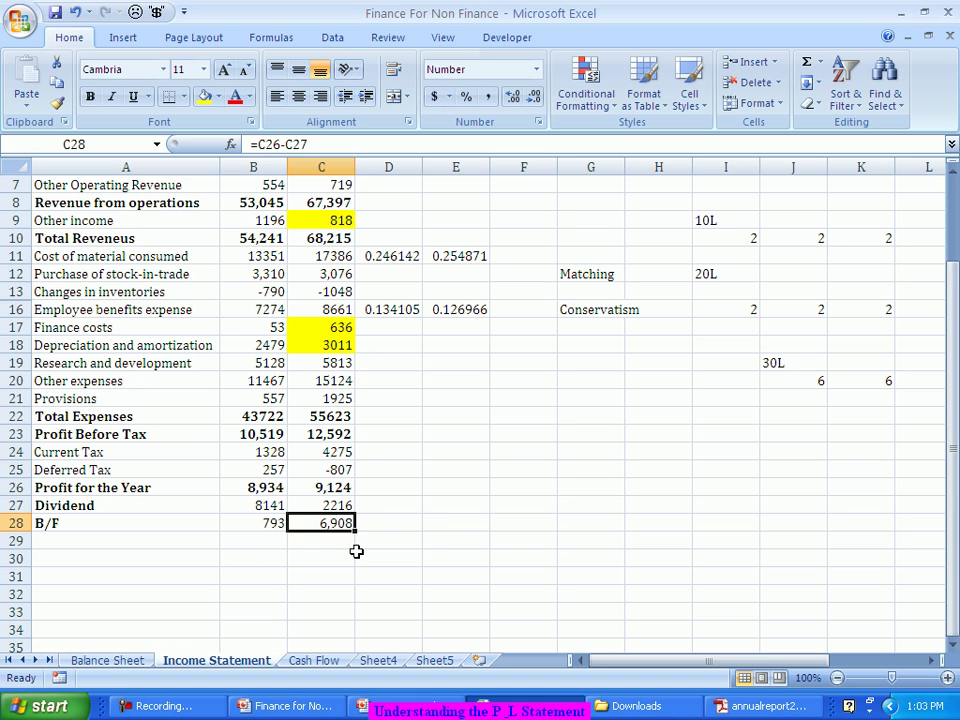
# Label the B/F line by entering Retained Profits in E28 and select the 2012 B/F amount in C28.
pyautogui.click(445, 525)
pyautogui.write('Re')
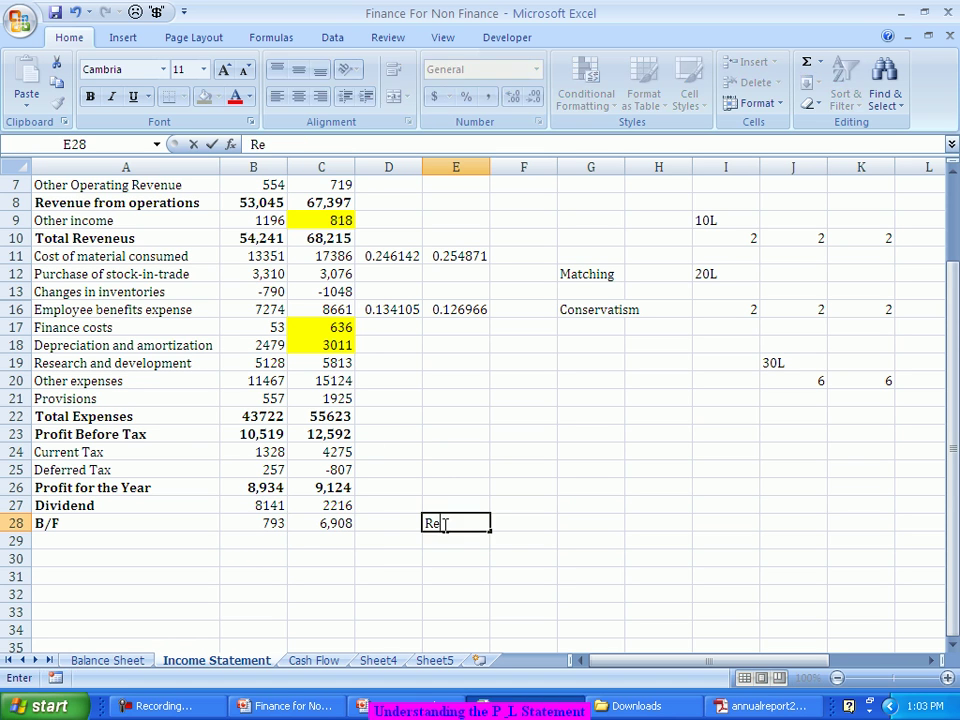
pyautogui.write('tained Profits')
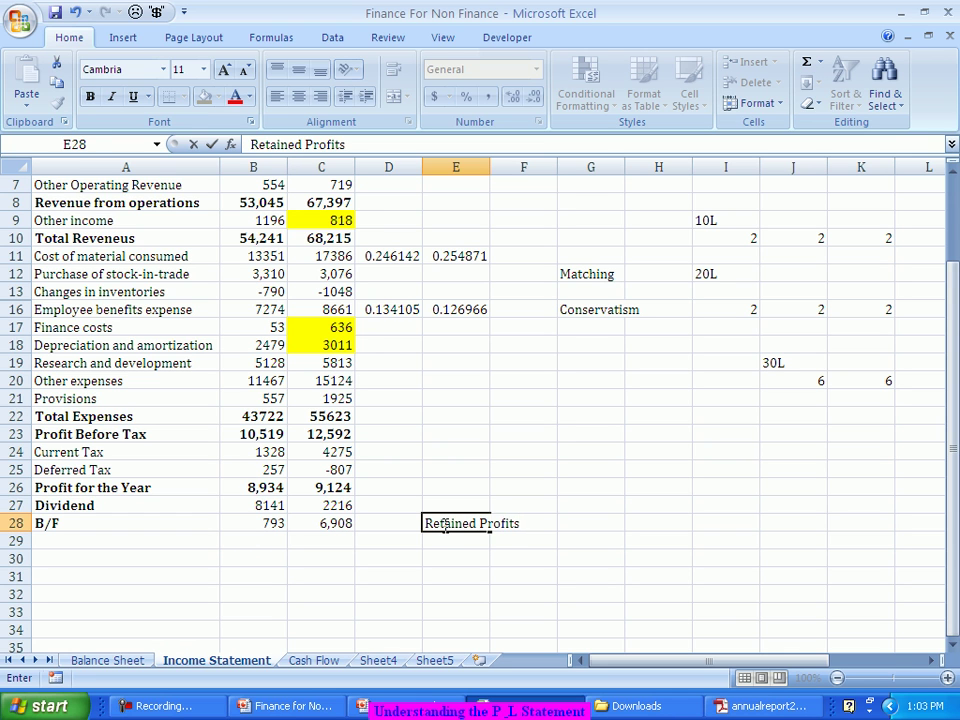
pyautogui.press('Tab')
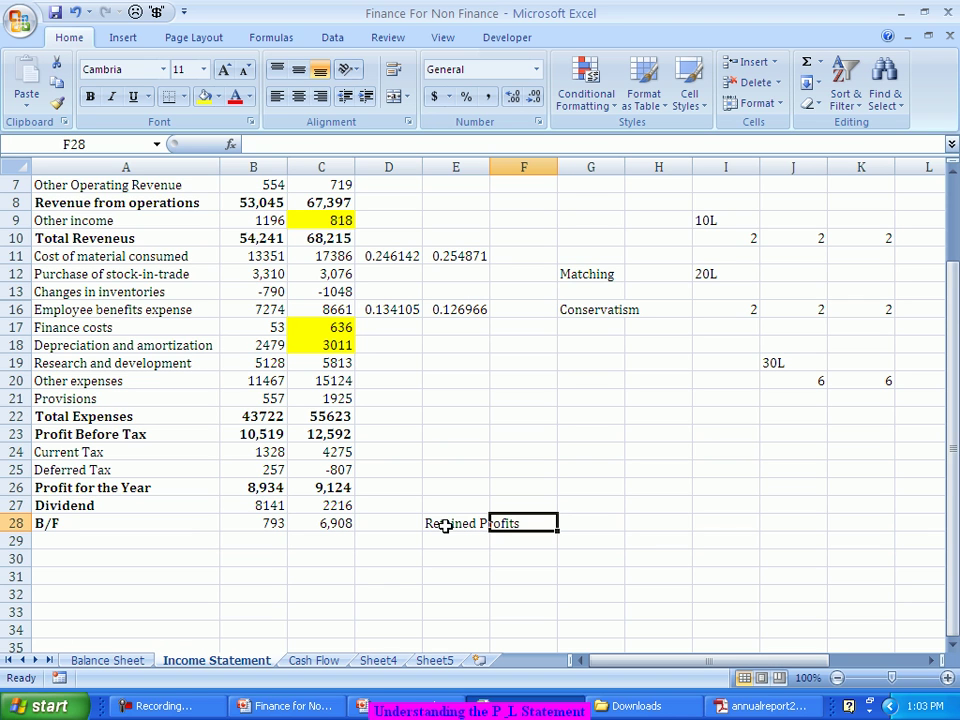
pyautogui.press('Left')
pyautogui.press('Left')
pyautogui.press('Left')
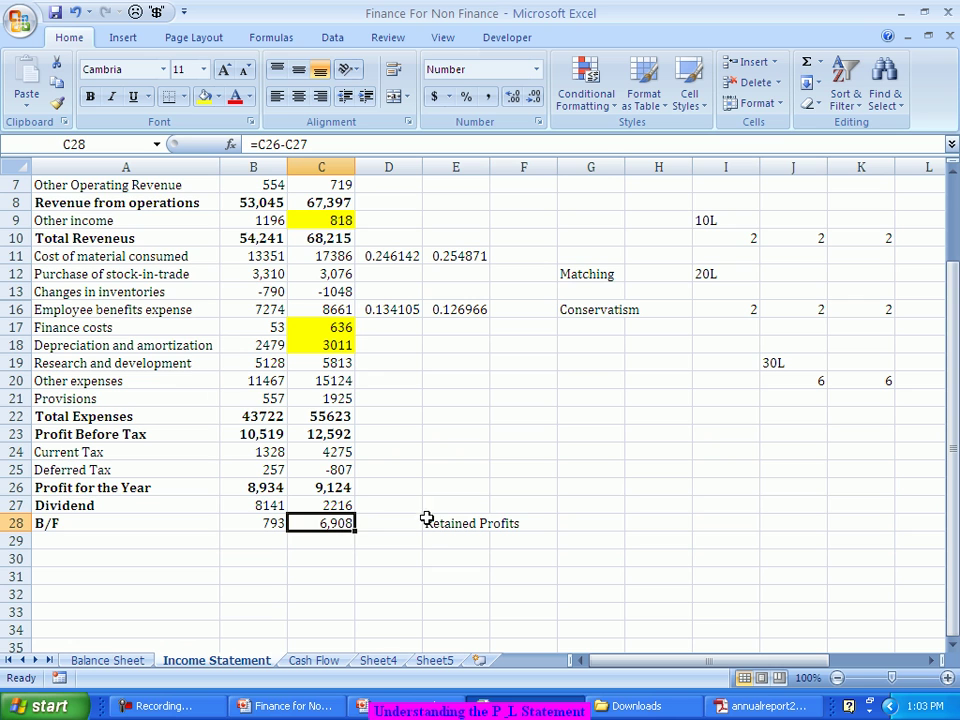
# Trace the 2012 figures from profit before tax through deferred tax, profit for the year and dividend to the B/F amount.
pyautogui.click(314, 428)
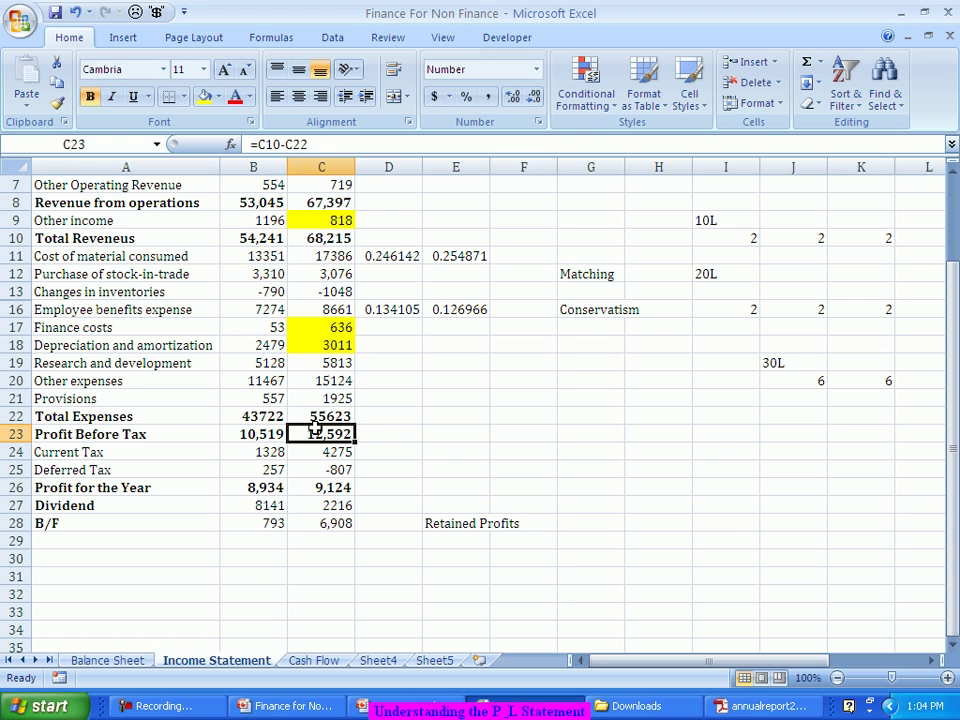
pyautogui.press('Down')
pyautogui.press('Down')
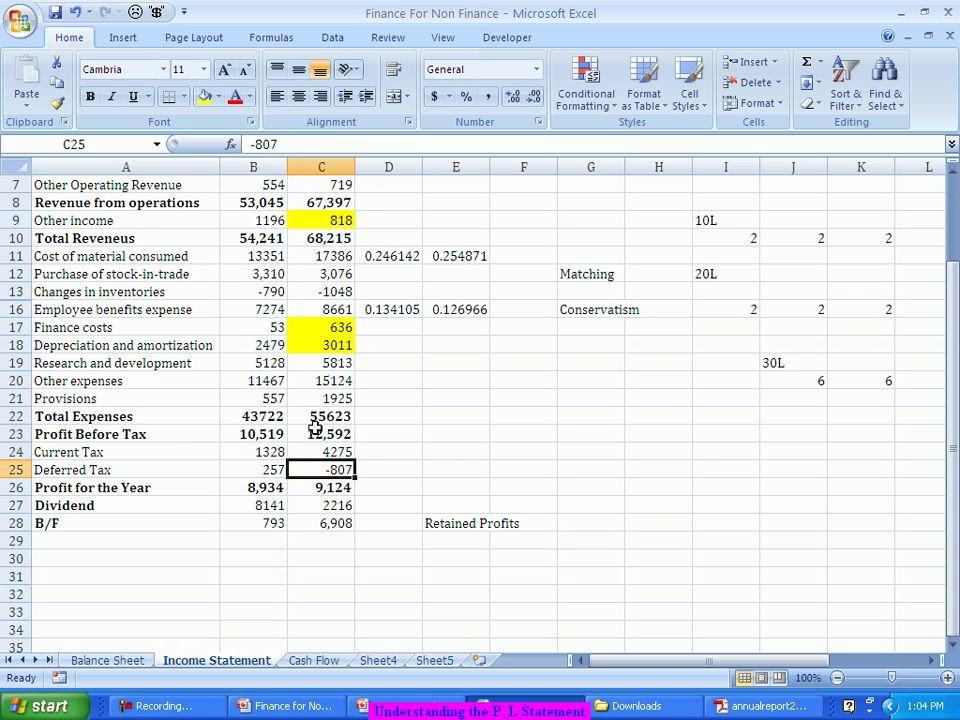
pyautogui.press('Down')
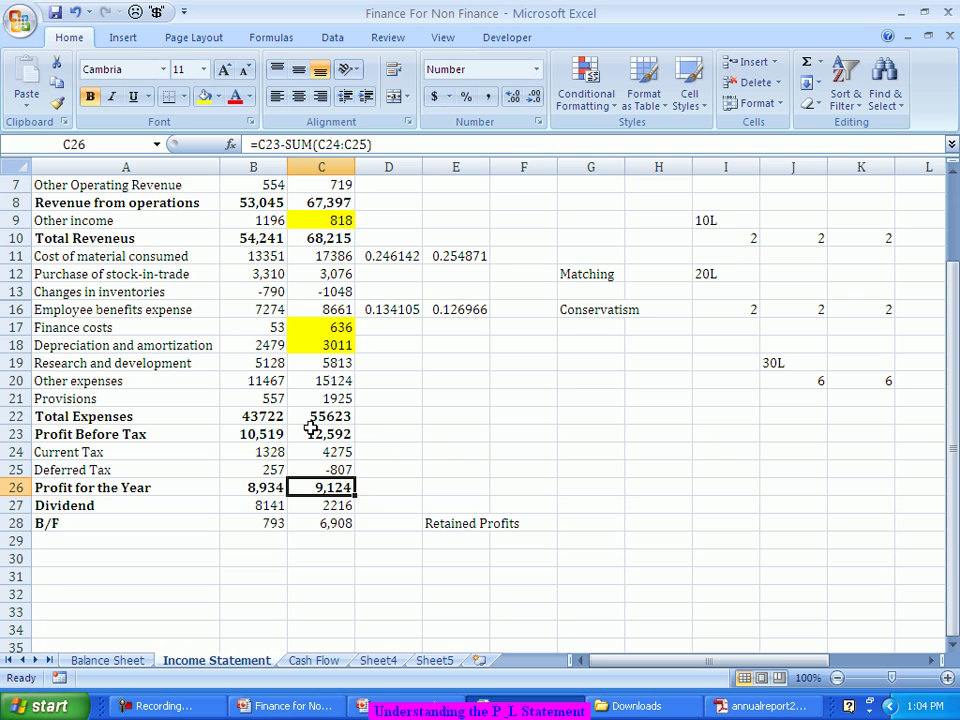
pyautogui.press('Down')
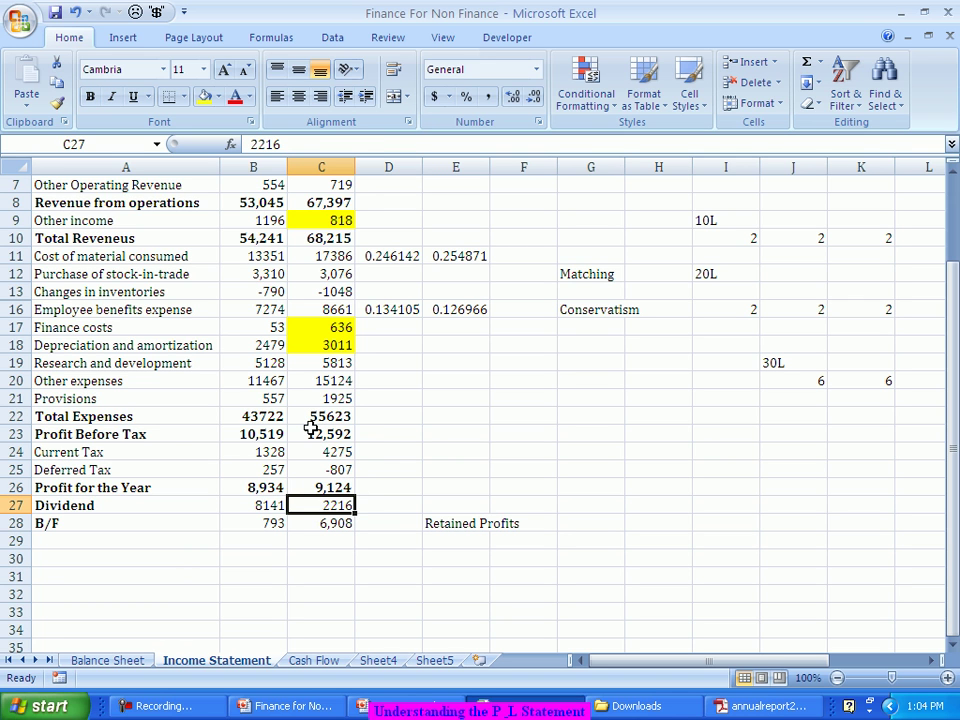
pyautogui.press('Down')
pyautogui.press('Down')
pyautogui.press('Up')
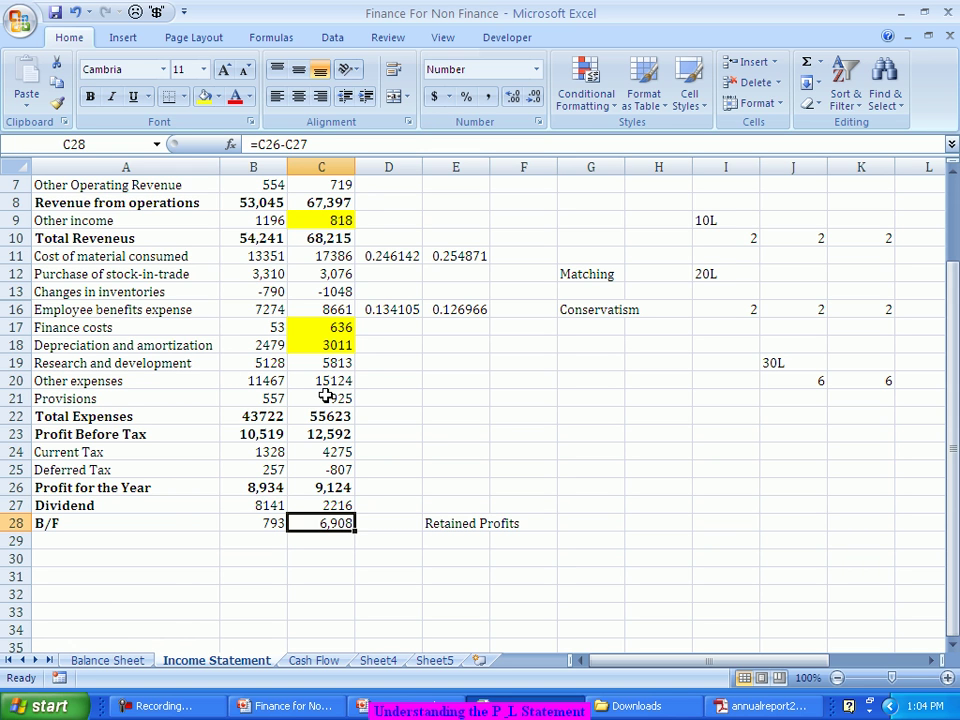
# On the Balance Sheet, examine the 2011 Reserves & Surplus figure and how the 2012 figure is calculated from it.
pyautogui.click(124, 648)
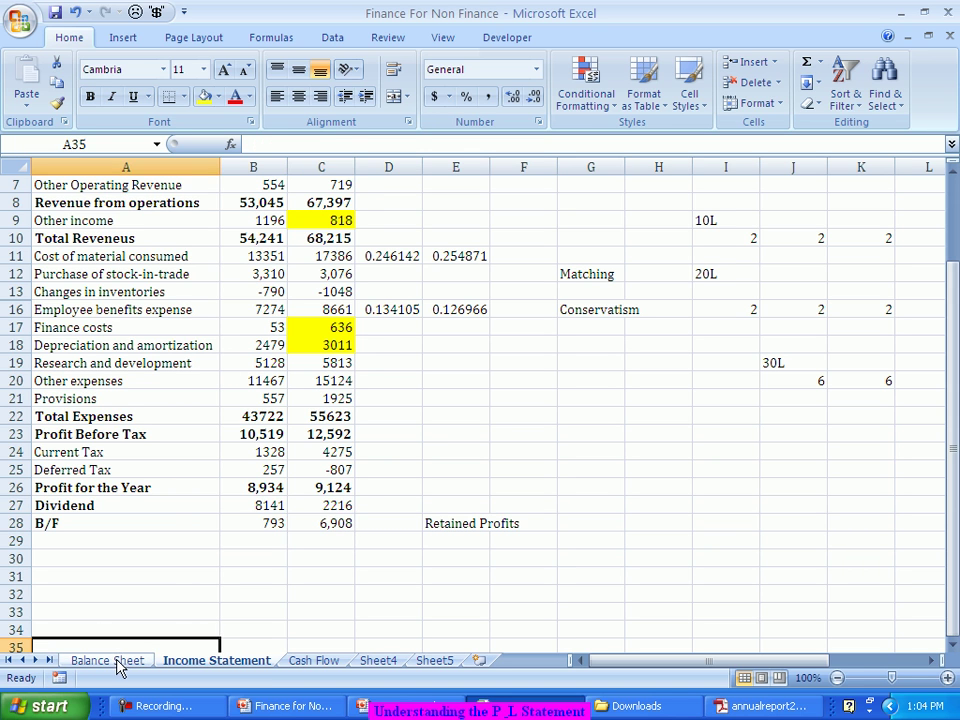
pyautogui.click(107, 661)
pyautogui.scroll(2, 356, 280)
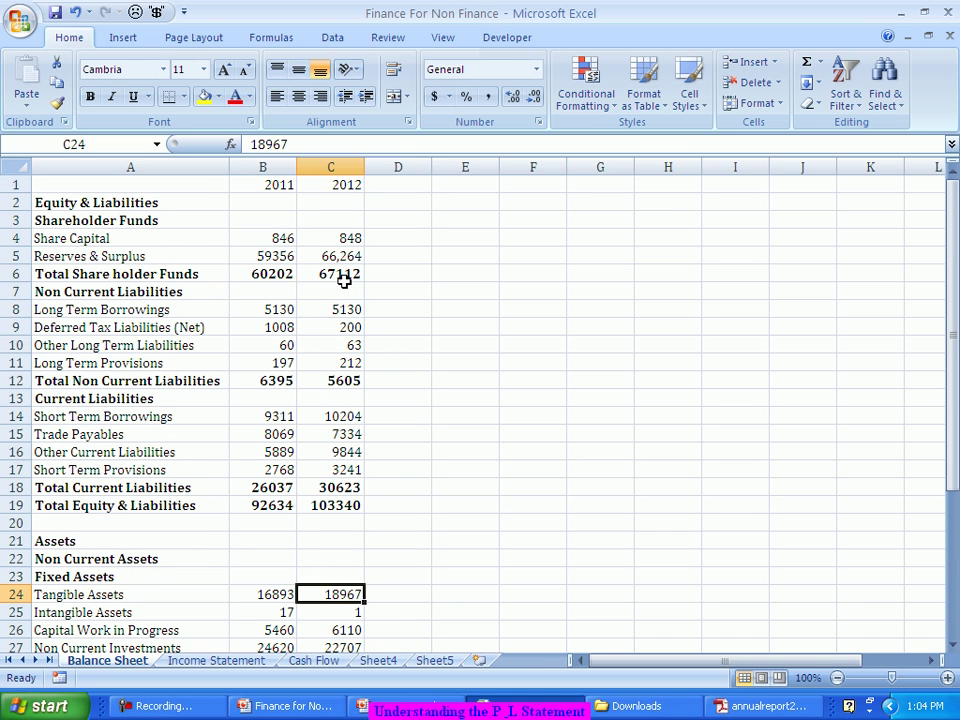
pyautogui.click(275, 253)
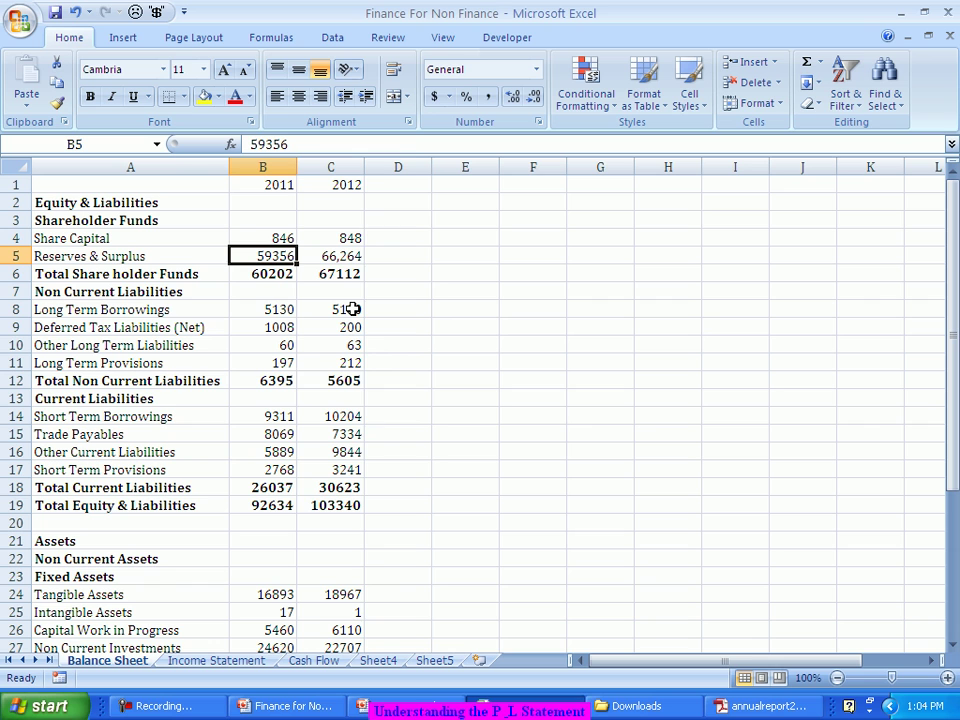
pyautogui.press('Right')
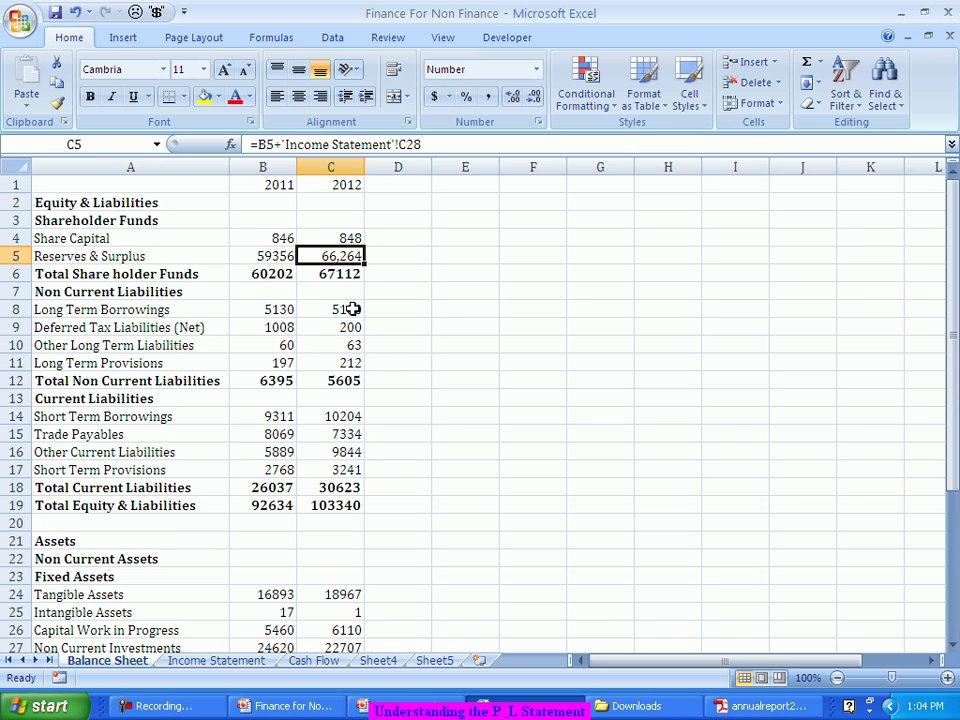
# Check the 2012 B/F amount on the Income Statement against the Balance Sheet's 2011 Share Capital and Reserves & Surplus.
pyautogui.click(231, 661)
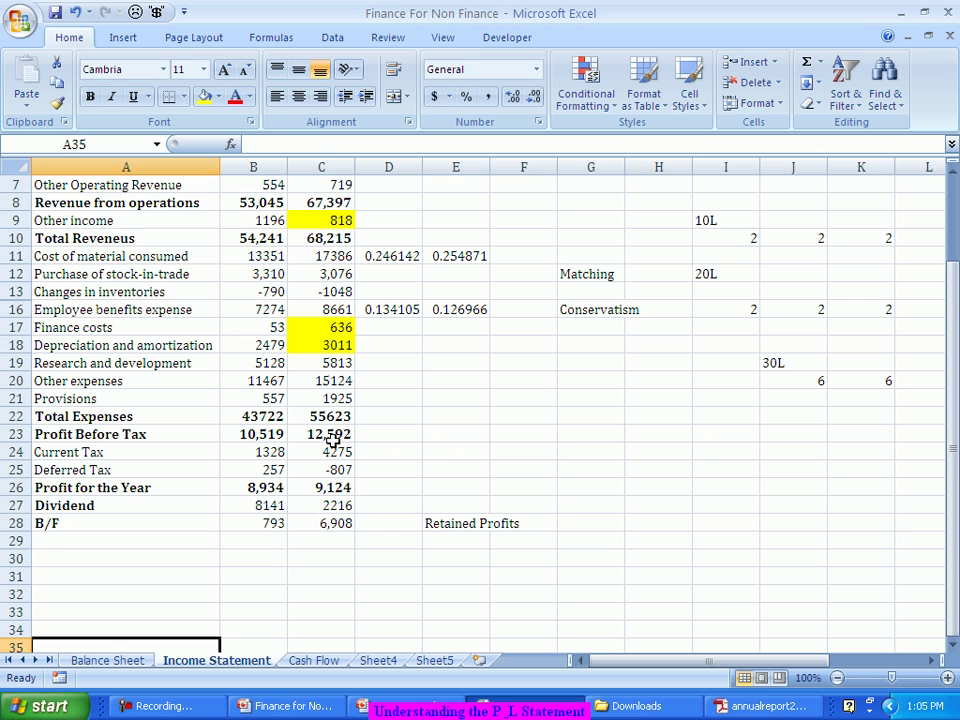
pyautogui.click(324, 520)
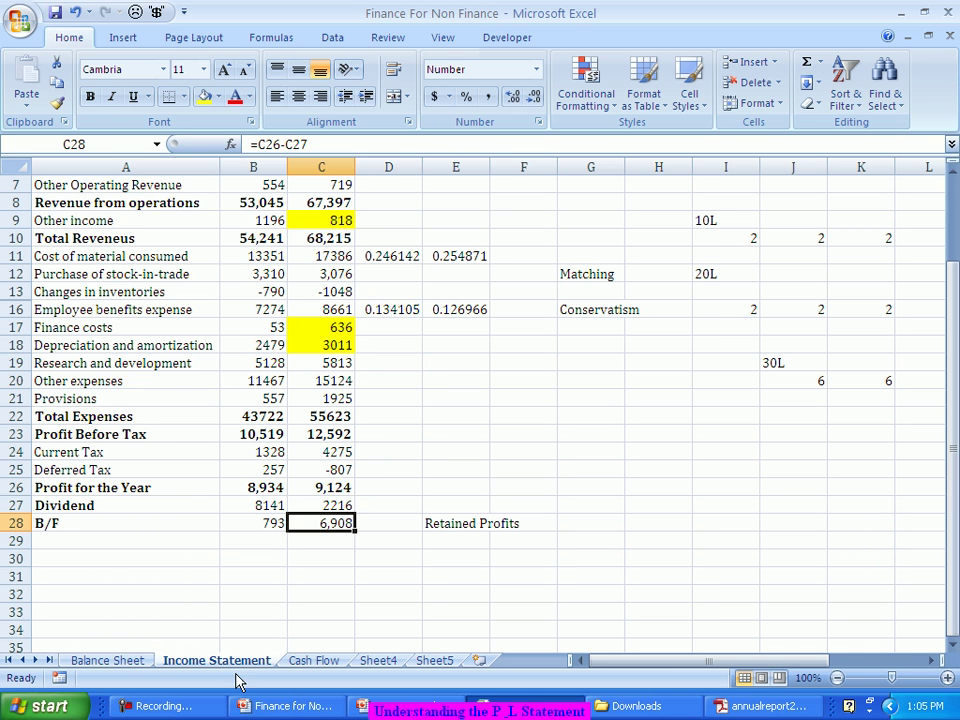
pyautogui.click(140, 664)
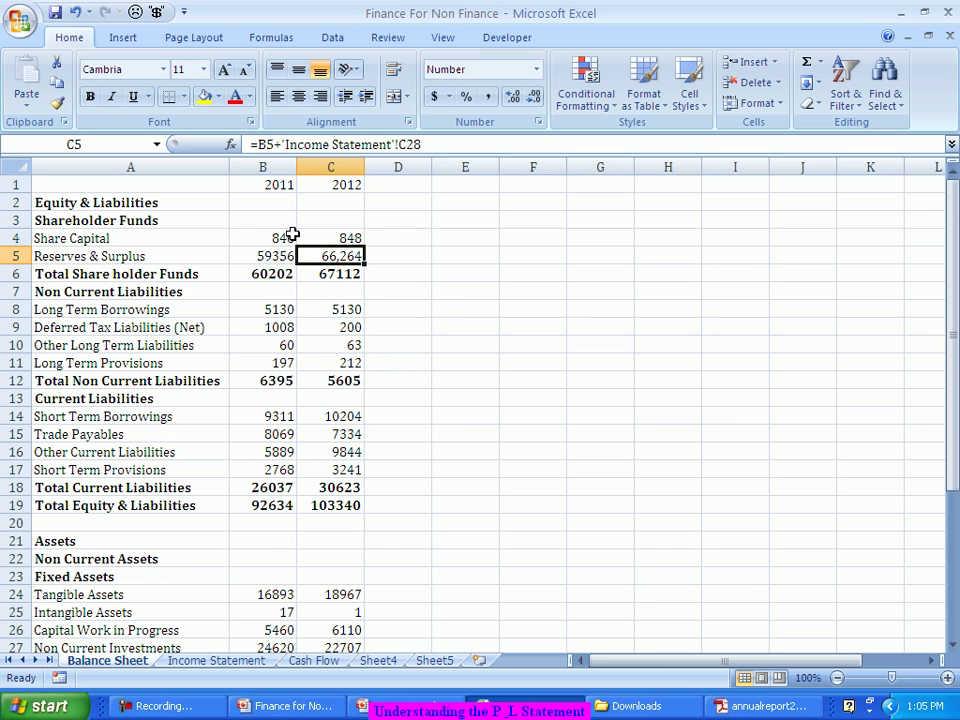
pyautogui.click(278, 240)
pyautogui.click(271, 256)
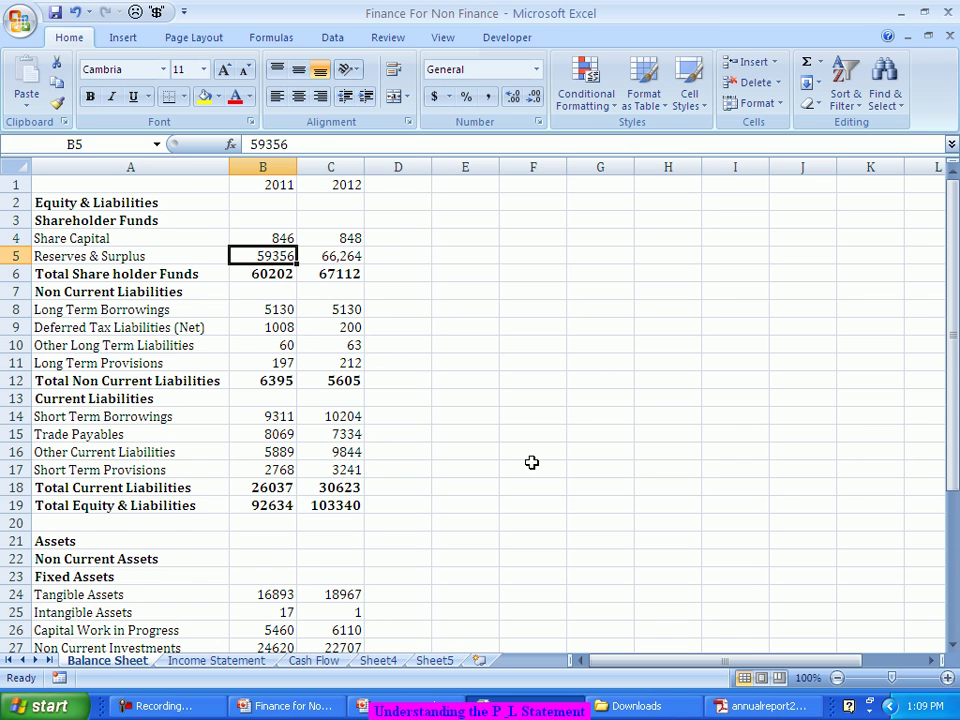
pyautogui.scroll(-2, 531, 462)
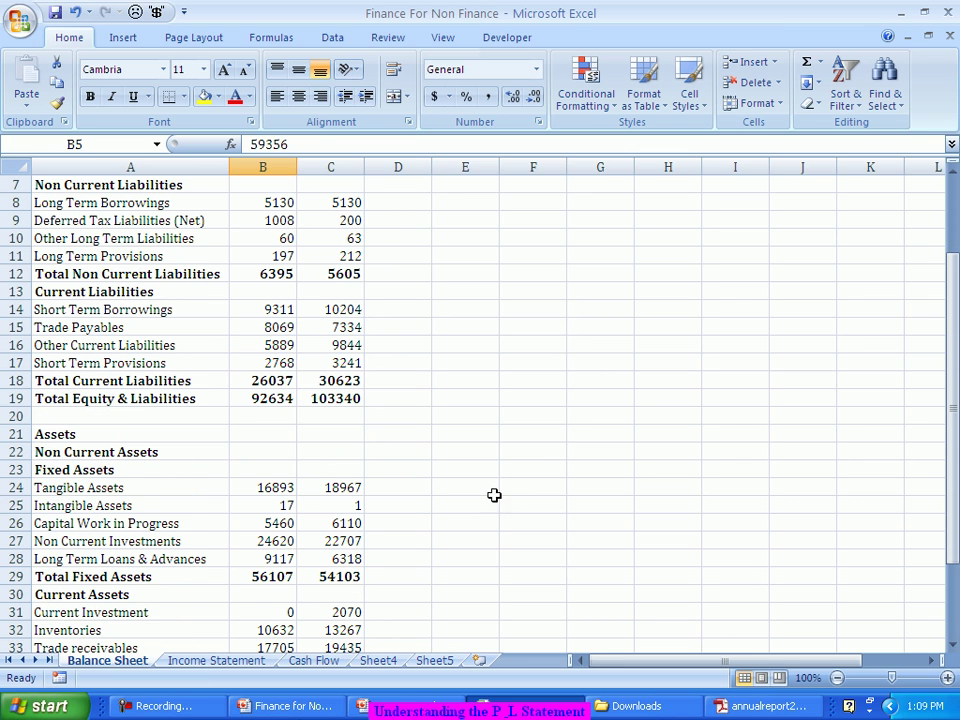
# On the Income Statement, calculate the 2011 net profit margin in D26 with =B26/B10.
pyautogui.click(213, 666)
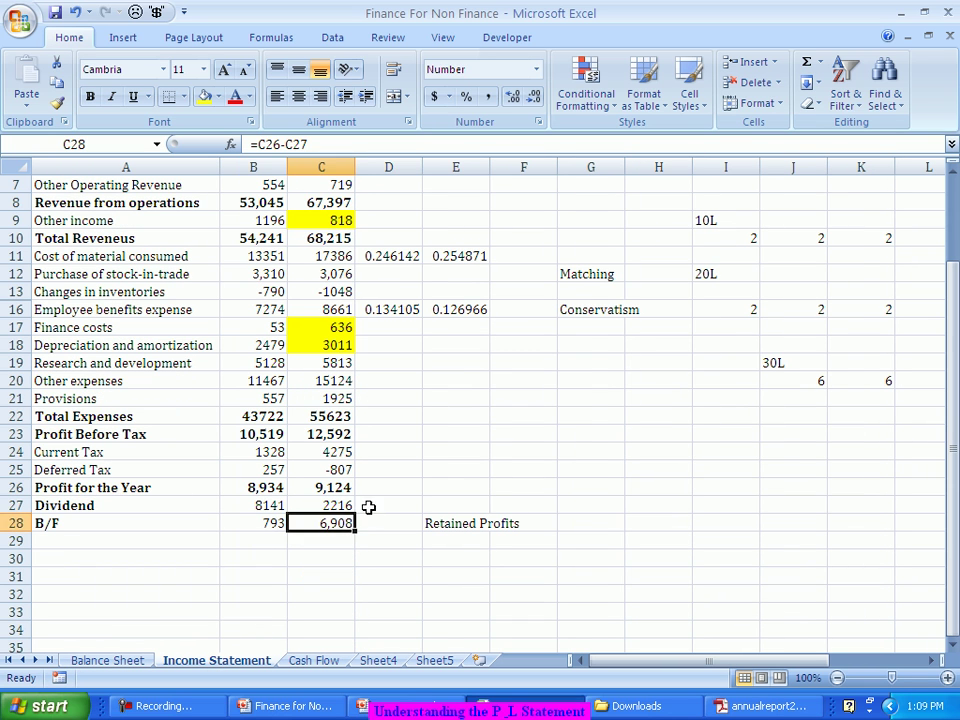
pyautogui.click(368, 492)
pyautogui.write('=')
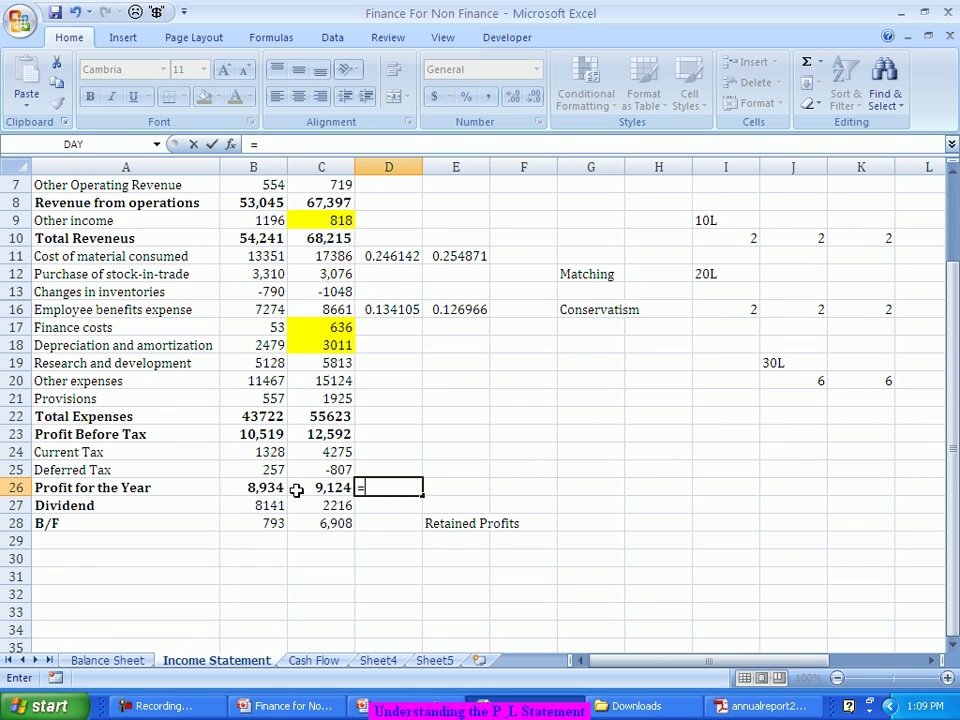
pyautogui.click(250, 487)
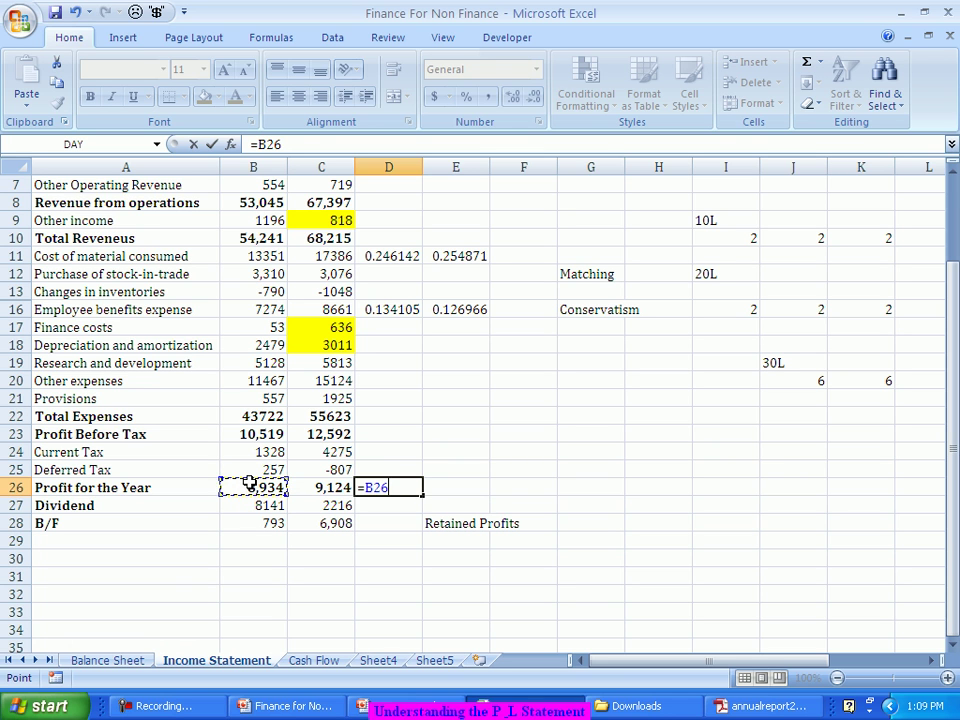
pyautogui.write('/')
pyautogui.click(256, 240)
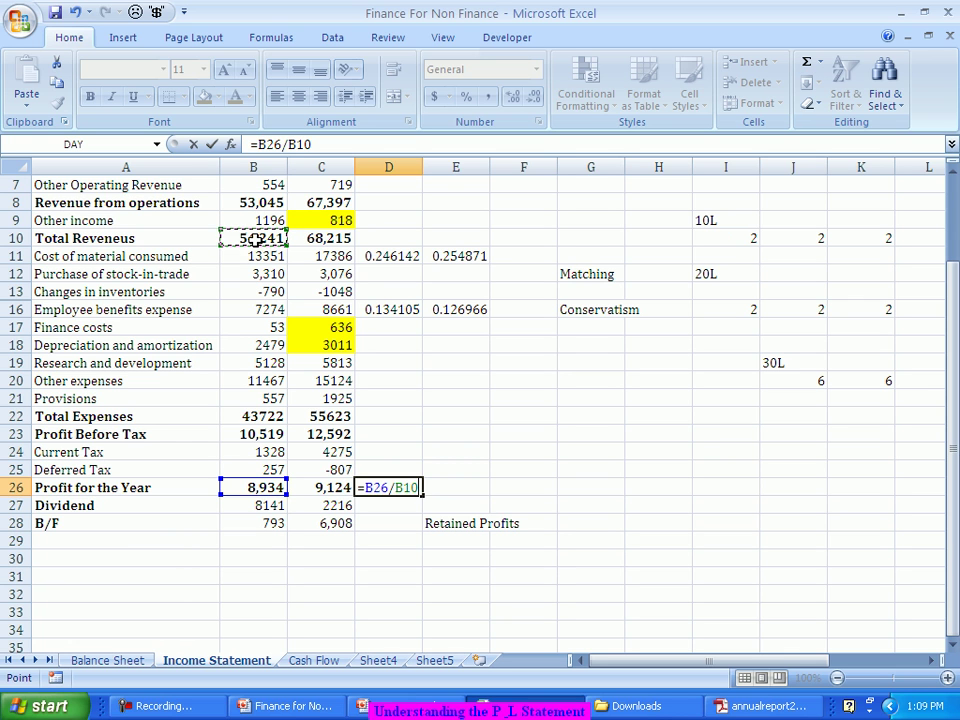
pyautogui.press('Tab')
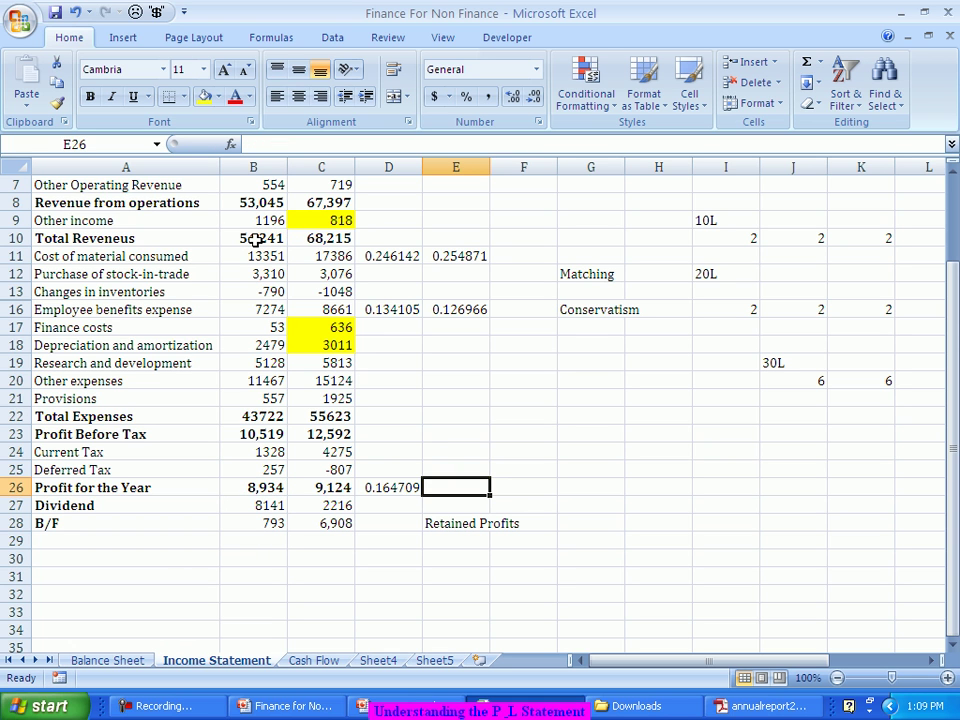
# Calculate the 2012 net profit margin in E26 with =C26/C10.
pyautogui.write('=')
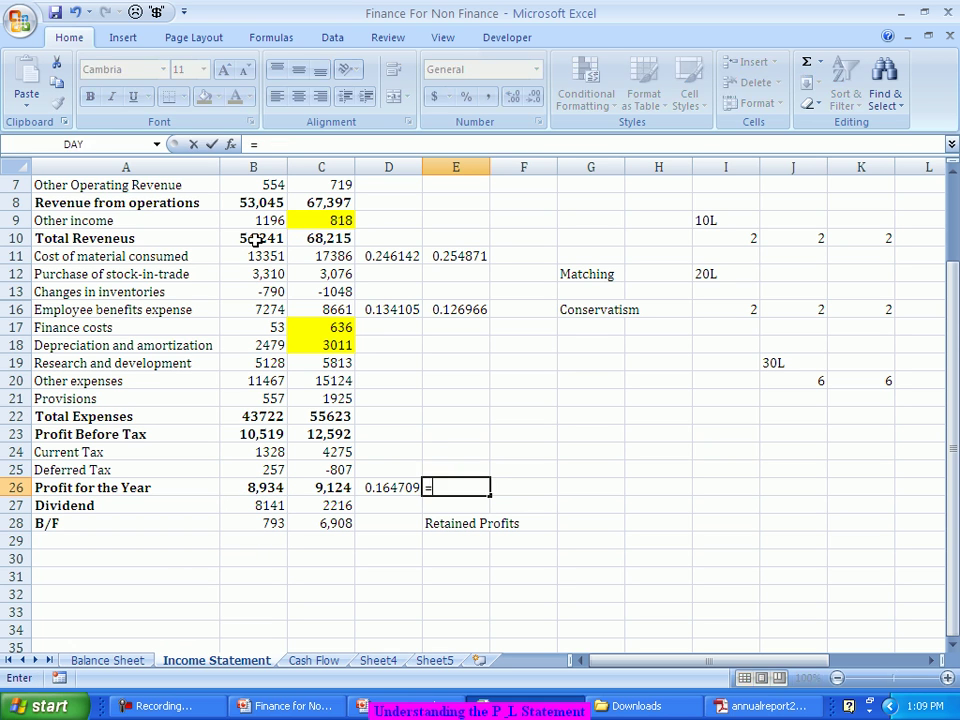
pyautogui.click(332, 487)
pyautogui.write('/')
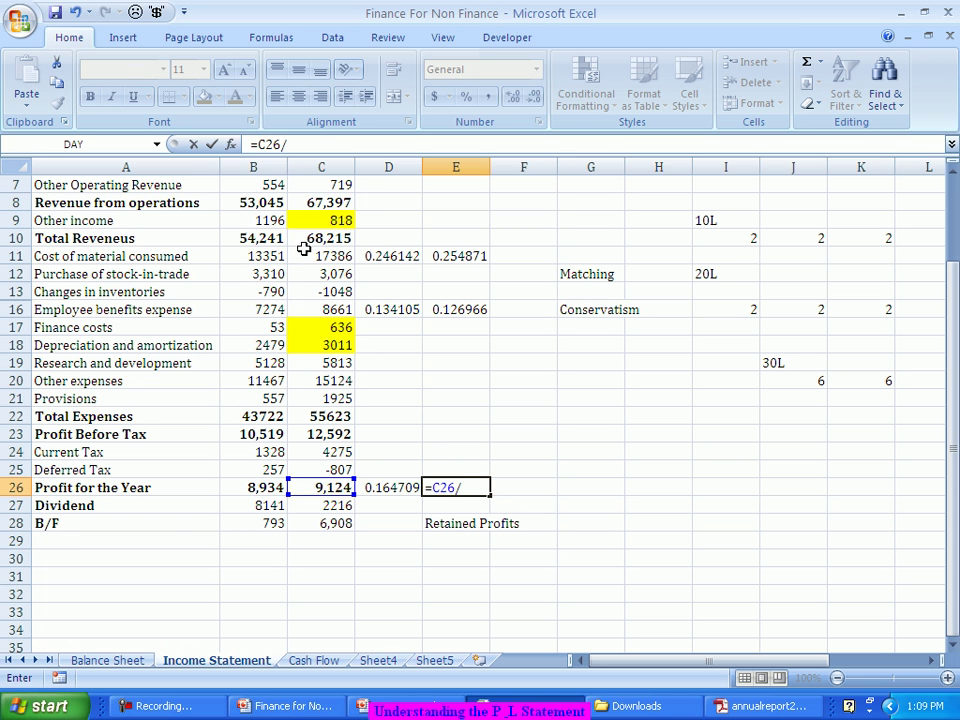
pyautogui.click(315, 241)
pyautogui.press('Tab')
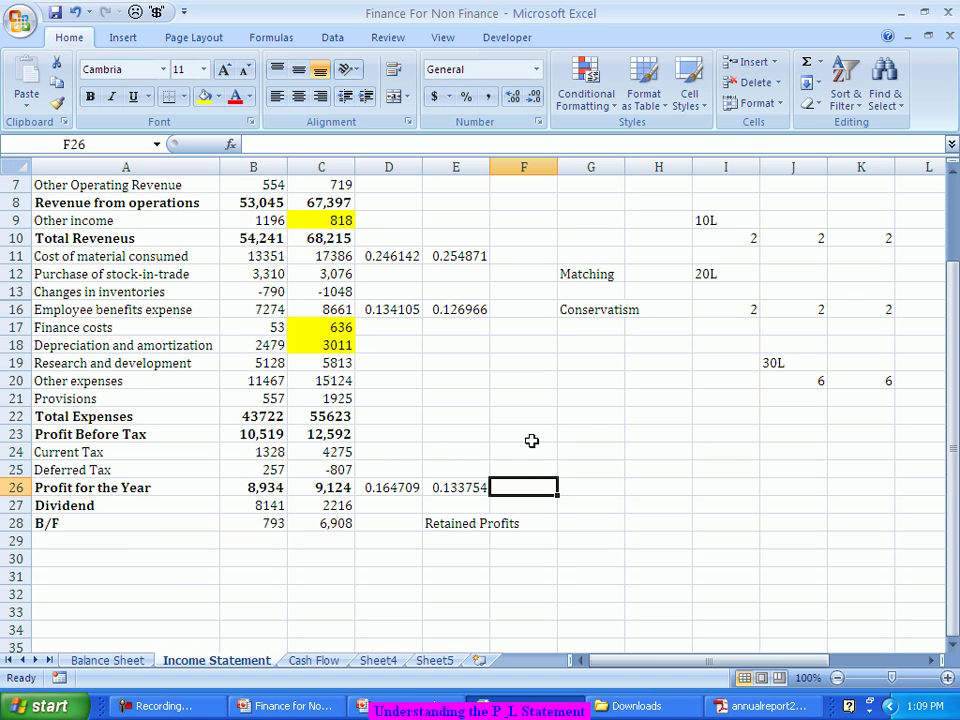
# Compare the 2011 and 2012 profit margins in row 26 with the Profit for the Year amounts.
pyautogui.click(388, 489)
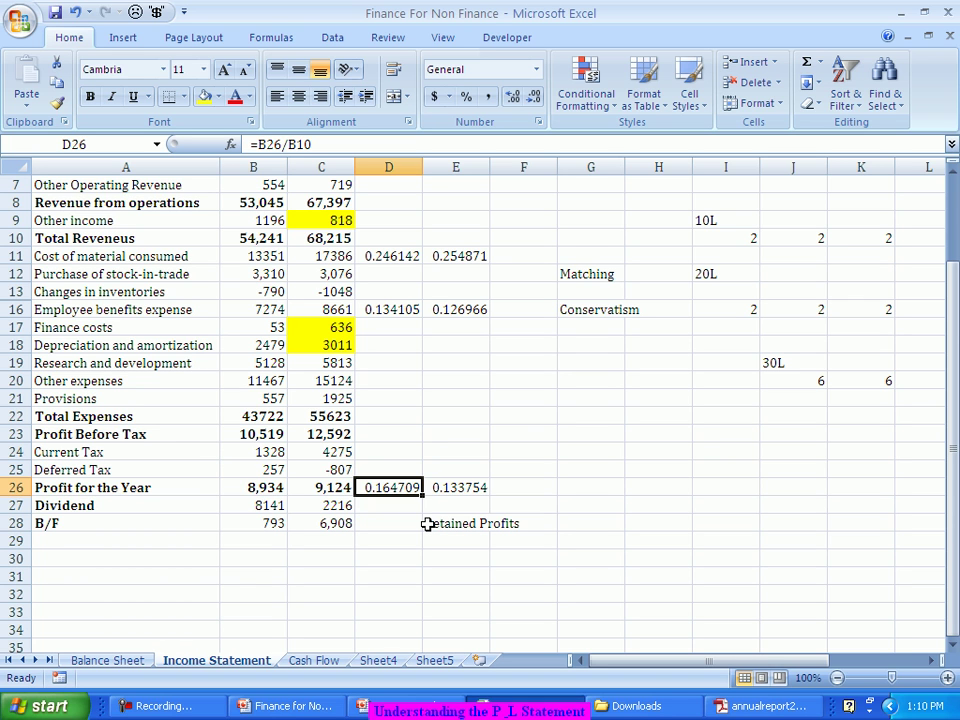
pyautogui.press('Right')
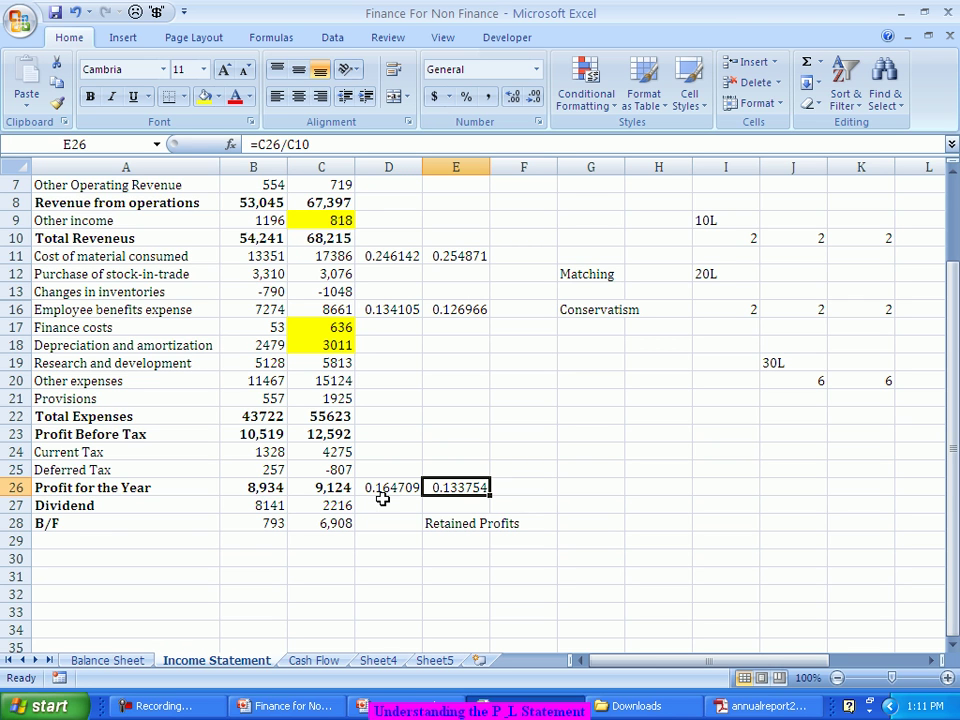
pyautogui.press('Left')
pyautogui.press('Left')
pyautogui.press('Left')
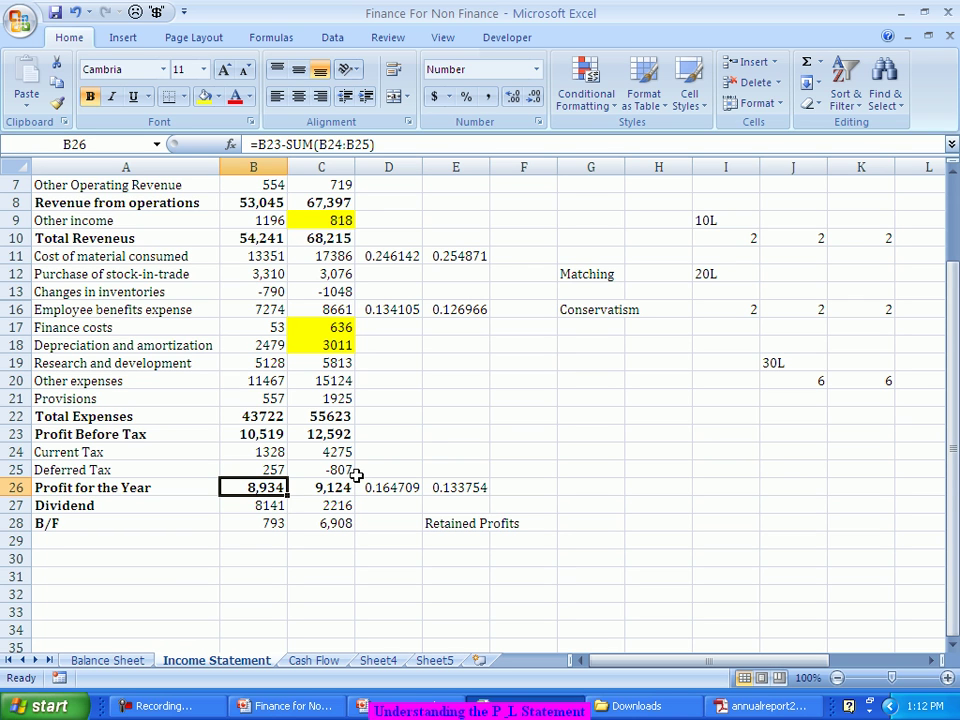
pyautogui.press('Right')
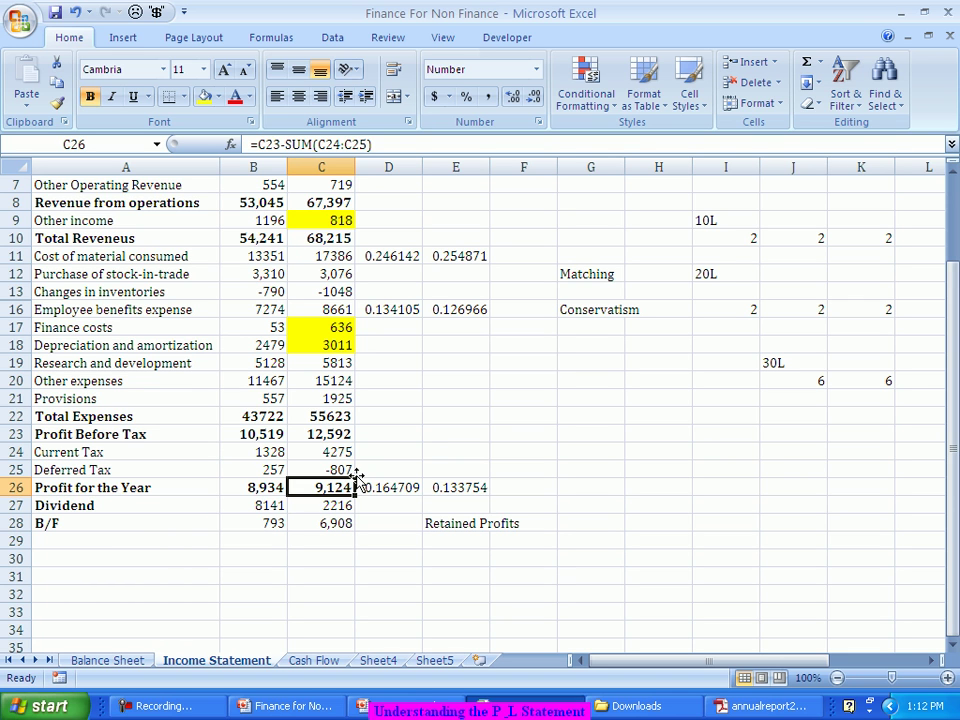
pyautogui.press('Left')
pyautogui.press('Right')
pyautogui.press('Left')
pyautogui.press('Right')
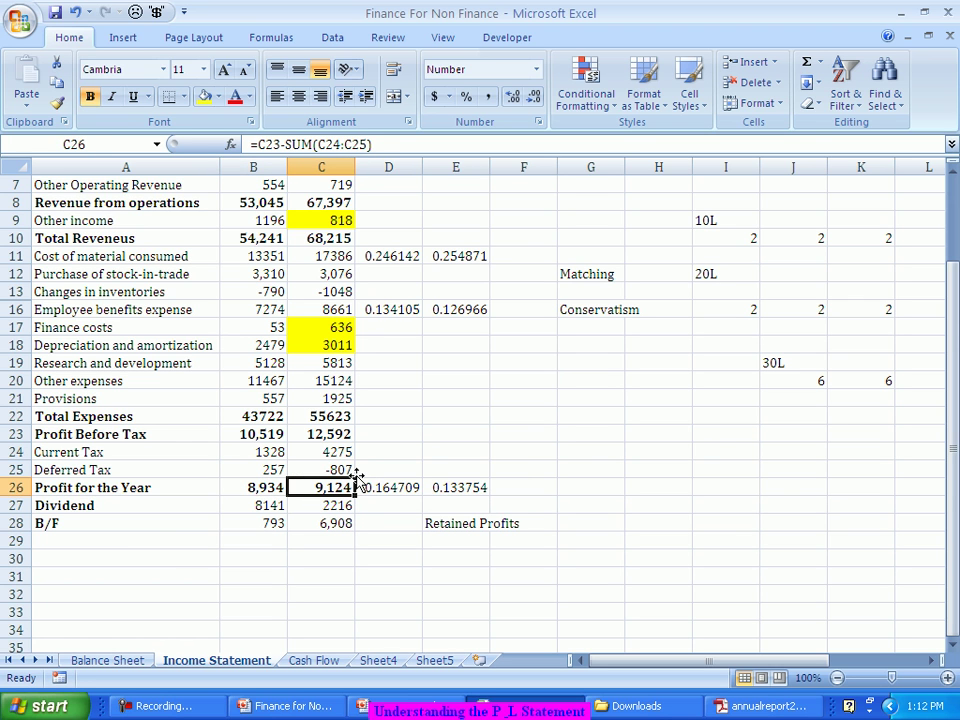